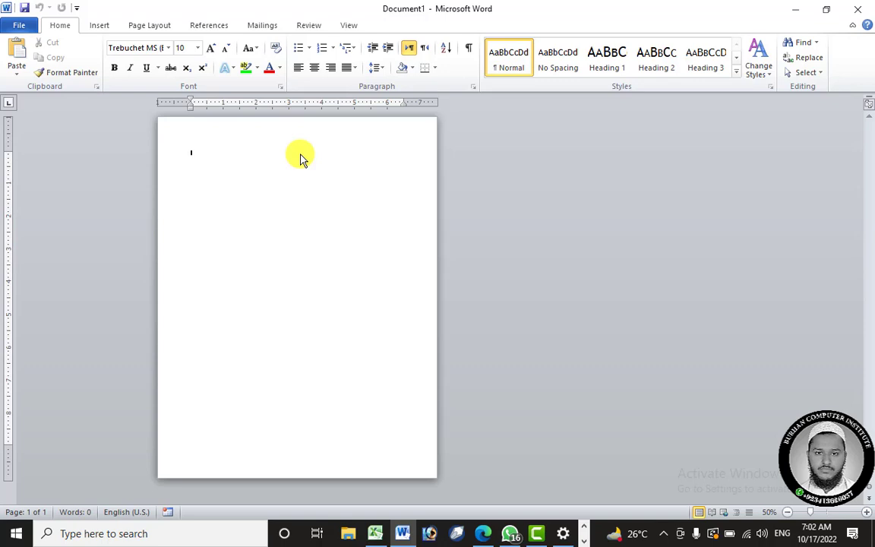
- Set the blank document's paper size to Letter, 8.5" x 11"
{"action": "left_click", "coordinate": [161, 28]}
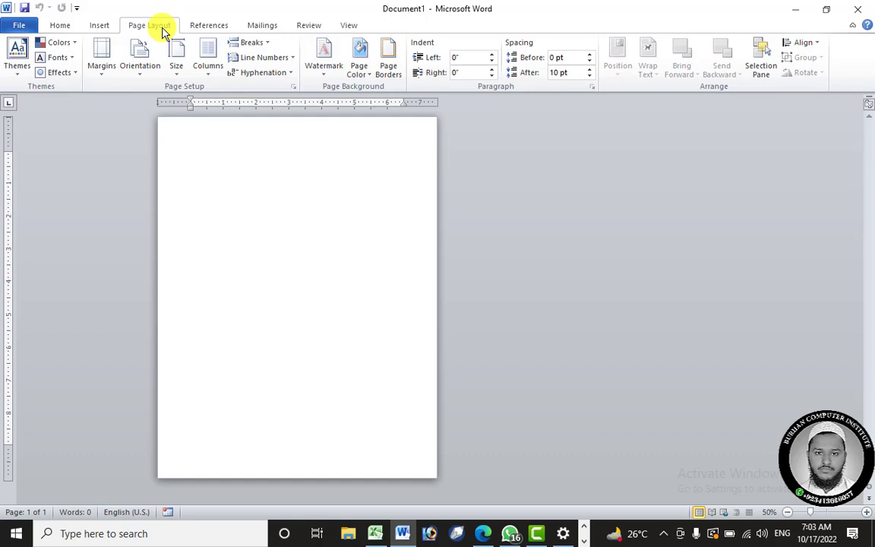
{"action": "left_click", "coordinate": [180, 78]}
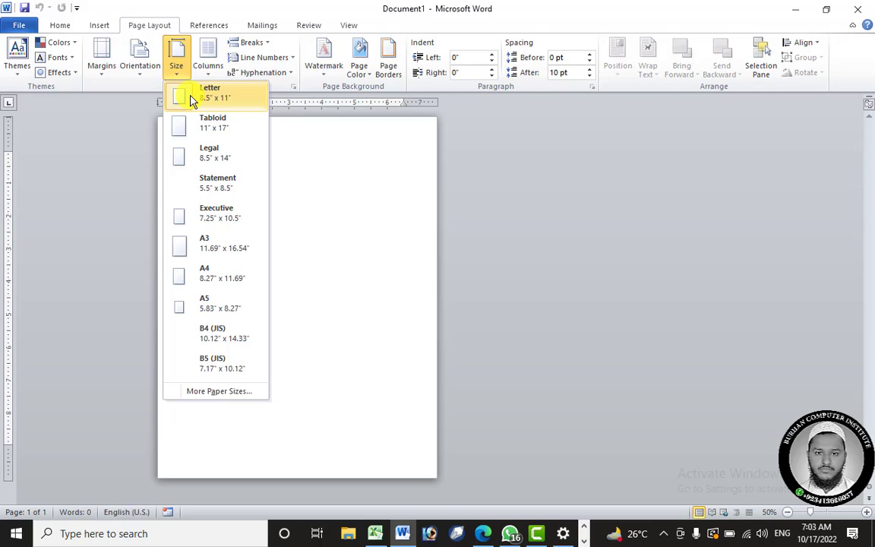
{"action": "left_click", "coordinate": [192, 102]}
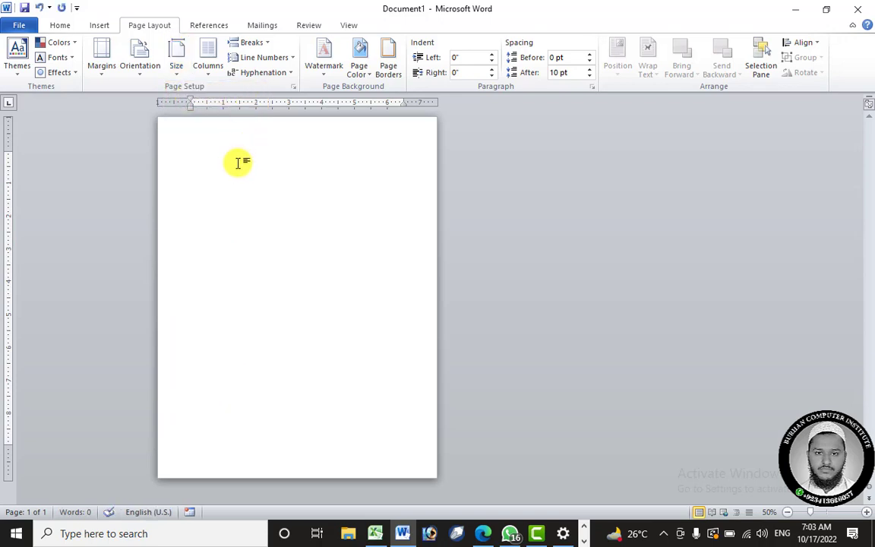
- Go to the desktop, move the Reneoal folder up into the free spot beside the marefulqu... sanad folder, and open it
{"action": "left_click", "coordinate": [348, 532]}
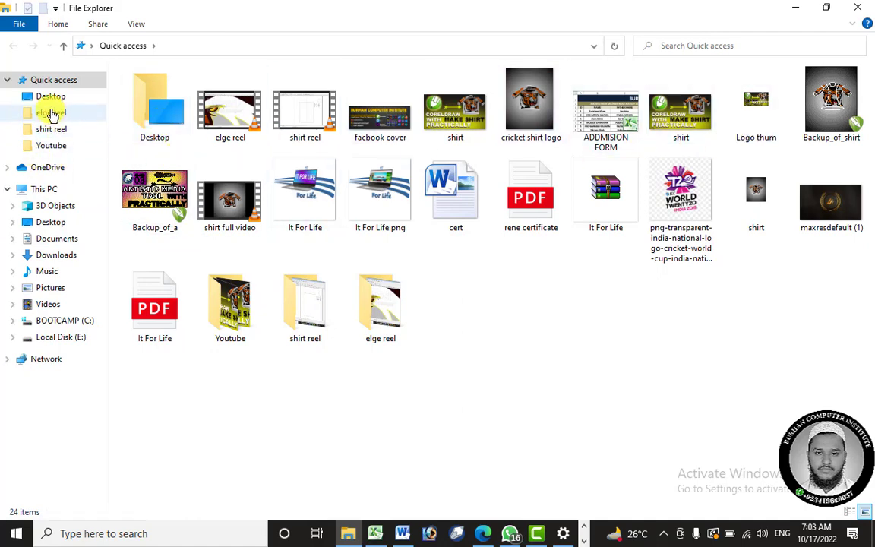
{"action": "left_click", "coordinate": [51, 113]}
{"action": "left_click", "coordinate": [55, 205]}
{"action": "left_click", "coordinate": [46, 190]}
{"action": "left_click", "coordinate": [57, 238]}
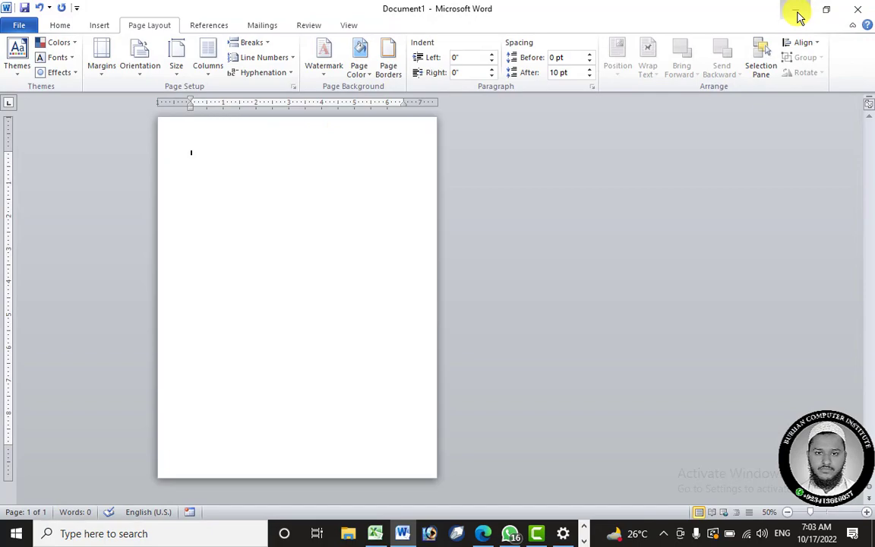
{"action": "left_click", "coordinate": [795, 11]}
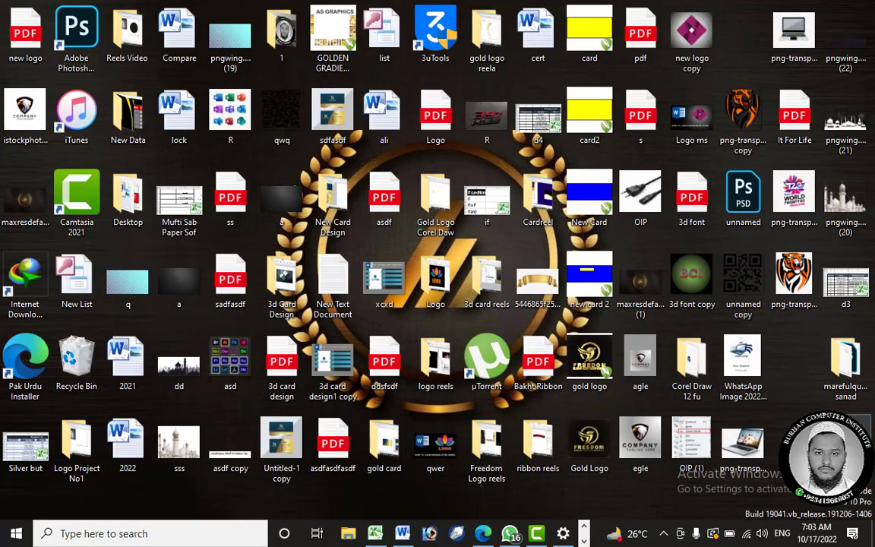
{"action": "left_click_drag", "start_coordinate": [846, 441], "coordinate": [799, 365]}
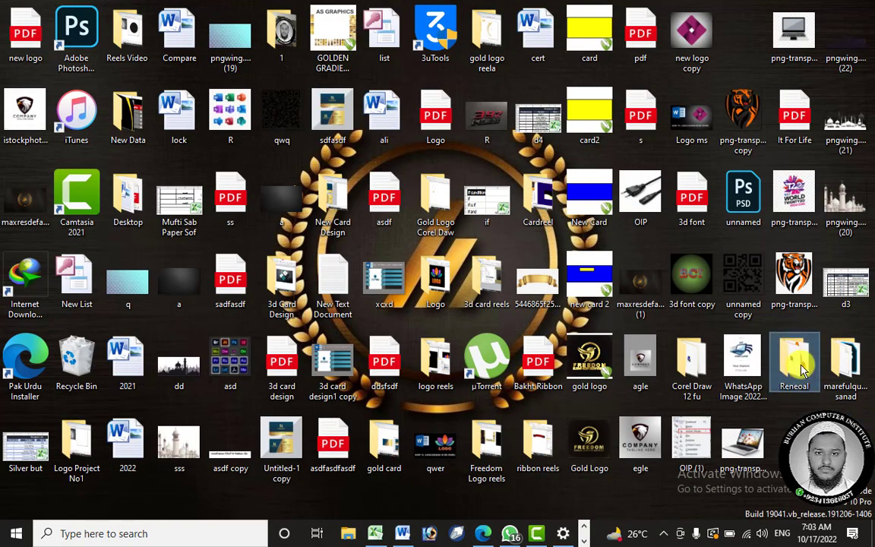
{"action": "double_click", "coordinate": [801, 369]}
- Look through the image, archive and font files in the Reneoal folder and open the rene certificate PDF
{"action": "left_click", "coordinate": [242, 288]}
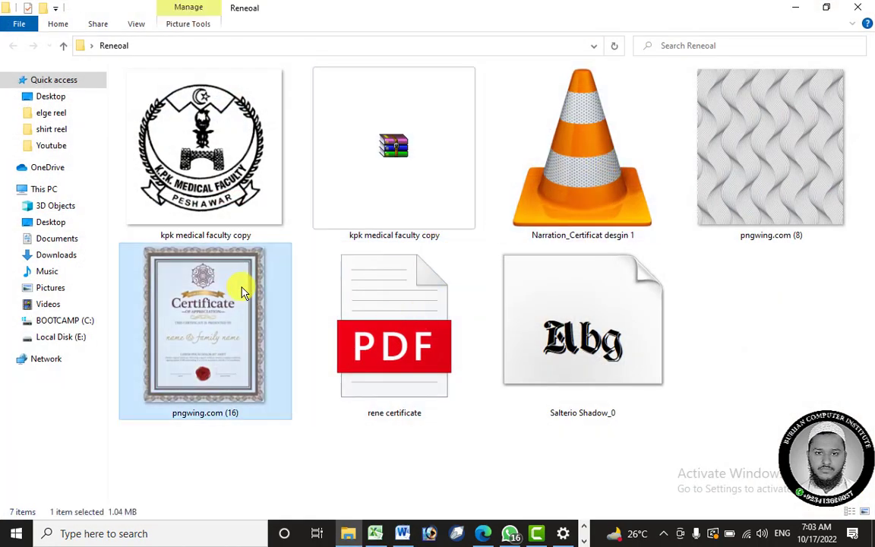
{"action": "left_click", "coordinate": [644, 303]}
{"action": "left_click", "coordinate": [748, 175]}
{"action": "left_click", "coordinate": [401, 220]}
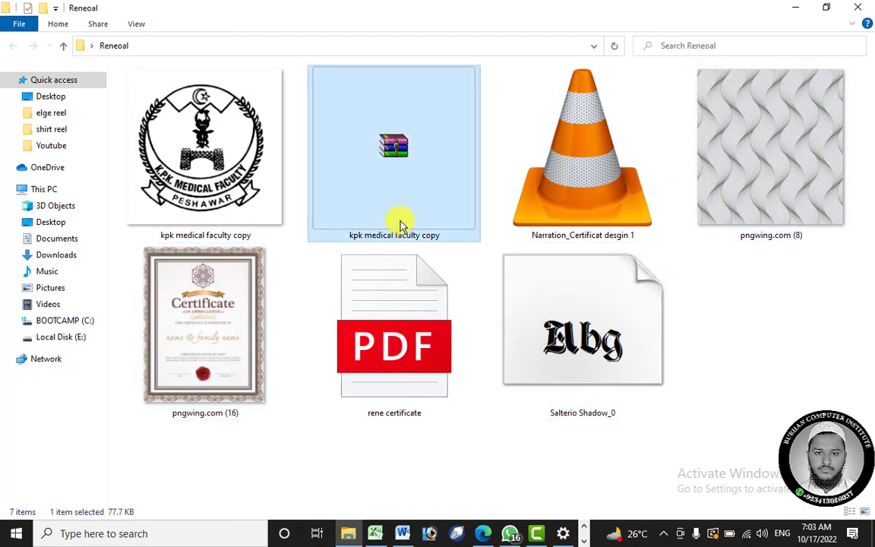
{"action": "left_click", "coordinate": [394, 315]}
{"action": "double_click", "coordinate": [393, 315]}
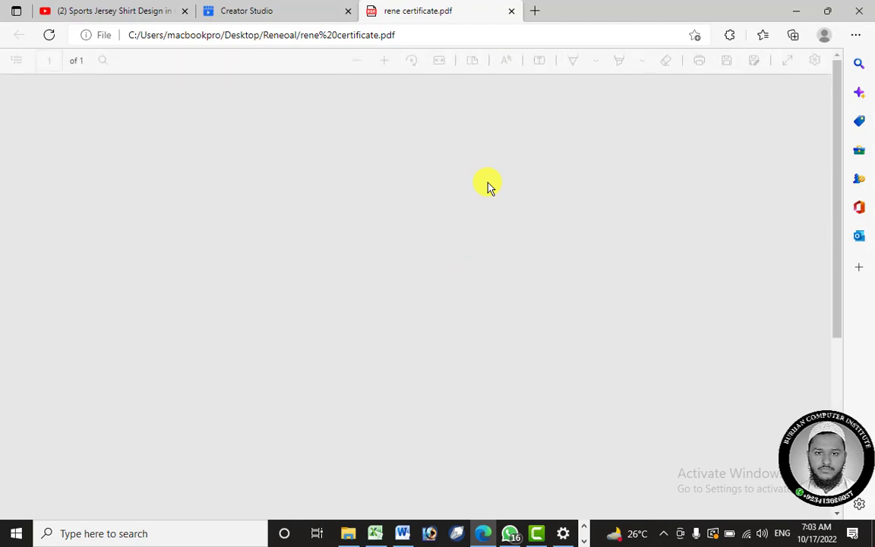
- Examine the Renewal Of Diploma certificate's border, curved heading, logo, blank fields and signature lines, both up close and as a full page
{"action": "scroll", "coordinate": [488, 186], "scroll_direction": "down", "scroll_amount": 5}
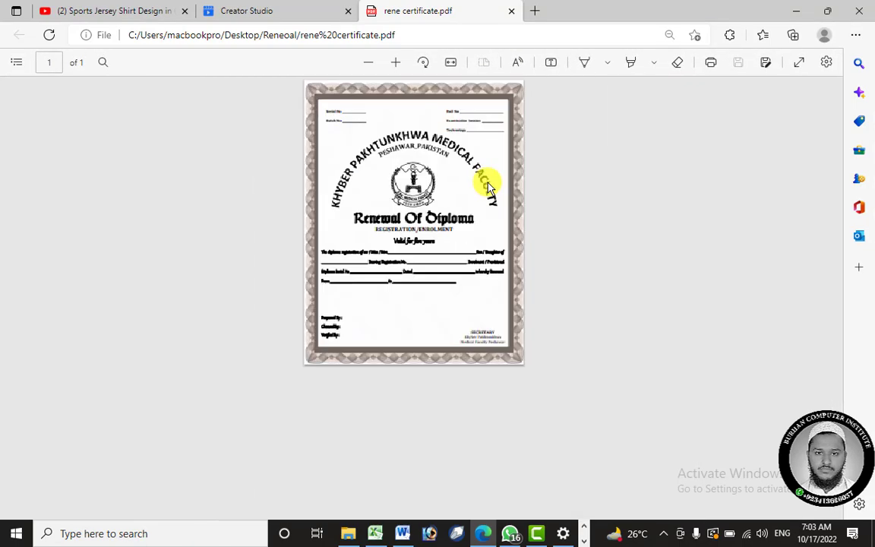
{"action": "scroll", "coordinate": [488, 186], "scroll_direction": "up", "scroll_amount": 3}
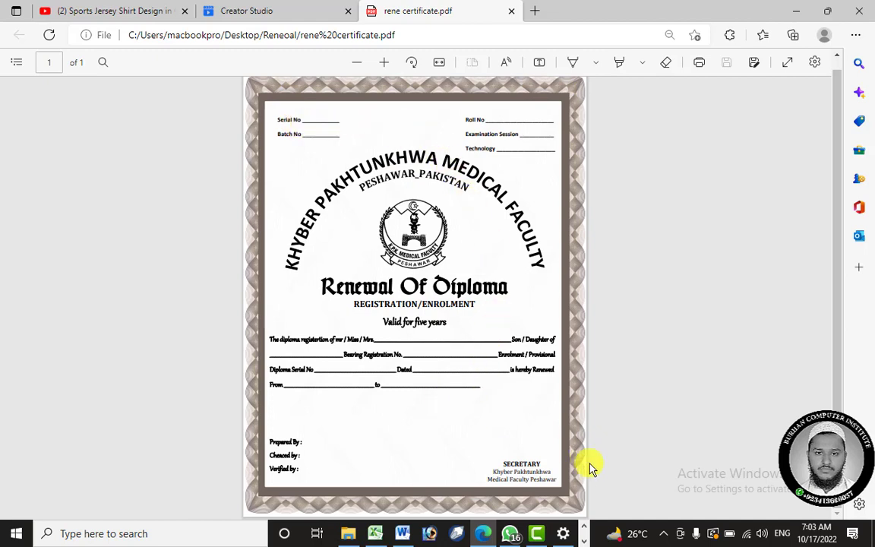
{"action": "key", "text": "F10"}
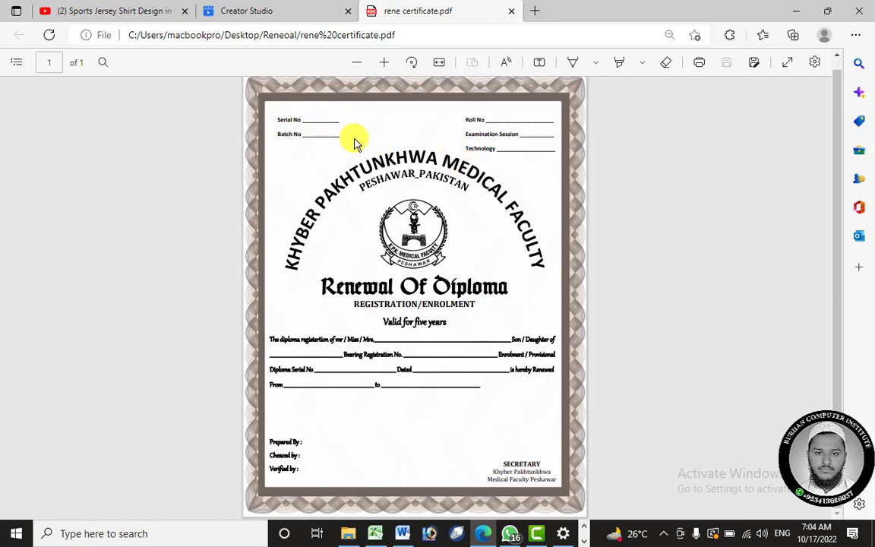
{"action": "scroll", "coordinate": [382, 168], "scroll_direction": "up", "scroll_amount": 5, "text": "ctrl"}
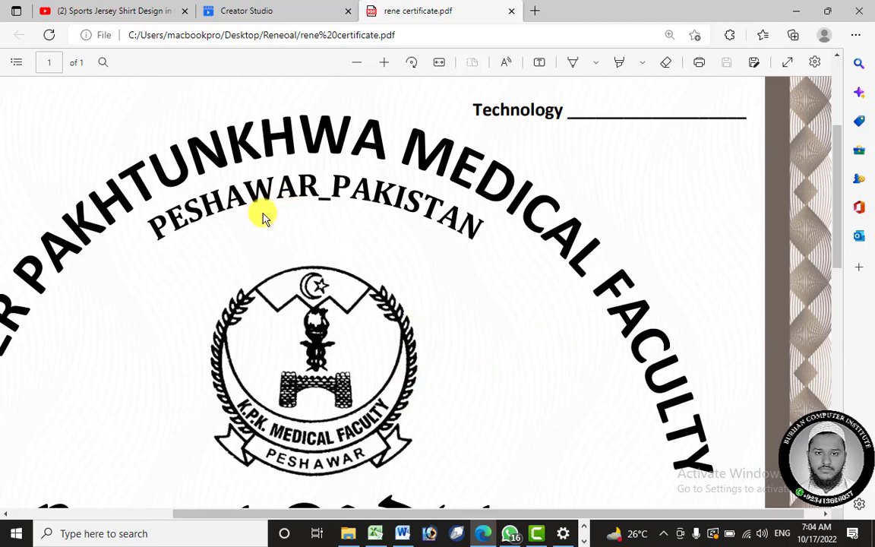
{"action": "scroll", "coordinate": [456, 254], "scroll_direction": "down", "scroll_amount": 5, "text": "ctrl"}
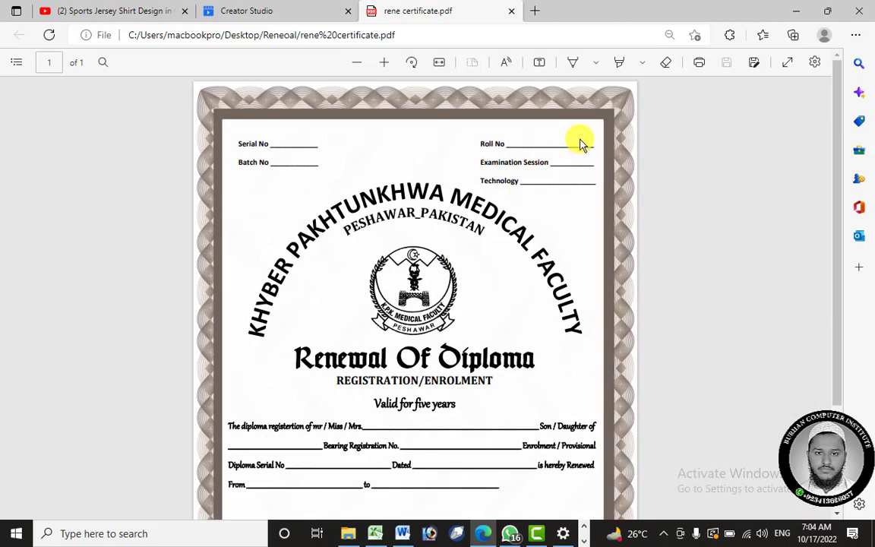
{"action": "scroll", "coordinate": [522, 171], "scroll_direction": "down", "scroll_amount": 2, "text": "ctrl"}
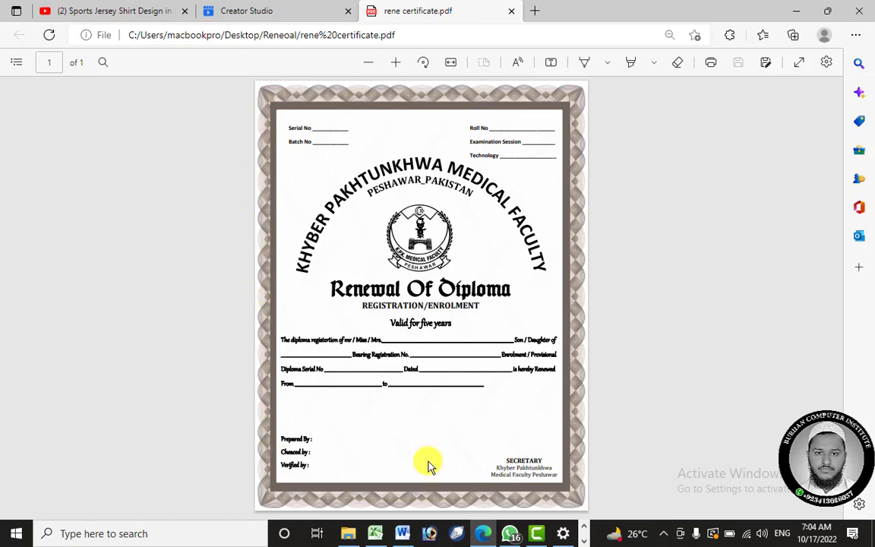
- Open the pngwing.com website in a new browser tab
{"action": "left_click", "coordinate": [535, 11]}
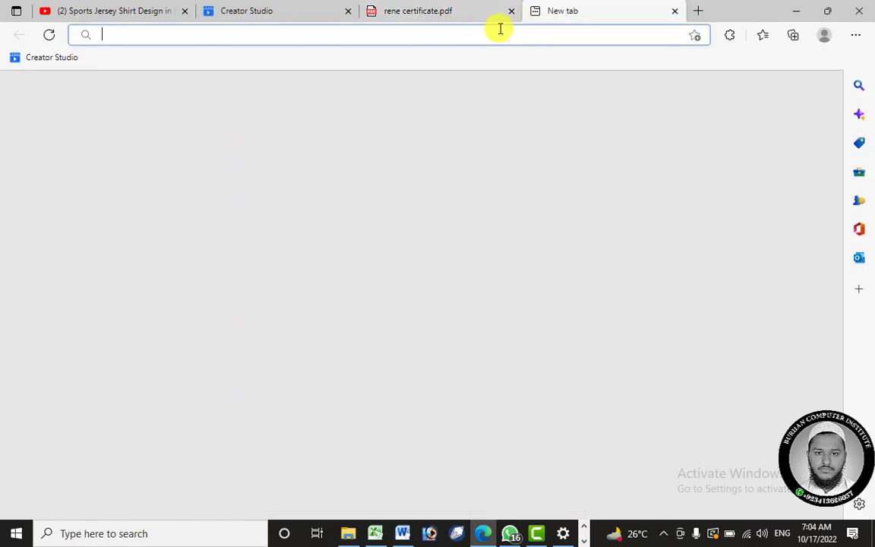
{"action": "type", "text": "pngwing"}
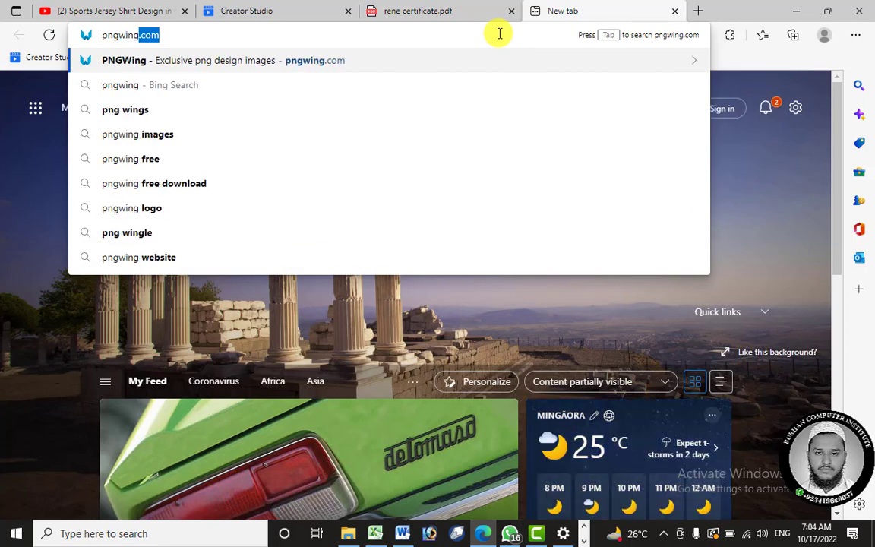
{"action": "type", "text": ".com"}
{"action": "key", "text": "Return"}
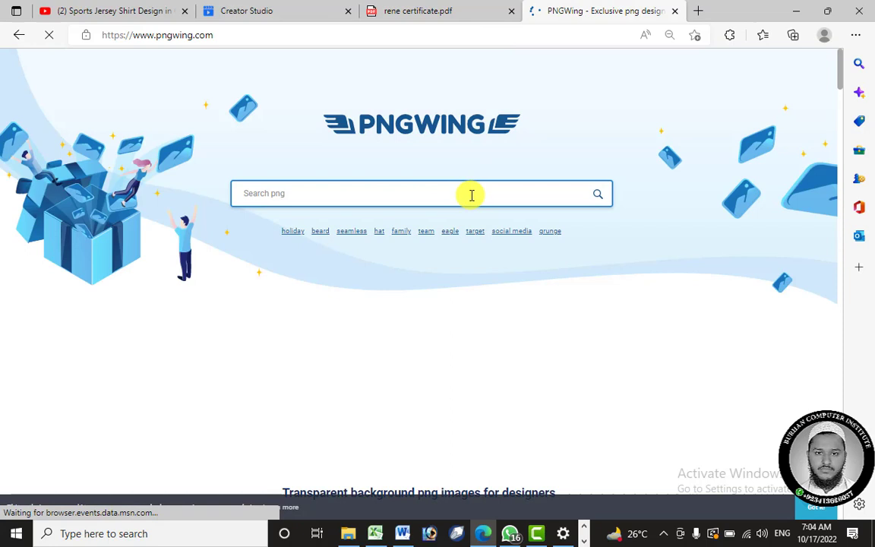
- Search the PNGWing image library for "certificate border"
{"action": "left_click", "coordinate": [468, 198]}
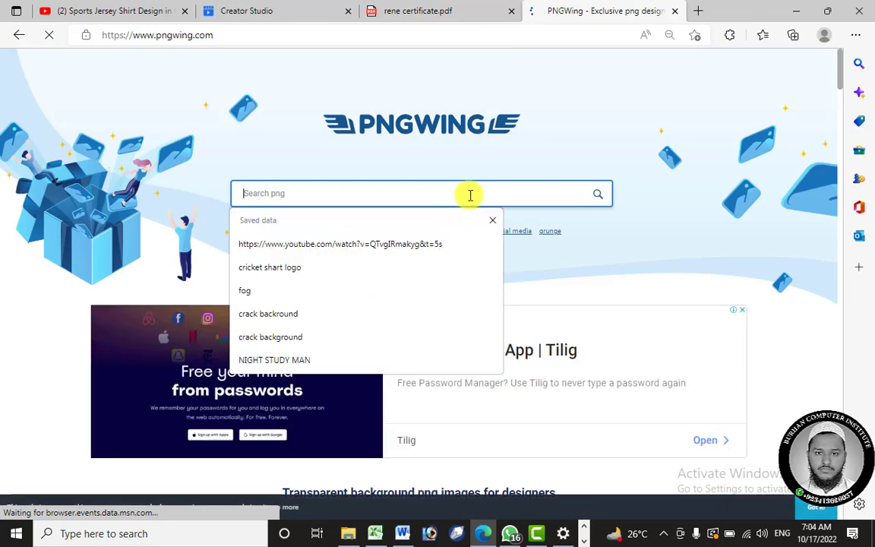
{"action": "type", "text": "certificate border"}
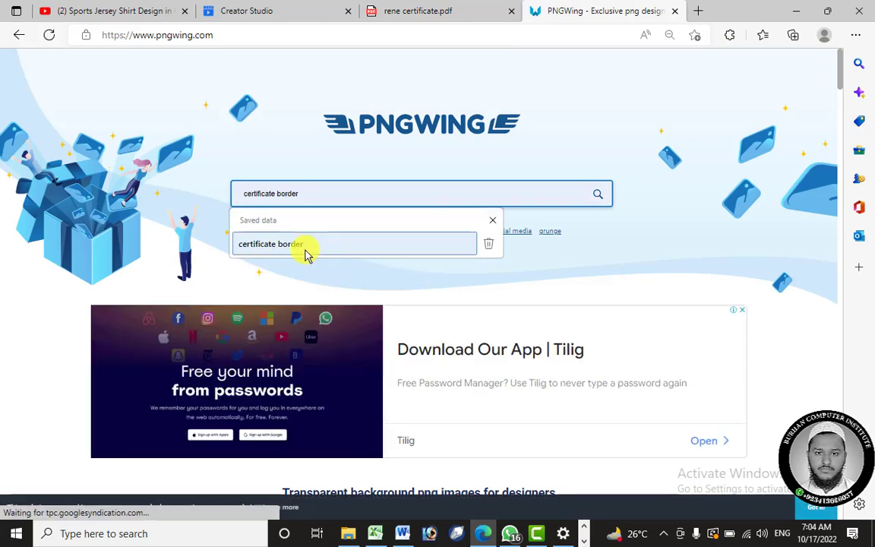
{"action": "left_click", "coordinate": [302, 246]}
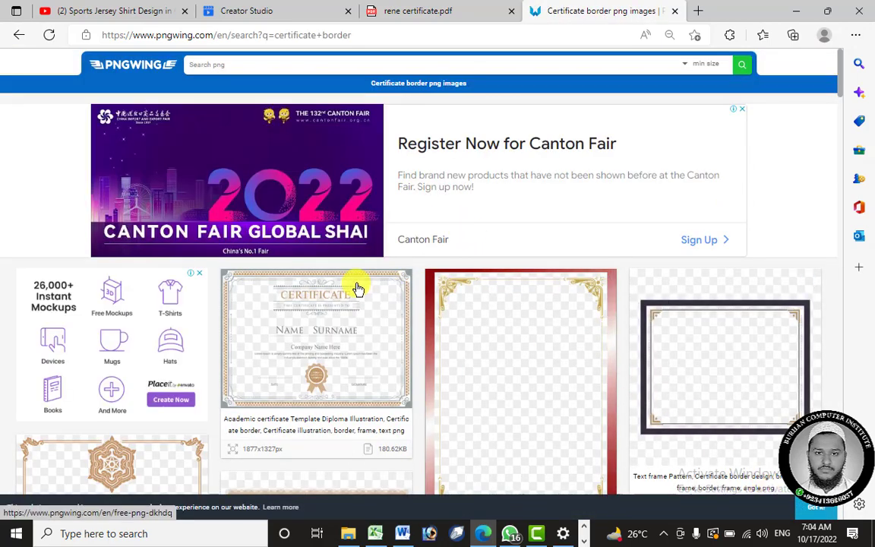
- Open the European complex pattern border Certificate of Appreciation template from the search results
{"action": "scroll", "coordinate": [718, 320], "scroll_direction": "down", "scroll_amount": 2}
{"action": "scroll", "coordinate": [718, 320], "scroll_direction": "down", "scroll_amount": 3}
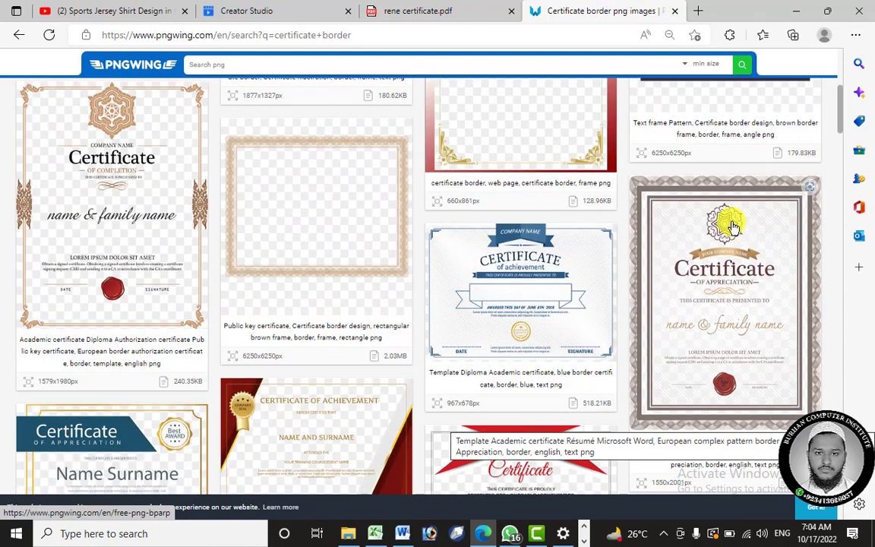
{"action": "left_click", "coordinate": [699, 279]}
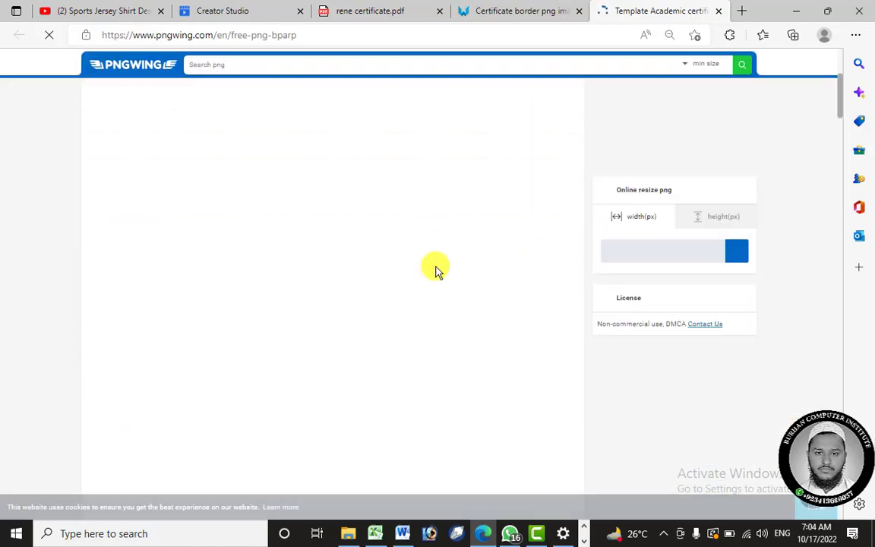
- Download the certificate template as a PNG from its image page, getting past the advertisement
{"action": "scroll", "coordinate": [436, 267], "scroll_direction": "down", "scroll_amount": 8}
{"action": "scroll", "coordinate": [357, 349], "scroll_direction": "down", "scroll_amount": 3}
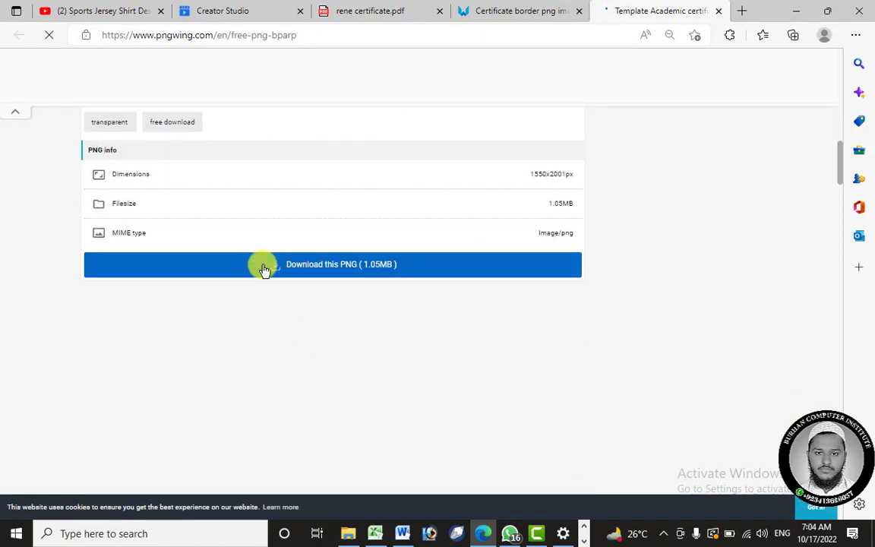
{"action": "left_click", "coordinate": [377, 271]}
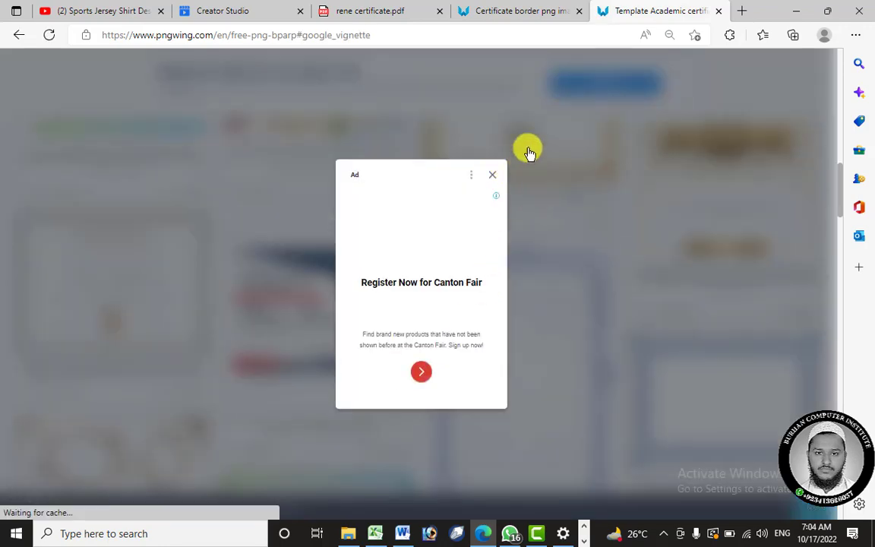
{"action": "left_click", "coordinate": [532, 10]}
{"action": "left_click", "coordinate": [667, 11]}
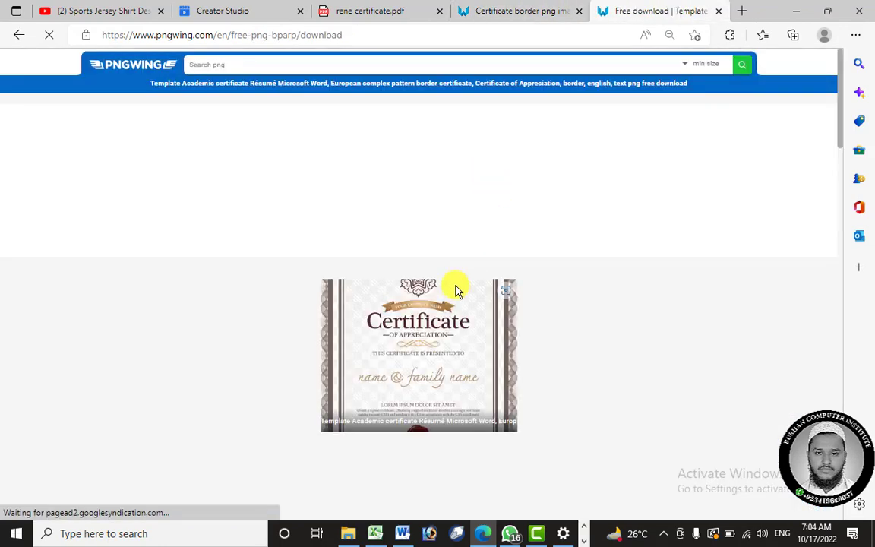
{"action": "scroll", "coordinate": [457, 291], "scroll_direction": "down", "scroll_amount": 5}
{"action": "scroll", "coordinate": [455, 291], "scroll_direction": "down", "scroll_amount": 1}
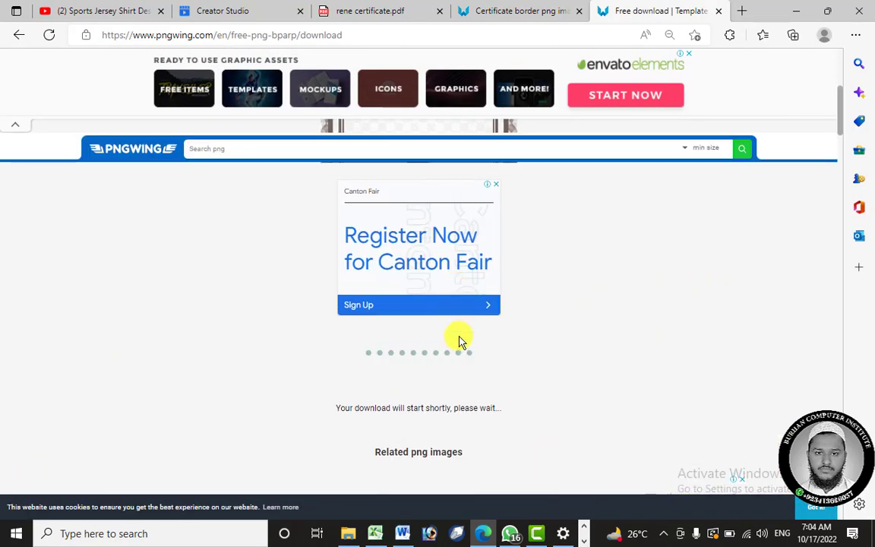
{"action": "scroll", "coordinate": [459, 340], "scroll_direction": "down", "scroll_amount": 1}
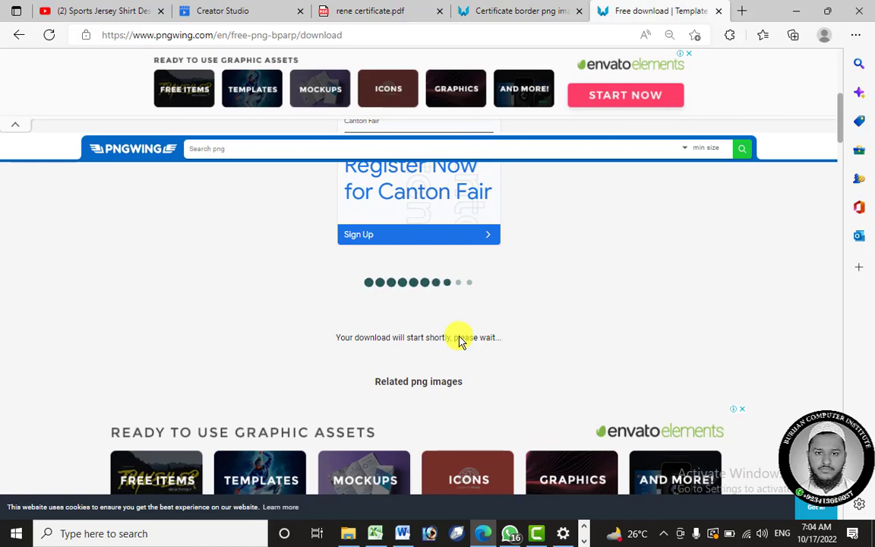
{"action": "scroll", "coordinate": [459, 336], "scroll_direction": "up", "scroll_amount": 1}
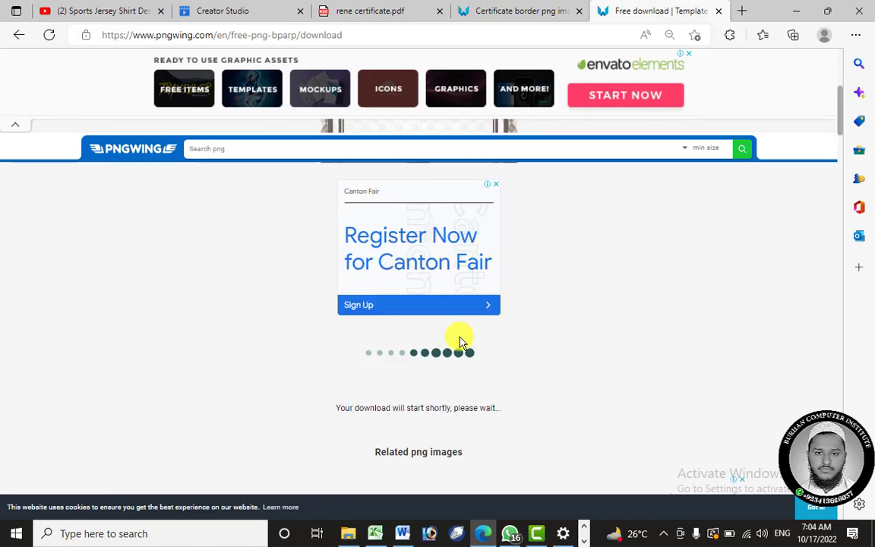
{"action": "scroll", "coordinate": [422, 368], "scroll_direction": "down", "scroll_amount": 2}
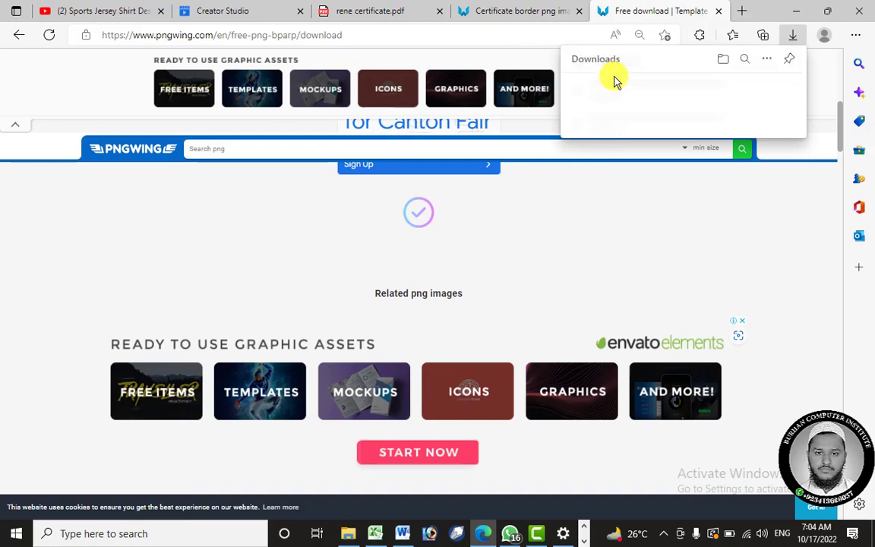
{"action": "scroll", "coordinate": [469, 260], "scroll_direction": "up", "scroll_amount": 2}
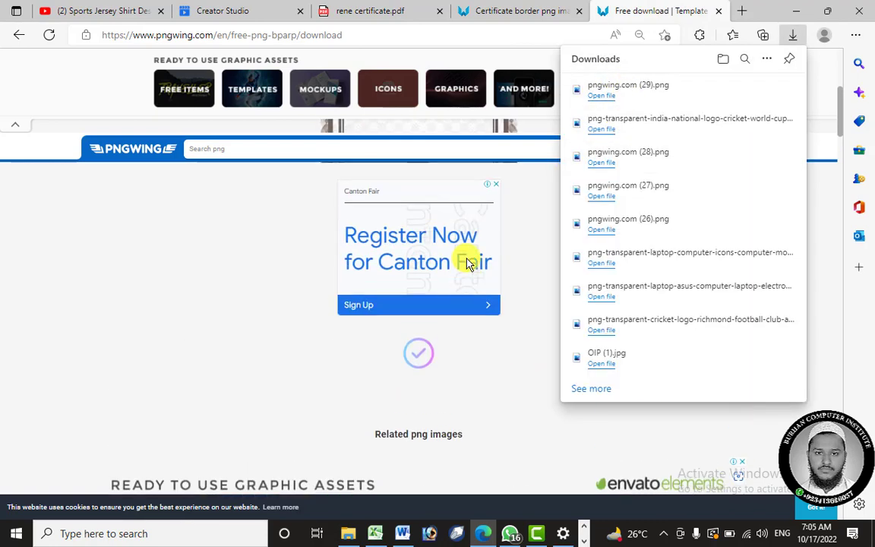
- Open the downloaded pngwing.com (29).png, inspect its border and transparent background, and close the image viewer
{"action": "left_click", "coordinate": [604, 97]}
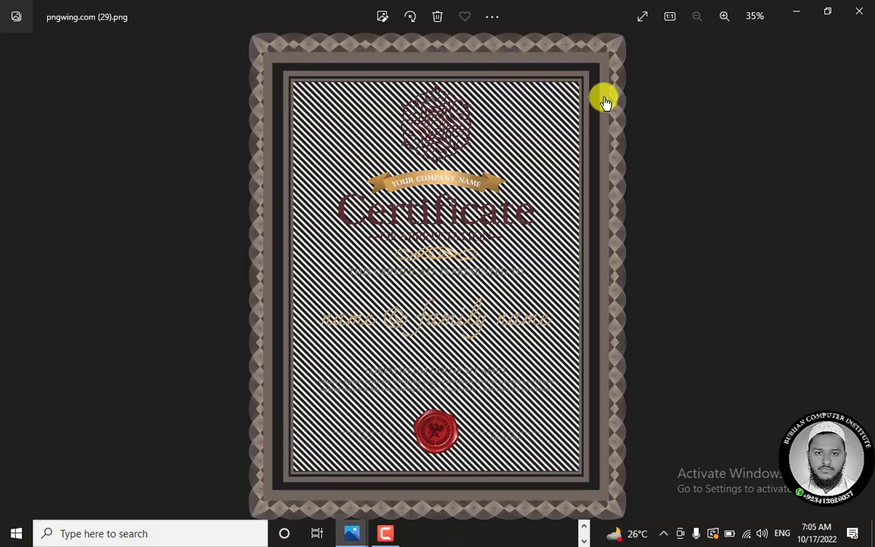
{"action": "scroll", "coordinate": [471, 127], "scroll_direction": "up", "scroll_amount": 4}
{"action": "scroll", "coordinate": [471, 128], "scroll_direction": "down", "scroll_amount": 4}
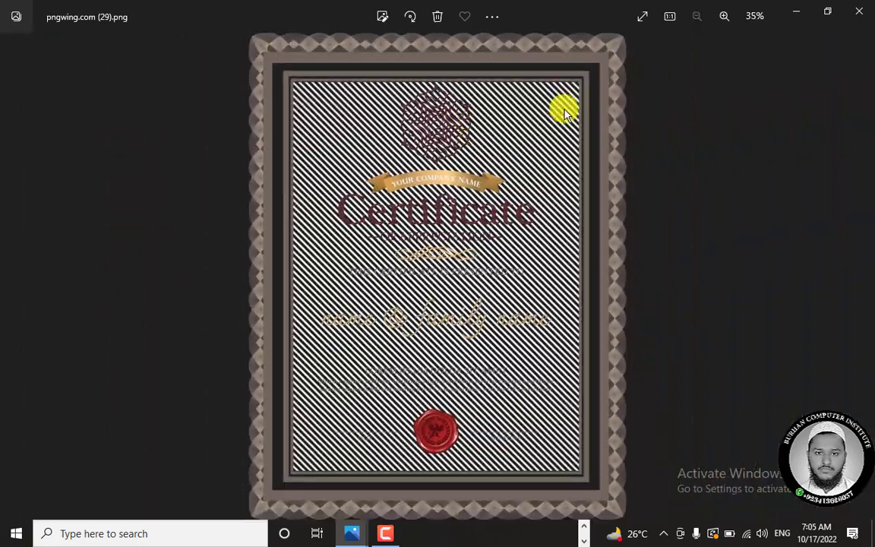
{"action": "left_click", "coordinate": [857, 9]}
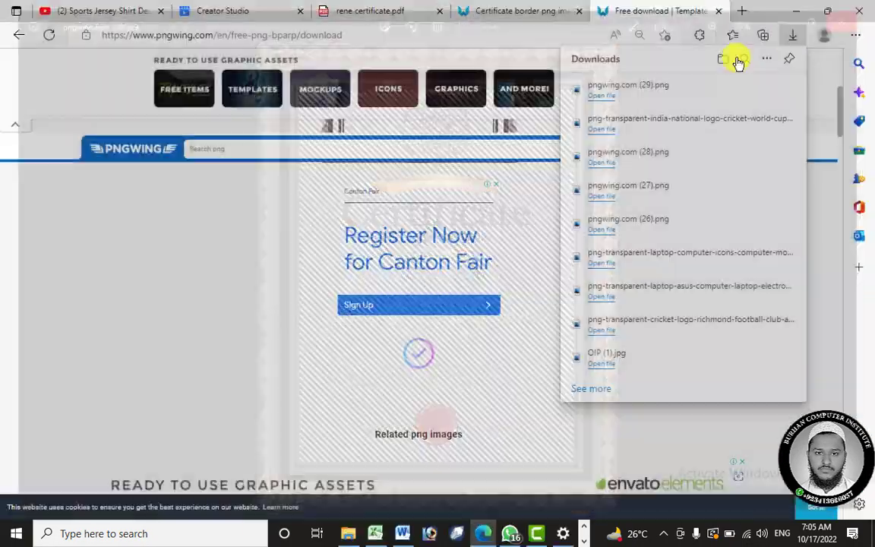
- Return to the PNGWing certificate border results and search the image library for "pattern"
{"action": "left_click", "coordinate": [521, 10]}
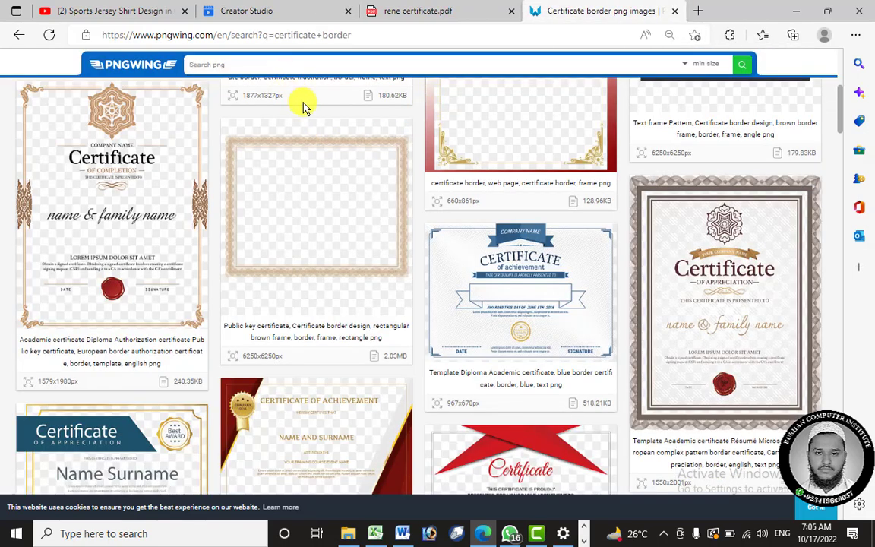
{"action": "type", "text": "pattern"}
{"action": "key", "text": "Return"}
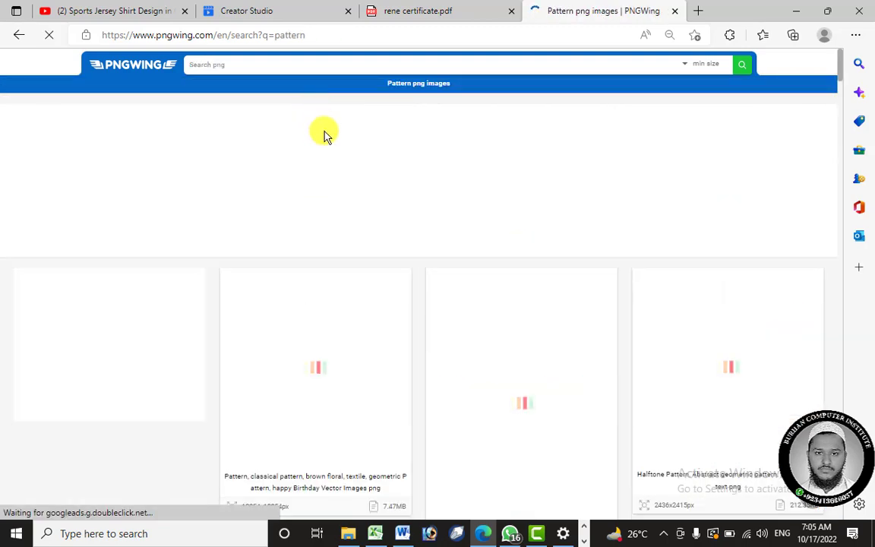
- Look through the first and second pages of PNGWing pattern results for a suitable certificate background pattern
{"action": "scroll", "coordinate": [319, 296], "scroll_direction": "down", "scroll_amount": 3}
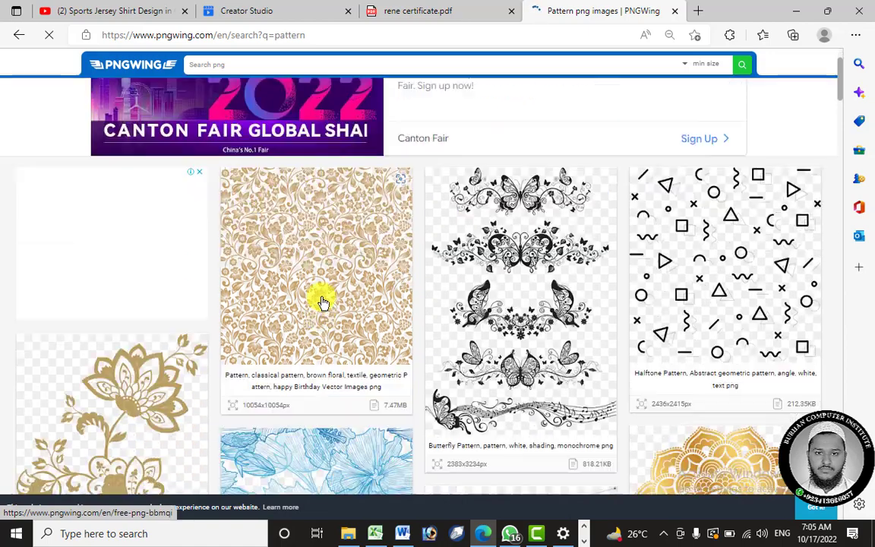
{"action": "scroll", "coordinate": [320, 303], "scroll_direction": "down", "scroll_amount": 6}
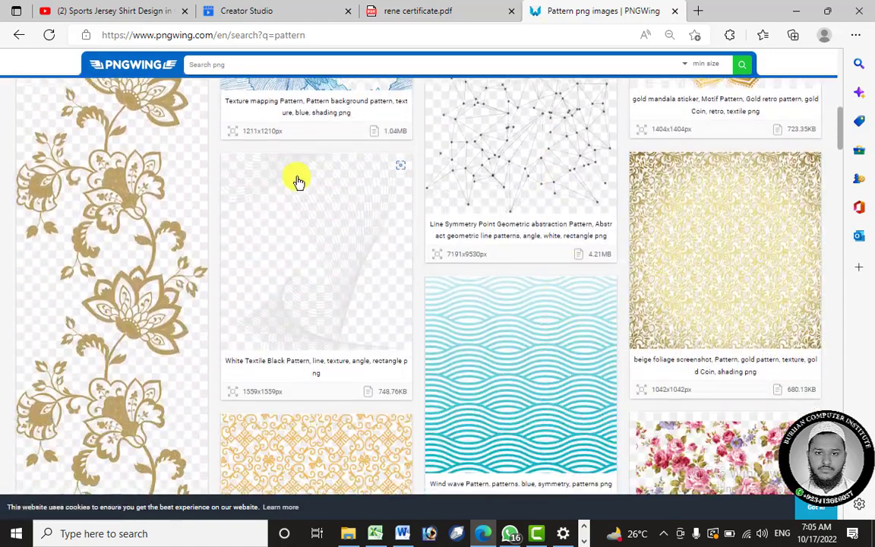
{"action": "scroll", "coordinate": [319, 315], "scroll_direction": "down", "scroll_amount": 5}
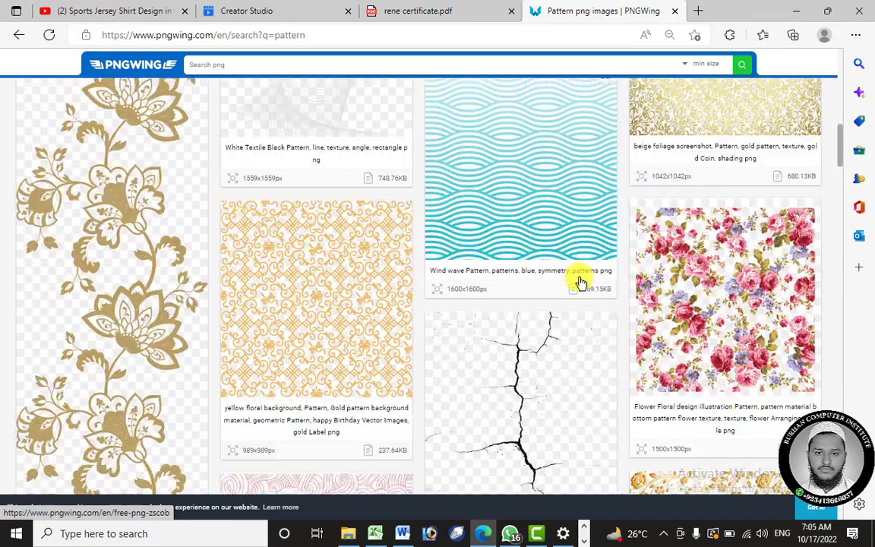
{"action": "scroll", "coordinate": [581, 282], "scroll_direction": "down", "scroll_amount": 7}
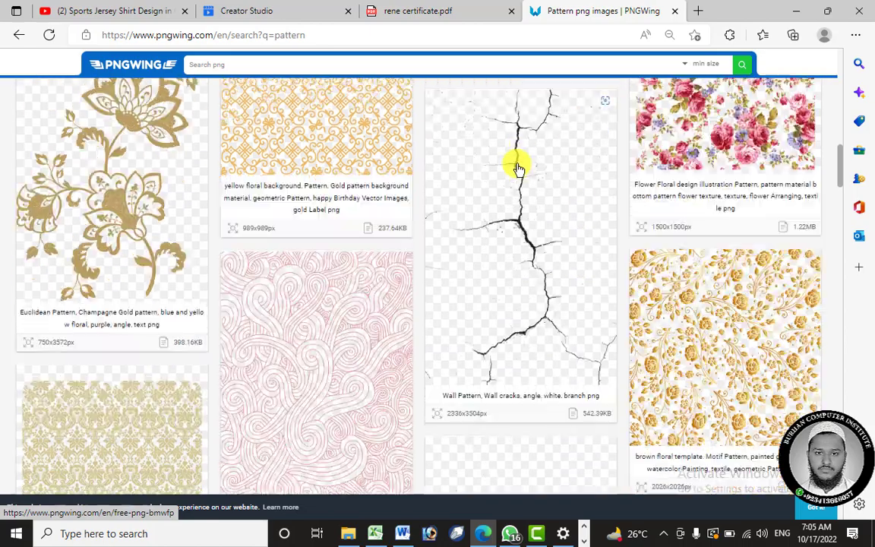
{"action": "scroll", "coordinate": [357, 220], "scroll_direction": "down", "scroll_amount": 4}
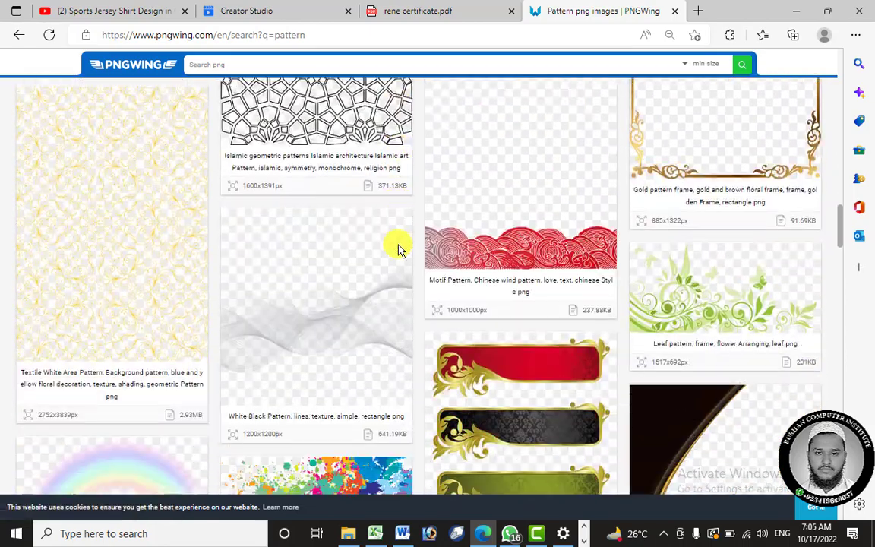
{"action": "scroll", "coordinate": [364, 228], "scroll_direction": "down", "scroll_amount": 3}
{"action": "scroll", "coordinate": [418, 273], "scroll_direction": "down", "scroll_amount": 6}
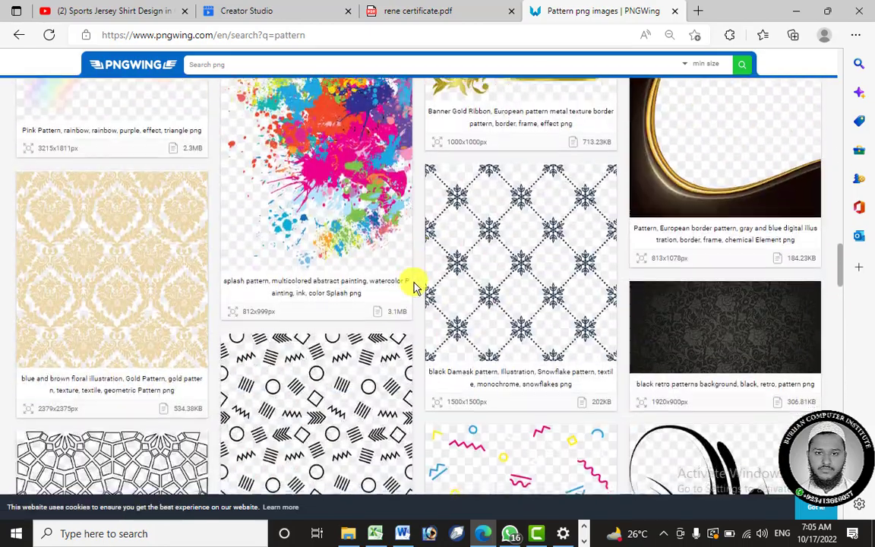
{"action": "scroll", "coordinate": [415, 287], "scroll_direction": "down", "scroll_amount": 8}
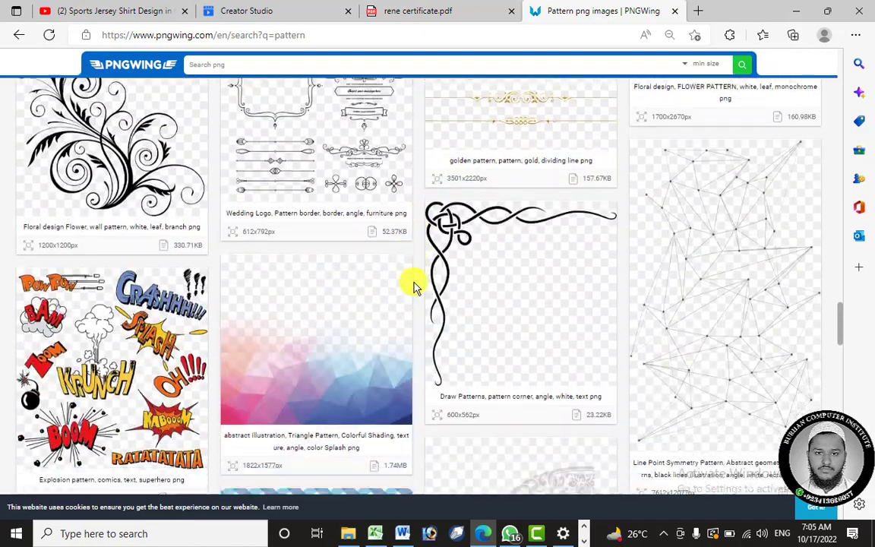
{"action": "scroll", "coordinate": [415, 287], "scroll_direction": "down", "scroll_amount": 6}
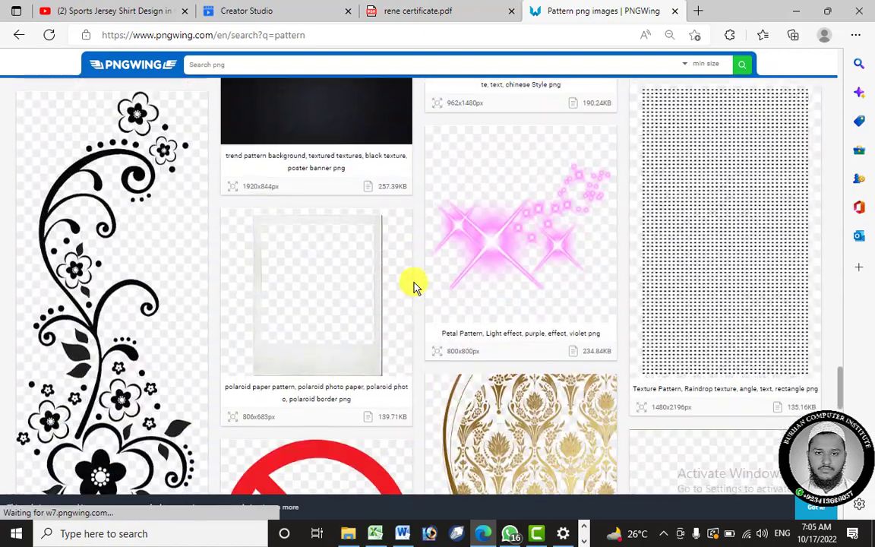
{"action": "scroll", "coordinate": [416, 287], "scroll_direction": "down", "scroll_amount": 8}
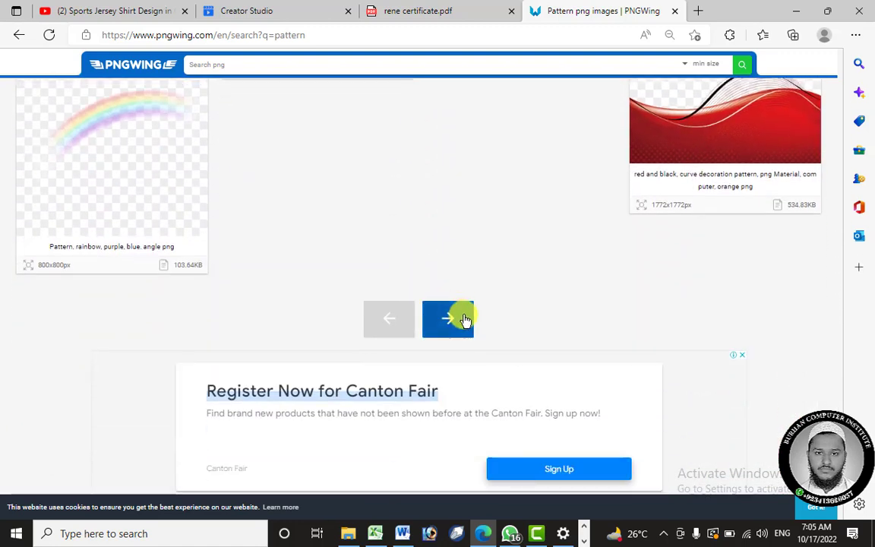
{"action": "left_click", "coordinate": [463, 317]}
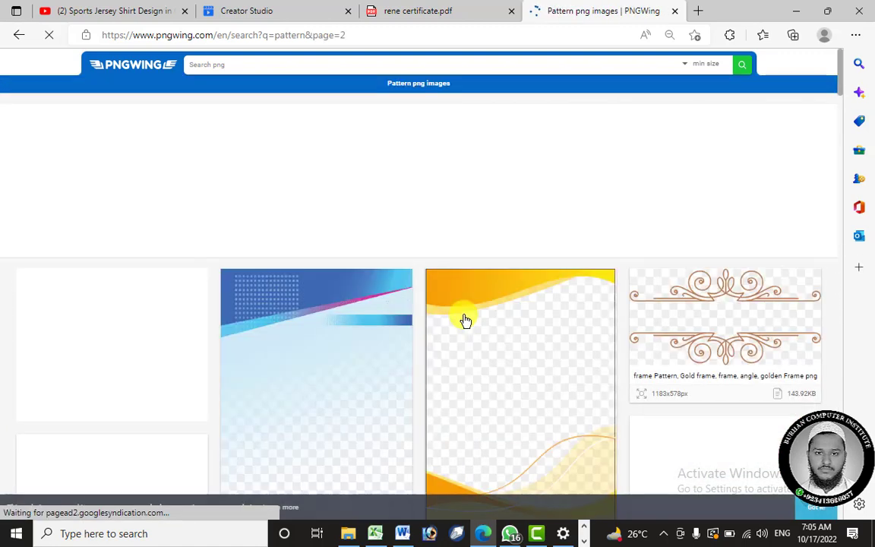
{"action": "scroll", "coordinate": [417, 328], "scroll_direction": "down", "scroll_amount": 4}
{"action": "scroll", "coordinate": [492, 318], "scroll_direction": "down", "scroll_amount": 5}
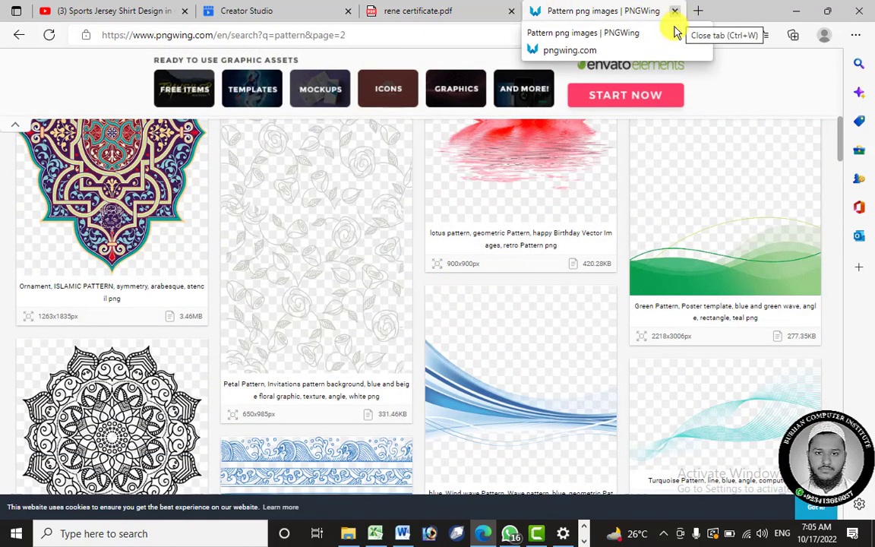
- Check the emblem in rene certificate.pdf and search the web in a new tab for "kpk medical faculty logo"
{"action": "left_click", "coordinate": [445, 8]}
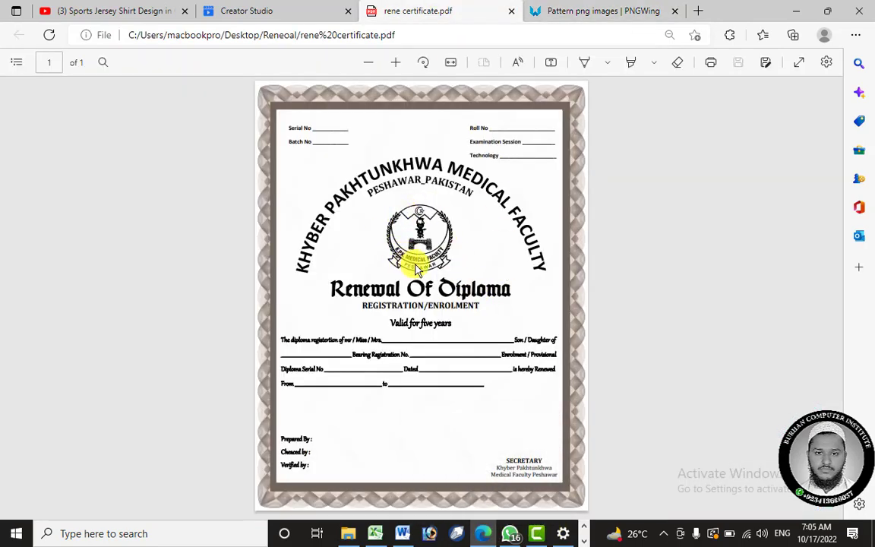
{"action": "left_click", "coordinate": [638, 9]}
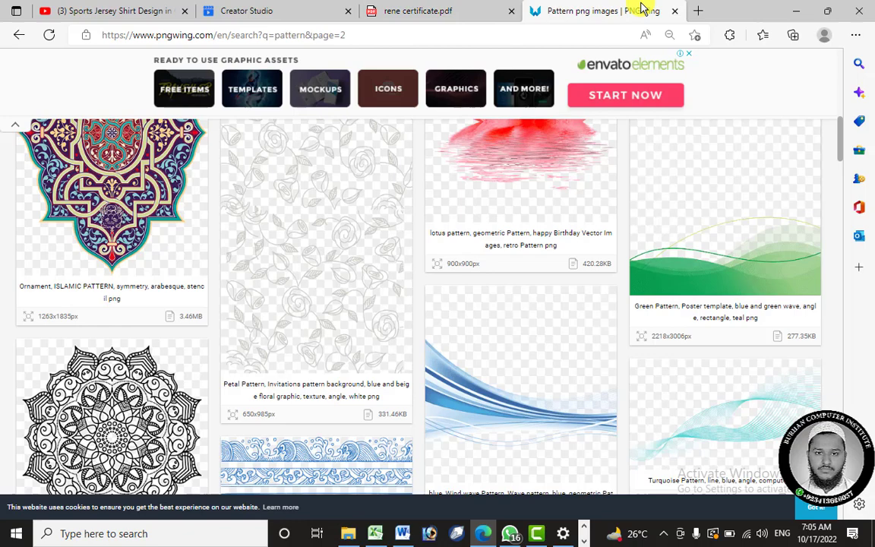
{"action": "left_click", "coordinate": [699, 12]}
{"action": "left_click", "coordinate": [470, 34]}
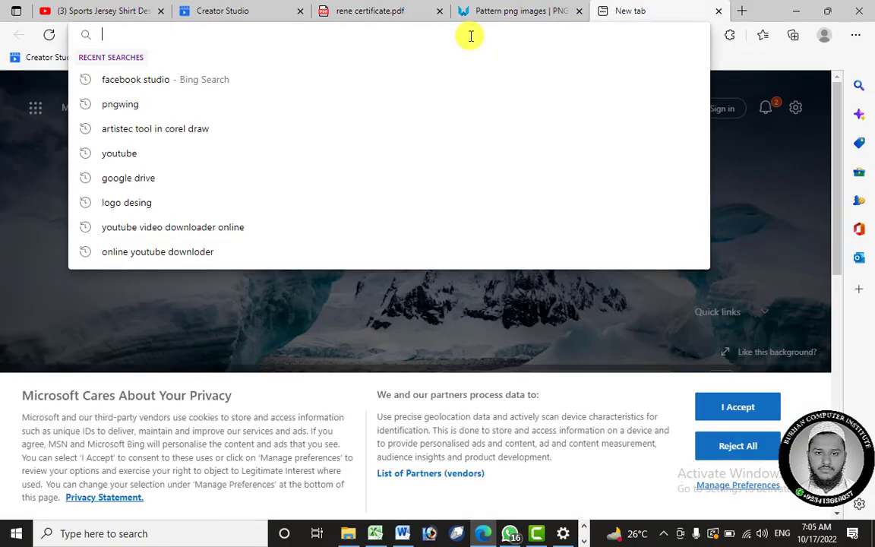
{"action": "type", "text": "kpk m"}
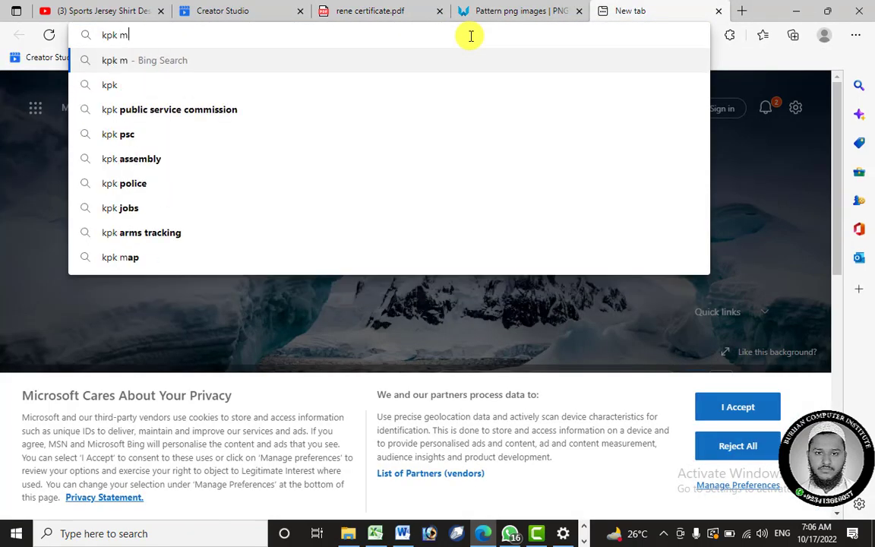
{"action": "type", "text": "edi"}
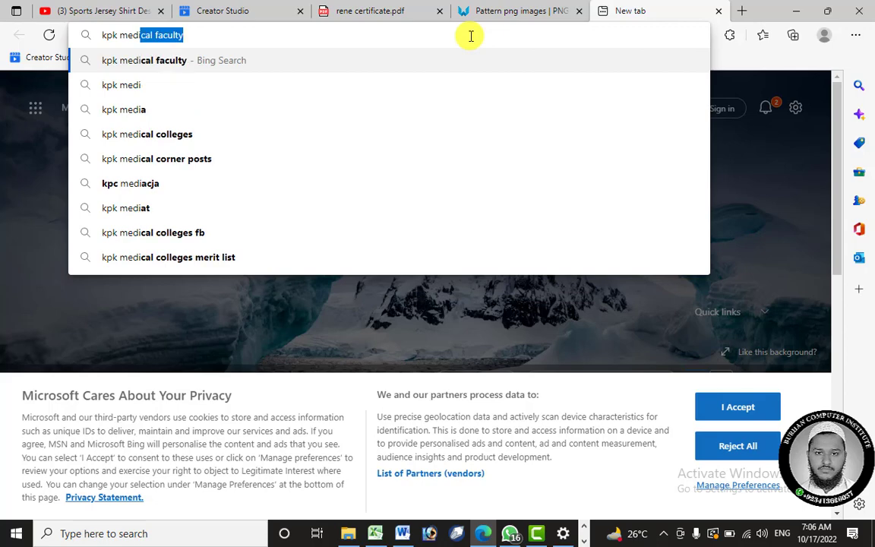
{"action": "key", "text": "Right"}
{"action": "type", "text": "go"}
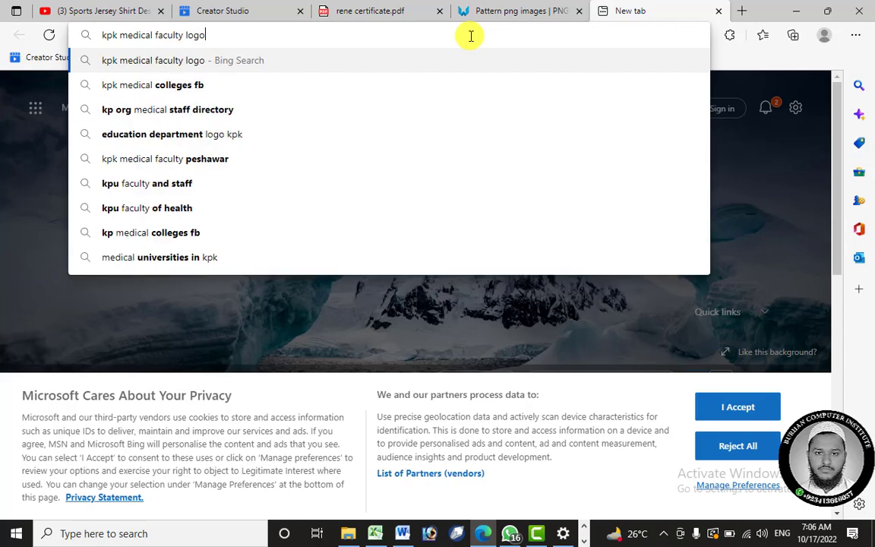
{"action": "key", "text": "Return"}
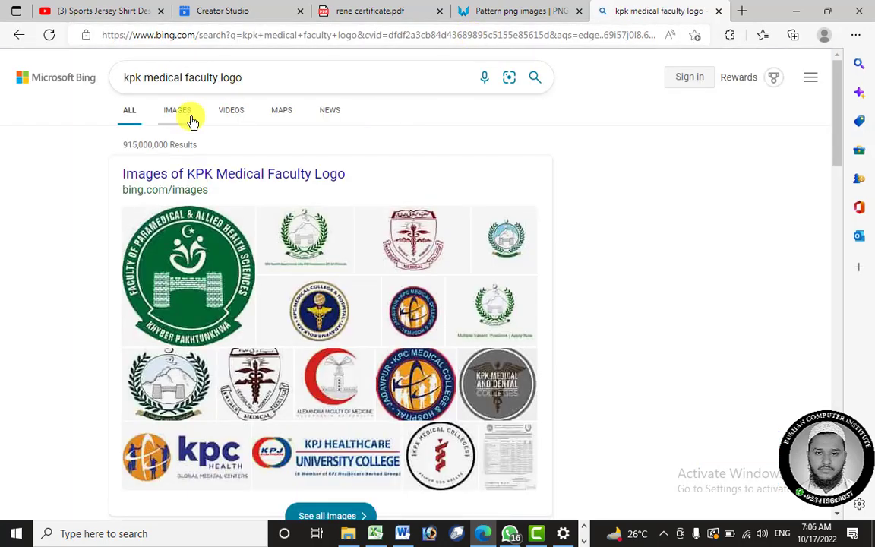
- Show the image results for the KPK medical faculty logo and look through them for the certificate's emblem
{"action": "left_click", "coordinate": [187, 119]}
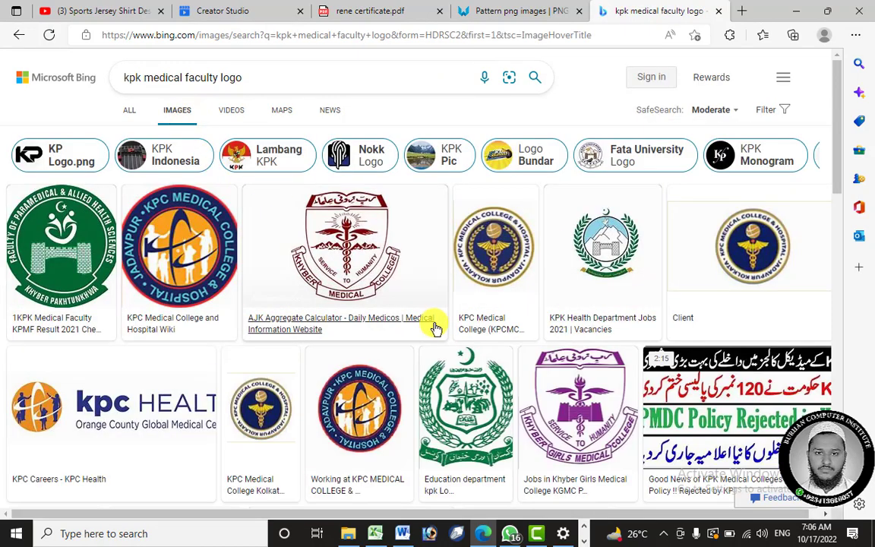
{"action": "scroll", "coordinate": [120, 316], "scroll_direction": "down", "scroll_amount": 3}
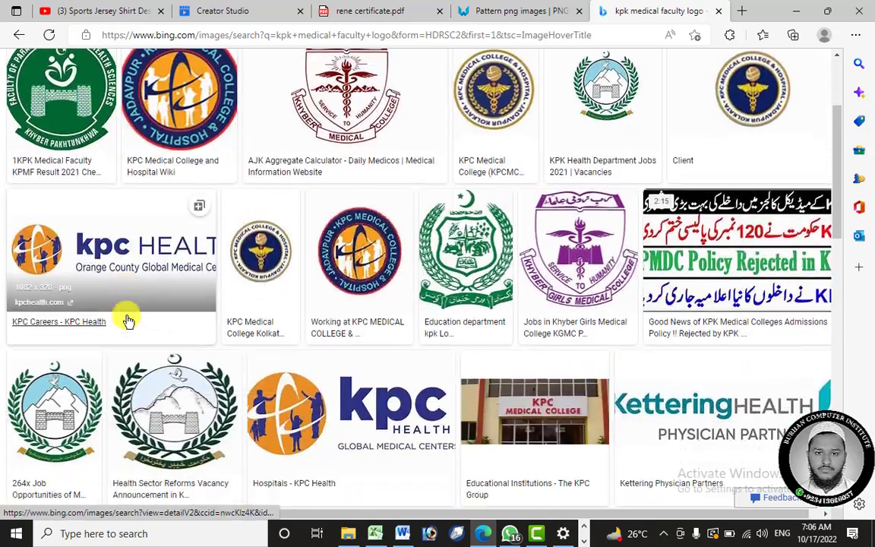
{"action": "scroll", "coordinate": [121, 388], "scroll_direction": "down", "scroll_amount": 3}
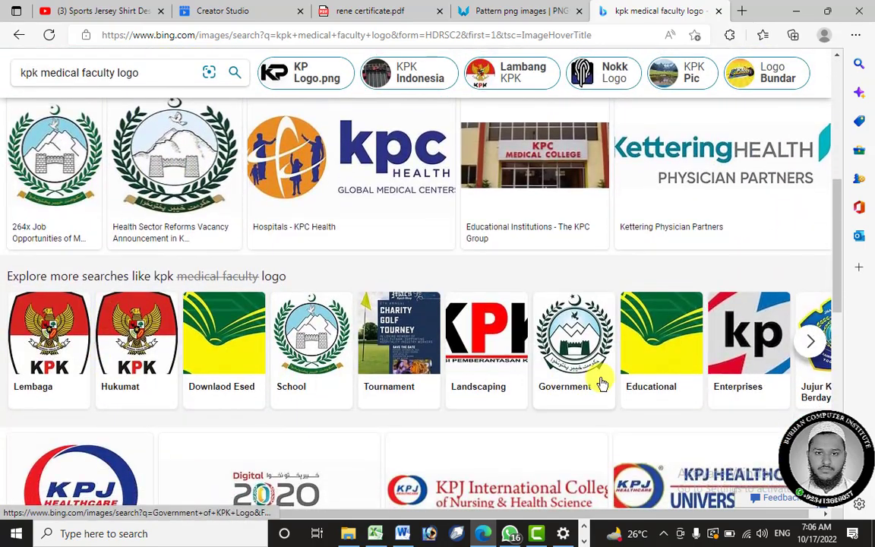
{"action": "scroll", "coordinate": [602, 383], "scroll_direction": "down", "scroll_amount": 2}
{"action": "scroll", "coordinate": [602, 383], "scroll_direction": "up", "scroll_amount": 8}
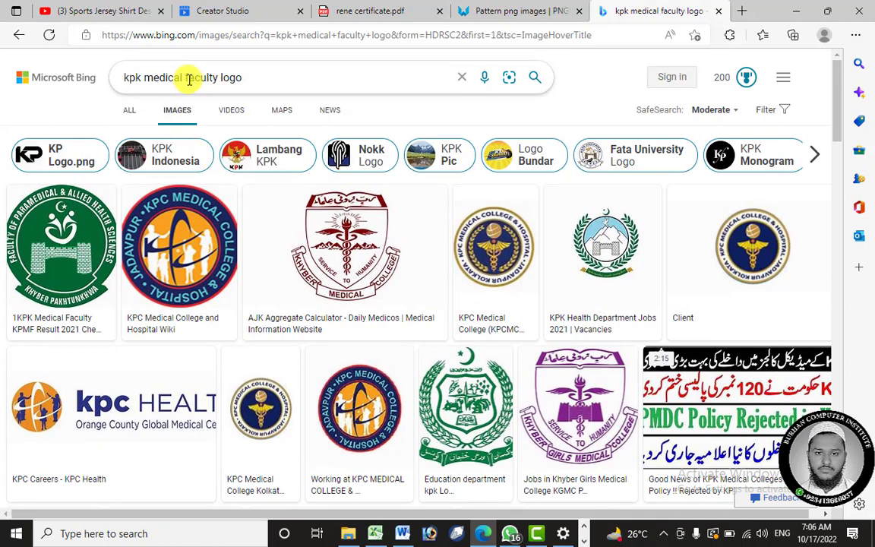
- Shorten the image search to "kpk faculty logo" and look through the results for the certificate's emblem
{"action": "key", "text": "BackSpace"}
{"action": "key", "text": "Return"}
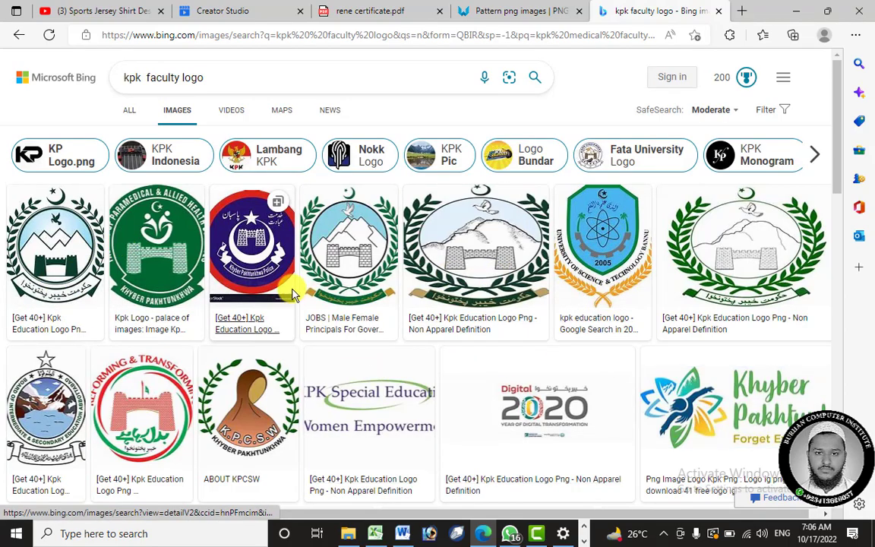
{"action": "scroll", "coordinate": [570, 373], "scroll_direction": "down", "scroll_amount": 5}
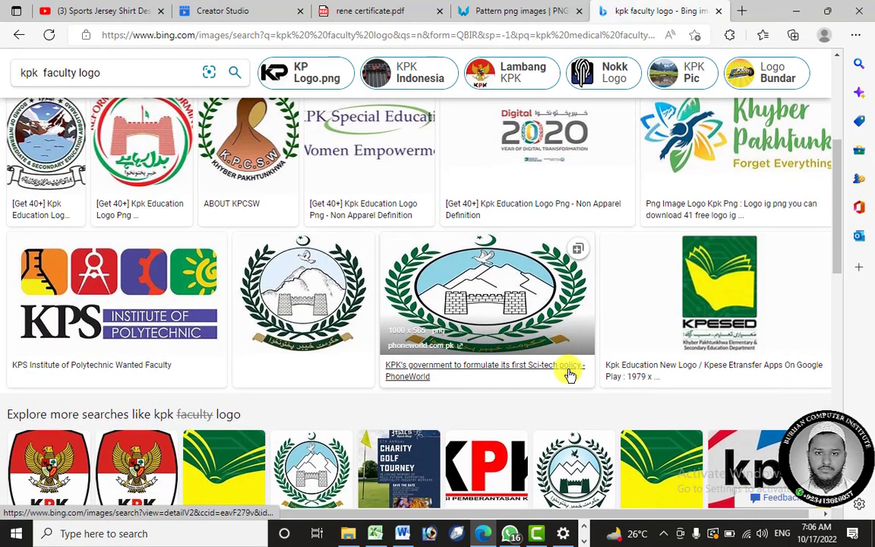
{"action": "scroll", "coordinate": [570, 373], "scroll_direction": "down", "scroll_amount": 2}
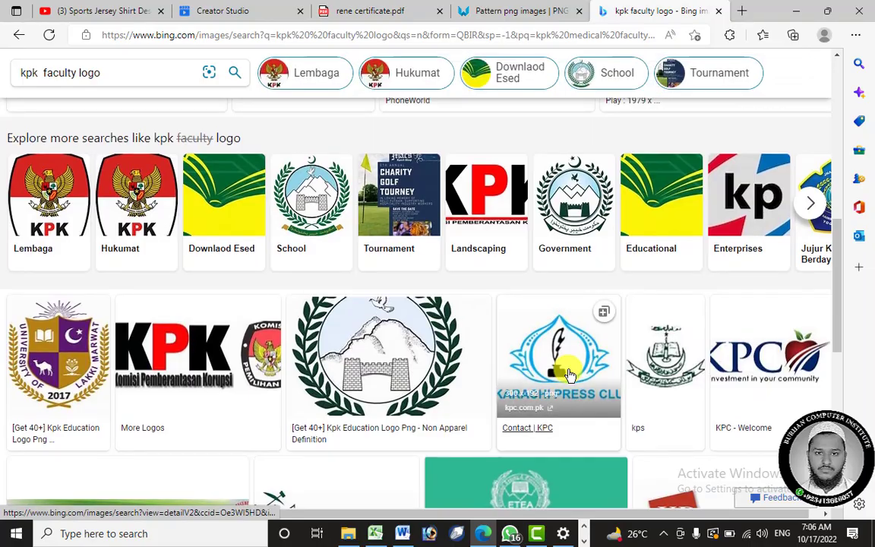
{"action": "scroll", "coordinate": [569, 373], "scroll_direction": "up", "scroll_amount": 2}
{"action": "scroll", "coordinate": [570, 373], "scroll_direction": "down", "scroll_amount": 6}
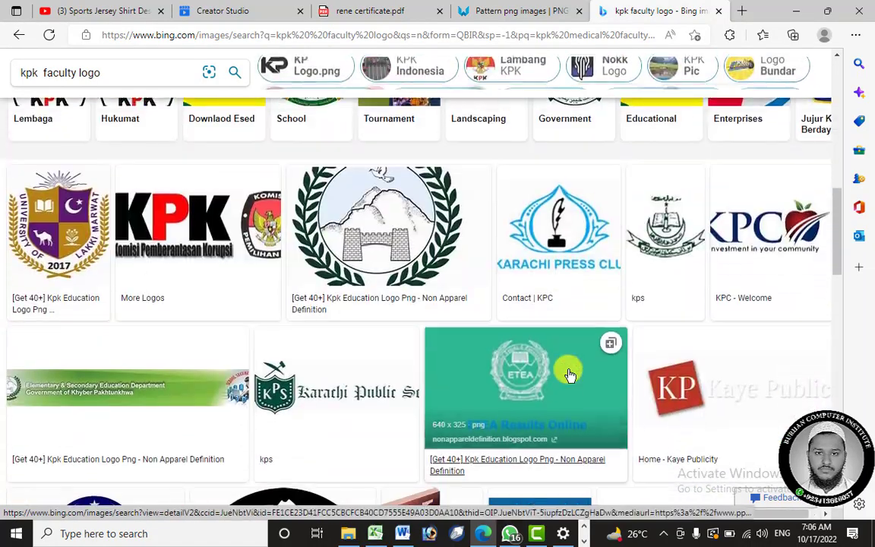
{"action": "scroll", "coordinate": [570, 374], "scroll_direction": "up", "scroll_amount": 10}
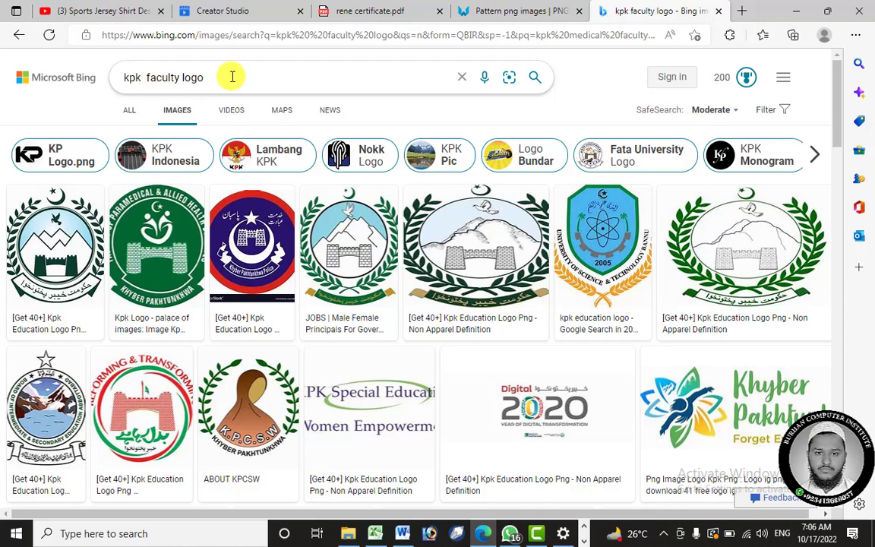
- Go back to the previous image search, change it to "medical faculty logo", and look through the results
{"action": "left_click", "coordinate": [16, 38]}
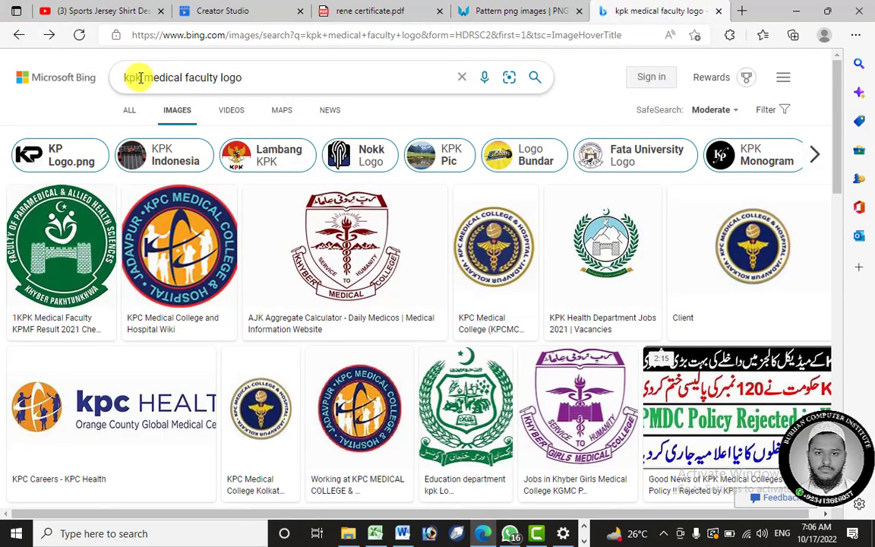
{"action": "left_click_drag", "start_coordinate": [140, 77], "coordinate": [107, 82]}
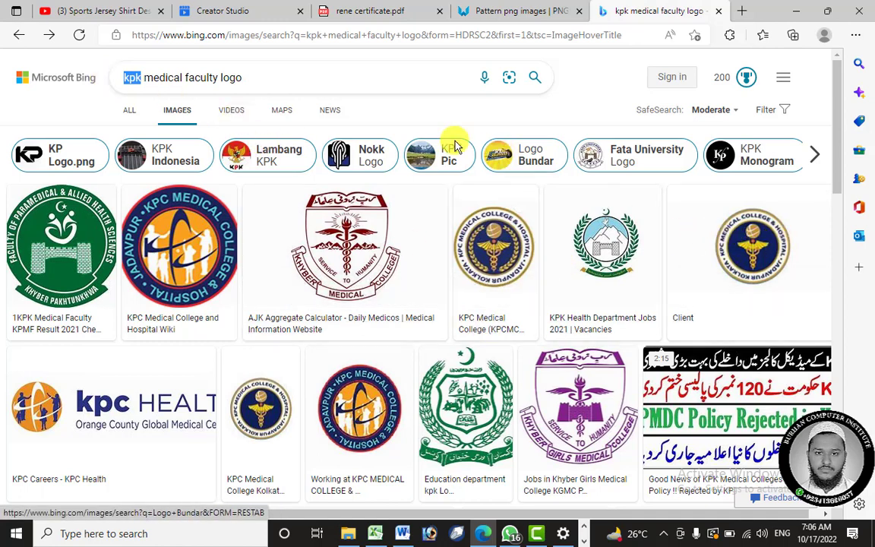
{"action": "key", "text": "Return"}
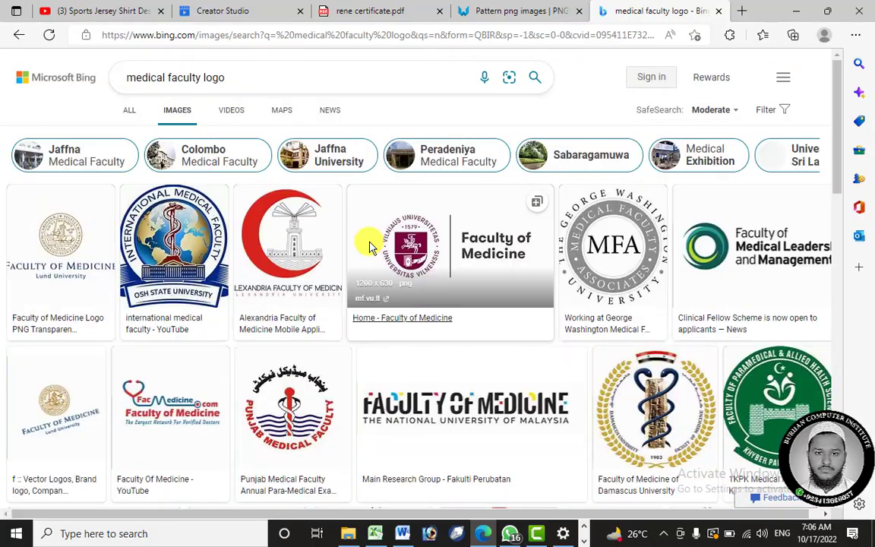
{"action": "scroll", "coordinate": [370, 247], "scroll_direction": "down", "scroll_amount": 6}
{"action": "scroll", "coordinate": [318, 230], "scroll_direction": "up", "scroll_amount": 7}
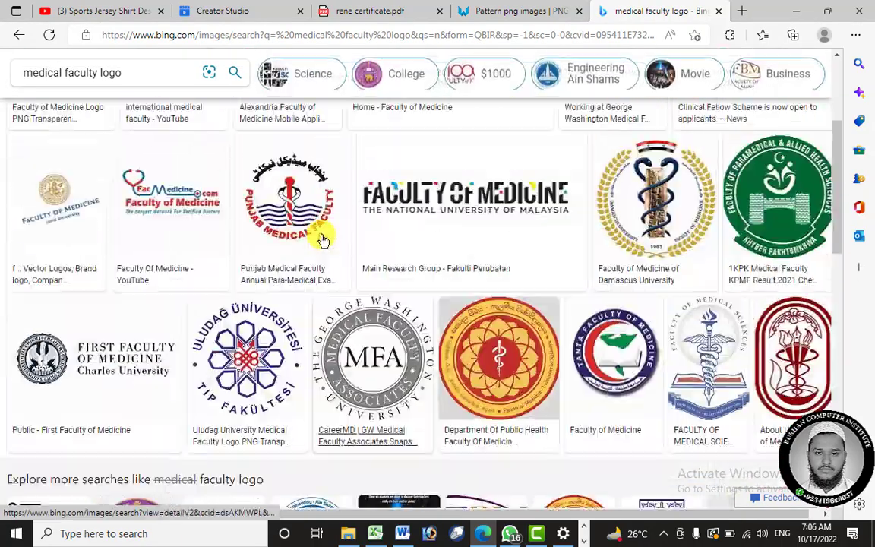
- Change the image search to "kpk medical faculty" and look through the results for the certificate's emblem
{"action": "left_click", "coordinate": [131, 78]}
{"action": "type", "text": "kp "}
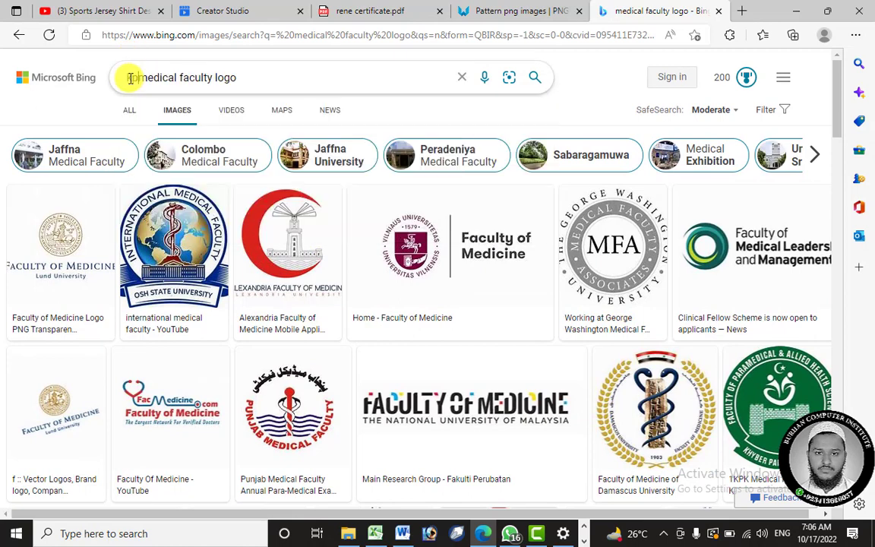
{"action": "type", "text": "k"}
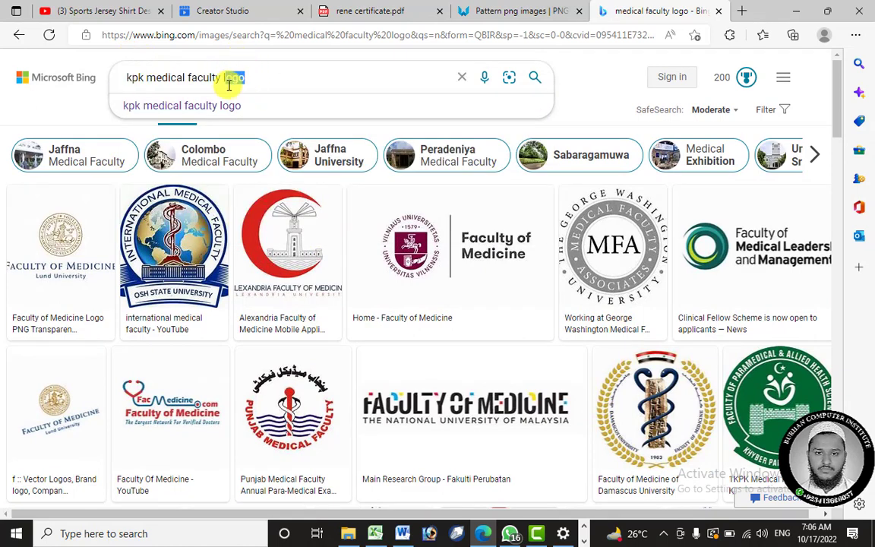
{"action": "key", "text": "Return"}
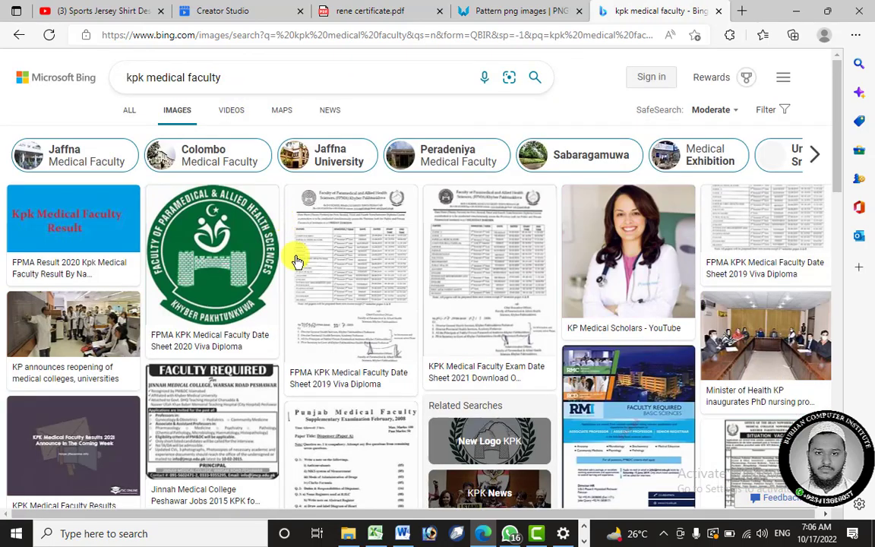
{"action": "scroll", "coordinate": [368, 289], "scroll_direction": "down", "scroll_amount": 3}
{"action": "scroll", "coordinate": [368, 289], "scroll_direction": "down", "scroll_amount": 5}
{"action": "scroll", "coordinate": [365, 279], "scroll_direction": "up", "scroll_amount": 8}
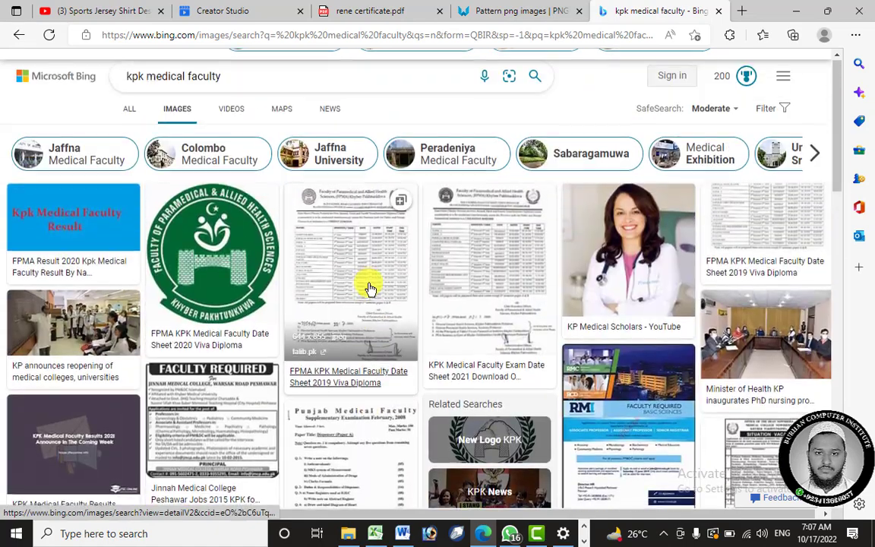
- Extend the image search to "kpk medical faculty logo" and look over the resulting logos
{"action": "left_click", "coordinate": [245, 72]}
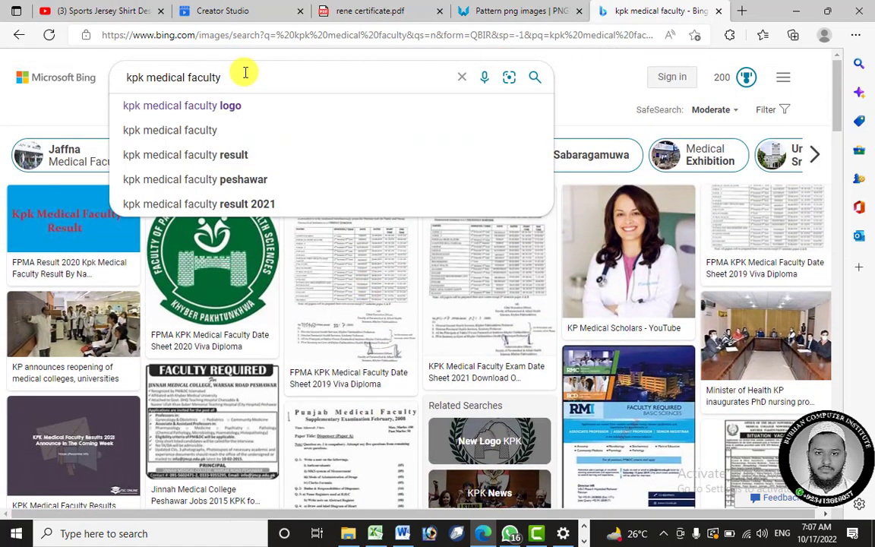
{"action": "type", "text": "logo"}
{"action": "key", "text": "Return"}
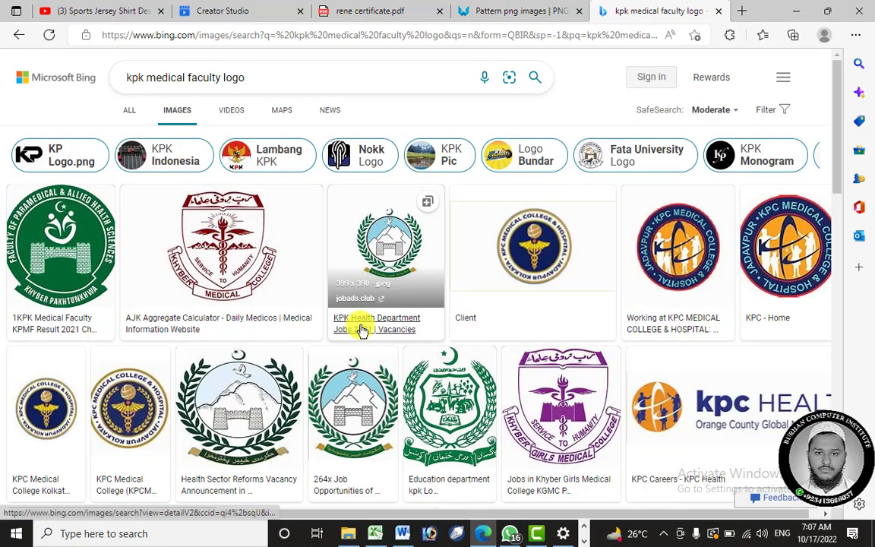
{"action": "scroll", "coordinate": [362, 327], "scroll_direction": "down", "scroll_amount": 1}
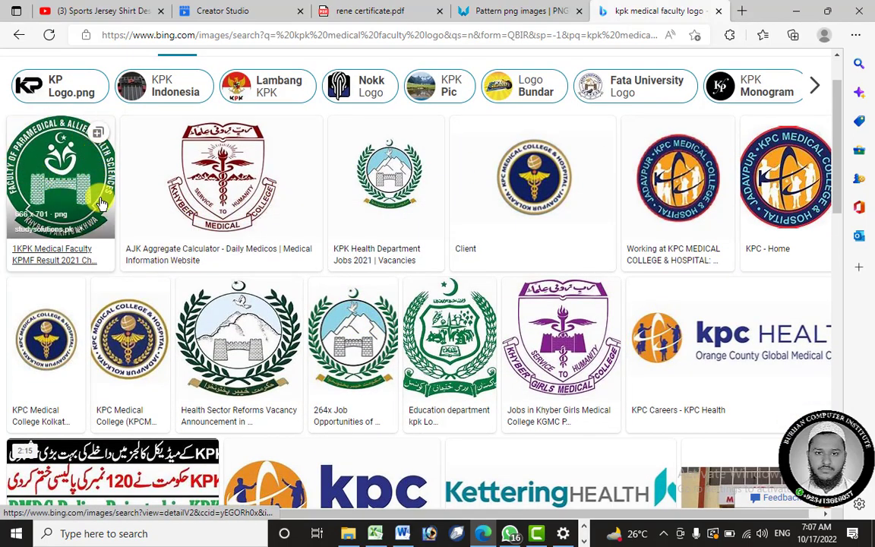
- Open the green Faculty of Paramedical & Allied Health Sciences logo and look through its related images for the emblem
{"action": "left_click", "coordinate": [40, 191]}
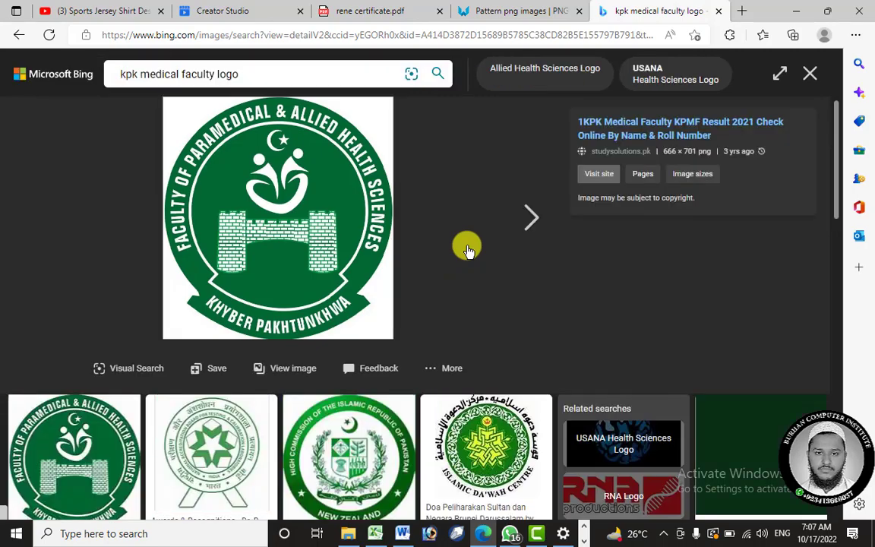
{"action": "scroll", "coordinate": [465, 263], "scroll_direction": "down", "scroll_amount": 8}
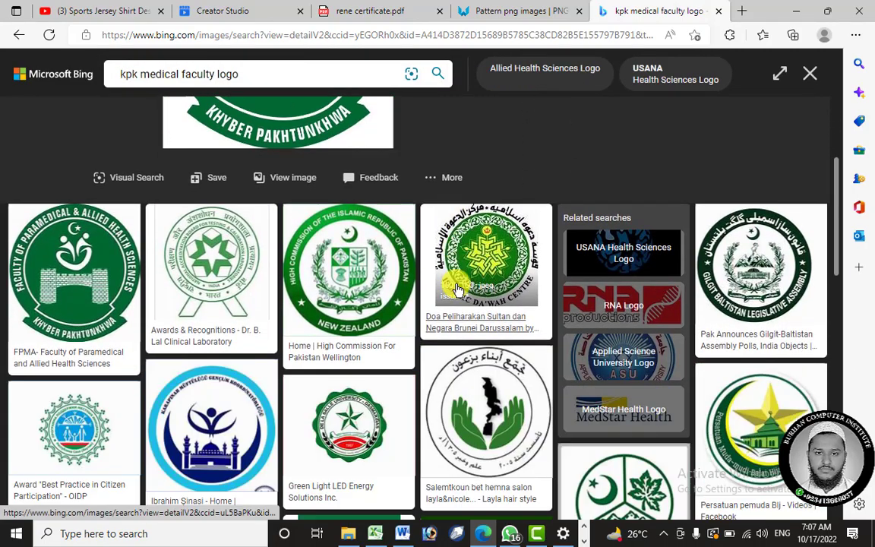
{"action": "scroll", "coordinate": [456, 290], "scroll_direction": "down", "scroll_amount": 10}
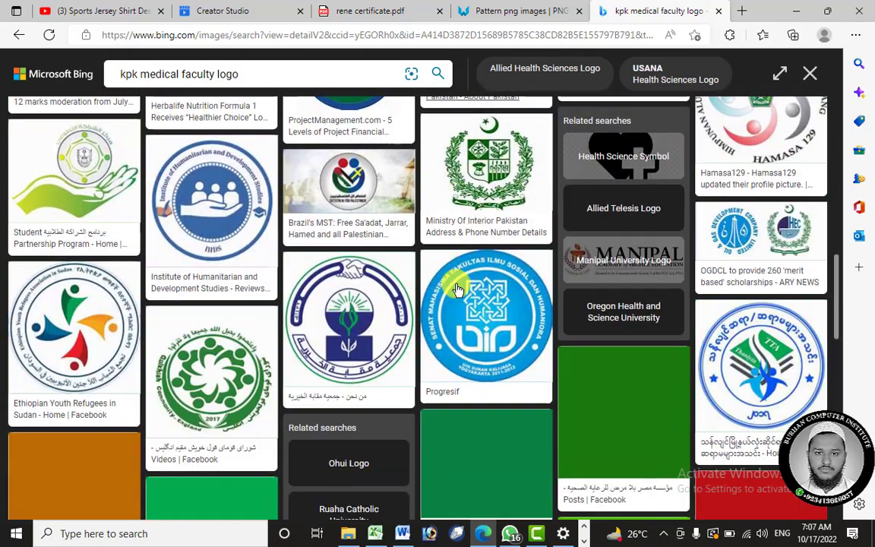
{"action": "scroll", "coordinate": [457, 289], "scroll_direction": "down", "scroll_amount": 10}
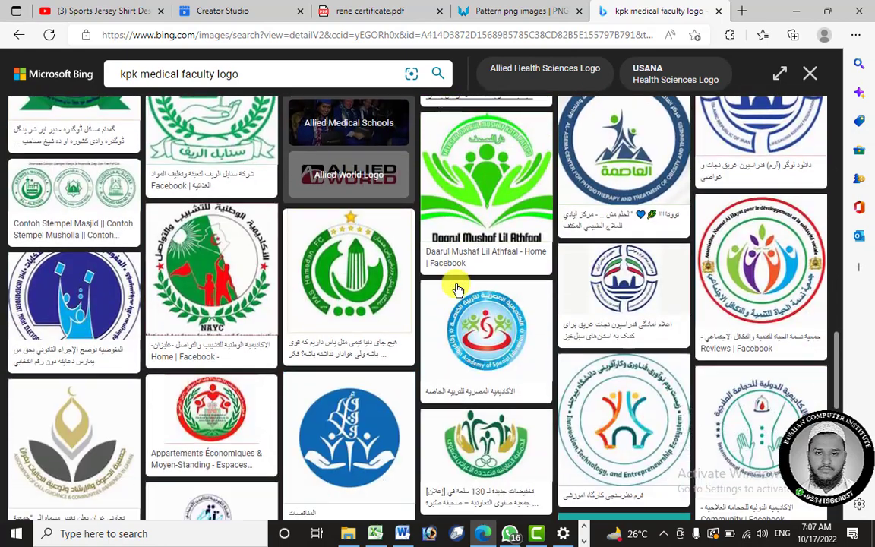
{"action": "scroll", "coordinate": [457, 290], "scroll_direction": "down", "scroll_amount": 4}
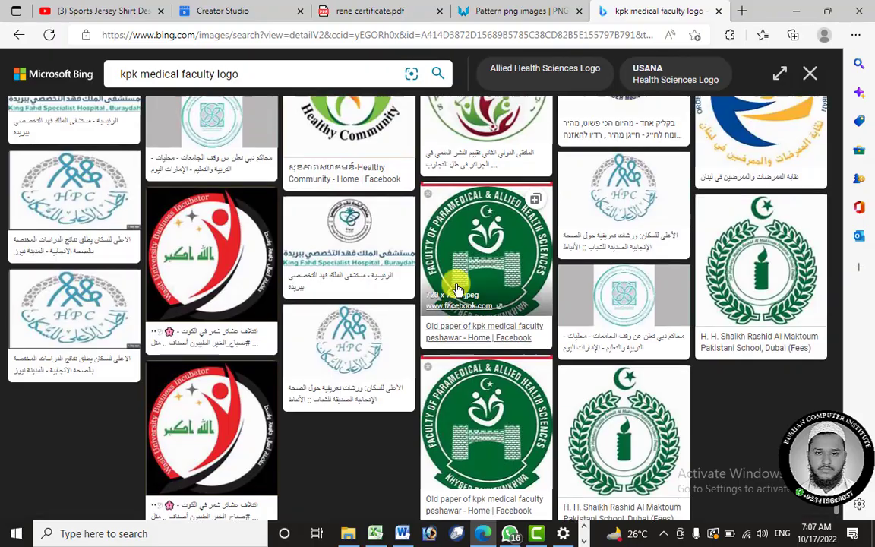
{"action": "left_click", "coordinate": [457, 290]}
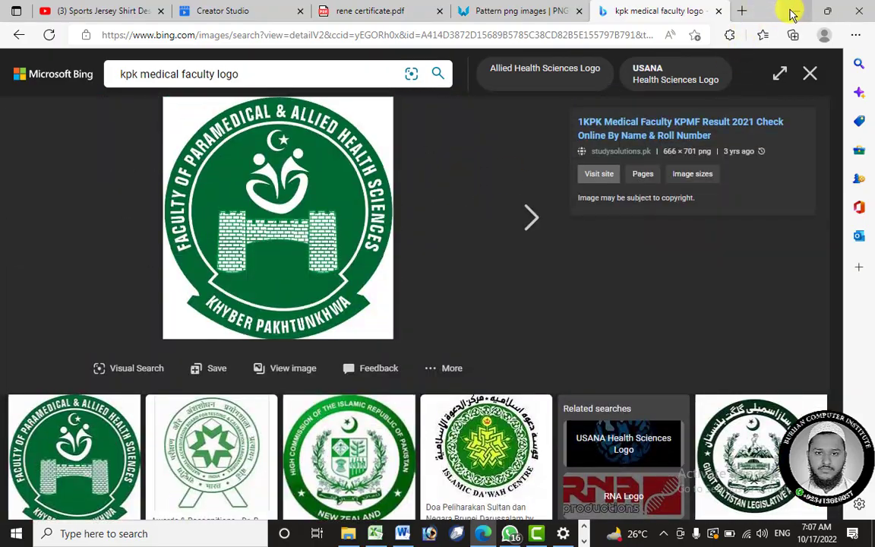
- Switch to the Reneoal folder and inspect the kpk medical faculty copy image up close, then close it
{"action": "left_click", "coordinate": [794, 12]}
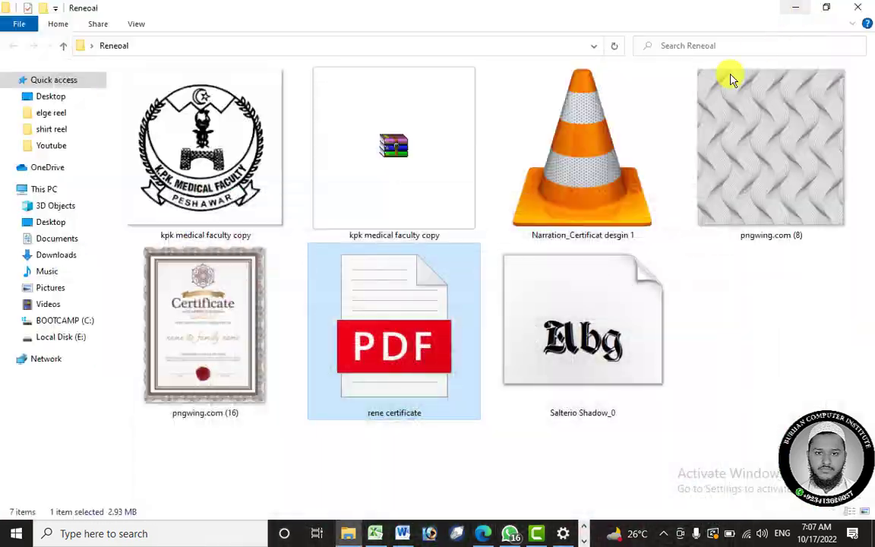
{"action": "left_click", "coordinate": [463, 219]}
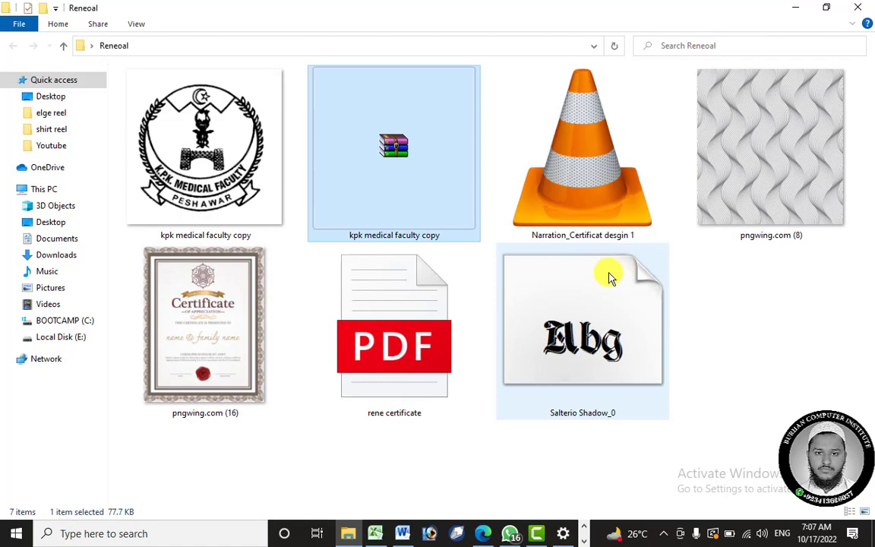
{"action": "left_click", "coordinate": [203, 193]}
{"action": "double_click", "coordinate": [203, 193]}
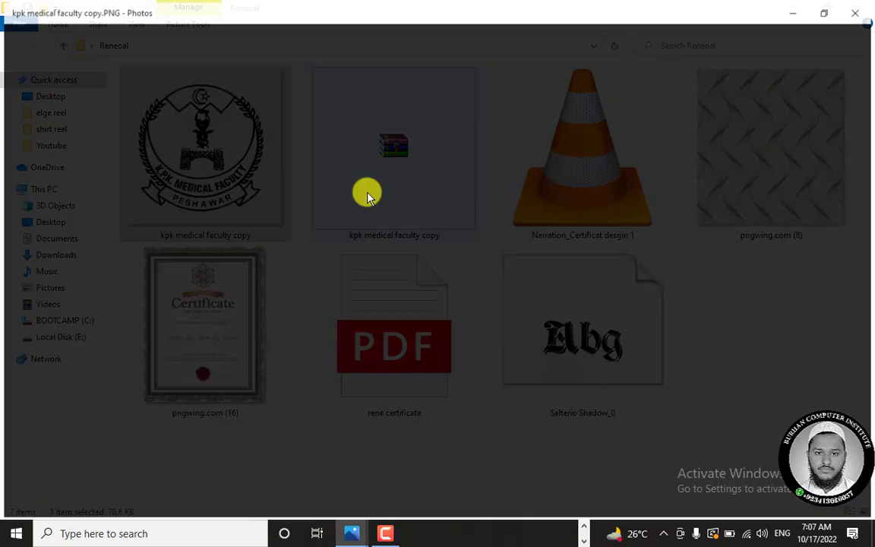
{"action": "scroll", "coordinate": [431, 249], "scroll_direction": "up", "scroll_amount": 6}
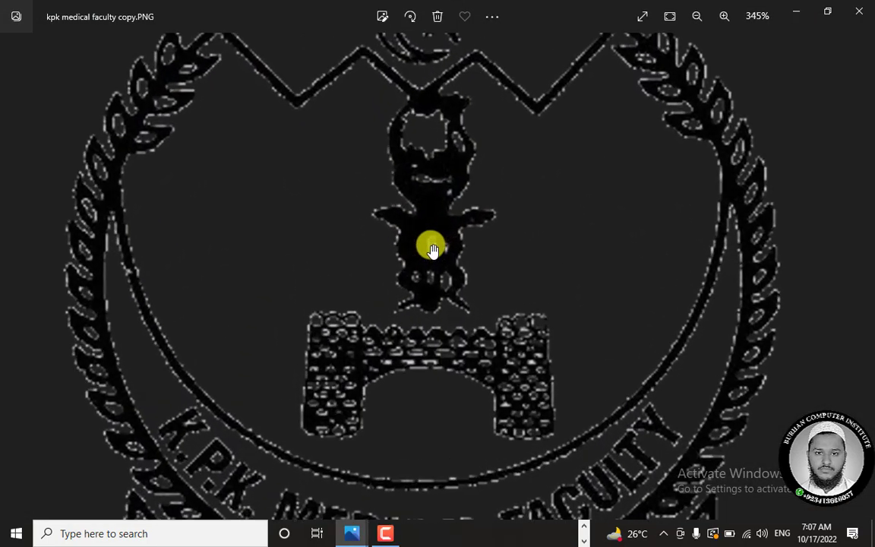
{"action": "scroll", "coordinate": [431, 246], "scroll_direction": "down", "scroll_amount": 6}
{"action": "left_click", "coordinate": [860, 10]}
{"action": "left_click", "coordinate": [580, 207]}
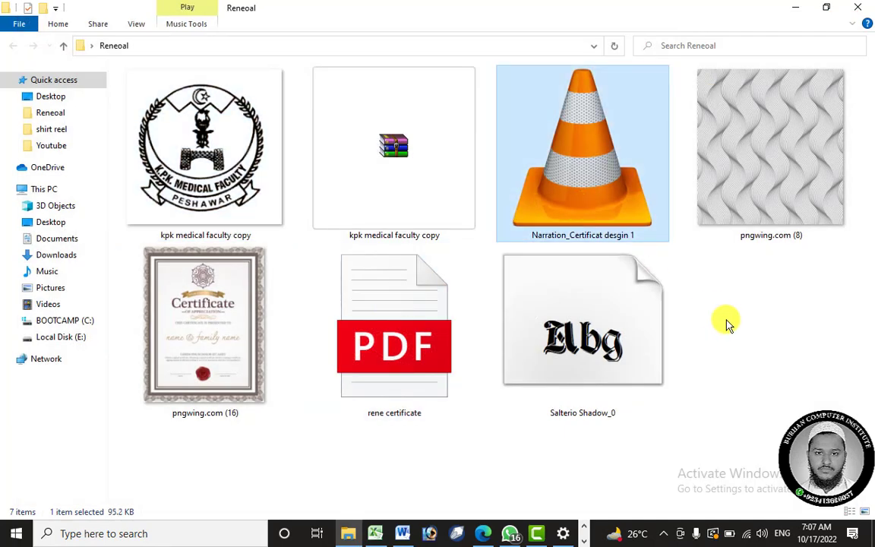
{"action": "left_click", "coordinate": [728, 324]}
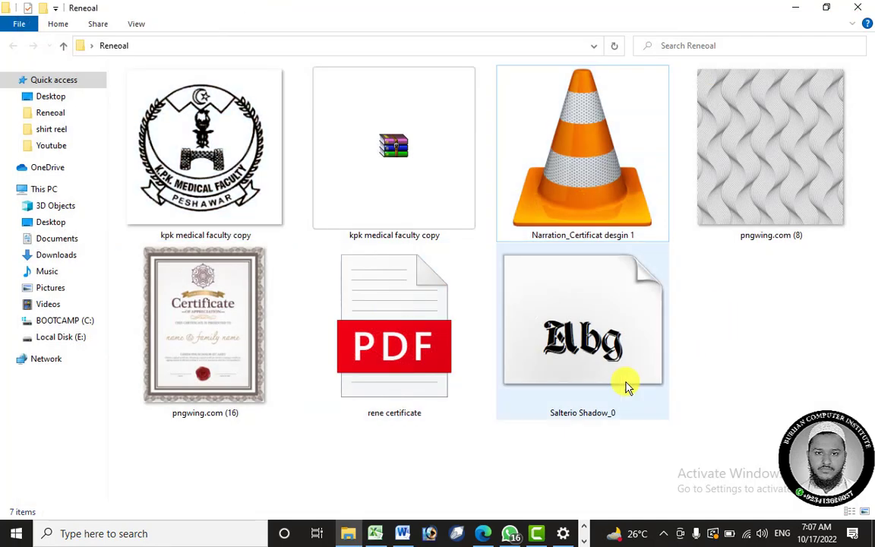
- Return to the browser and review the layout and text lines of rene certificate.pdf
{"action": "mouse_move", "coordinate": [402, 535]}
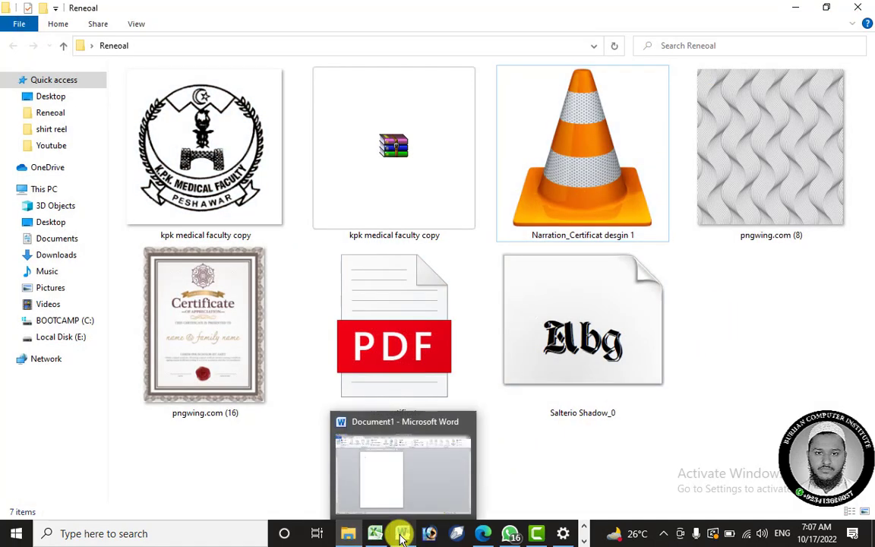
{"action": "left_click", "coordinate": [533, 534]}
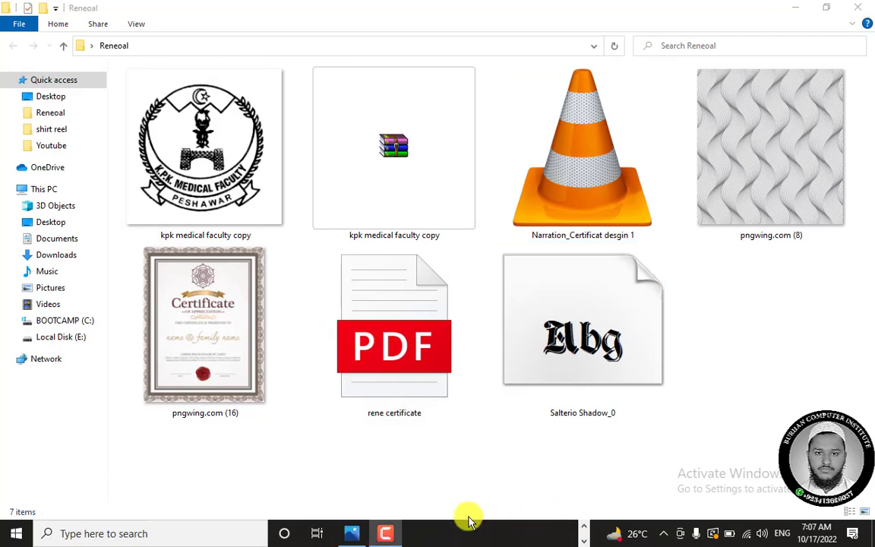
{"action": "left_click", "coordinate": [577, 524]}
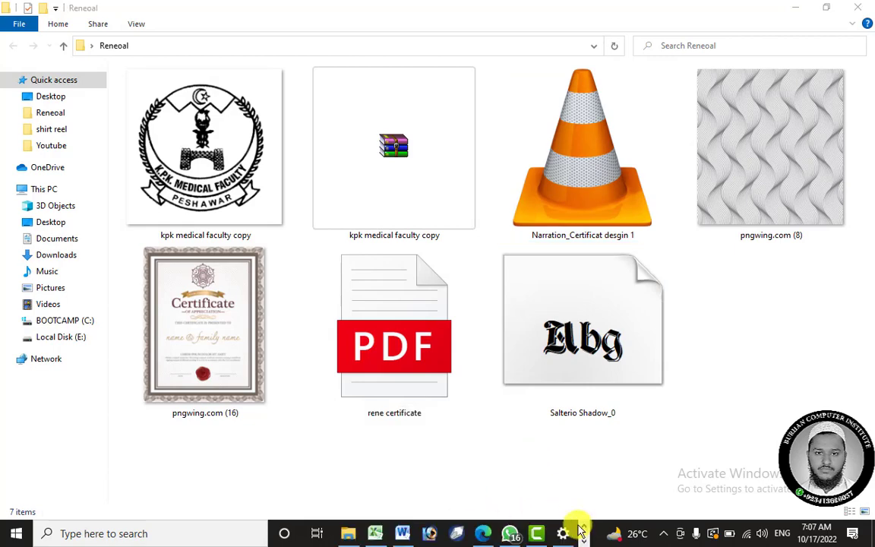
{"action": "left_click", "coordinate": [484, 538]}
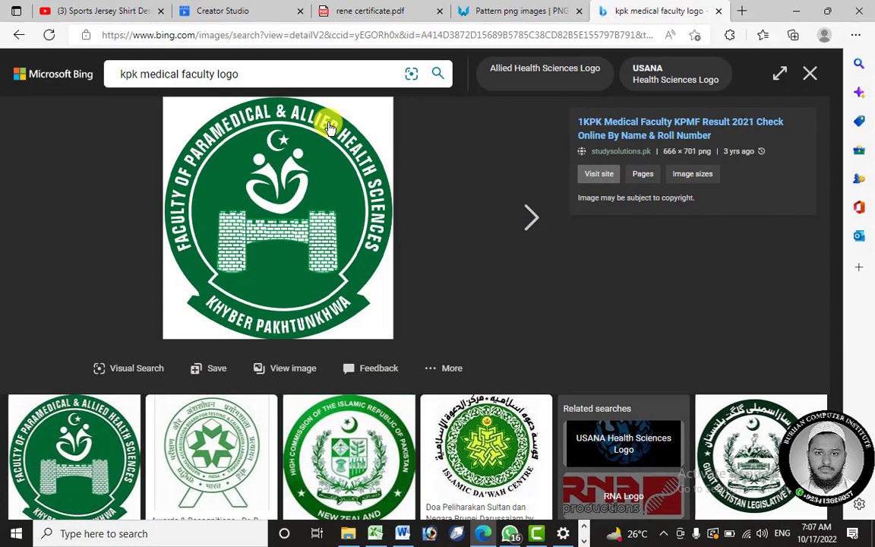
{"action": "left_click", "coordinate": [395, 11]}
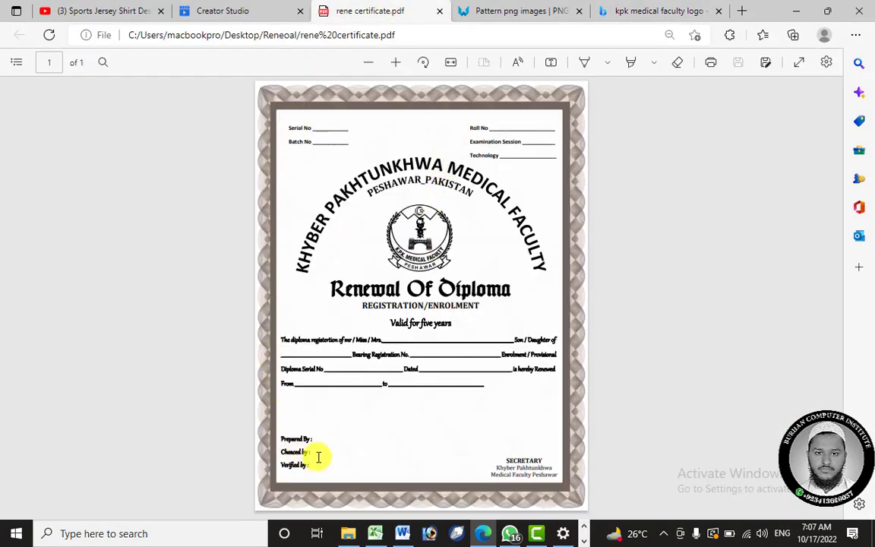
{"action": "left_click_drag", "start_coordinate": [297, 130], "coordinate": [302, 129]}
{"action": "left_click", "coordinate": [318, 147]}
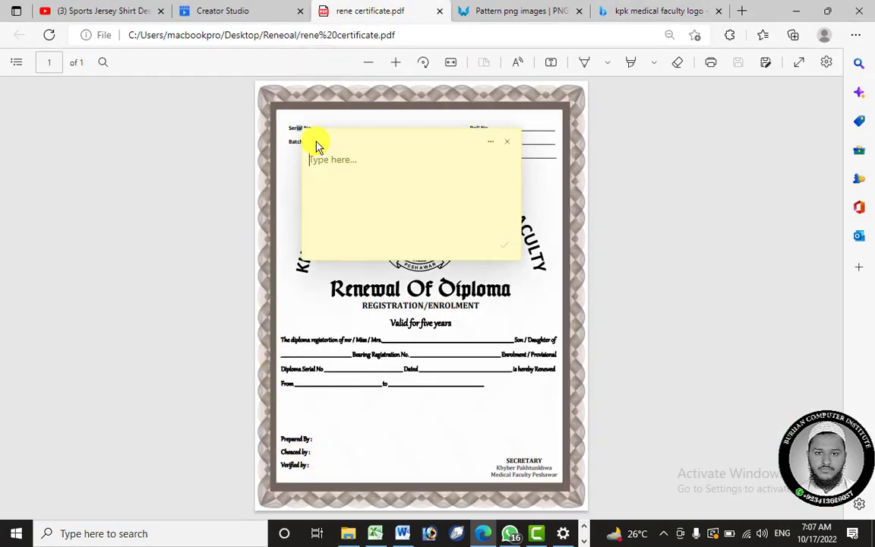
{"action": "left_click", "coordinate": [511, 142]}
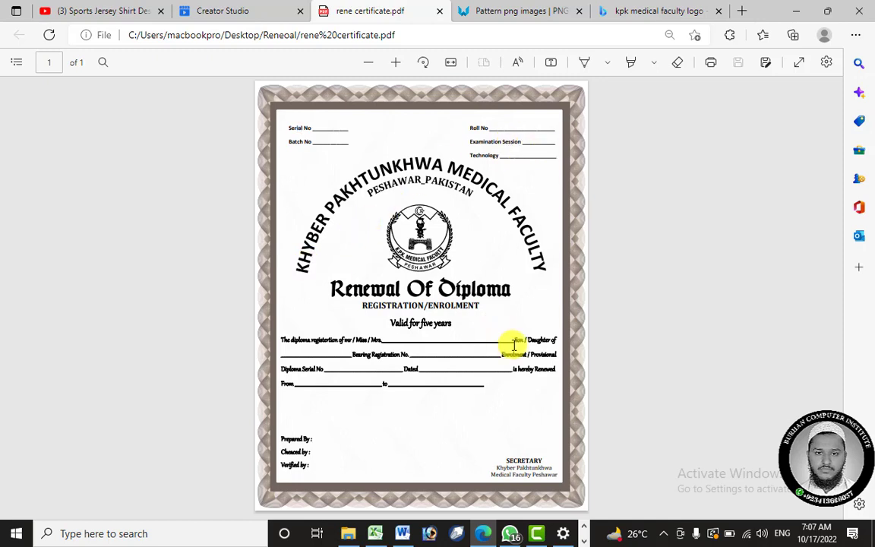
- Switch to Word and insert the picture pngwing.com (16) from the Reneoal folder on the Desktop into the blank document
{"action": "left_click", "coordinate": [402, 534]}
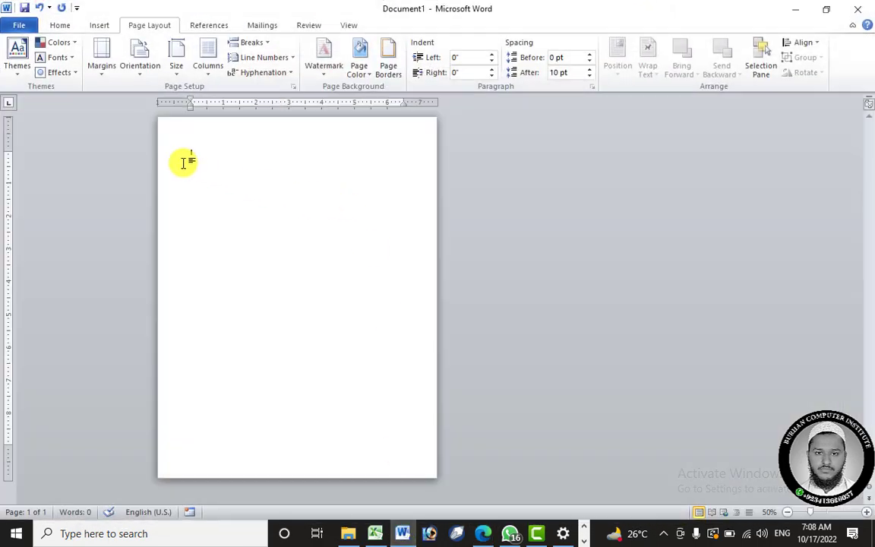
{"action": "left_click", "coordinate": [100, 26]}
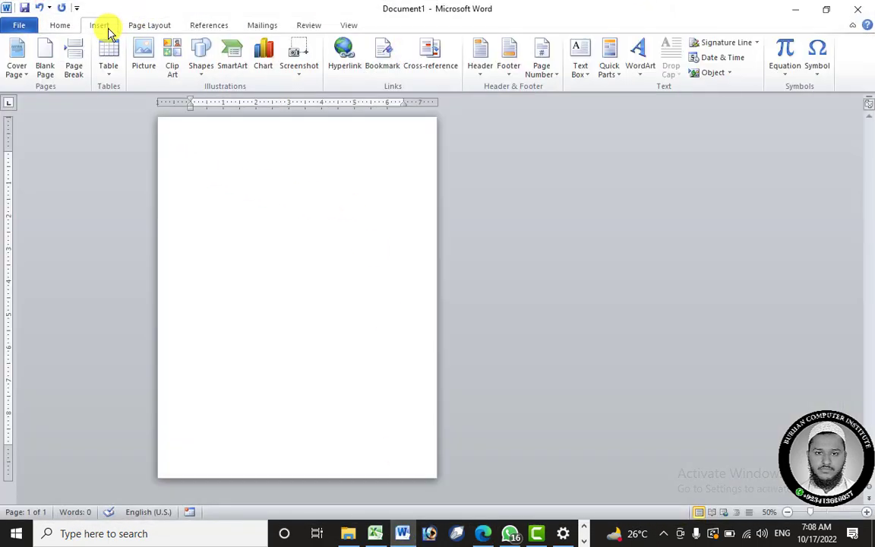
{"action": "left_click", "coordinate": [144, 67]}
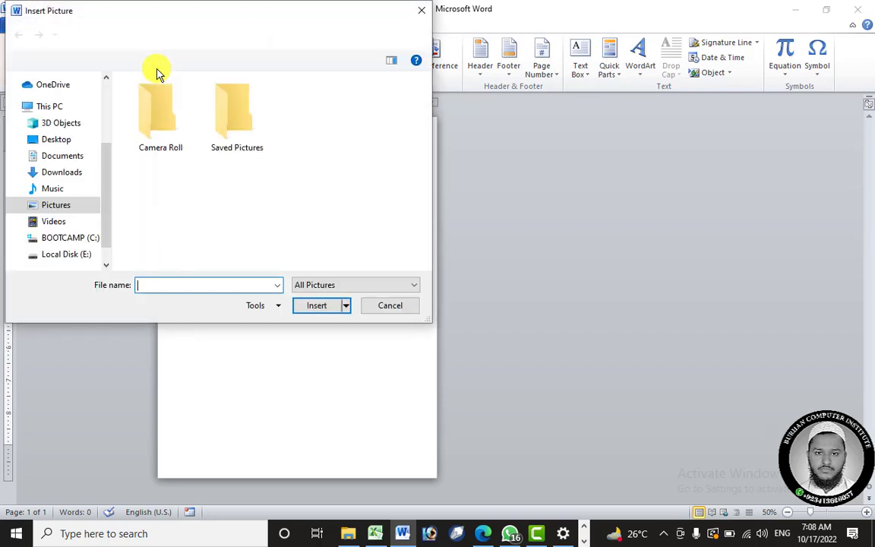
{"action": "left_click", "coordinate": [66, 140]}
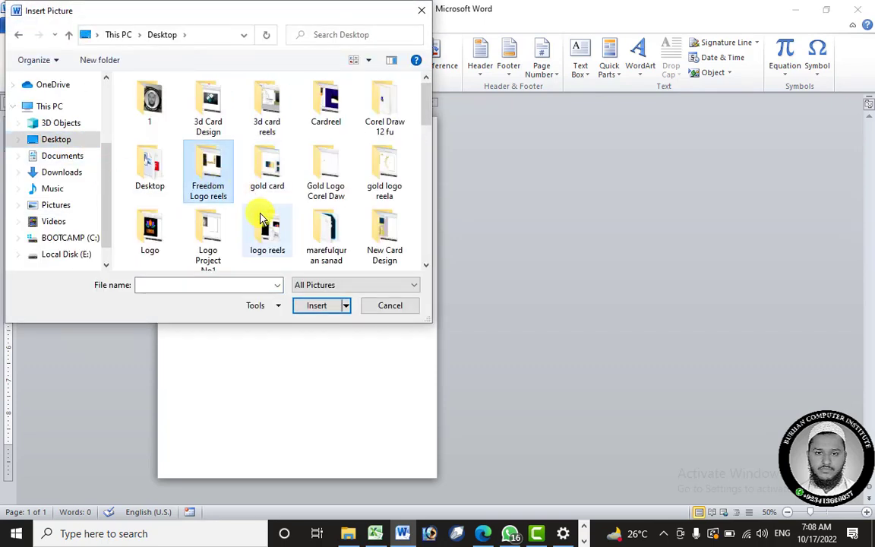
{"action": "scroll", "coordinate": [251, 228], "scroll_direction": "down", "scroll_amount": 5}
{"action": "double_click", "coordinate": [269, 105]}
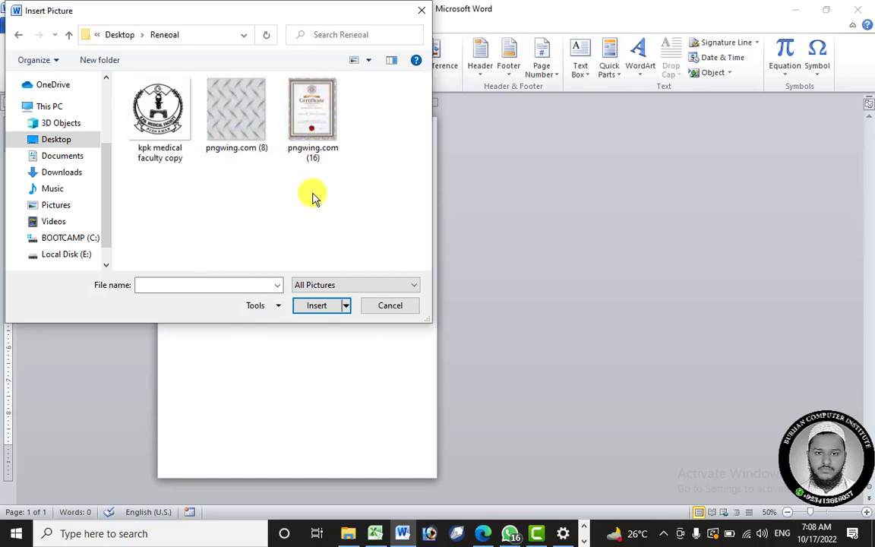
{"action": "left_click", "coordinate": [314, 132]}
{"action": "left_click", "coordinate": [329, 306]}
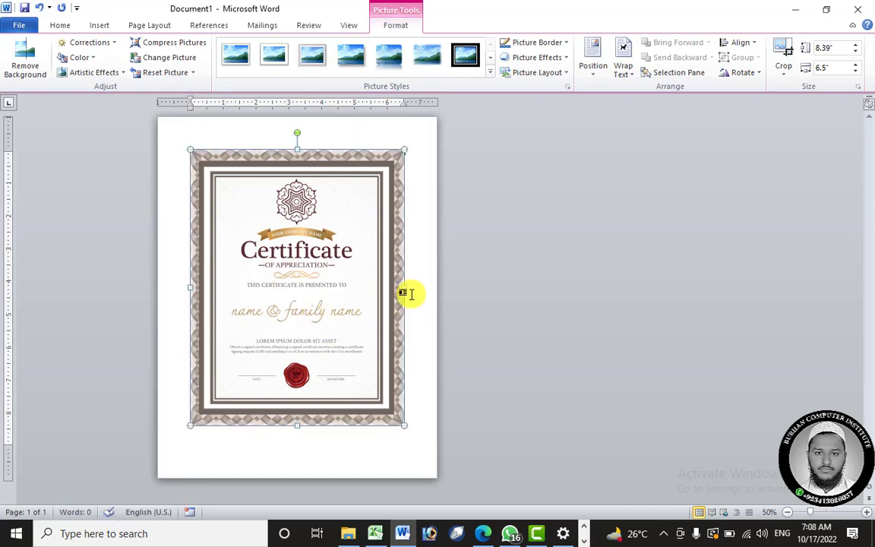
- Make the certificate picture free-floating and fit it to the whole page, about 10.81" high by 8.38" wide
{"action": "left_click", "coordinate": [623, 69]}
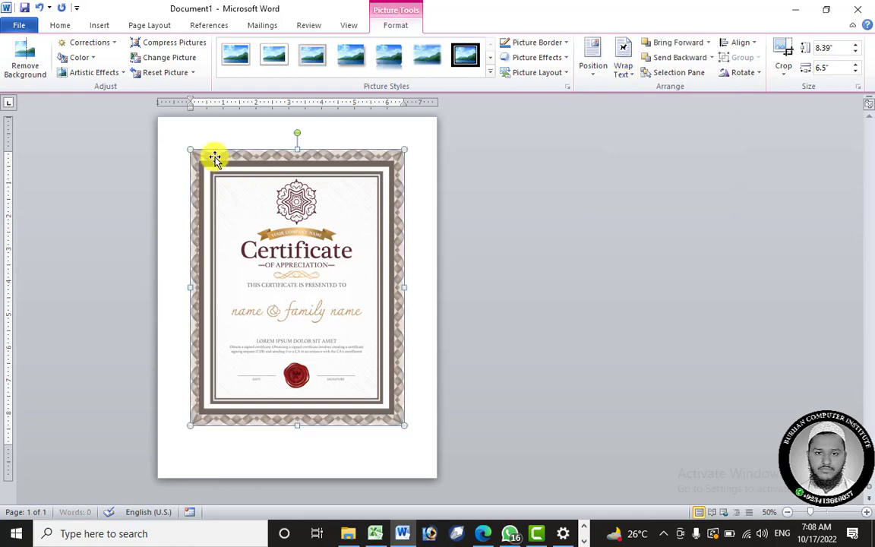
{"action": "left_click_drag", "start_coordinate": [214, 156], "coordinate": [183, 125]}
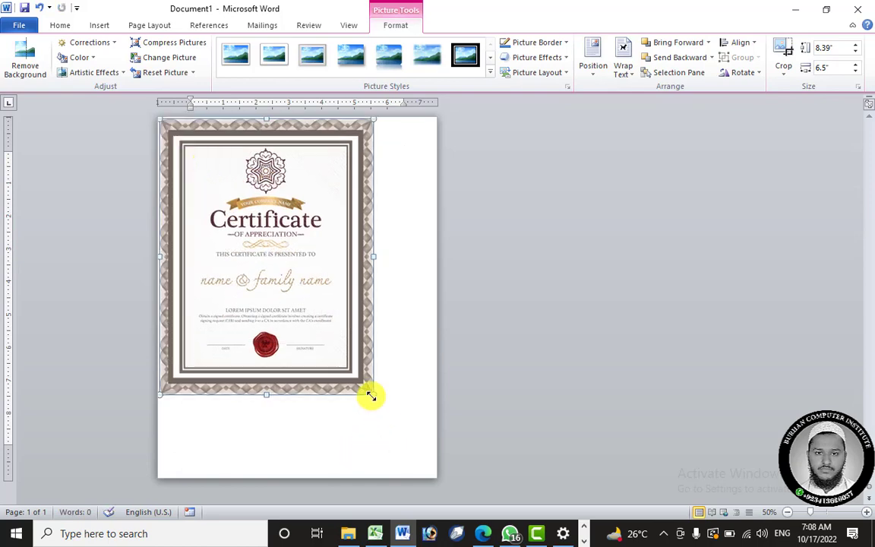
{"action": "left_click_drag", "start_coordinate": [374, 395], "coordinate": [402, 472]}
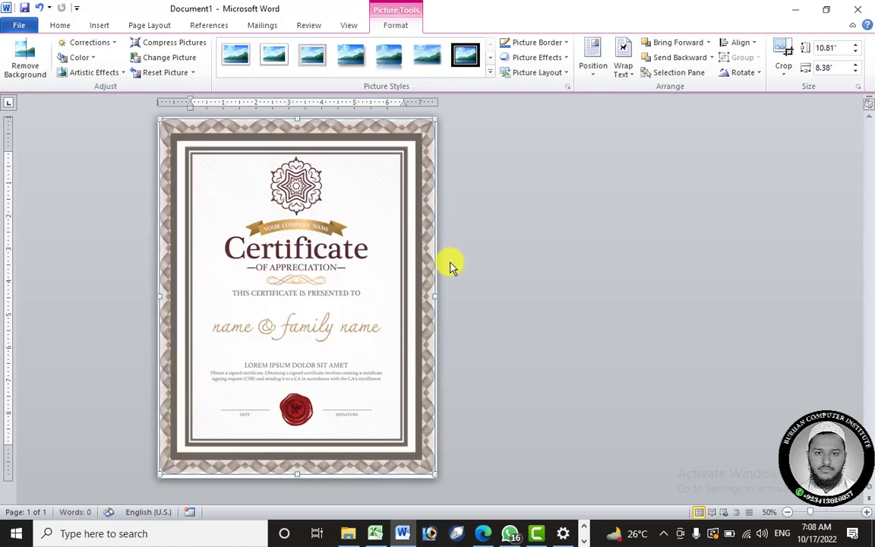
- Align the certificate picture to the centre and middle relative to the page margins
{"action": "left_click", "coordinate": [464, 257]}
{"action": "left_click", "coordinate": [392, 156]}
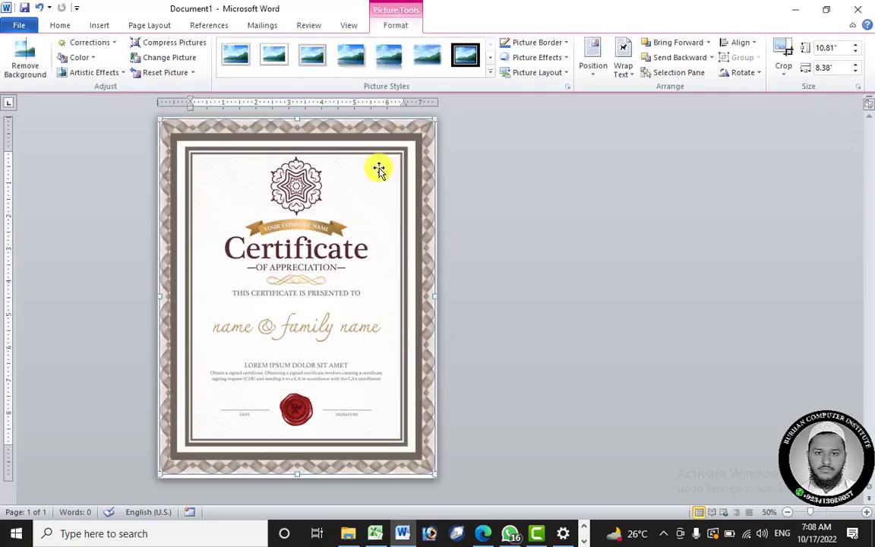
{"action": "left_click", "coordinate": [744, 43]}
{"action": "left_click", "coordinate": [748, 75]}
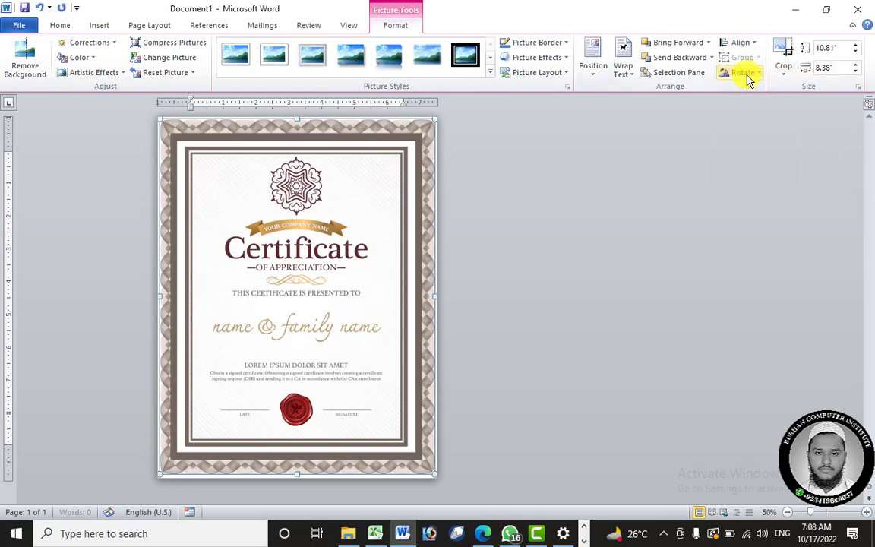
{"action": "left_click", "coordinate": [741, 44]}
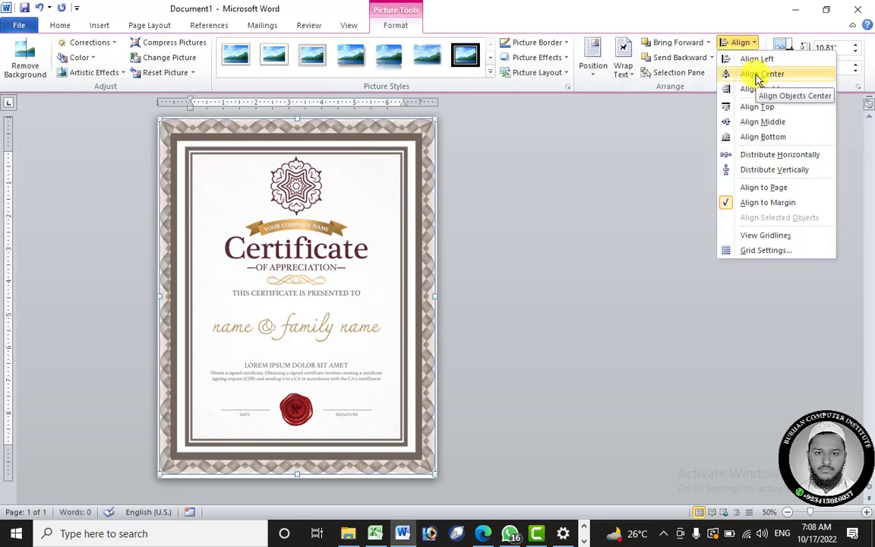
{"action": "left_click", "coordinate": [796, 126]}
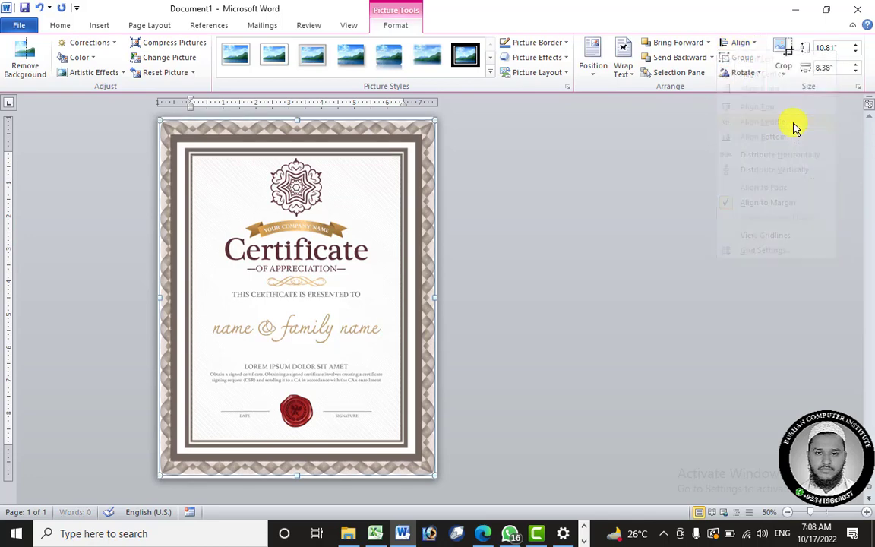
{"action": "left_click", "coordinate": [580, 196]}
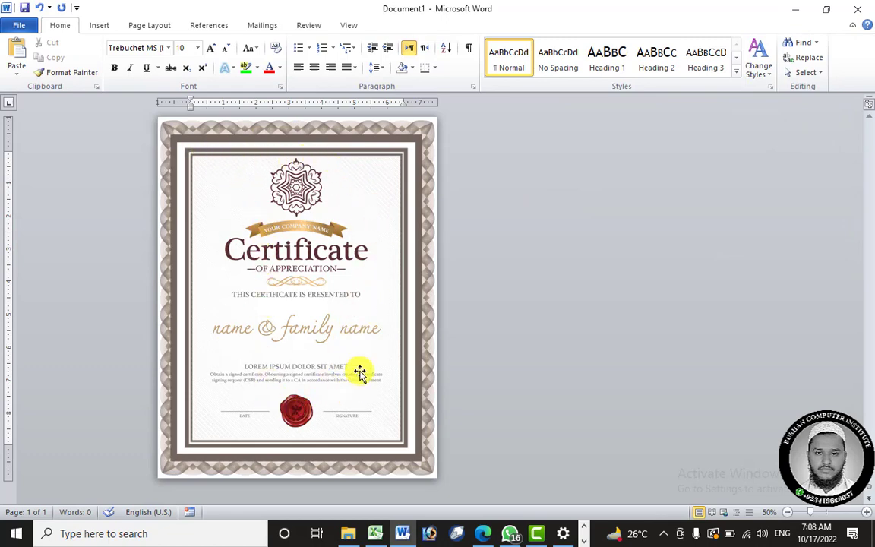
- Draw a rectangle about 8.65" high by 6.38" wide over the text area inside the certificate's inner frame
{"action": "left_click", "coordinate": [97, 25]}
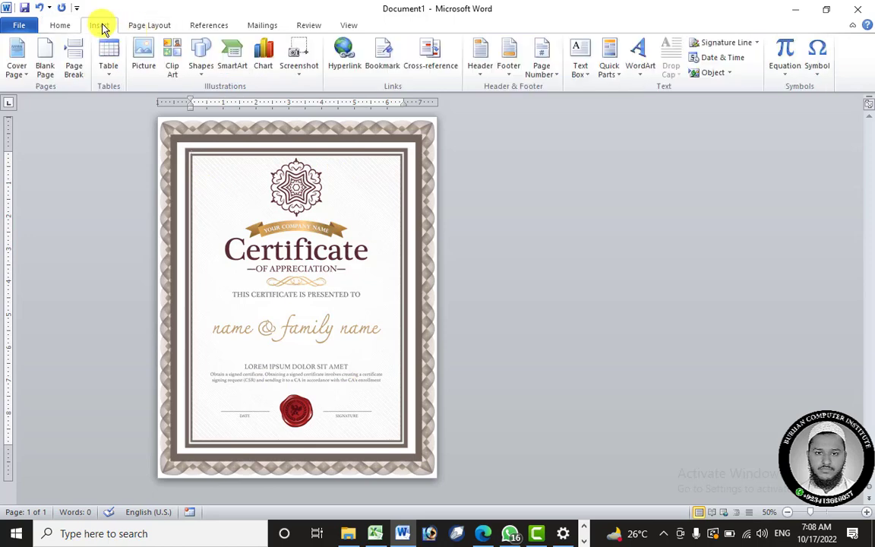
{"action": "left_click", "coordinate": [202, 57]}
{"action": "left_click", "coordinate": [235, 106]}
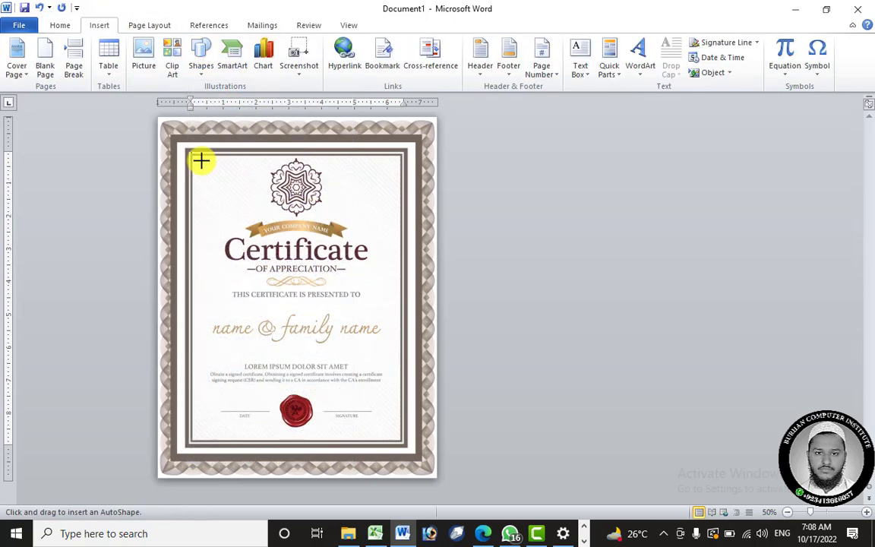
{"action": "left_click_drag", "start_coordinate": [191, 155], "coordinate": [400, 439]}
- Give the rectangle a white fill and a white outline
{"action": "left_click", "coordinate": [300, 44]}
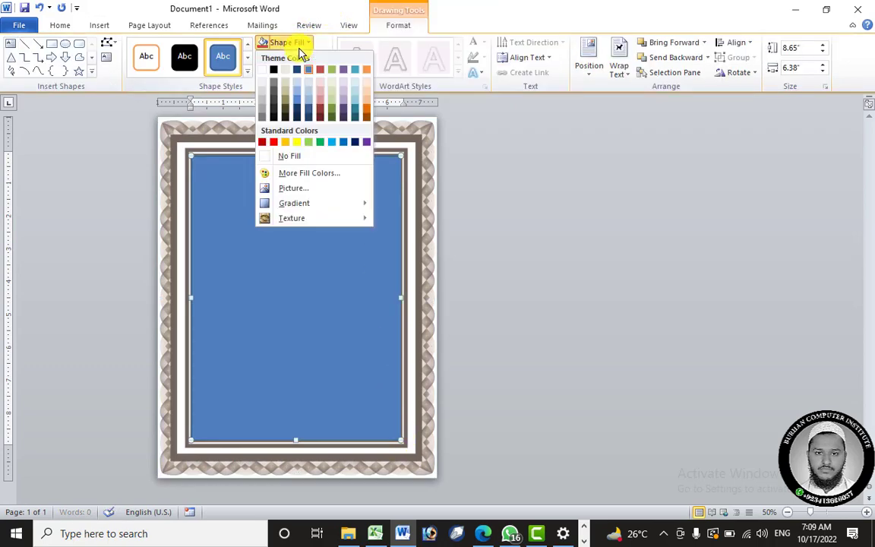
{"action": "left_click", "coordinate": [262, 70]}
{"action": "left_click", "coordinate": [272, 60]}
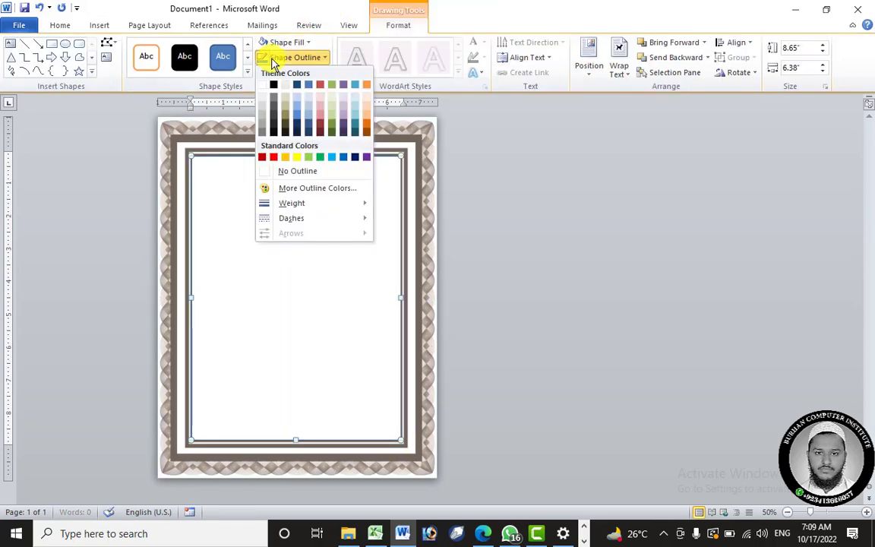
{"action": "left_click", "coordinate": [263, 85]}
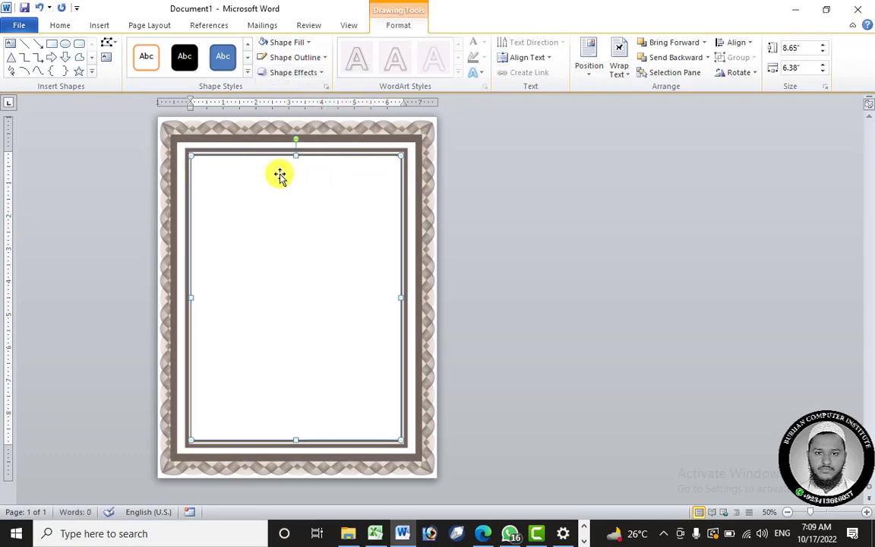
- Stretch the white rectangle on all four sides over the thin innermost border line, to about 8.84" high by 6.51" wide
{"action": "scroll", "coordinate": [279, 175], "scroll_direction": "up", "scroll_amount": 8, "text": "ctrl"}
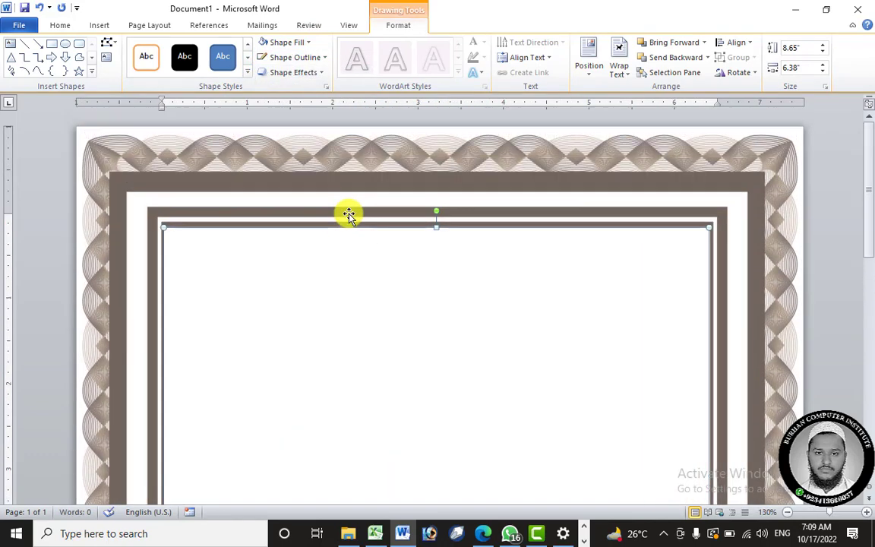
{"action": "left_click_drag", "start_coordinate": [436, 228], "coordinate": [436, 218]}
{"action": "scroll", "coordinate": [432, 196], "scroll_direction": "down", "scroll_amount": 10}
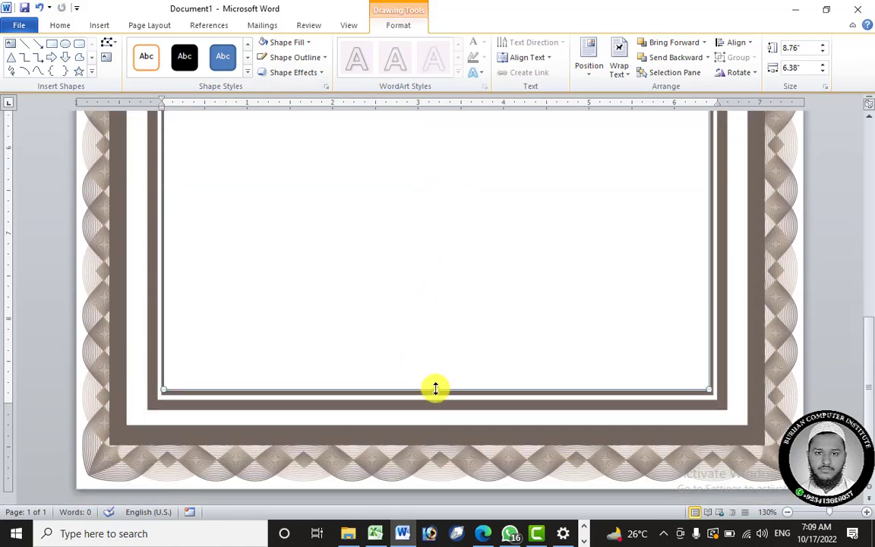
{"action": "left_click_drag", "start_coordinate": [436, 388], "coordinate": [453, 401]}
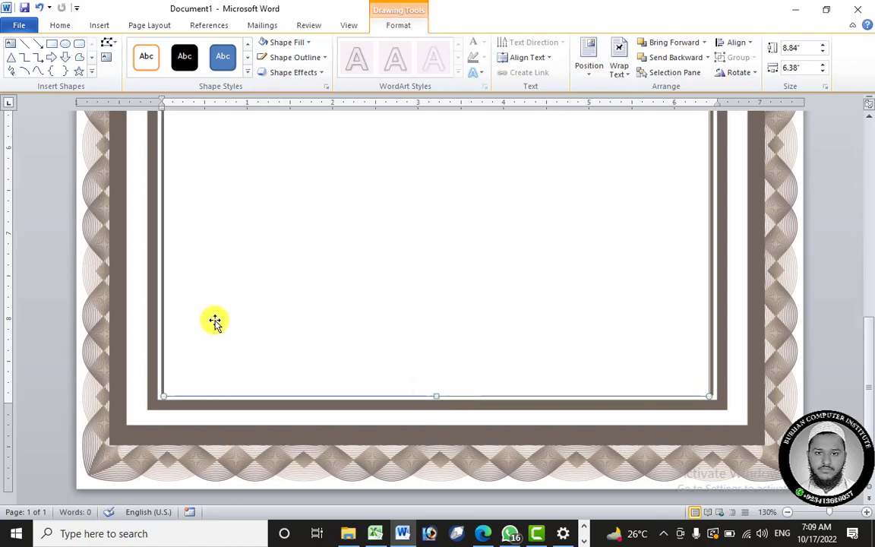
{"action": "scroll", "coordinate": [190, 288], "scroll_direction": "up", "scroll_amount": 5}
{"action": "left_click_drag", "start_coordinate": [166, 237], "coordinate": [159, 233]}
{"action": "left_click_drag", "start_coordinate": [711, 233], "coordinate": [716, 233]}
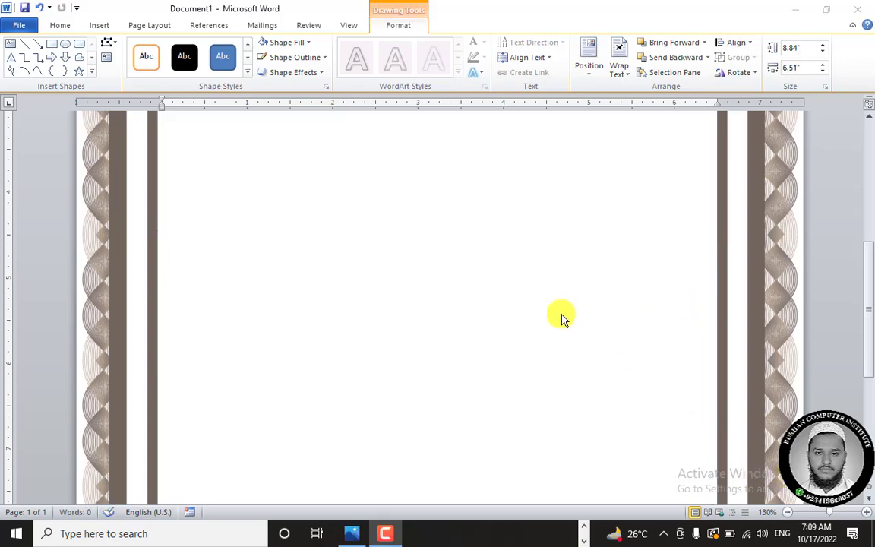
{"action": "scroll", "coordinate": [561, 317], "scroll_direction": "up", "scroll_amount": 2}
{"action": "scroll", "coordinate": [561, 317], "scroll_direction": "down", "scroll_amount": 3, "text": "ctrl"}
{"action": "scroll", "coordinate": [459, 224], "scroll_direction": "down", "scroll_amount": 5, "text": "ctrl"}
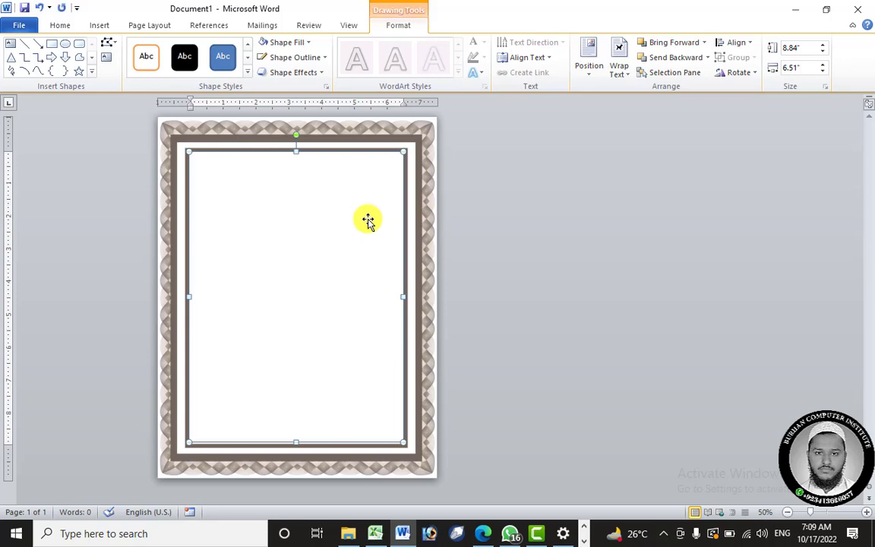
- Duplicate the white rectangle and fill the copy with the picture pngwing.com (8) from the Reneoal folder
{"action": "key", "text": "ctrl+v"}
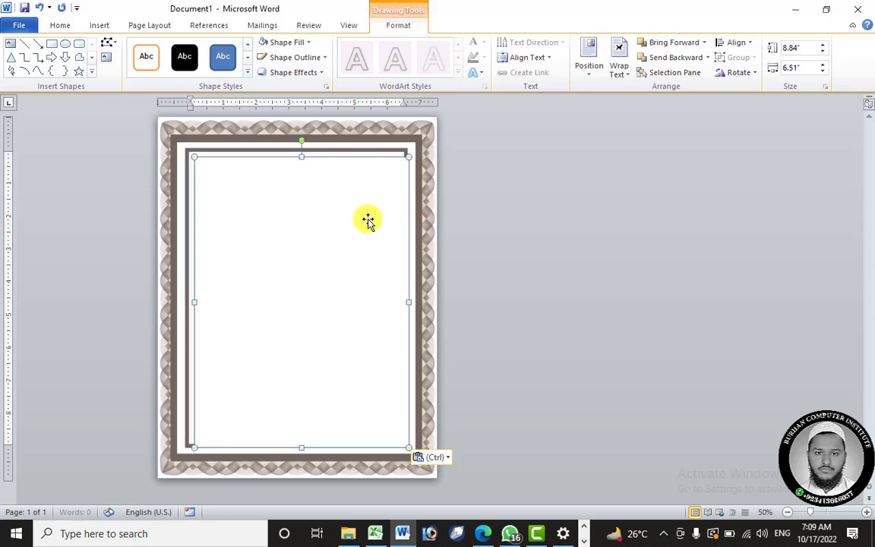
{"action": "left_click", "coordinate": [300, 44]}
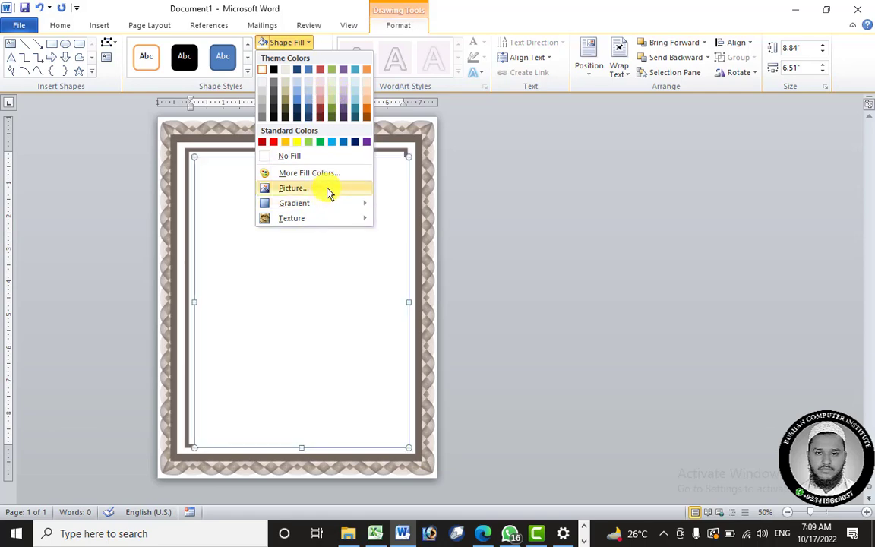
{"action": "left_click", "coordinate": [329, 192]}
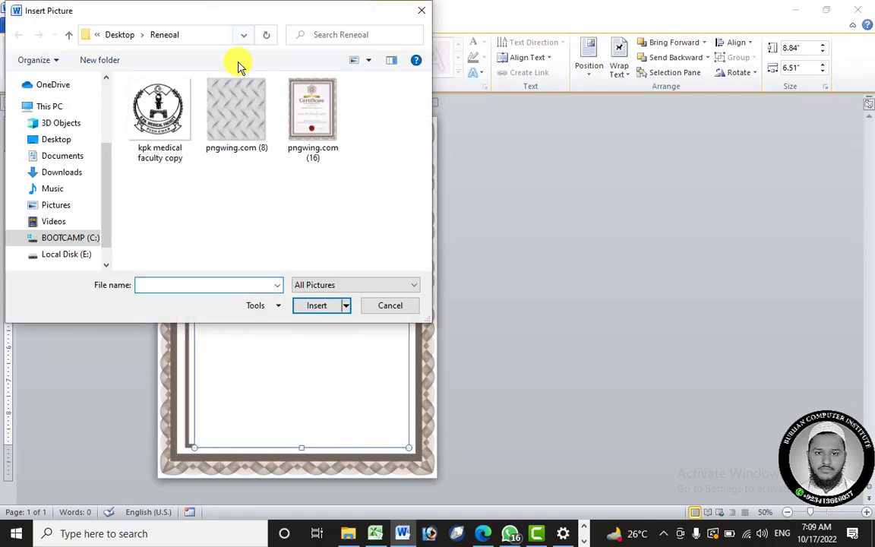
{"action": "left_click", "coordinate": [236, 108]}
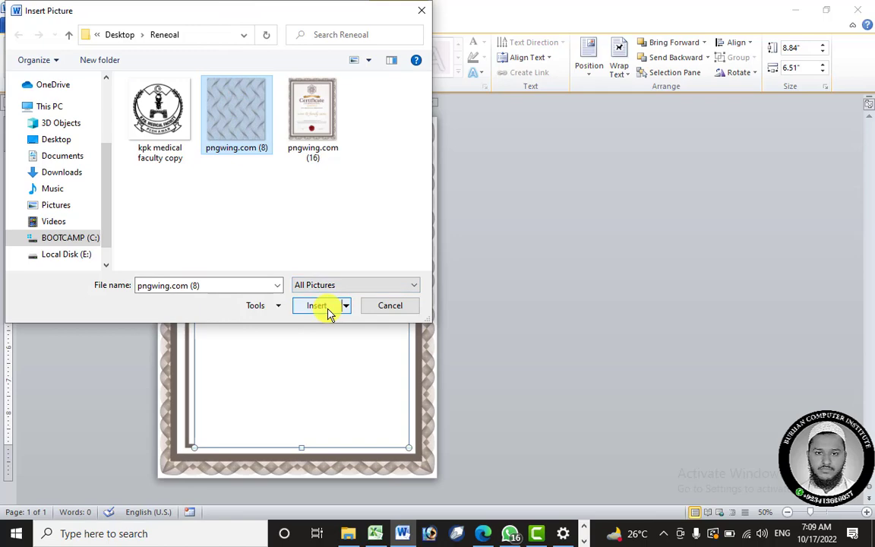
{"action": "left_click", "coordinate": [329, 311]}
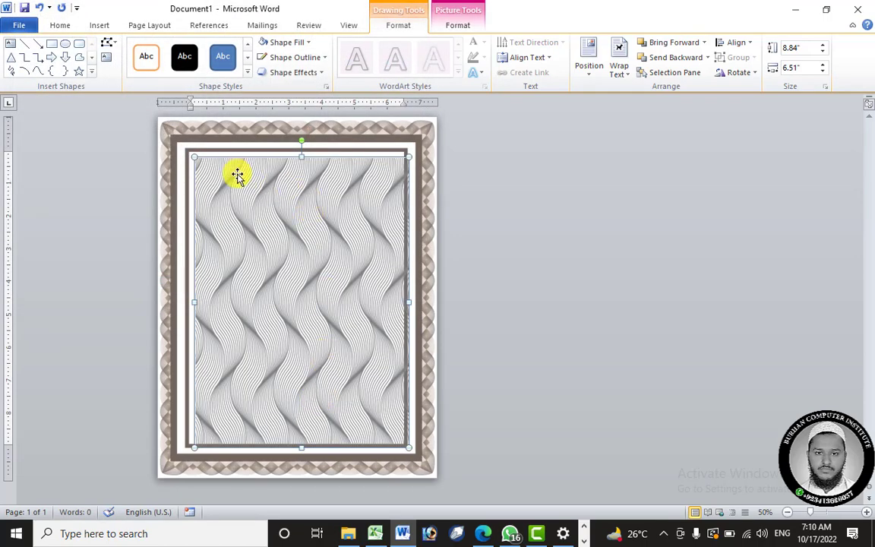
- Align the patterned rectangle with the white rectangle at their left and top edges so that it covers it exactly
{"action": "left_click_drag", "start_coordinate": [238, 175], "coordinate": [361, 185]}
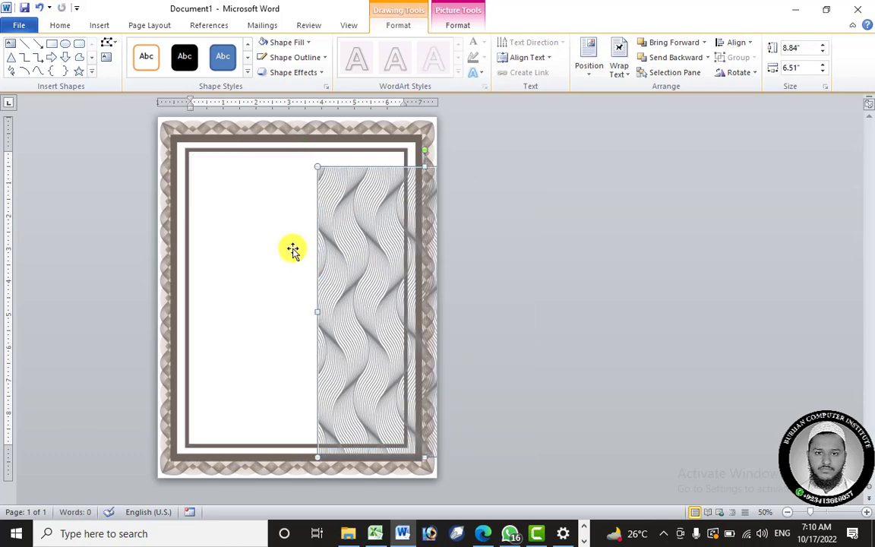
{"action": "left_click", "coordinate": [249, 215]}
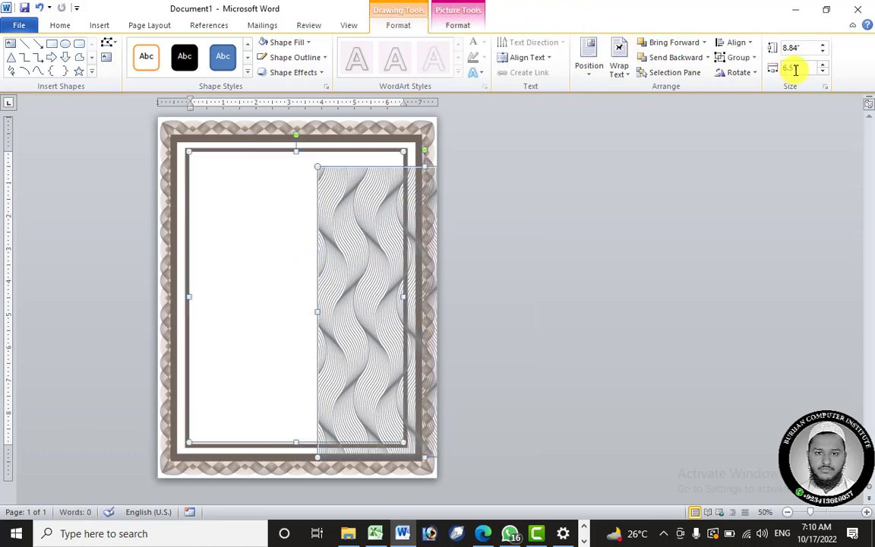
{"action": "left_click", "coordinate": [737, 42]}
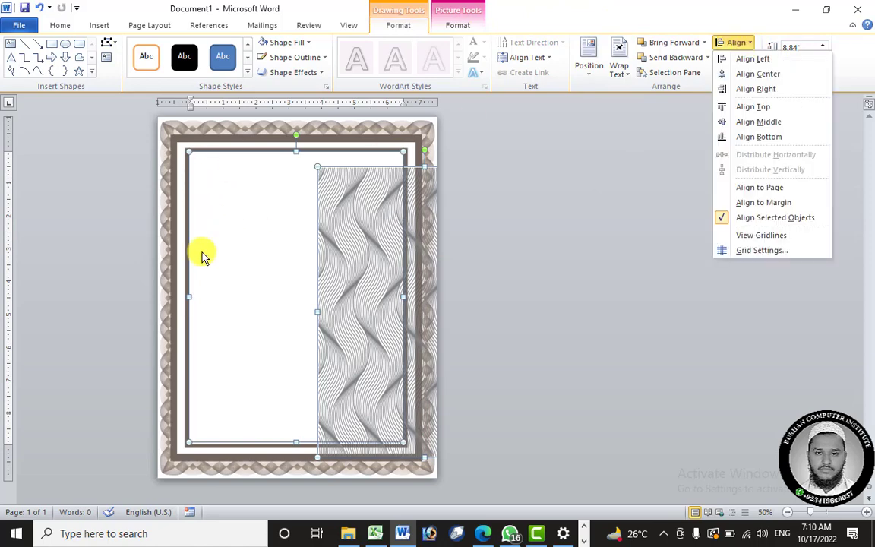
{"action": "left_click", "coordinate": [766, 58]}
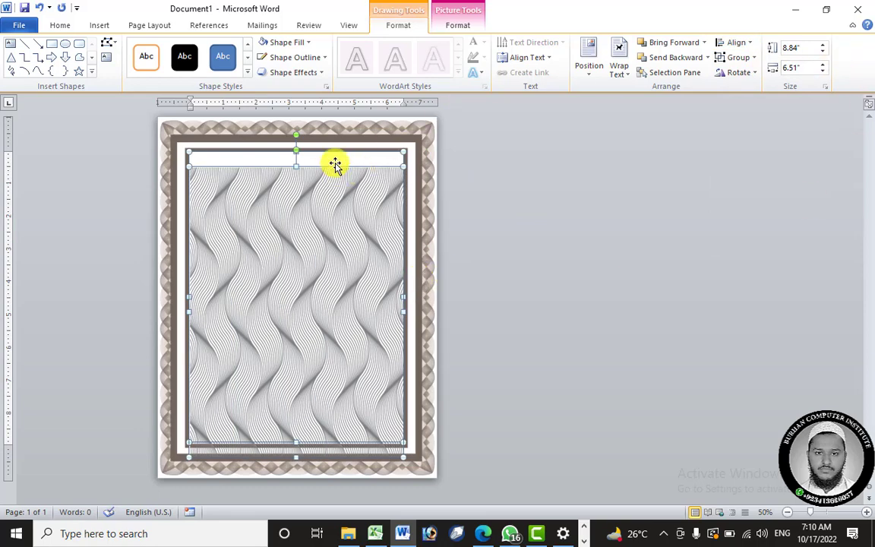
{"action": "left_click", "coordinate": [734, 42]}
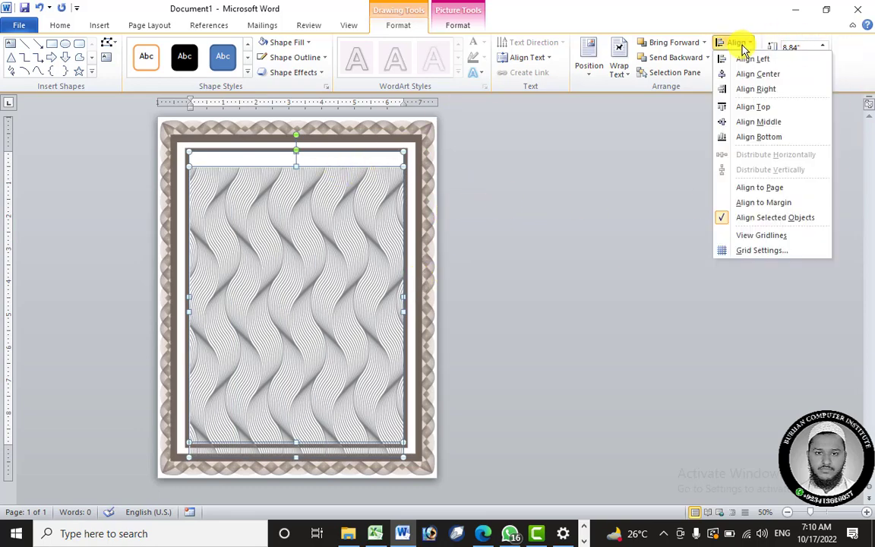
{"action": "left_click", "coordinate": [767, 111]}
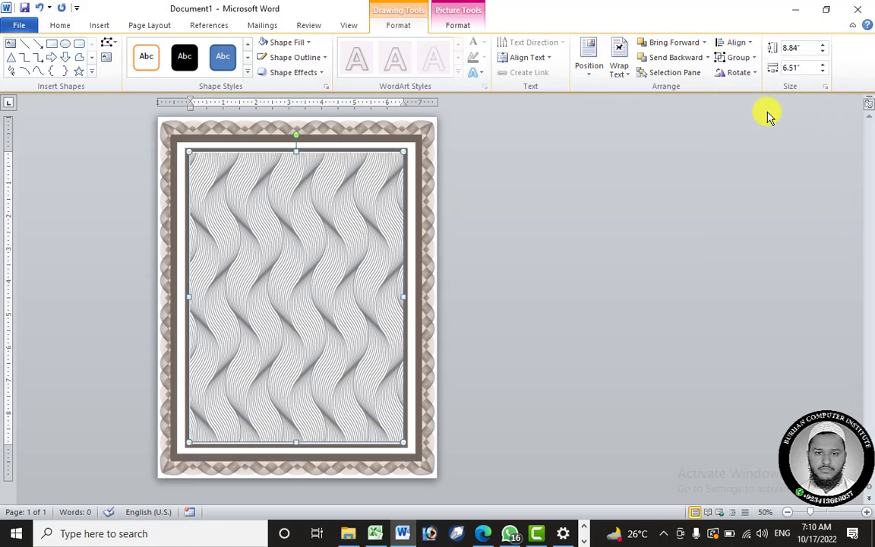
{"action": "left_click", "coordinate": [664, 258]}
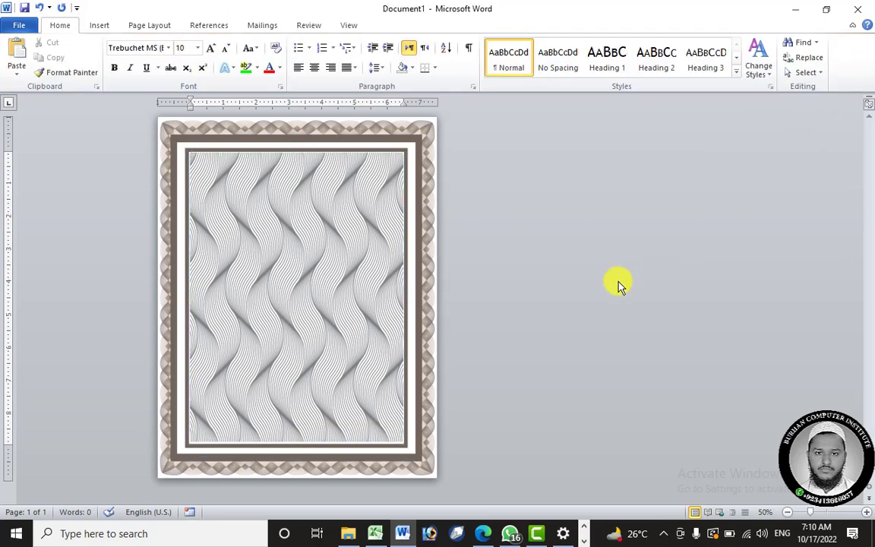
- Set the picture fill transparency of the patterned rectangle to 97%
{"action": "left_click", "coordinate": [240, 196]}
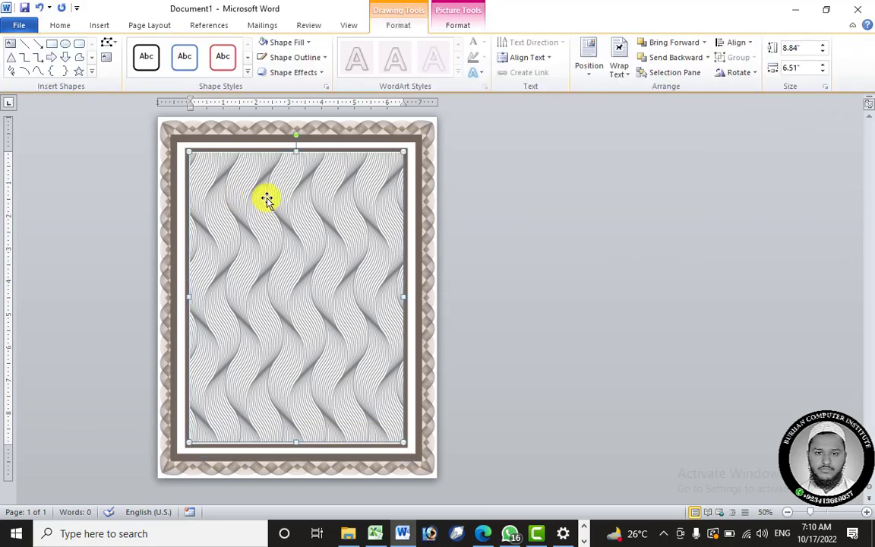
{"action": "right_click", "coordinate": [321, 238]}
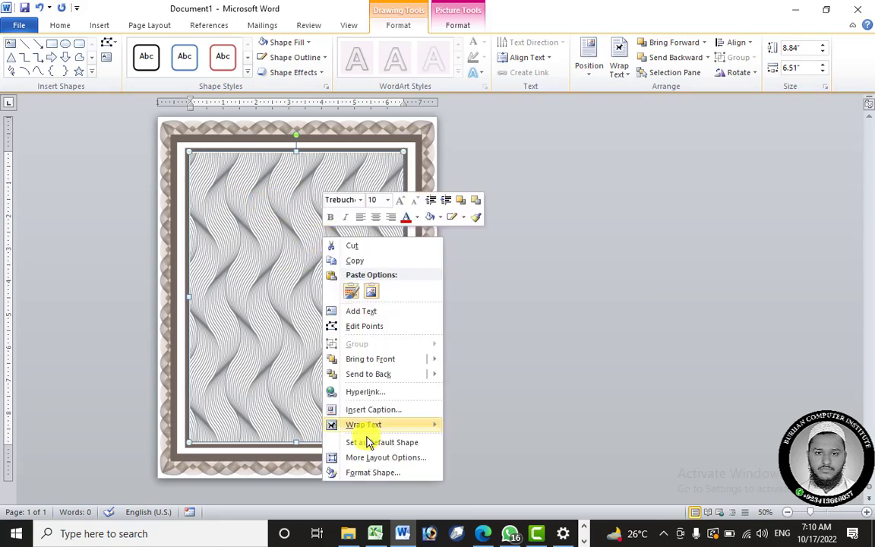
{"action": "left_click", "coordinate": [370, 475]}
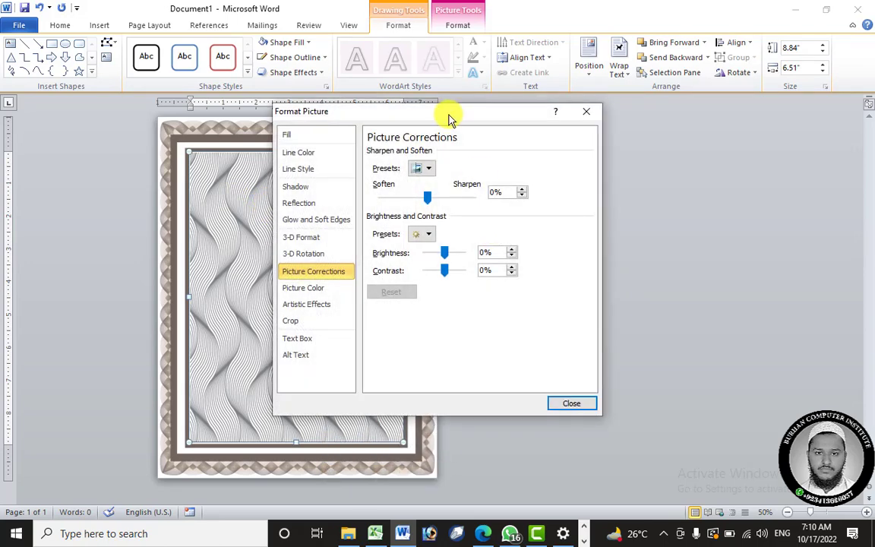
{"action": "left_click_drag", "start_coordinate": [445, 117], "coordinate": [627, 81]}
{"action": "left_click", "coordinate": [787, 465]}
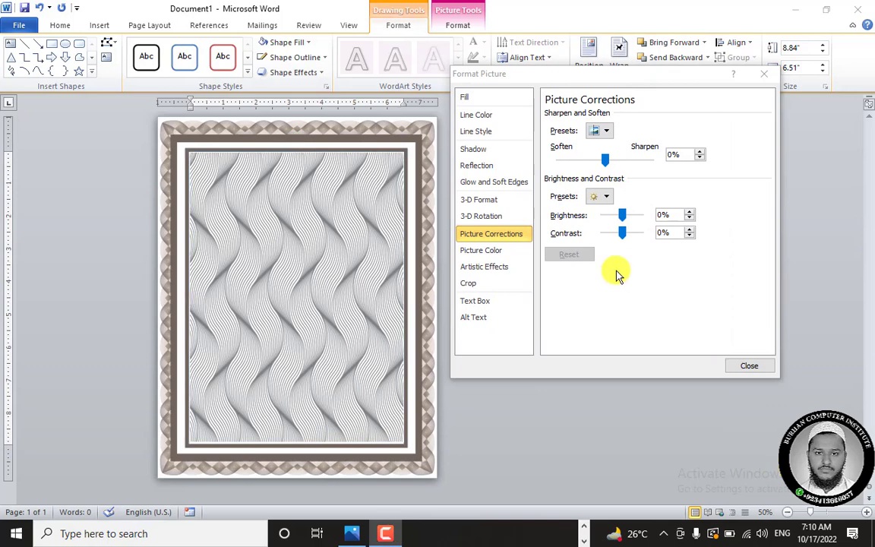
{"action": "left_click", "coordinate": [477, 97]}
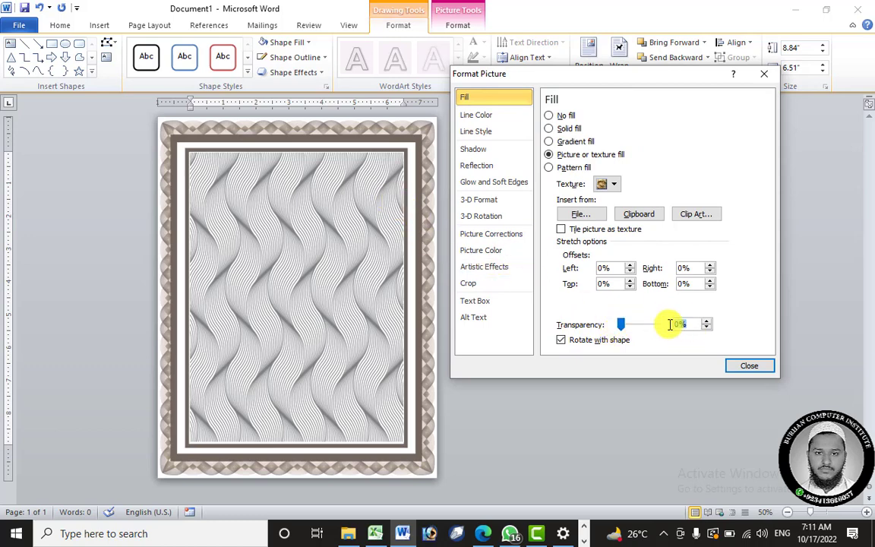
{"action": "type", "text": "97"}
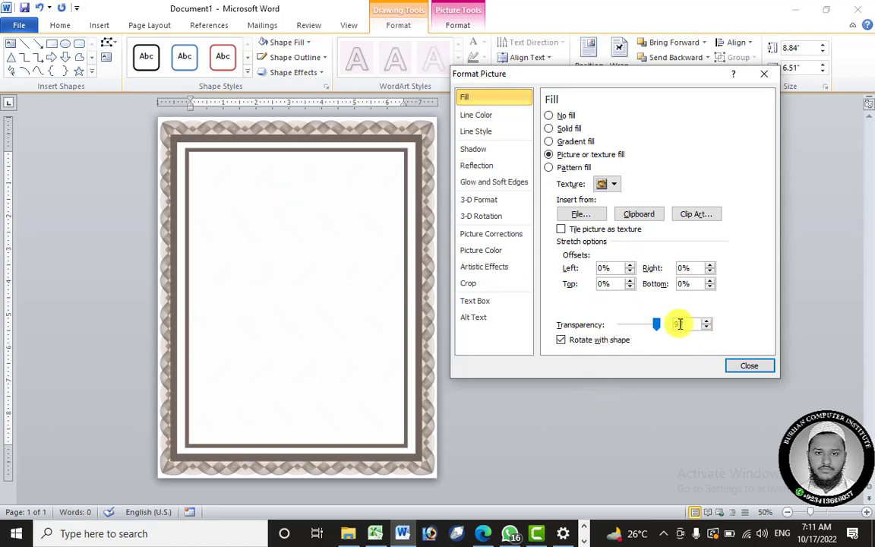
{"action": "left_click", "coordinate": [708, 328]}
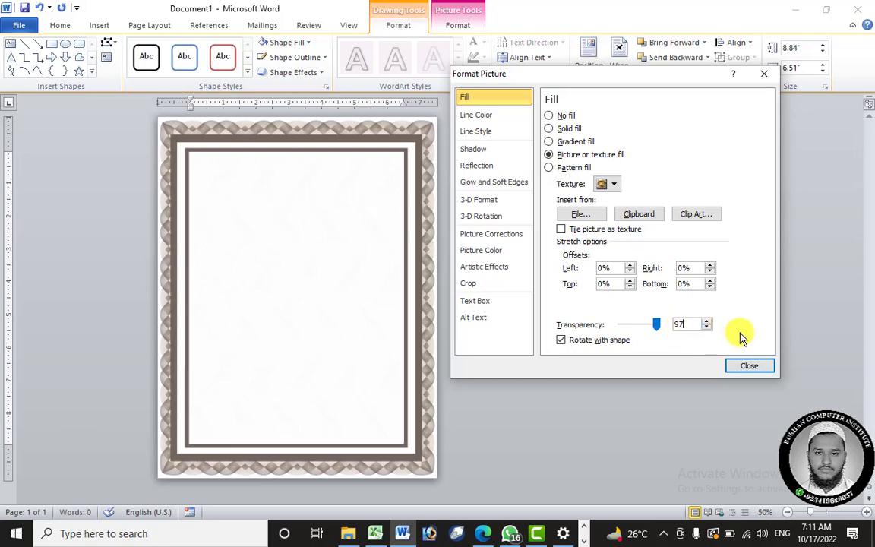
{"action": "left_click", "coordinate": [751, 366]}
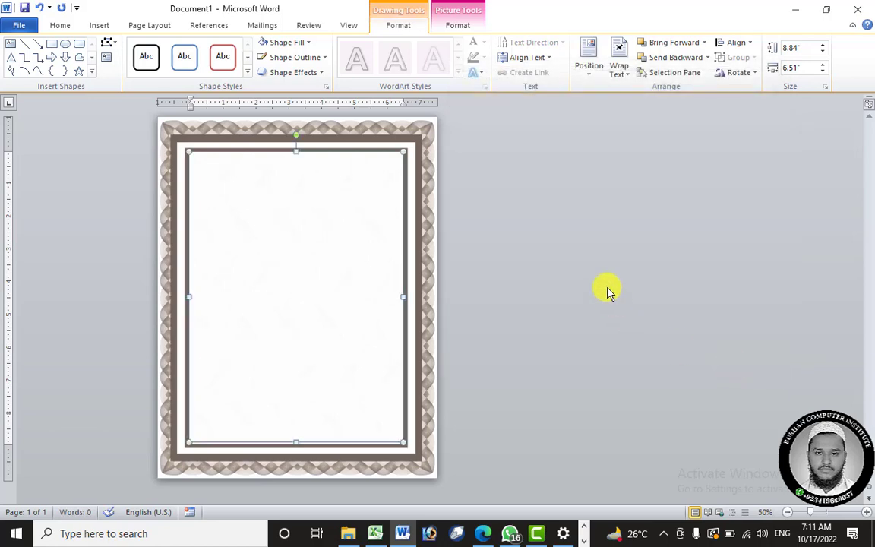
- Draw a text box about 1.1" high by 1.79" wide in the upper-left corner of the patterned rectangle
{"action": "left_click", "coordinate": [472, 232]}
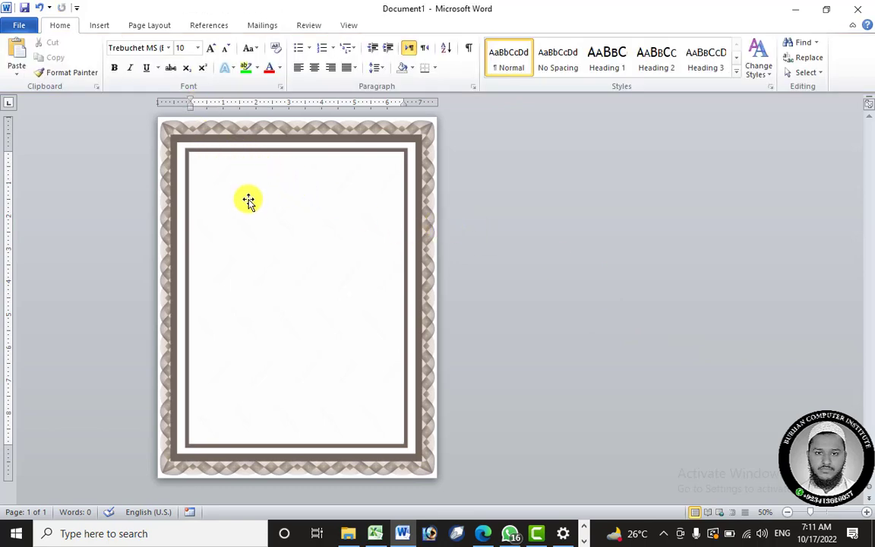
{"action": "left_click", "coordinate": [104, 26]}
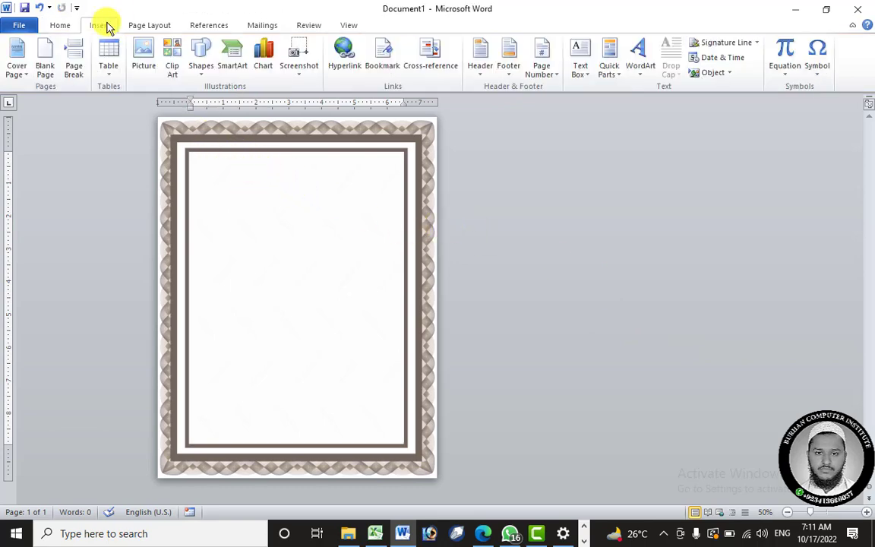
{"action": "left_click", "coordinate": [207, 62]}
{"action": "left_click", "coordinate": [219, 114]}
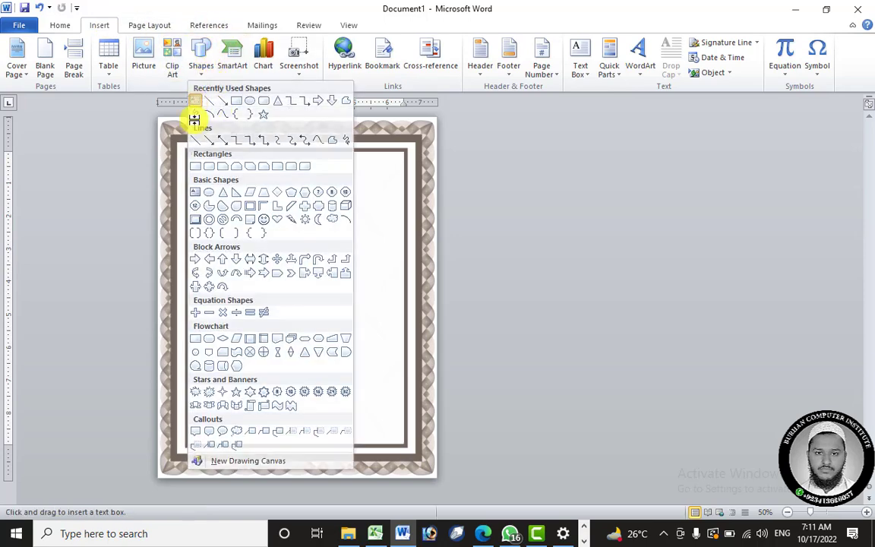
{"action": "left_click", "coordinate": [189, 150]}
{"action": "left_click_drag", "start_coordinate": [207, 167], "coordinate": [249, 188]}
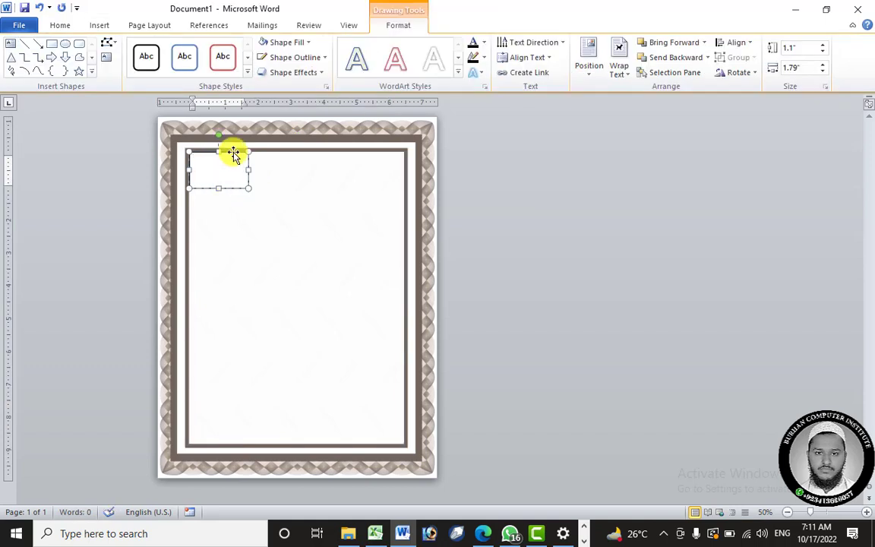
- Try to remove the fill and outline from the new text box
{"action": "left_click", "coordinate": [302, 42]}
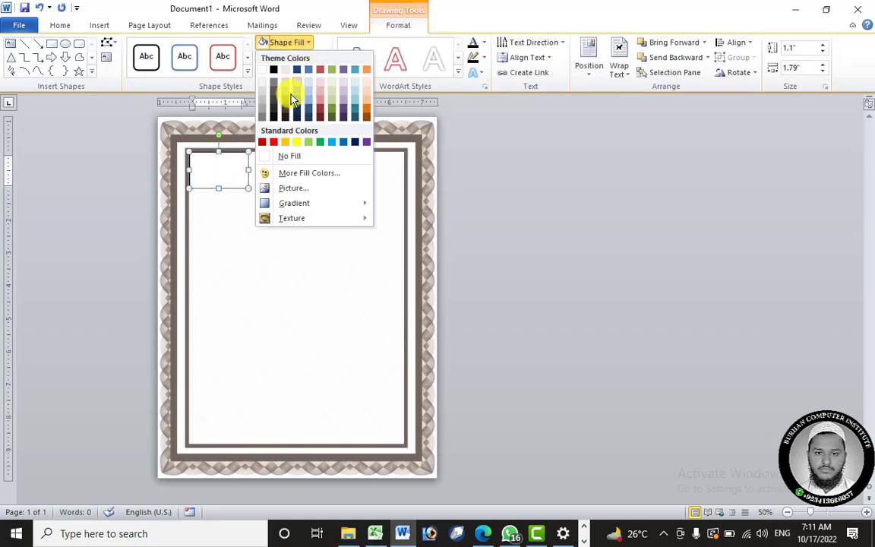
{"action": "left_click", "coordinate": [294, 159]}
{"action": "left_click", "coordinate": [274, 56]}
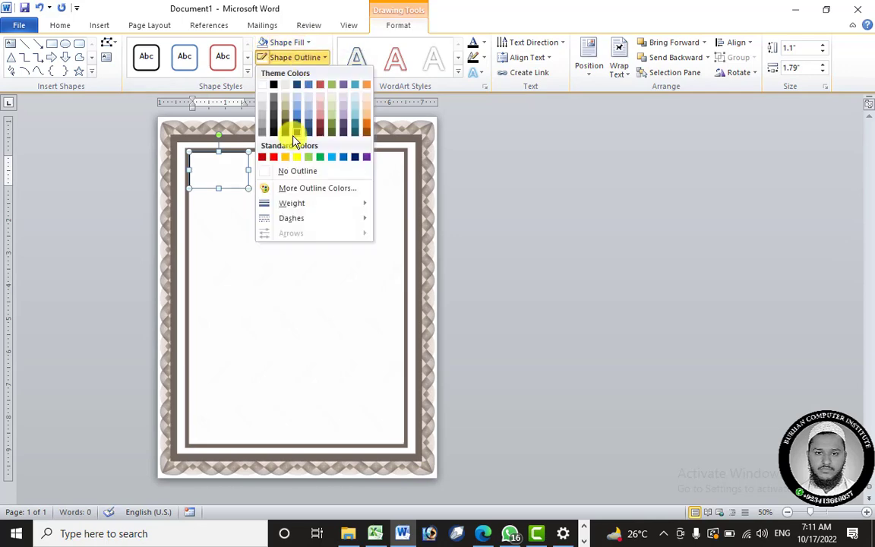
{"action": "left_click", "coordinate": [283, 171]}
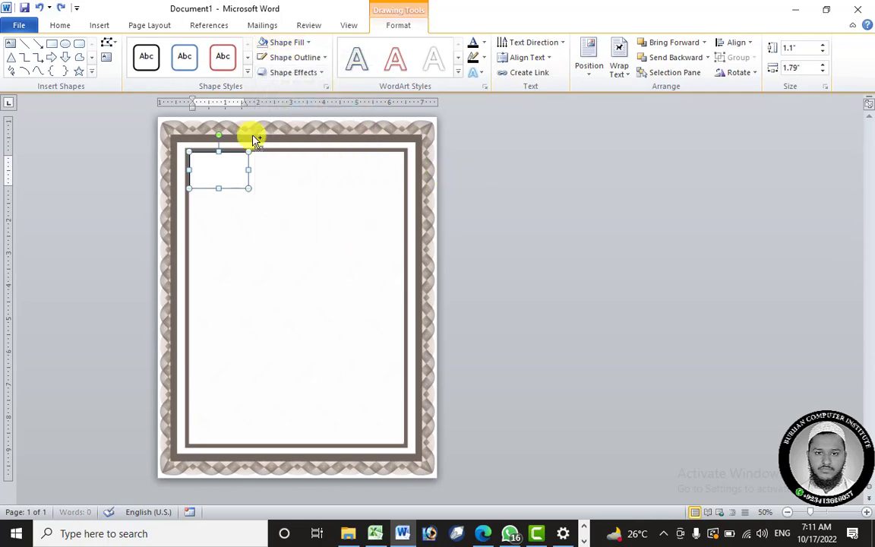
- Set the text box in the certificate's upper-left corner to No Fill and No Outline
{"action": "scroll", "coordinate": [201, 191], "scroll_direction": "up", "scroll_amount": 4}
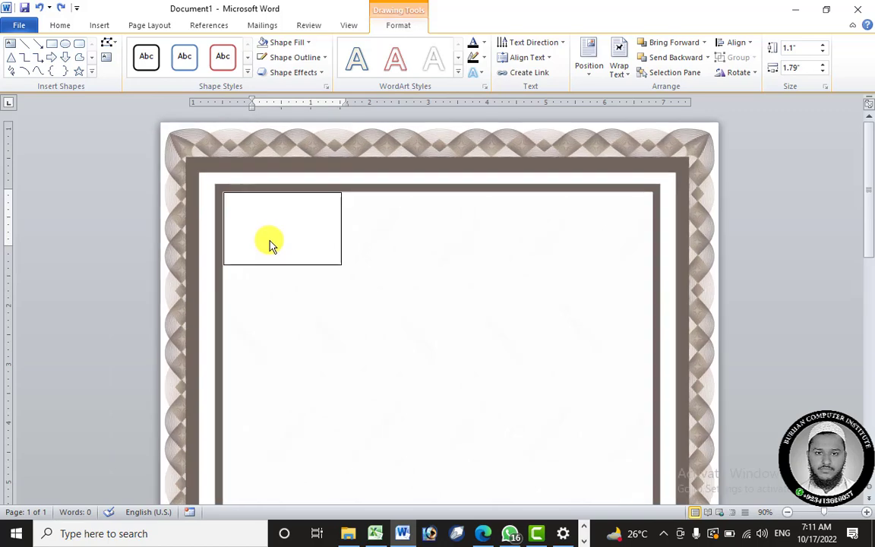
{"action": "scroll", "coordinate": [269, 243], "scroll_direction": "up", "scroll_amount": 9}
{"action": "left_click", "coordinate": [182, 297]}
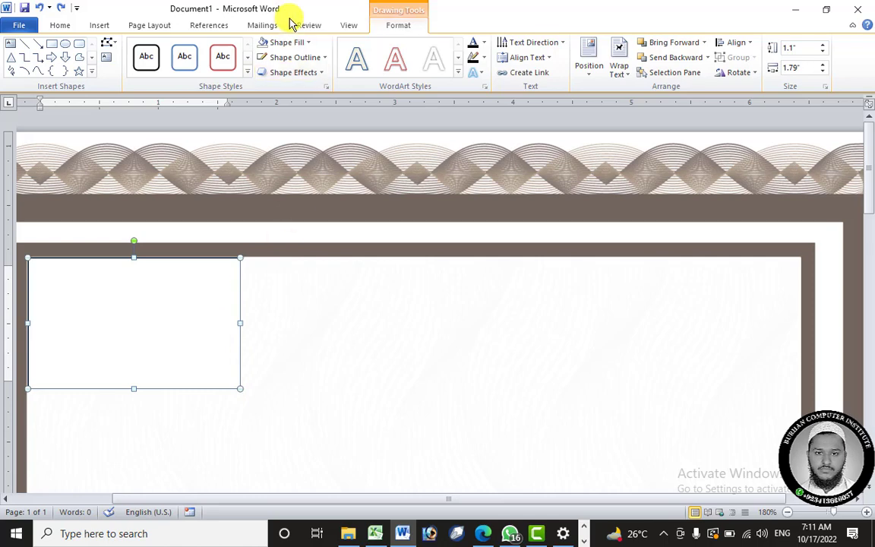
{"action": "left_click", "coordinate": [292, 42]}
{"action": "left_click", "coordinate": [297, 158]}
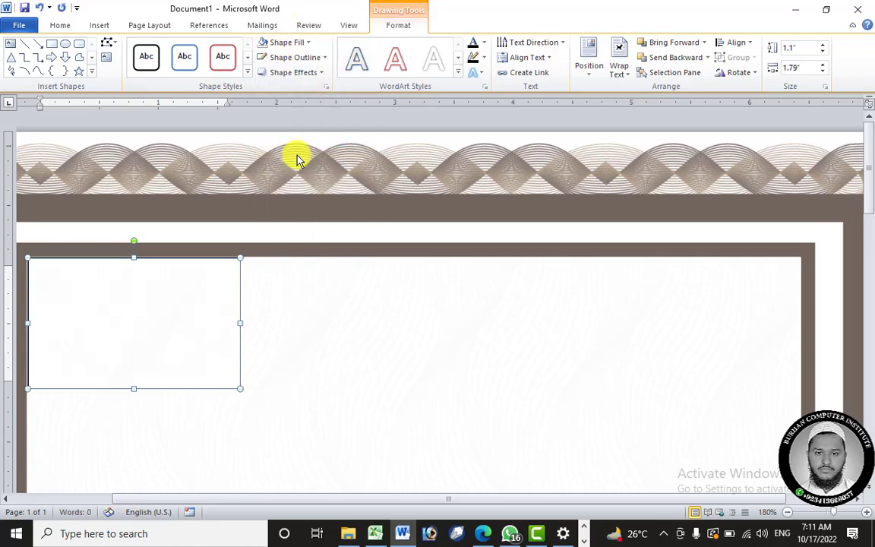
{"action": "left_click", "coordinate": [302, 57]}
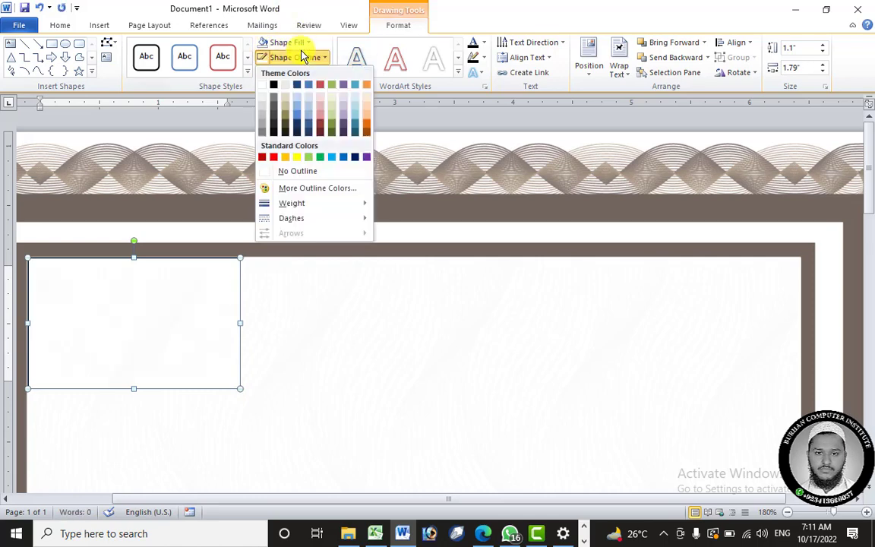
{"action": "left_click", "coordinate": [304, 177]}
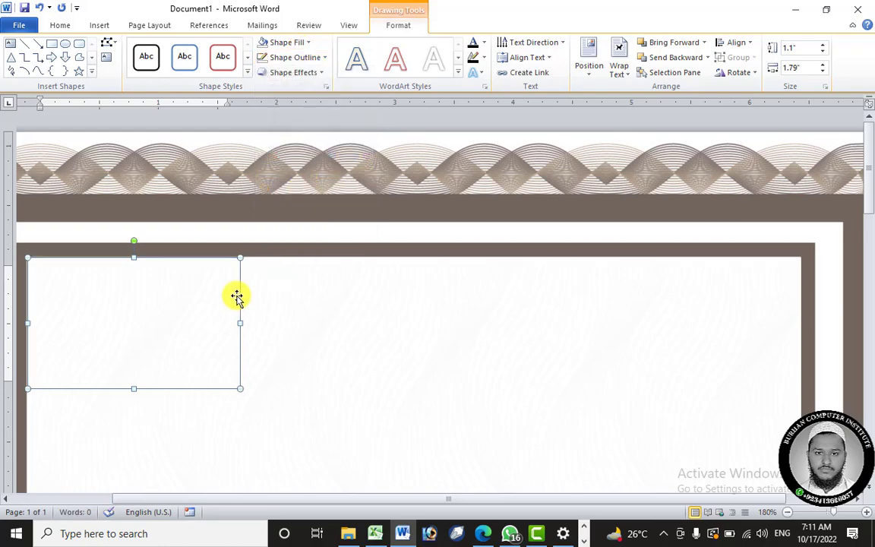
- Following the reference certificate, enter "Serial No" with an underscore blank in the text box and widen the box to keep it on one line
{"action": "left_click", "coordinate": [135, 293]}
{"action": "left_click", "coordinate": [483, 534]}
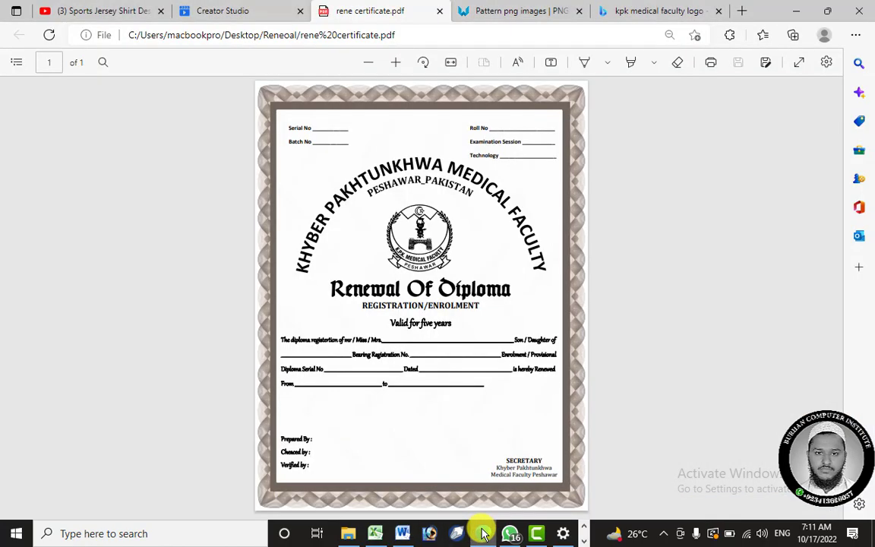
{"action": "left_click", "coordinate": [483, 533]}
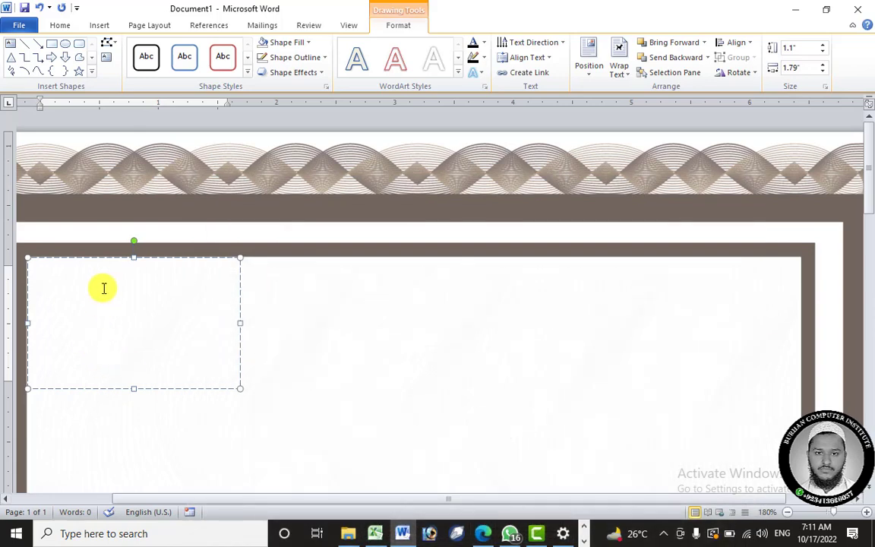
{"action": "type", "text": "Siral"}
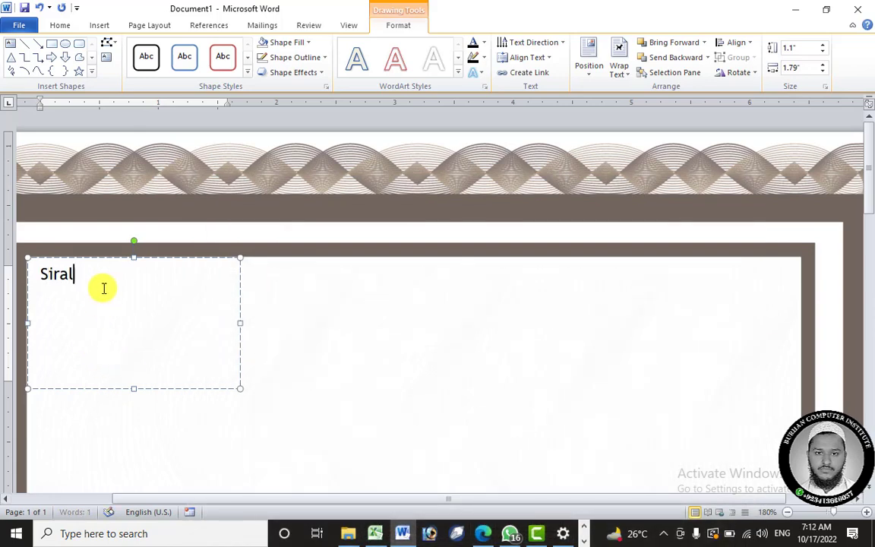
{"action": "key", "text": "BackSpace"}
{"action": "key", "text": "BackSpace"}
{"action": "key", "text": "BackSpace"}
{"action": "type", "text": "erial No"}
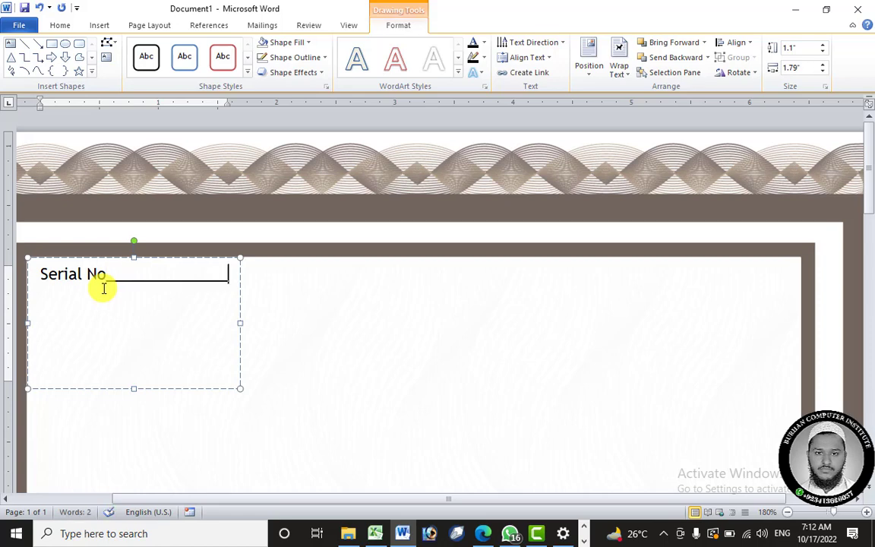
{"action": "type", "text": "__"}
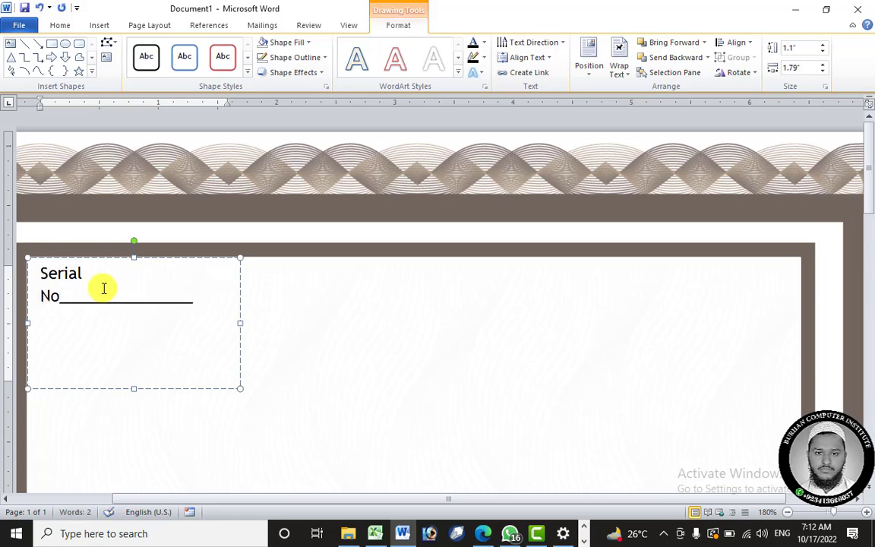
{"action": "left_click_drag", "start_coordinate": [240, 321], "coordinate": [253, 319]}
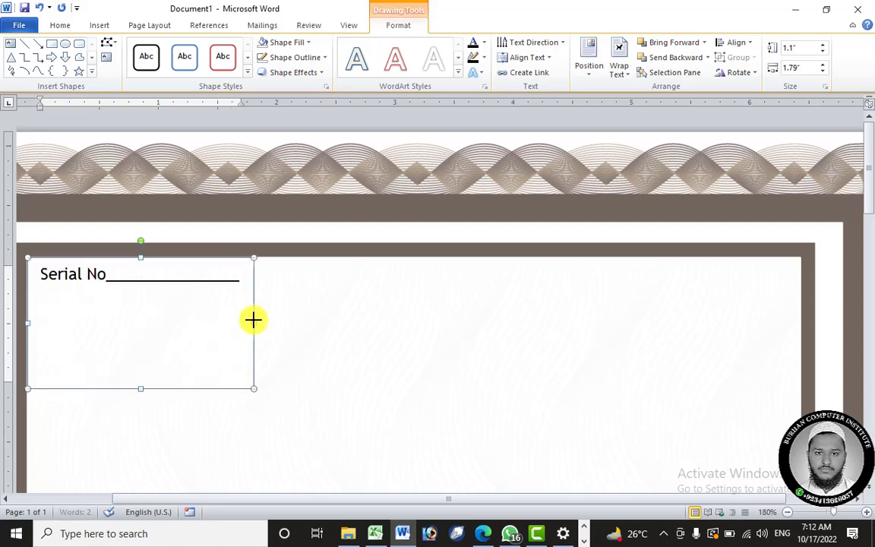
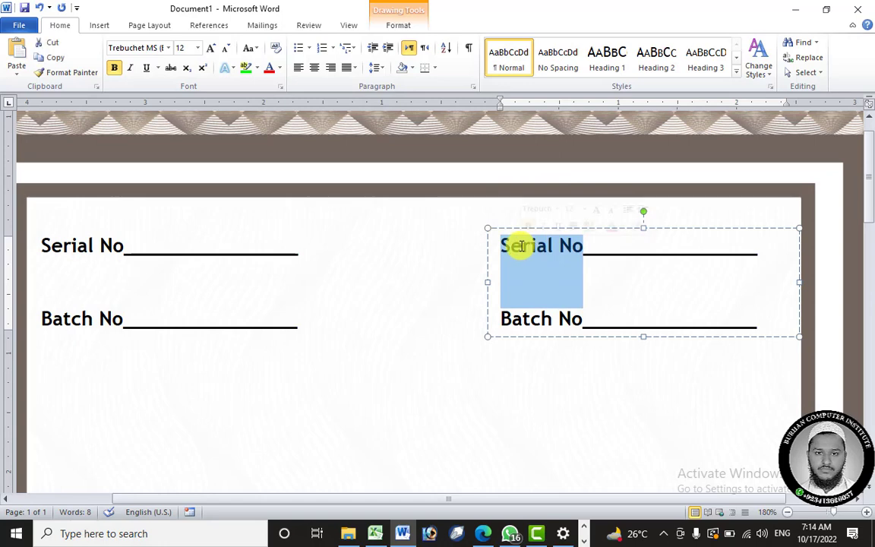
- In the right-hand text box copy, replace "Serial No" with "Roll No" and "Batch No" with "Examination Session", keeping the blanks
{"action": "key", "text": "Delete"}
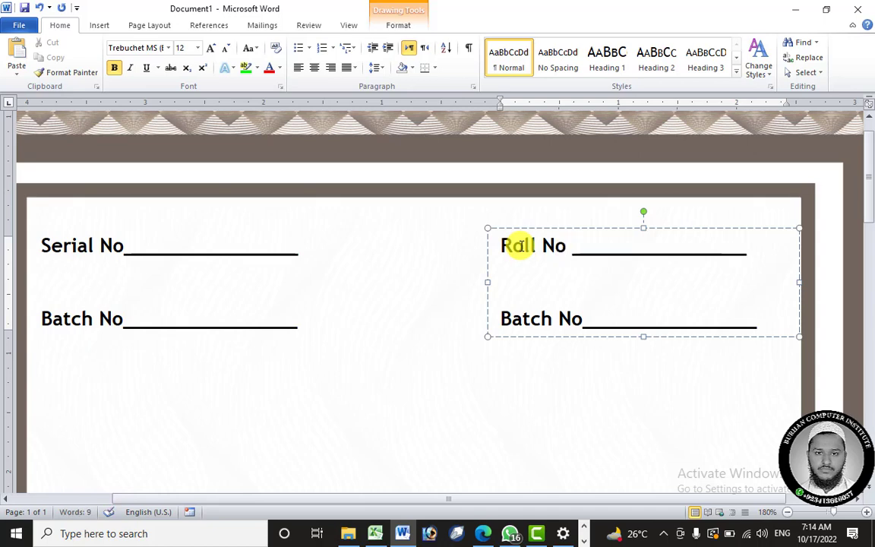
{"action": "left_click_drag", "start_coordinate": [582, 318], "coordinate": [499, 319]}
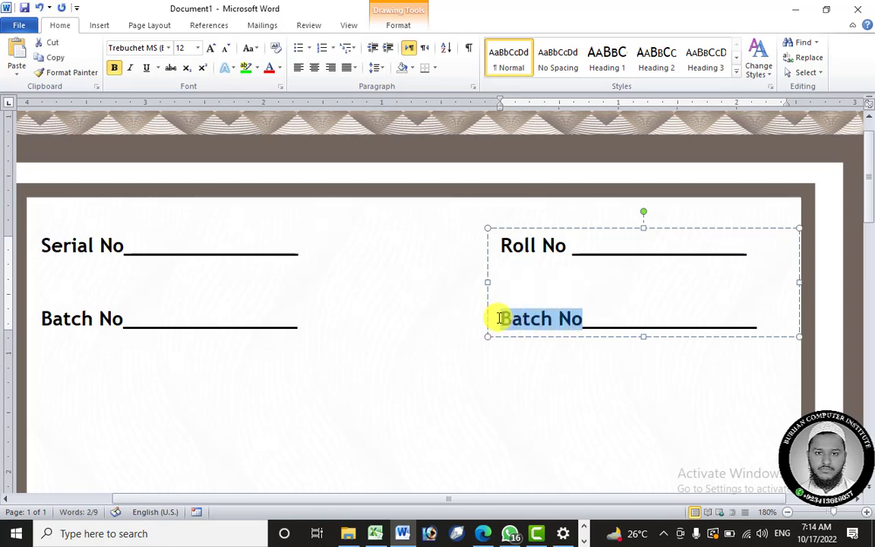
{"action": "type", "text": "Examin"}
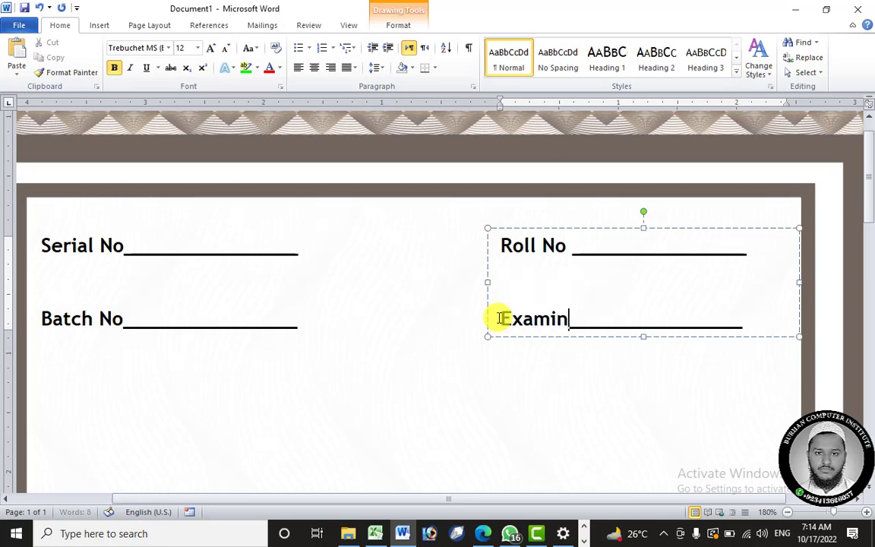
{"action": "type", "text": "ation"}
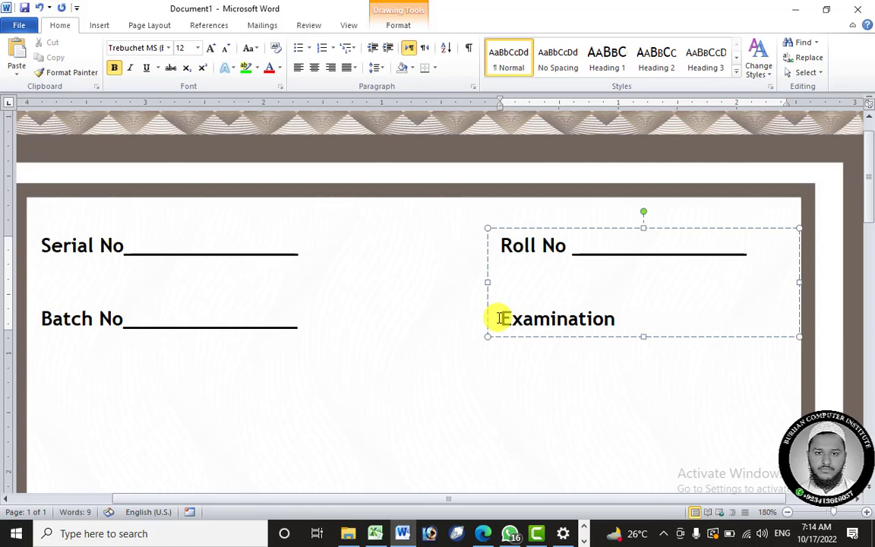
- Set the font size of the whole Roll No text box to 10
{"action": "left_click", "coordinate": [657, 225]}
{"action": "left_click", "coordinate": [198, 48]}
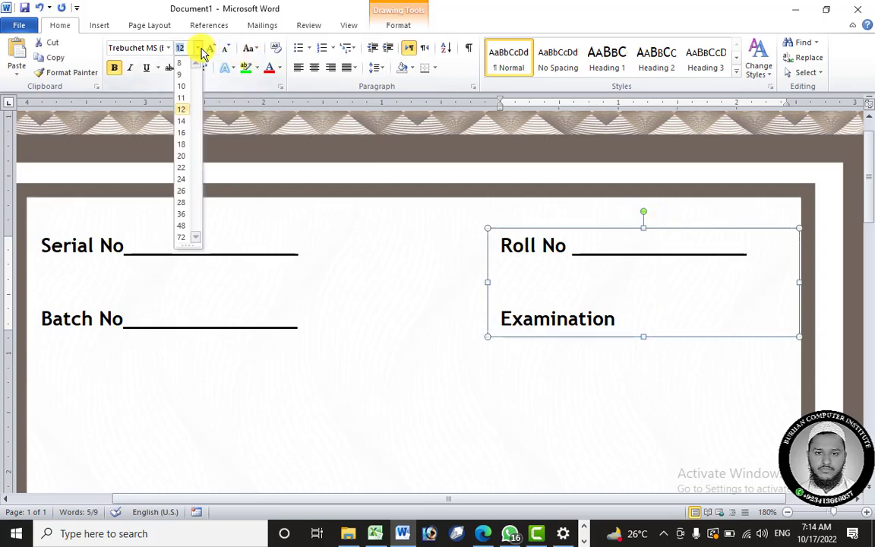
{"action": "left_click", "coordinate": [182, 87]}
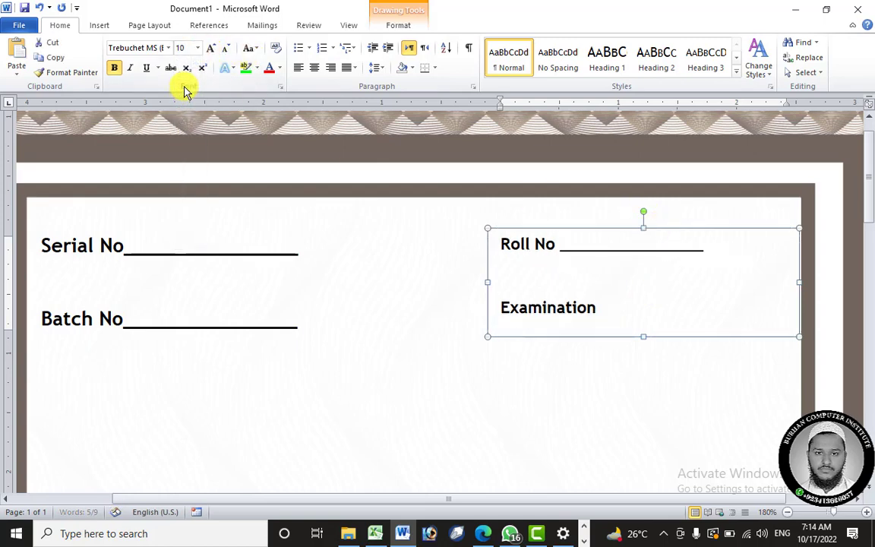
- Set the Roll No text box's line spacing to 1.5 and resize the box so "Examination Session" and its blank fit on one line
{"action": "left_click_drag", "start_coordinate": [641, 336], "coordinate": [642, 416]}
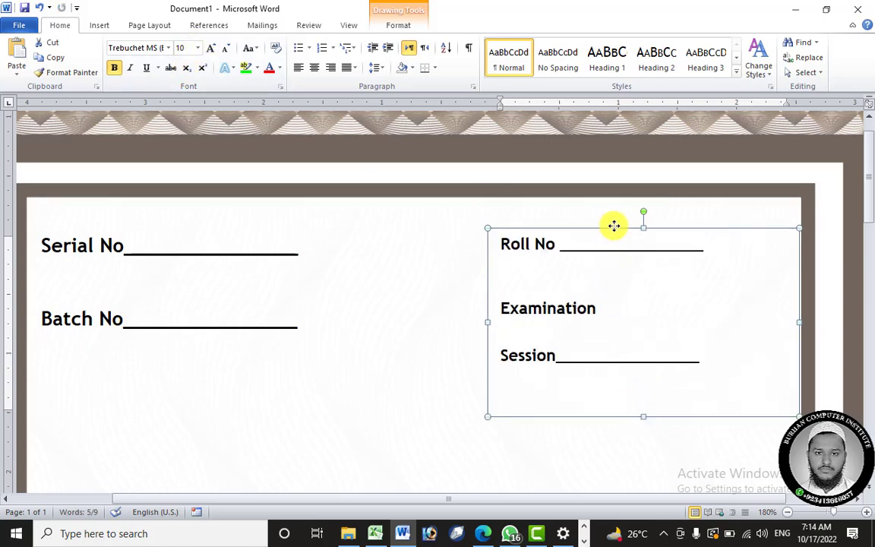
{"action": "left_click", "coordinate": [377, 68]}
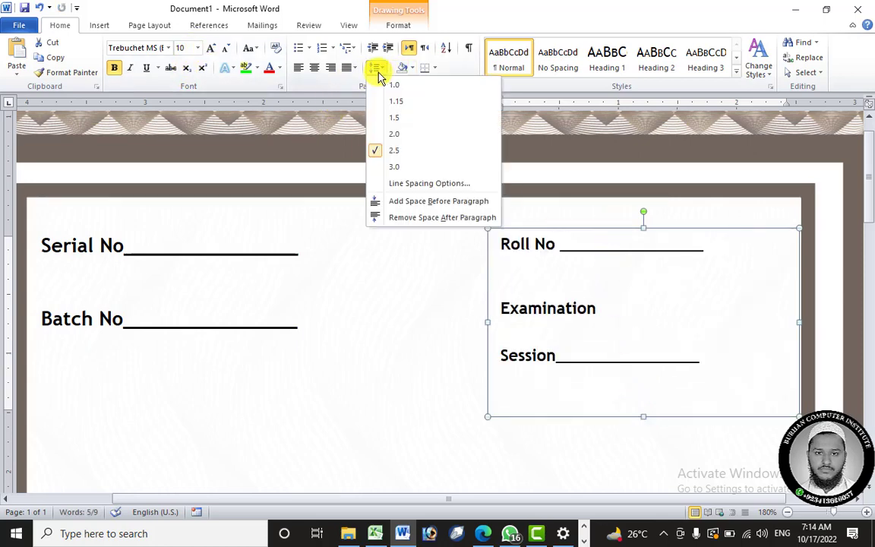
{"action": "left_click", "coordinate": [410, 120]}
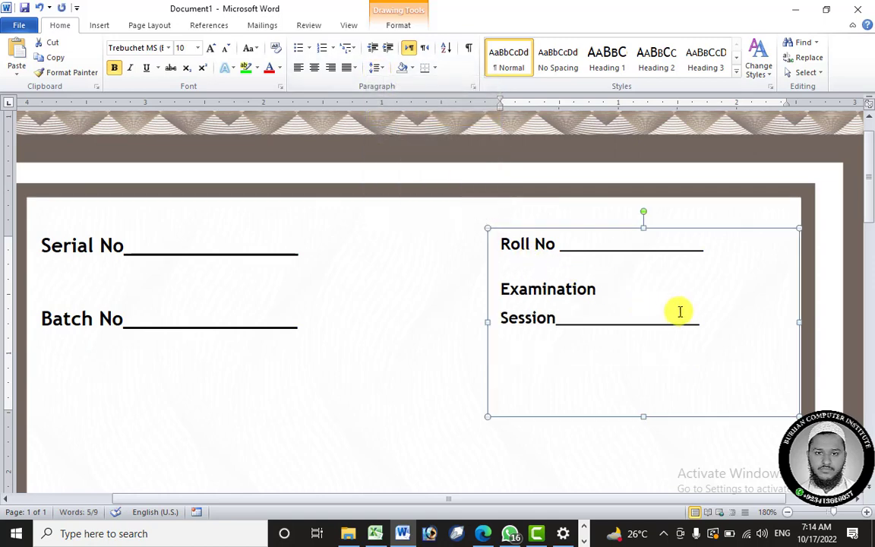
{"action": "left_click_drag", "start_coordinate": [487, 324], "coordinate": [414, 327]}
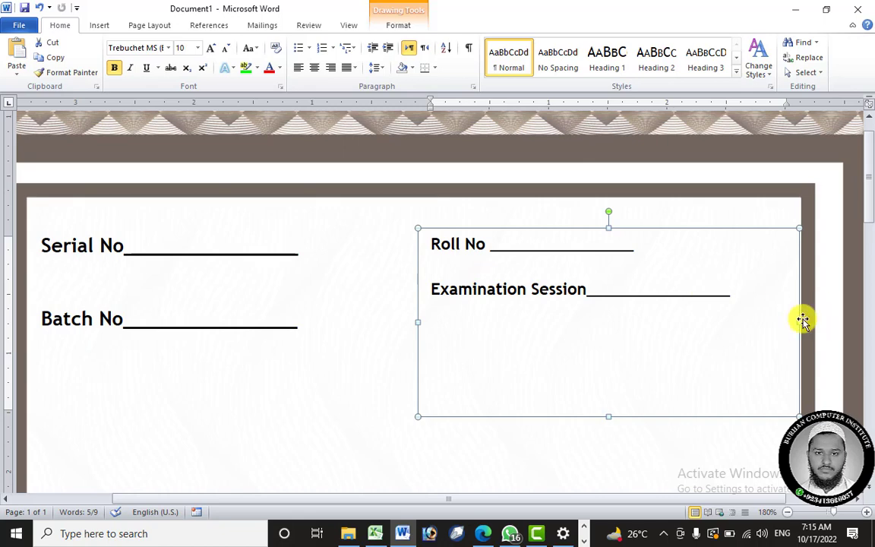
{"action": "left_click_drag", "start_coordinate": [800, 321], "coordinate": [759, 321]}
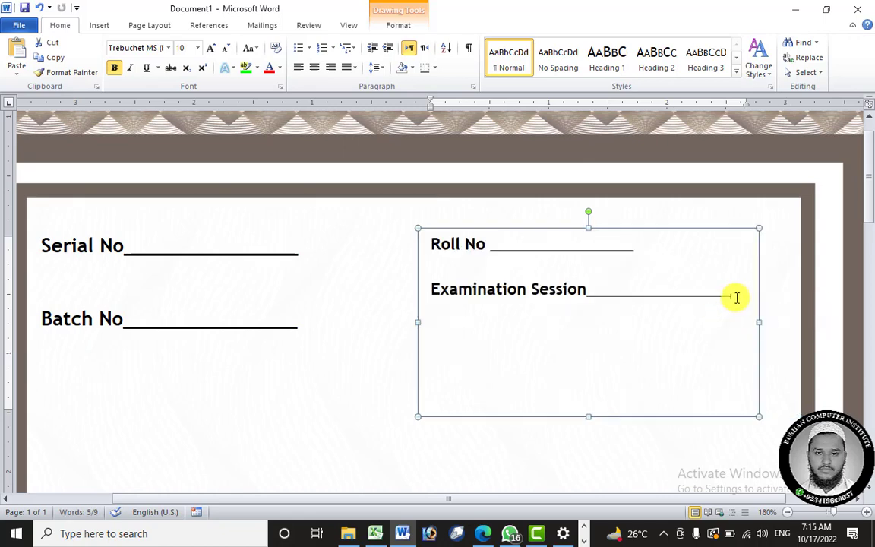
- Add a "Technology" line with an underscore blank below Examination Session, correcting the word's spelling
{"action": "left_click", "coordinate": [750, 300]}
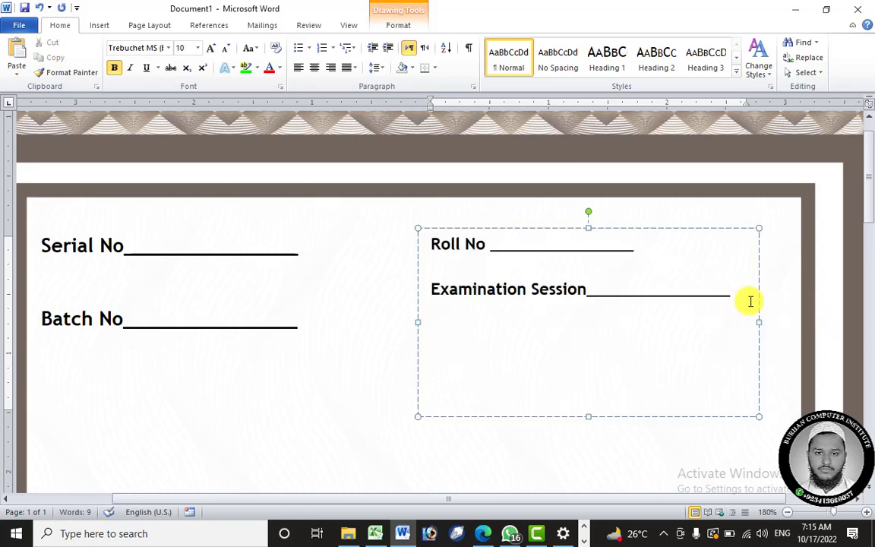
{"action": "key", "text": "Return"}
{"action": "key", "text": "Return"}
{"action": "type", "text": "Technologoy"}
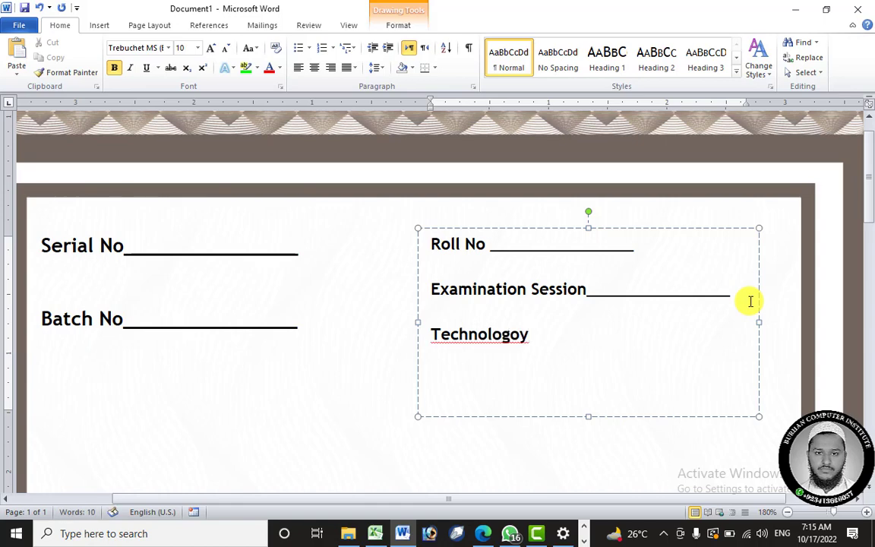
{"action": "right_click", "coordinate": [468, 336]}
{"action": "left_click", "coordinate": [574, 165]}
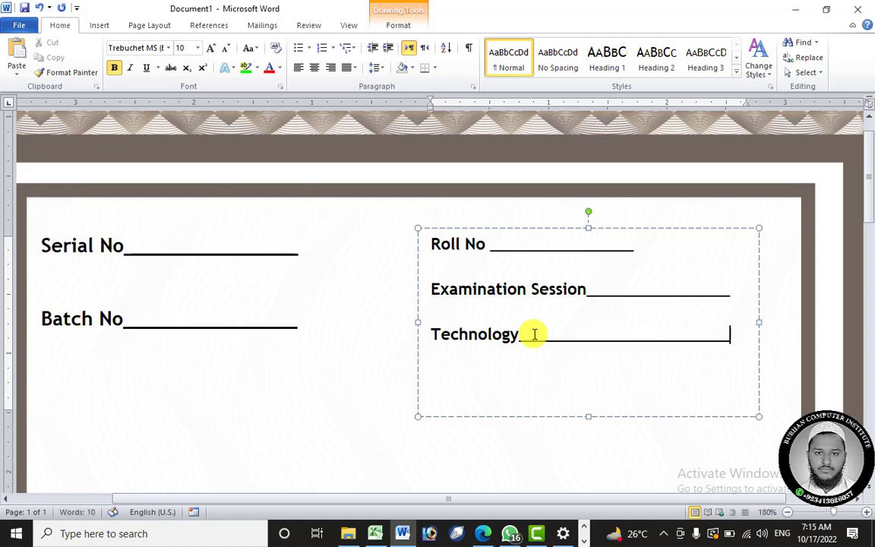
- Extend the Roll No blank to end level with the lines below and shorten the text box to just under the Technology line
{"action": "left_click", "coordinate": [659, 249]}
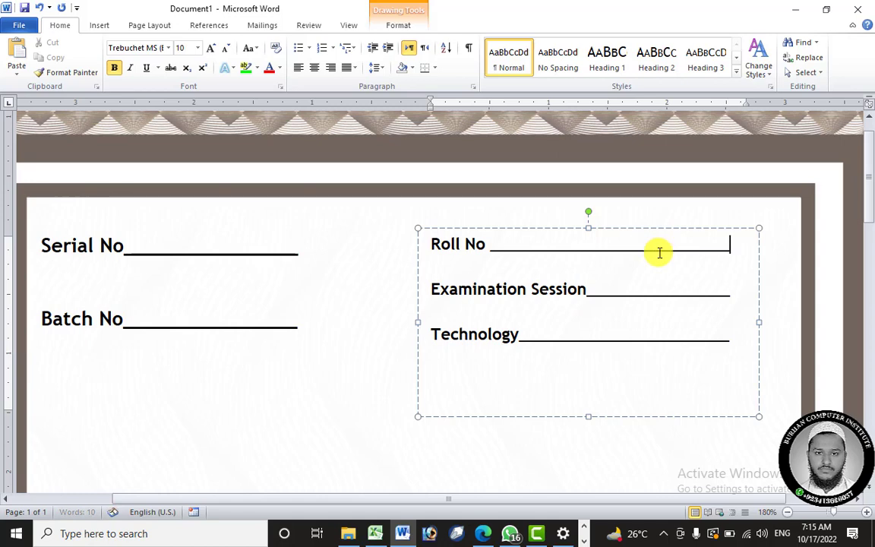
{"action": "left_click_drag", "start_coordinate": [589, 415], "coordinate": [586, 368]}
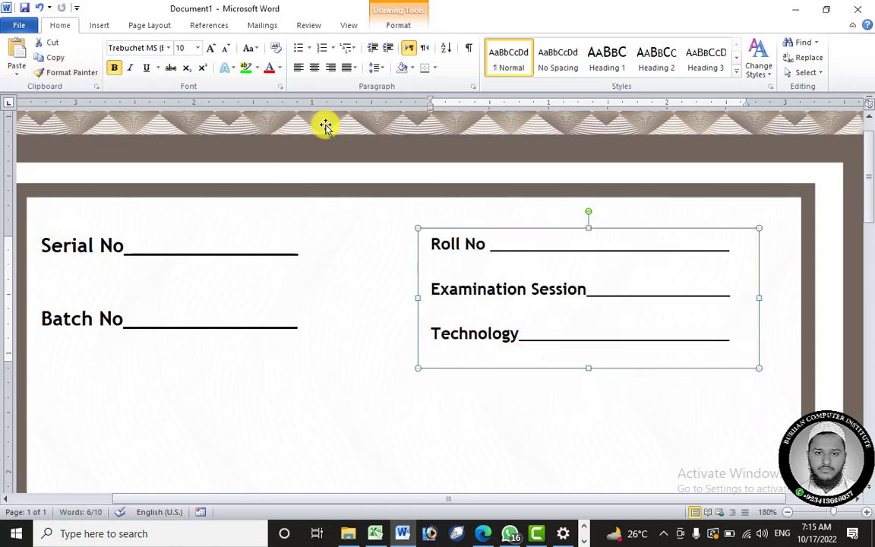
- Set the font size of the Serial No text box to 10 and narrow the box to fit its shortened lines
{"action": "left_click", "coordinate": [114, 244]}
{"action": "left_click", "coordinate": [171, 230]}
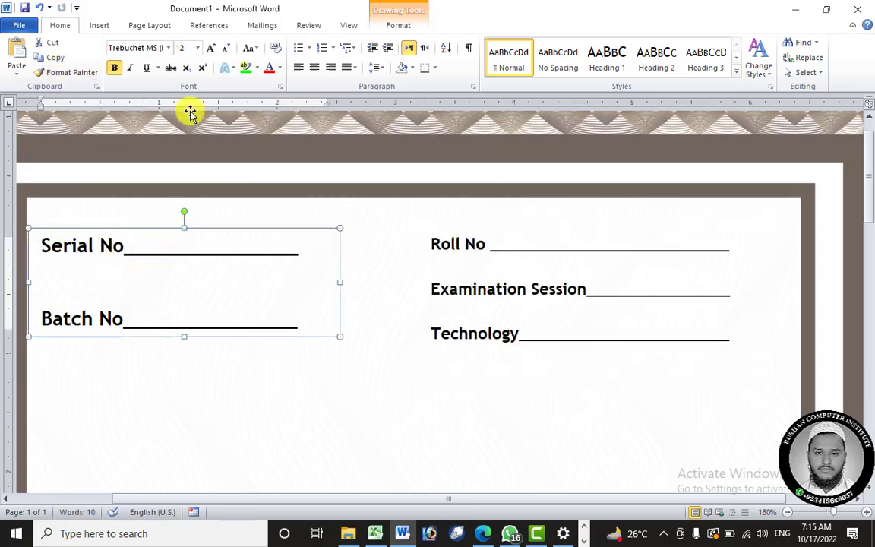
{"action": "left_click", "coordinate": [199, 48]}
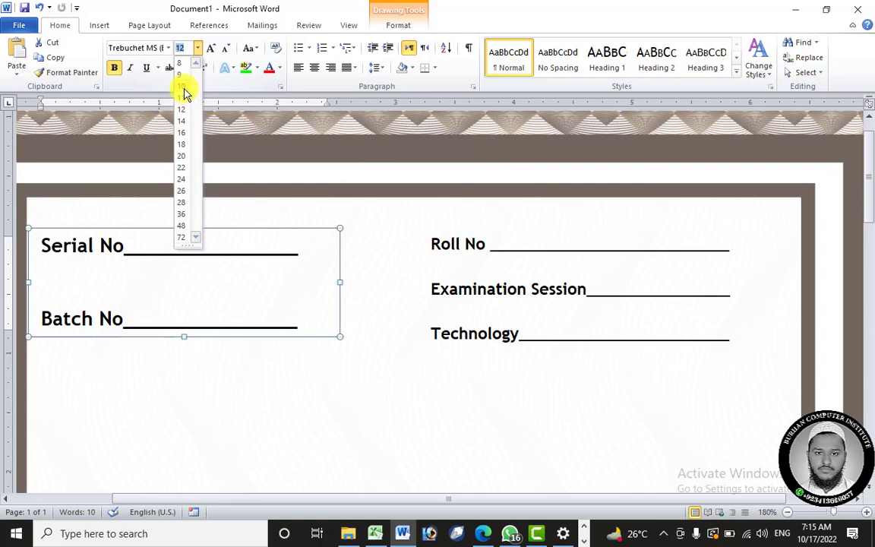
{"action": "left_click", "coordinate": [182, 88]}
{"action": "left_click_drag", "start_coordinate": [339, 282], "coordinate": [282, 282]}
- Shift the Roll No text box toward the certificate's right inner border and trim its width slightly
{"action": "left_click", "coordinate": [659, 244]}
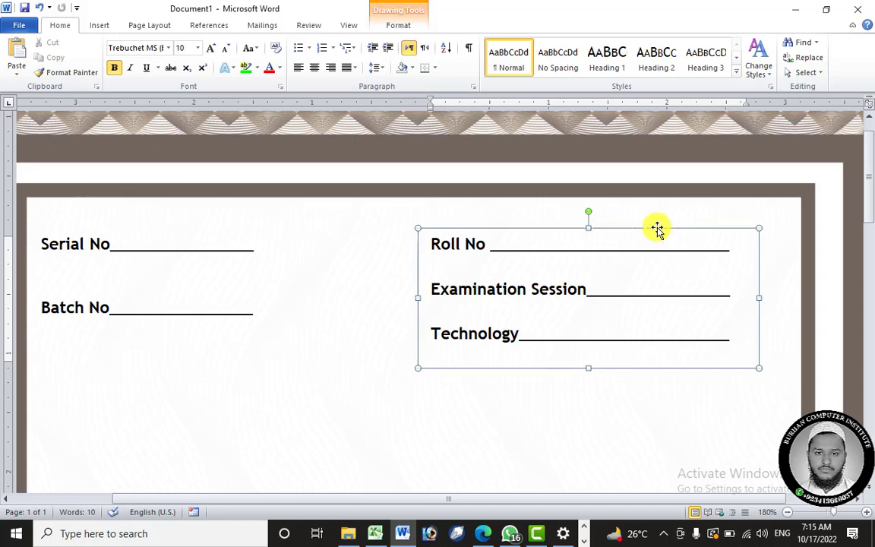
{"action": "left_click_drag", "start_coordinate": [659, 226], "coordinate": [698, 226]}
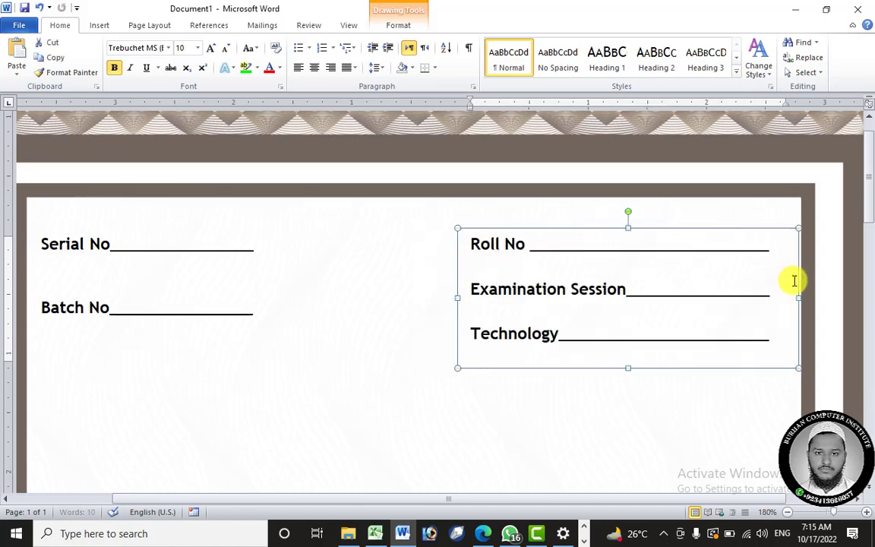
{"action": "mouse_move", "coordinate": [798, 298]}
{"action": "left_mouse_down"}
{"action": "mouse_move", "coordinate": [782, 296]}
{"action": "mouse_move", "coordinate": [791, 297]}
{"action": "left_mouse_up"}
{"action": "left_click_drag", "start_coordinate": [733, 229], "coordinate": [749, 228]}
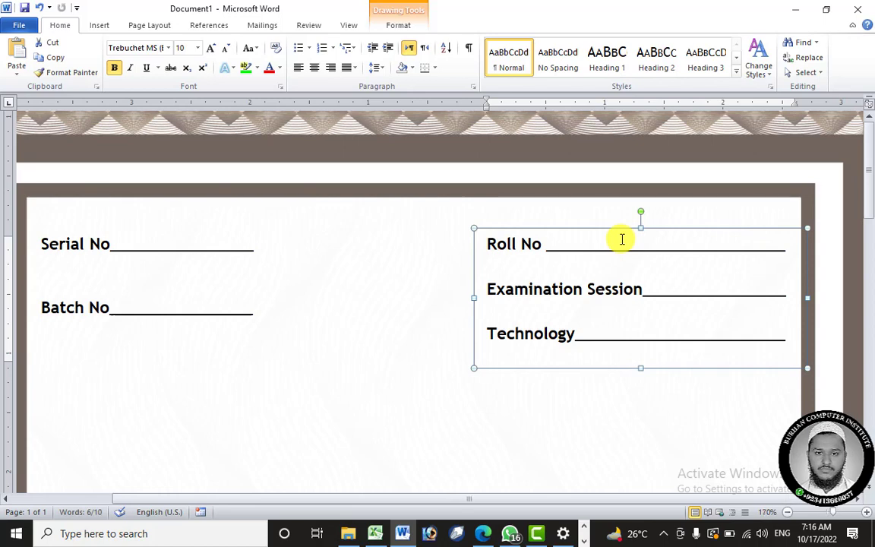
- Set the line spacing to 1.15 in the Roll No text box and 1.5 in the Serial No text box
{"action": "scroll", "coordinate": [622, 240], "scroll_direction": "down", "scroll_amount": 9}
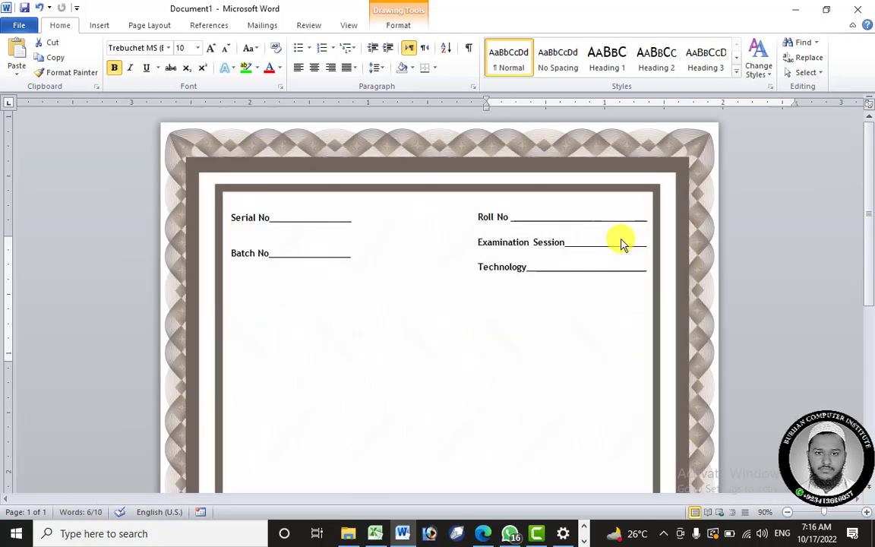
{"action": "scroll", "coordinate": [622, 242], "scroll_direction": "down", "scroll_amount": 2}
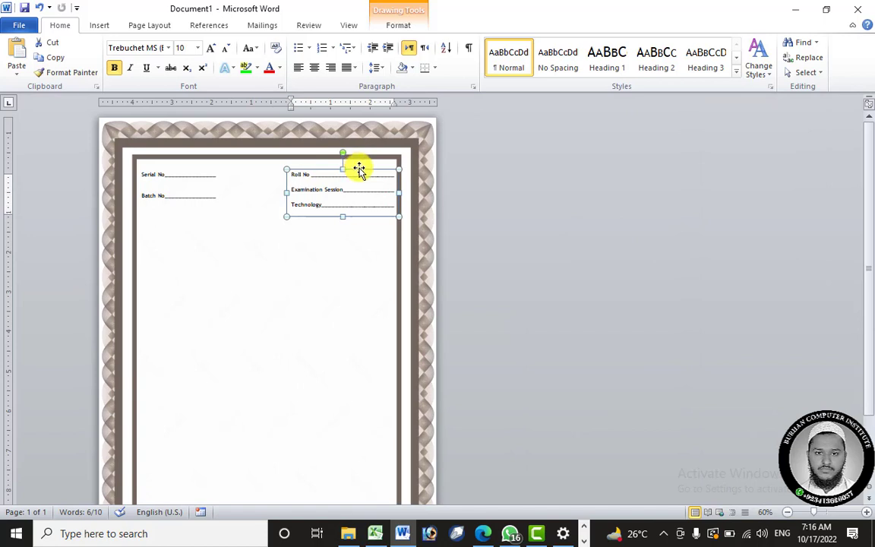
{"action": "left_click", "coordinate": [377, 68]}
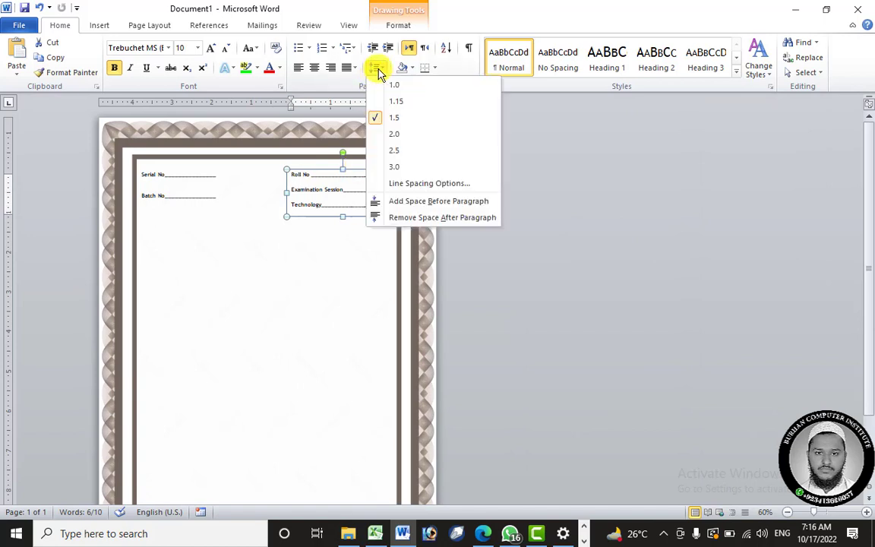
{"action": "left_click", "coordinate": [406, 107]}
{"action": "left_click", "coordinate": [199, 171]}
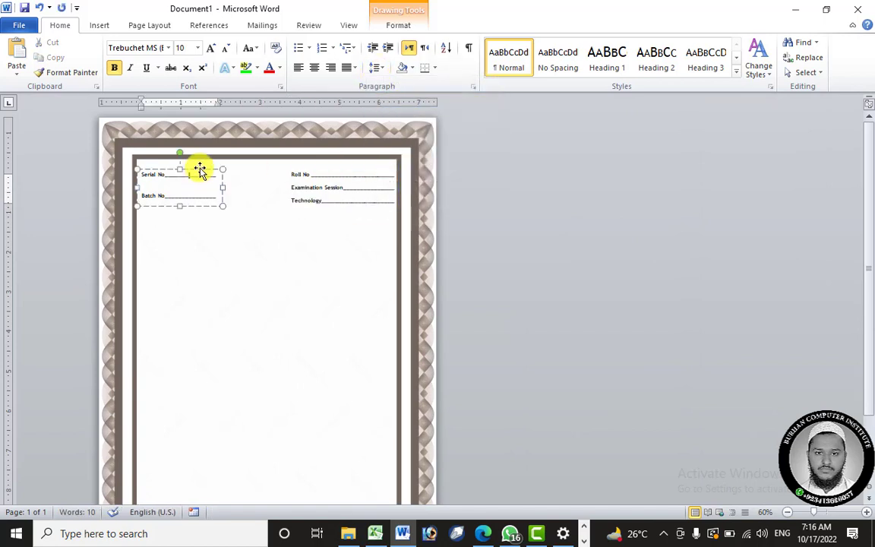
{"action": "left_click", "coordinate": [377, 68]}
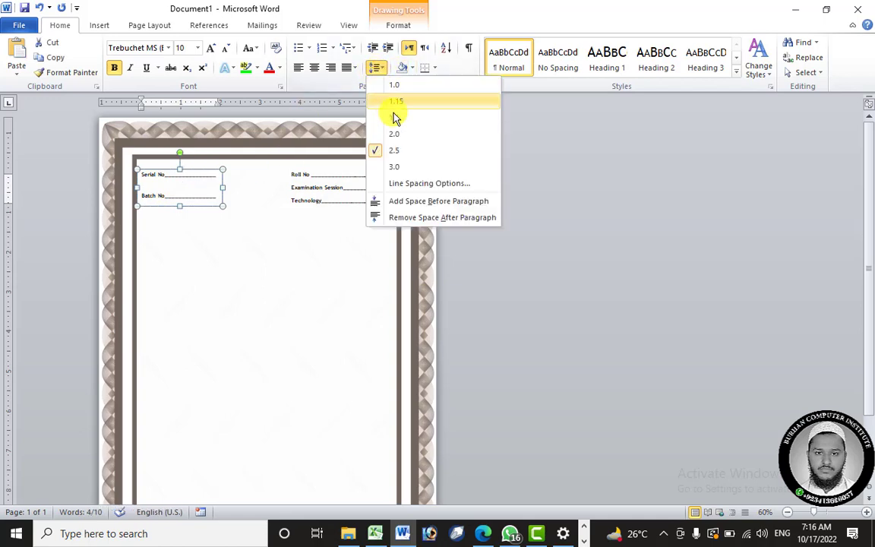
{"action": "left_click", "coordinate": [401, 117]}
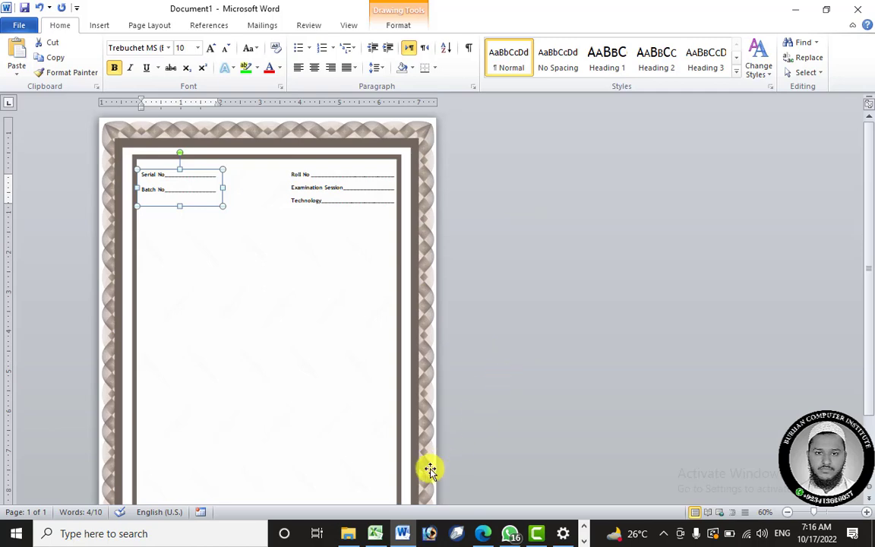
- Duplicate the Serial No text box below the header fields, widened to span the inner frame, and clear the copy's text
{"action": "left_click", "coordinate": [483, 533]}
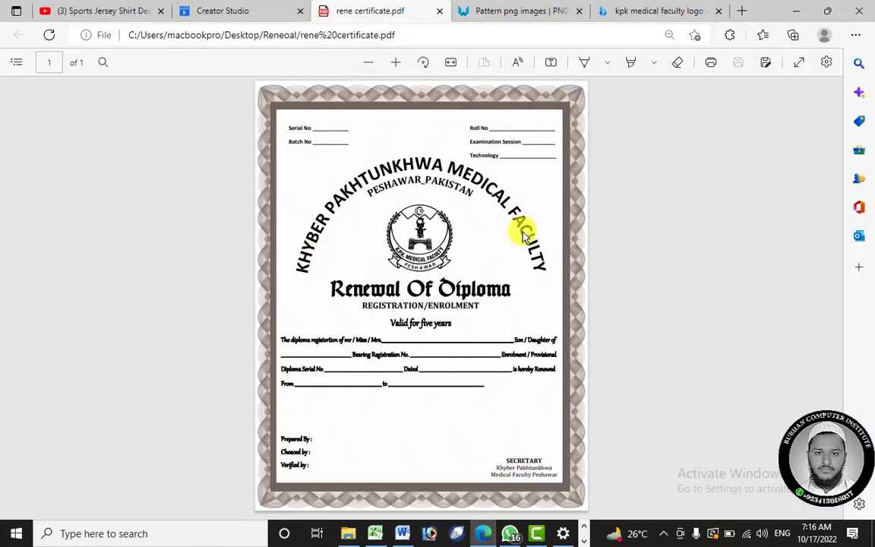
{"action": "left_click", "coordinate": [403, 533]}
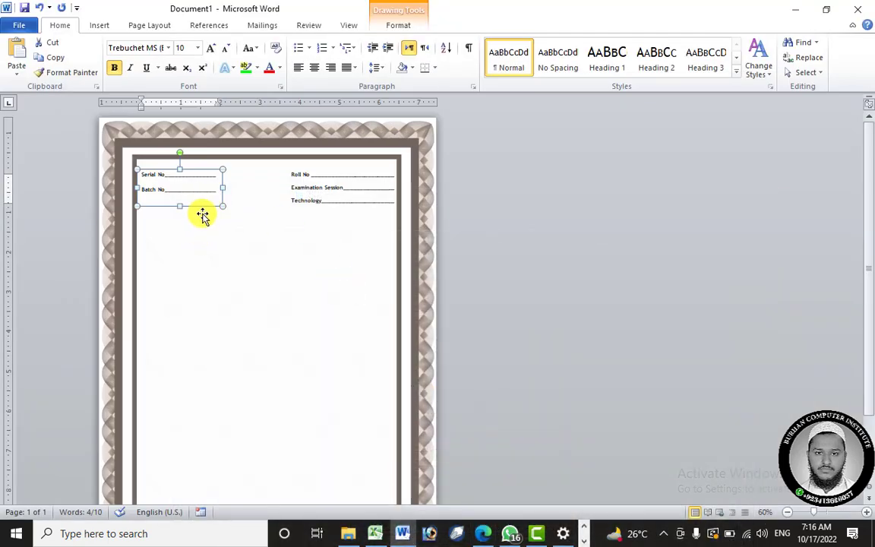
{"action": "left_click_drag", "start_coordinate": [211, 168], "coordinate": [399, 242]}
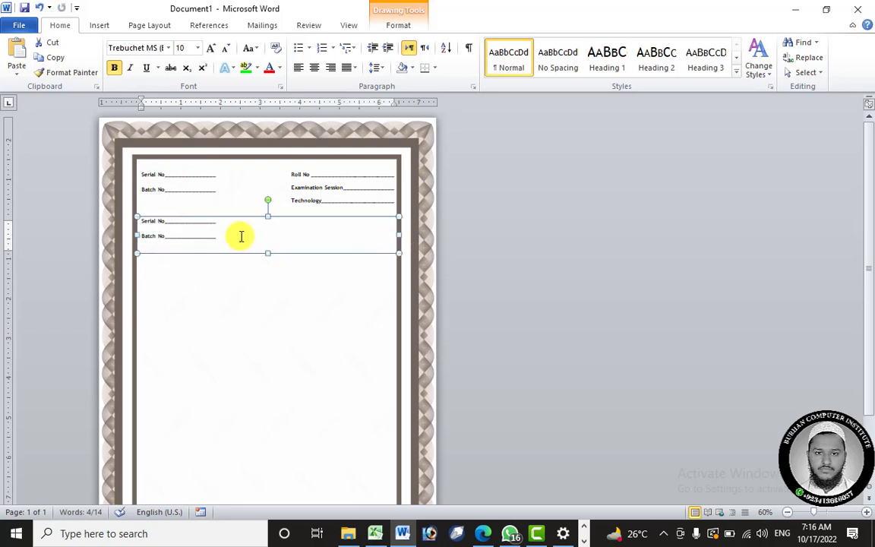
{"action": "left_click_drag", "start_coordinate": [241, 236], "coordinate": [129, 206]}
{"action": "key", "text": "Delete"}
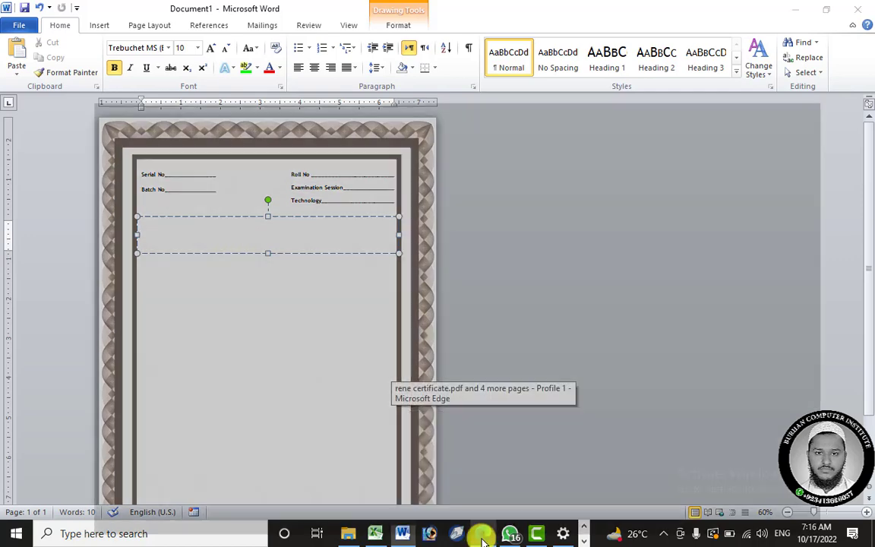
- Paste the text "khyber pakhtunkhwa medical faculty" as text only into the empty wide text box and delete the excess after it
{"action": "left_click", "coordinate": [484, 533]}
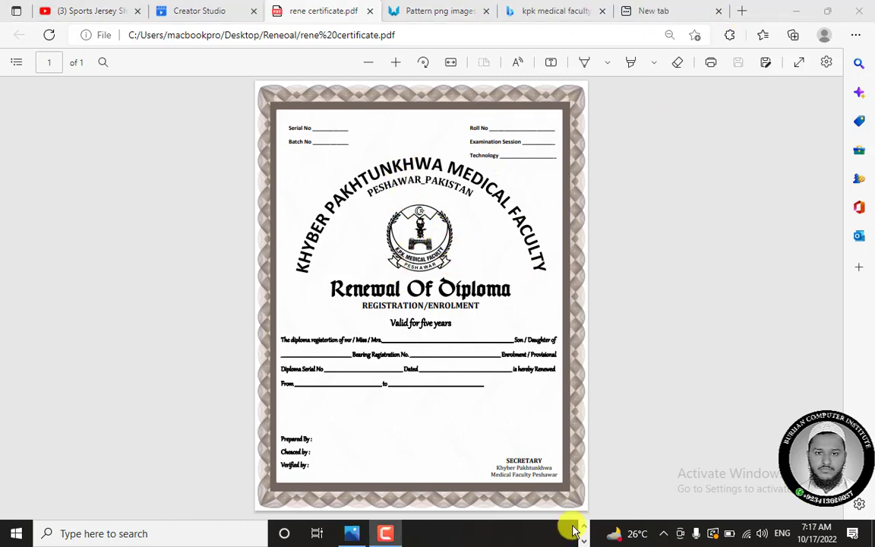
{"action": "left_click", "coordinate": [585, 529]}
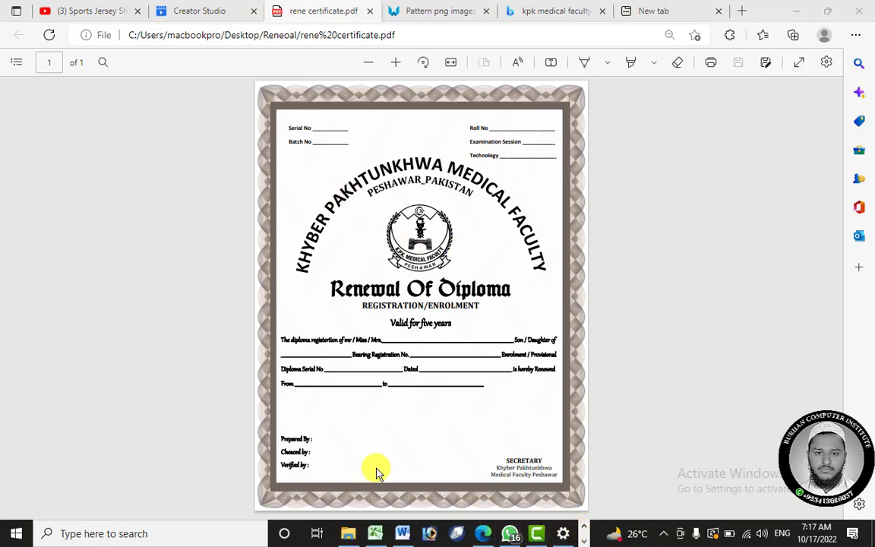
{"action": "left_click", "coordinate": [403, 533]}
{"action": "right_click", "coordinate": [252, 229]}
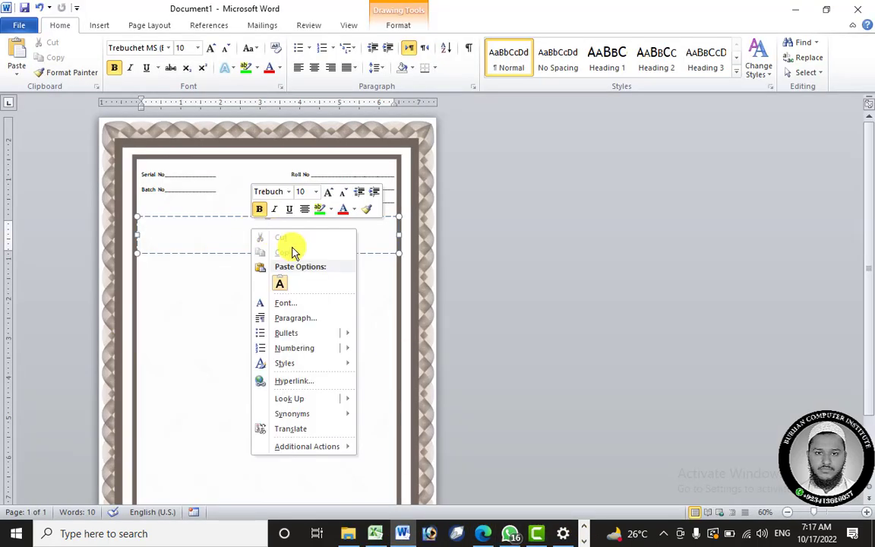
{"action": "left_click", "coordinate": [282, 287]}
{"action": "left_click_drag", "start_coordinate": [262, 228], "coordinate": [240, 234]}
{"action": "key", "text": "Delete"}
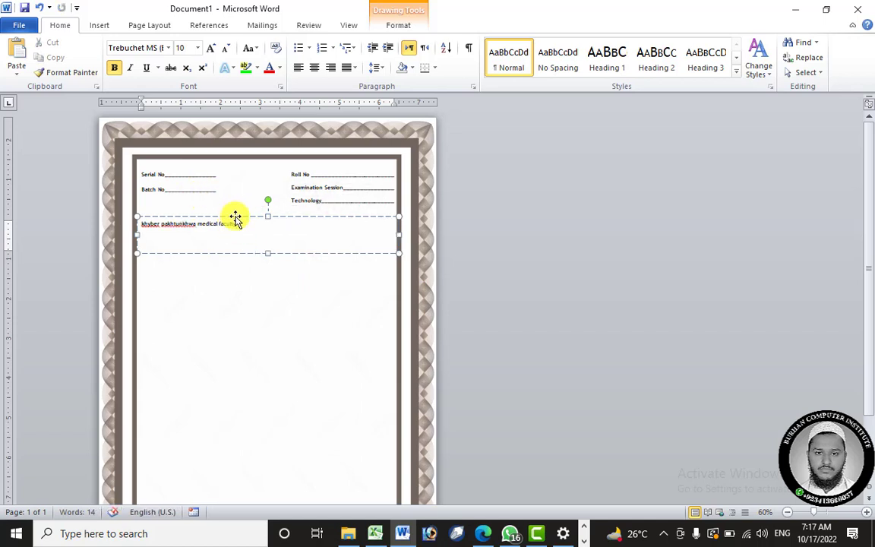
- Change the medical faculty heading to uppercase and enlarge it to font size 22
{"action": "key", "text": "ctrl+a"}
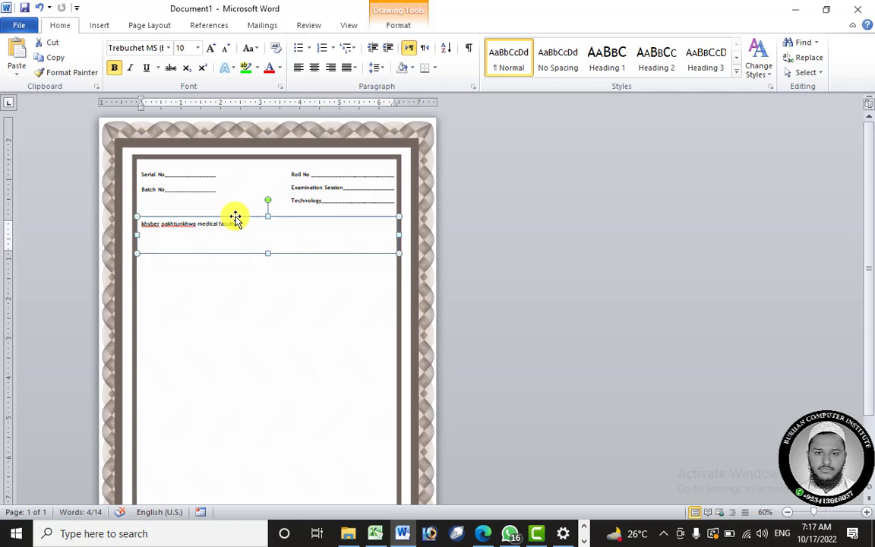
{"action": "left_click", "coordinate": [251, 49]}
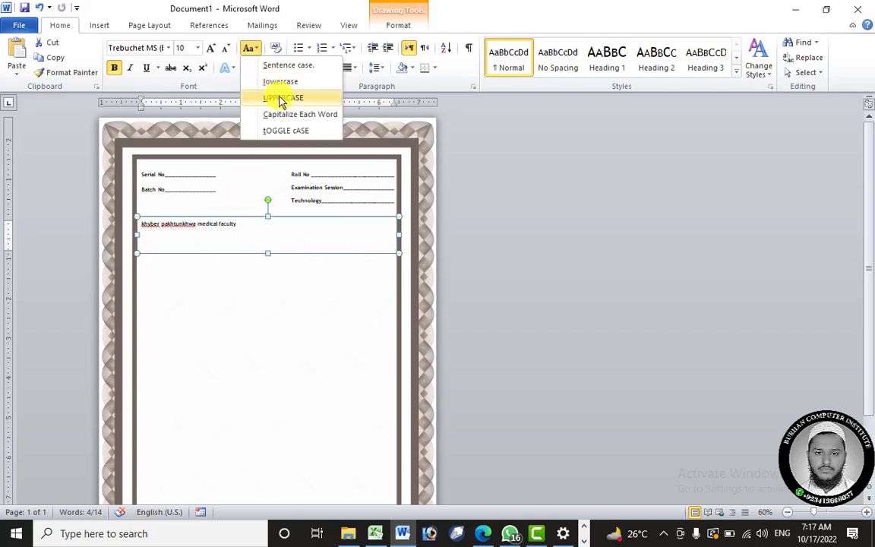
{"action": "left_click", "coordinate": [302, 98]}
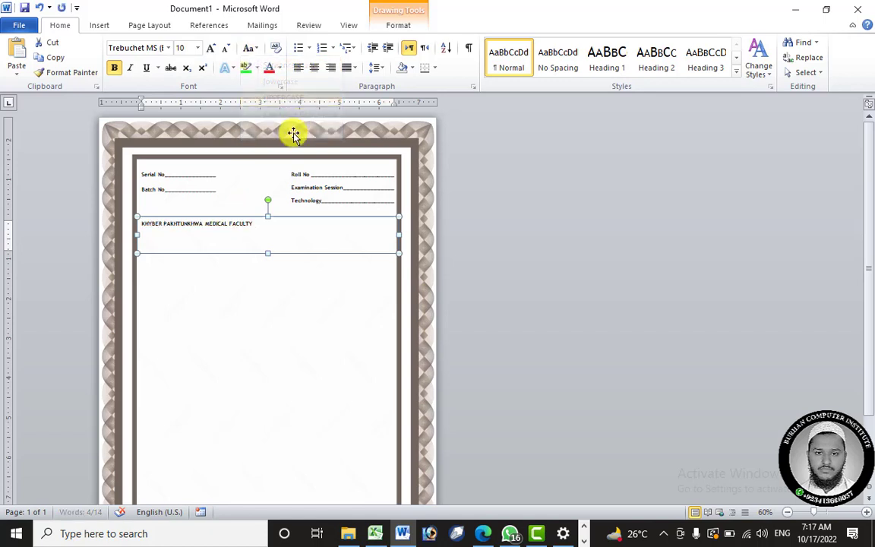
{"action": "left_click", "coordinate": [213, 48]}
{"action": "left_click", "coordinate": [213, 48]}
{"action": "left_click", "coordinate": [213, 47]}
{"action": "left_click", "coordinate": [213, 48]}
{"action": "left_click", "coordinate": [213, 48]}
{"action": "left_click", "coordinate": [213, 48]}
{"action": "left_click", "coordinate": [212, 48]}
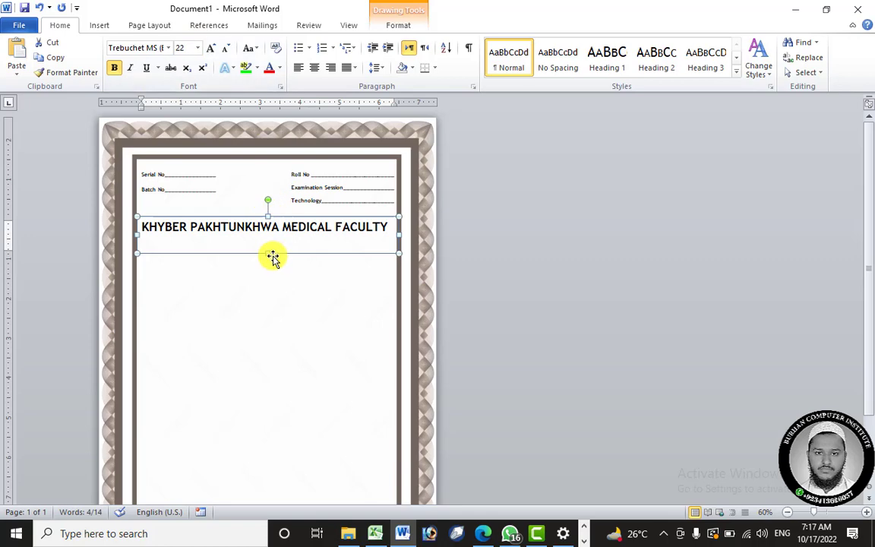
- Apply the upward arch Follow Path text transform to the medical faculty heading
{"action": "left_click", "coordinate": [400, 25]}
{"action": "left_click", "coordinate": [477, 73]}
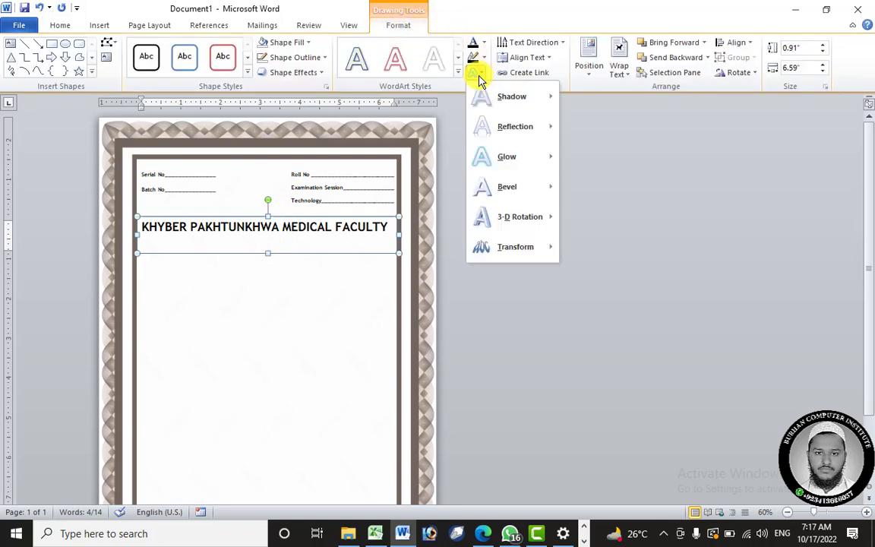
{"action": "mouse_move", "coordinate": [512, 248]}
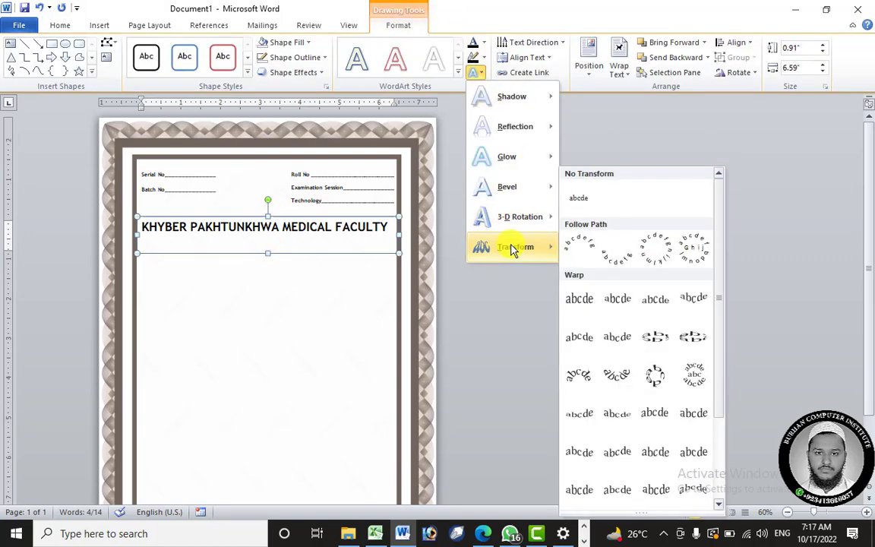
{"action": "left_click", "coordinate": [574, 249]}
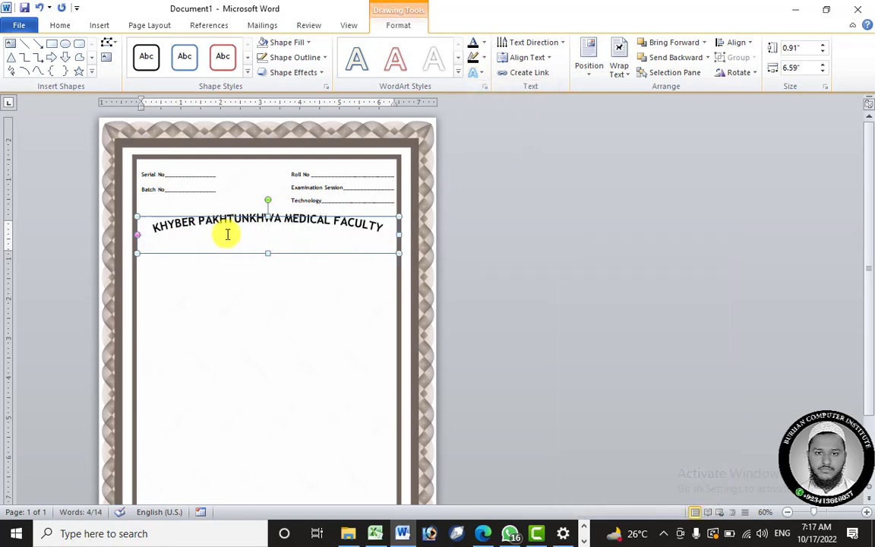
- Stretch the arched heading's text box down to near the inner frame's lower edge and center its text
{"action": "left_click_drag", "start_coordinate": [267, 251], "coordinate": [268, 496]}
{"action": "left_click", "coordinate": [59, 25]}
{"action": "left_click", "coordinate": [313, 67]}
{"action": "scroll", "coordinate": [363, 254], "scroll_direction": "down", "scroll_amount": 2}
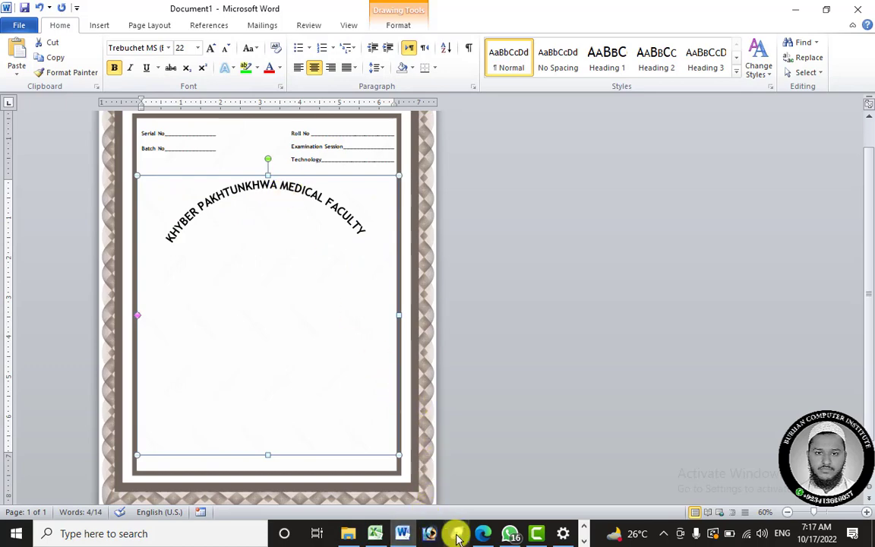
- Compare the heading with the reference certificate and enlarge the arched text to font size 28
{"action": "left_click", "coordinate": [483, 535]}
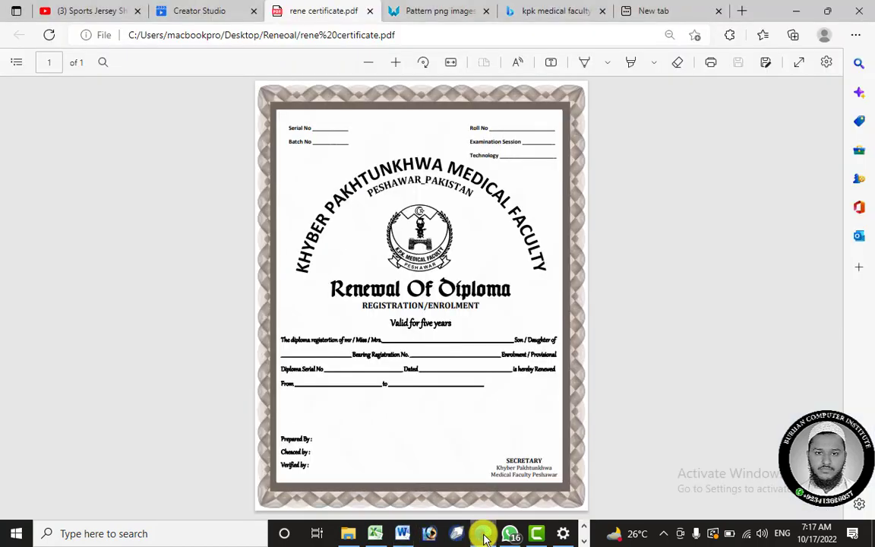
{"action": "left_click", "coordinate": [484, 535]}
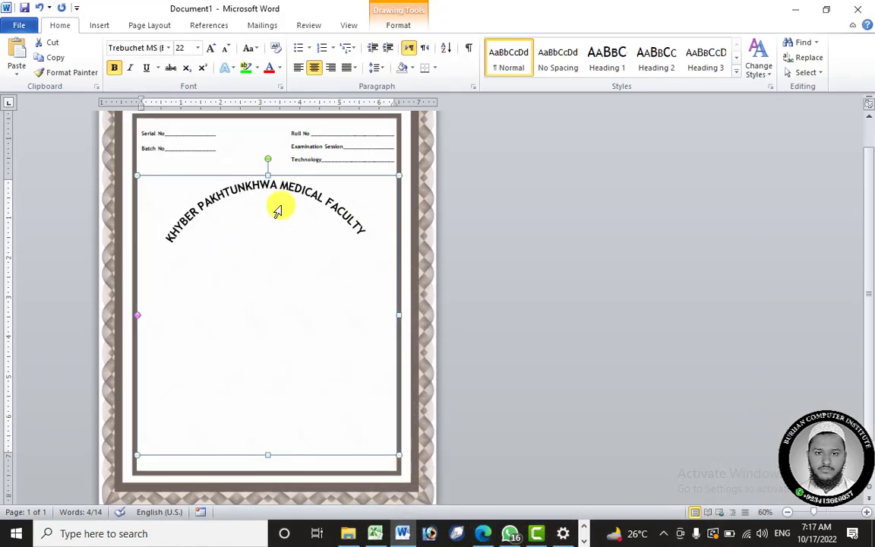
{"action": "left_click", "coordinate": [295, 179]}
{"action": "left_click", "coordinate": [231, 174]}
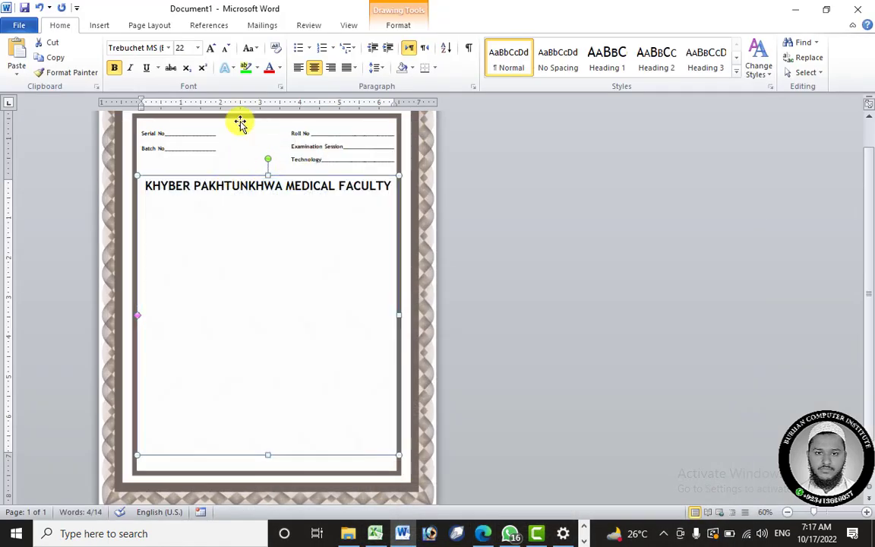
{"action": "left_click", "coordinate": [213, 49]}
{"action": "left_click", "coordinate": [213, 49]}
{"action": "left_click", "coordinate": [212, 48]}
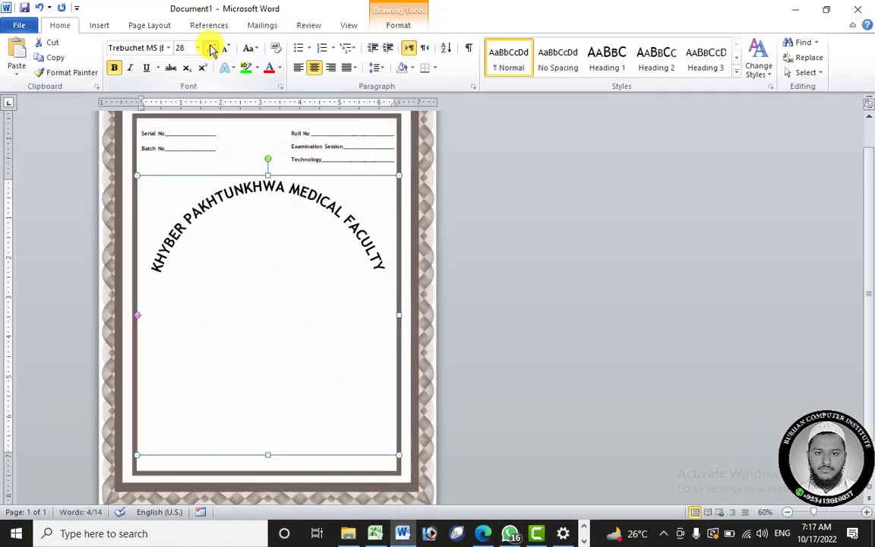
{"action": "left_click", "coordinate": [212, 49]}
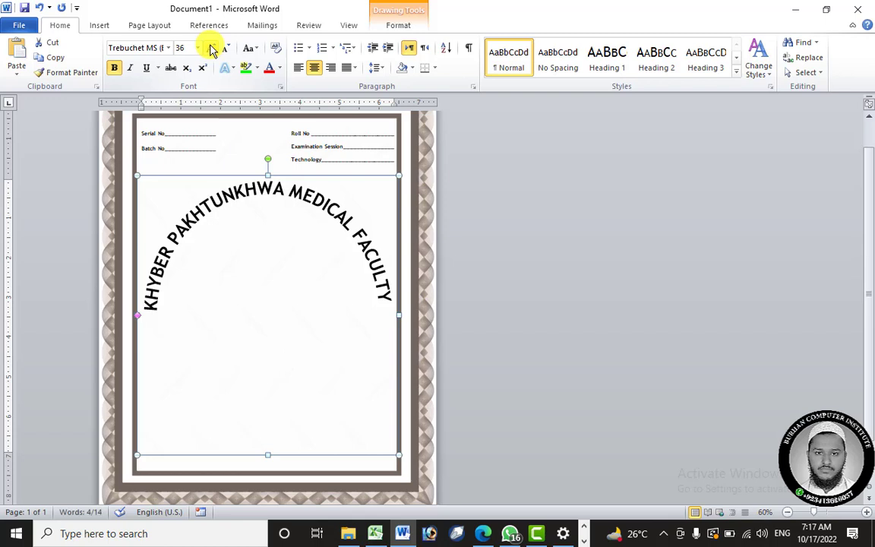
{"action": "left_click", "coordinate": [224, 49]}
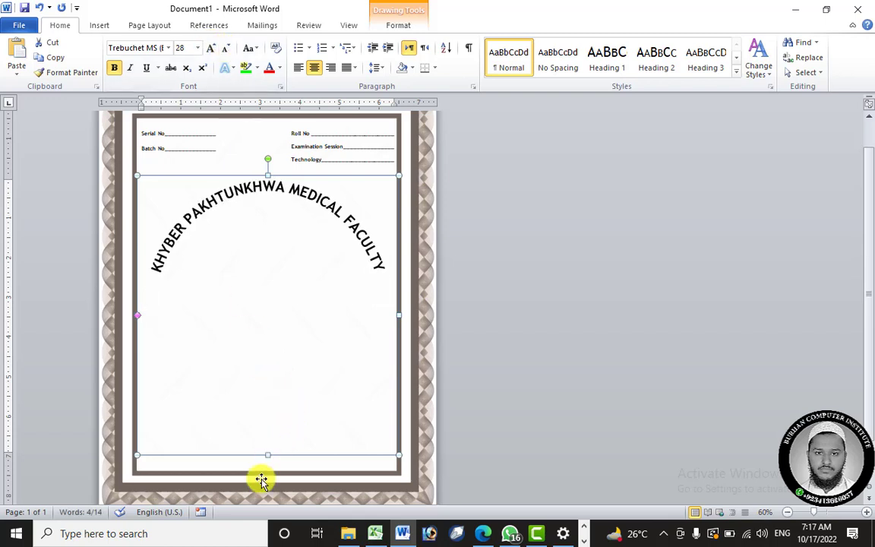
- Stretch the arched heading's text box down to the inner frame's lower edge and fit its width to the frame
{"action": "mouse_move", "coordinate": [268, 456]}
{"action": "left_mouse_down"}
{"action": "mouse_move", "coordinate": [266, 494]}
{"action": "mouse_move", "coordinate": [268, 474]}
{"action": "left_mouse_up"}
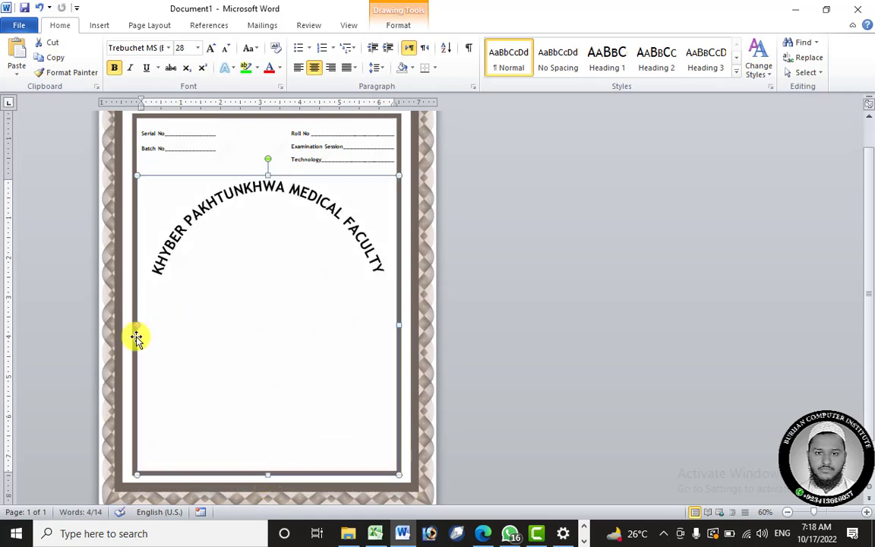
{"action": "left_click_drag", "start_coordinate": [397, 325], "coordinate": [378, 326]}
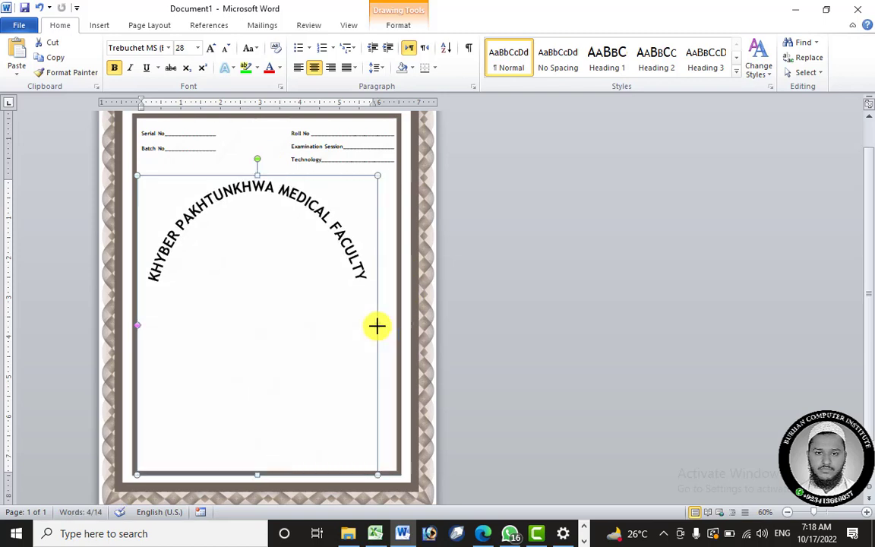
{"action": "left_click_drag", "start_coordinate": [377, 326], "coordinate": [399, 325]}
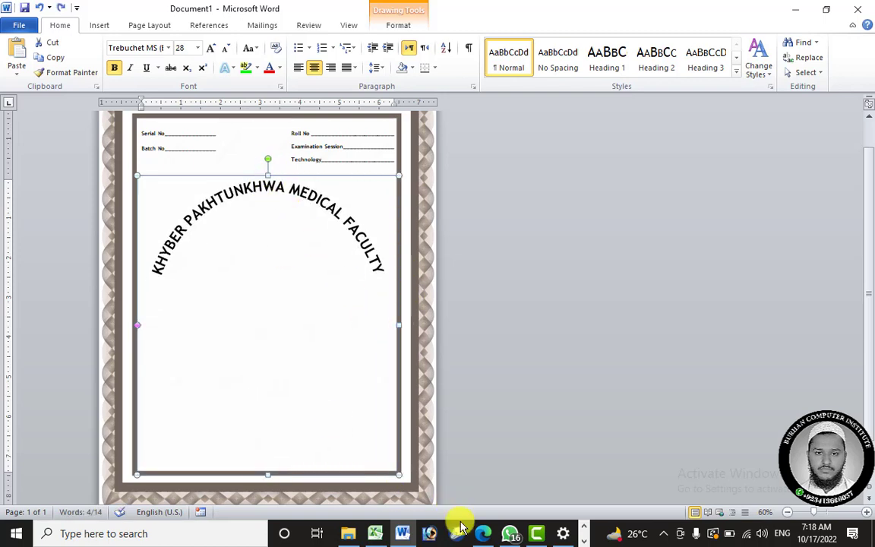
- Compare the arched heading with the reference certificate and move its text box up close beneath the header fields
{"action": "left_click", "coordinate": [483, 534]}
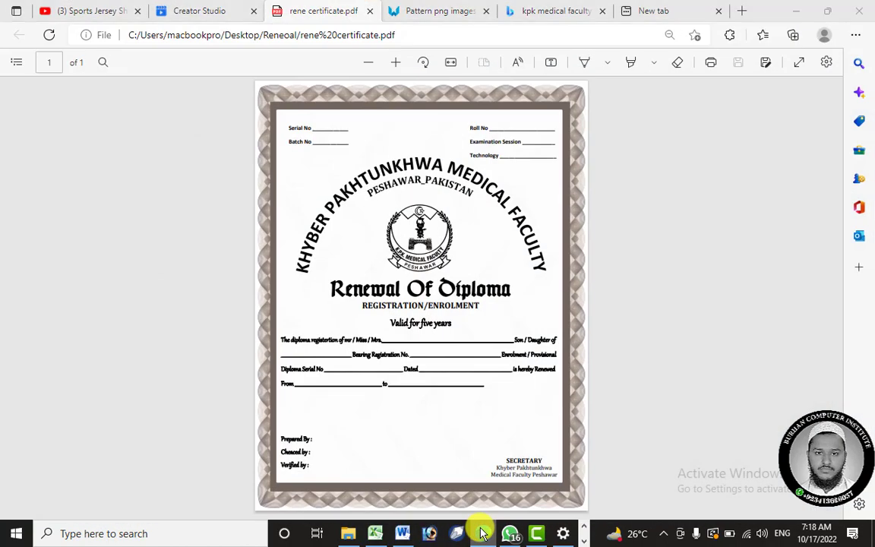
{"action": "left_click", "coordinate": [483, 533]}
{"action": "left_click", "coordinate": [483, 533]}
{"action": "left_click", "coordinate": [483, 534]}
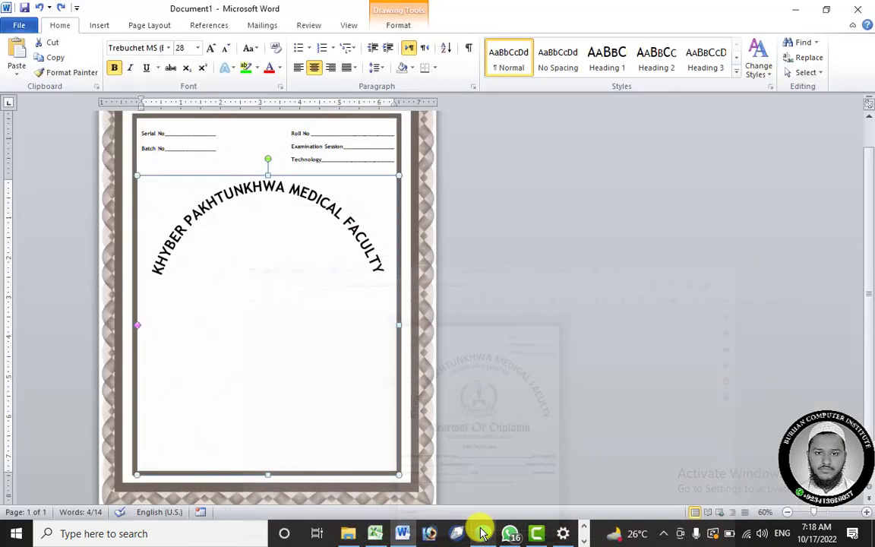
{"action": "left_click_drag", "start_coordinate": [276, 176], "coordinate": [277, 161]}
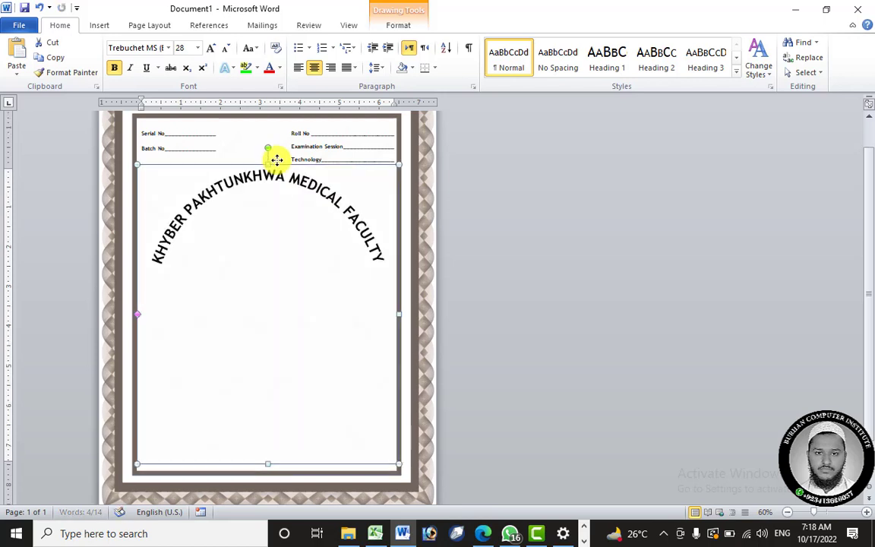
{"action": "left_click", "coordinate": [277, 155]}
{"action": "double_click", "coordinate": [279, 174]}
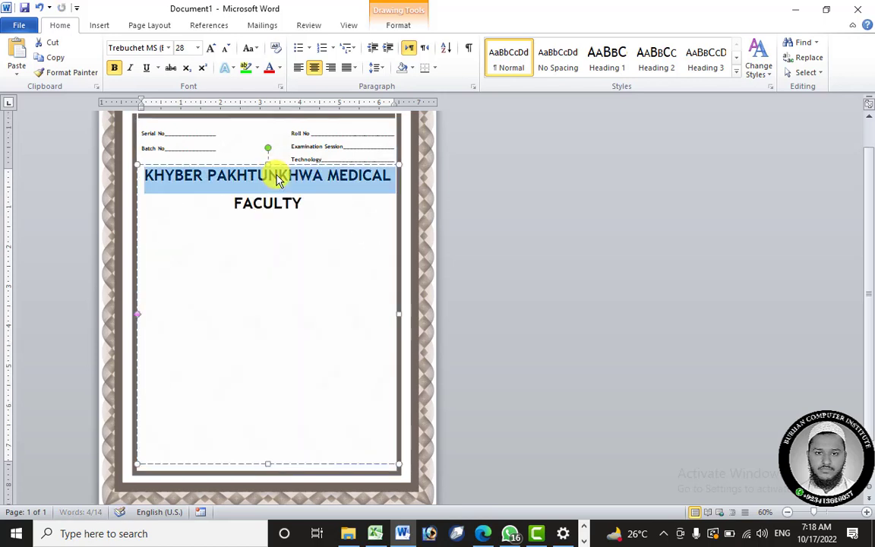
{"action": "left_click", "coordinate": [489, 195]}
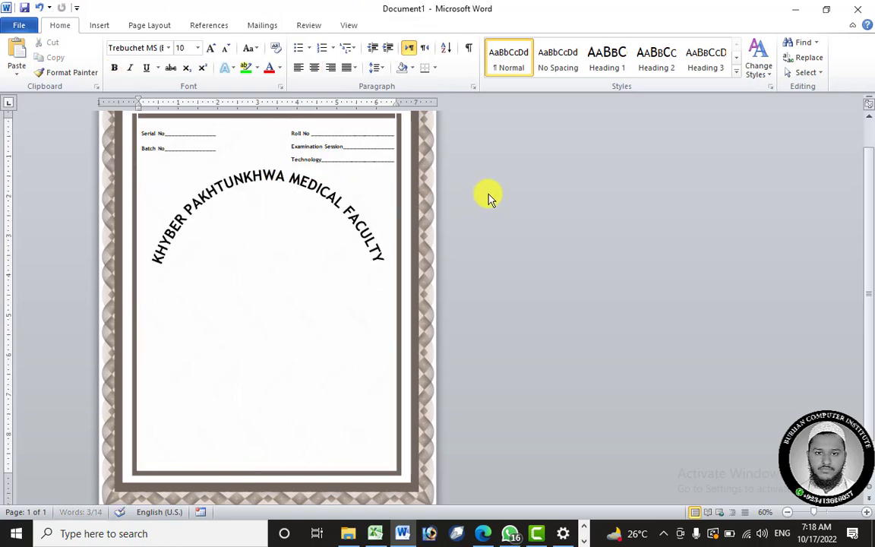
{"action": "double_click", "coordinate": [283, 180]}
{"action": "left_click", "coordinate": [280, 160]}
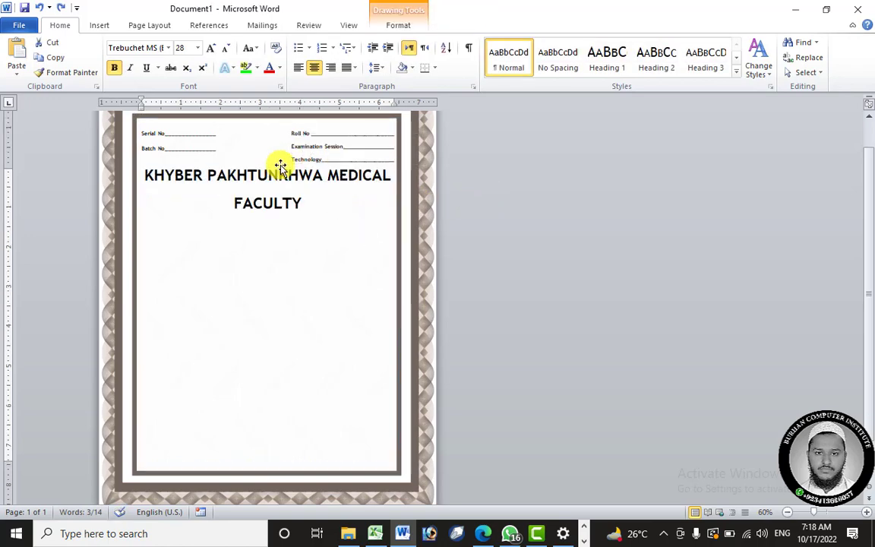
{"action": "key", "text": "Up"}
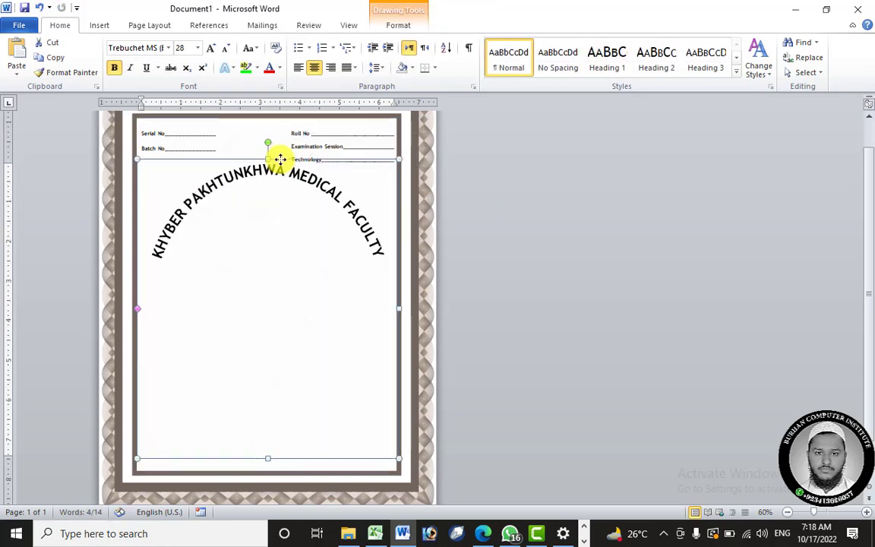
- Check the reference certificate again and nudge the arched heading's text box slightly down
{"action": "left_click", "coordinate": [480, 536]}
{"action": "left_click", "coordinate": [479, 535]}
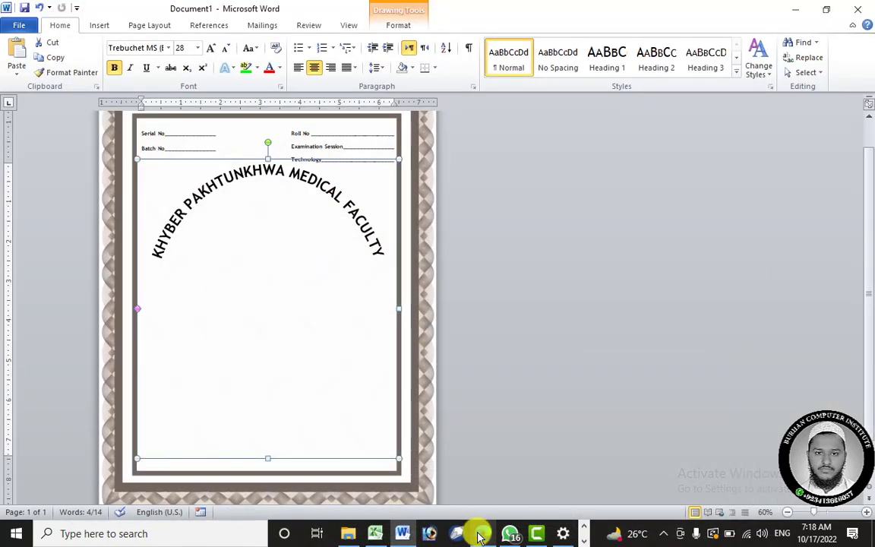
{"action": "key", "text": "ctrl+Down"}
{"action": "key", "text": "ctrl+Down"}
{"action": "key", "text": "ctrl+Down"}
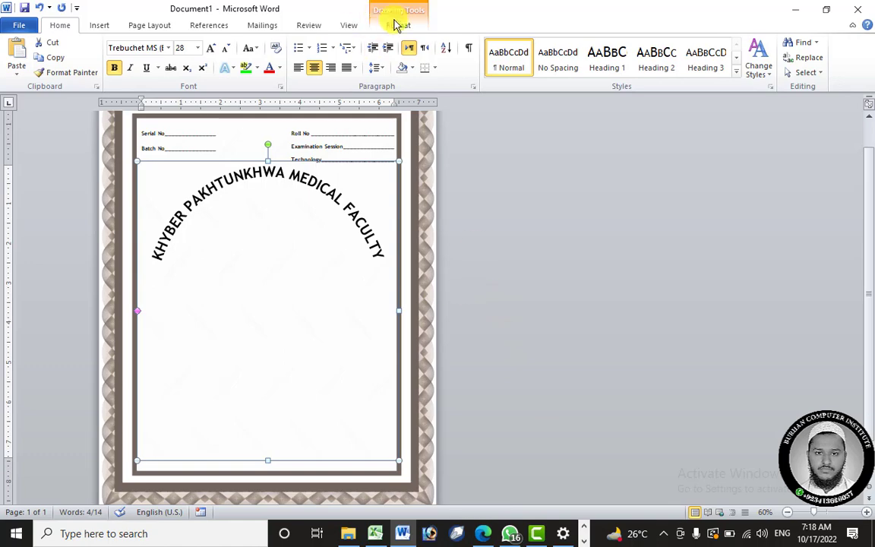
- Align the arched heading's text box to the center and middle relative to the margins
{"action": "left_click", "coordinate": [393, 25]}
{"action": "left_click", "coordinate": [725, 43]}
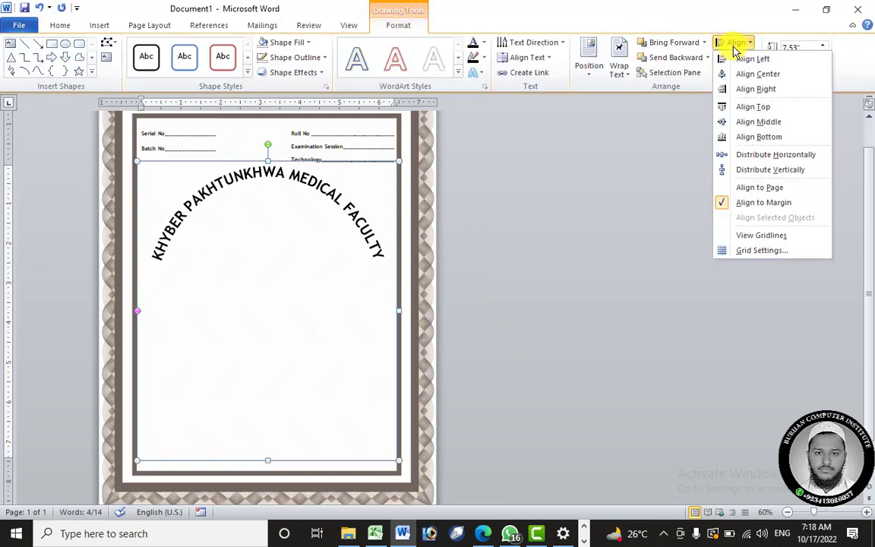
{"action": "left_click", "coordinate": [765, 74]}
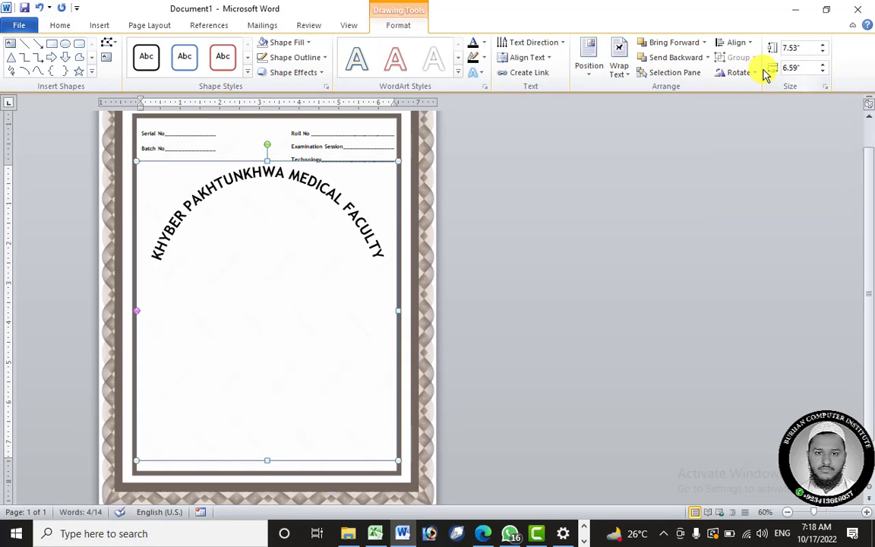
{"action": "left_click", "coordinate": [737, 42]}
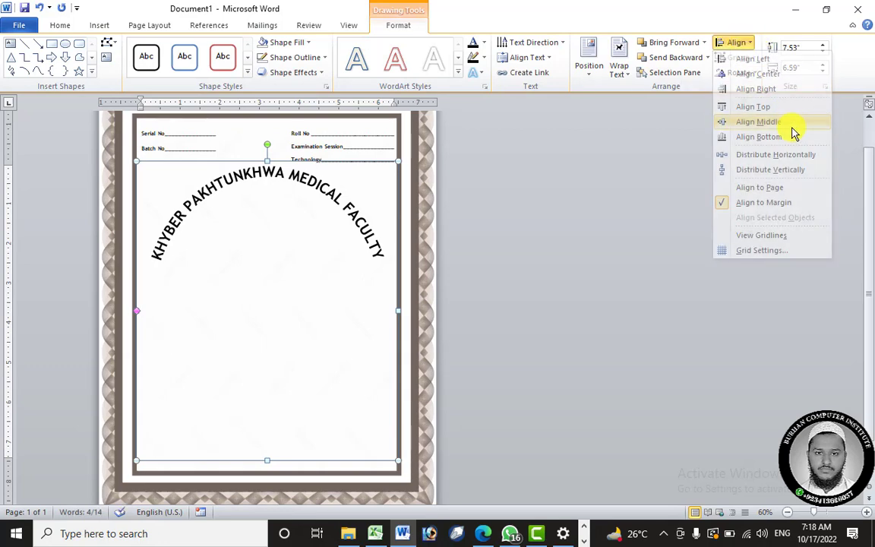
{"action": "left_click", "coordinate": [759, 122]}
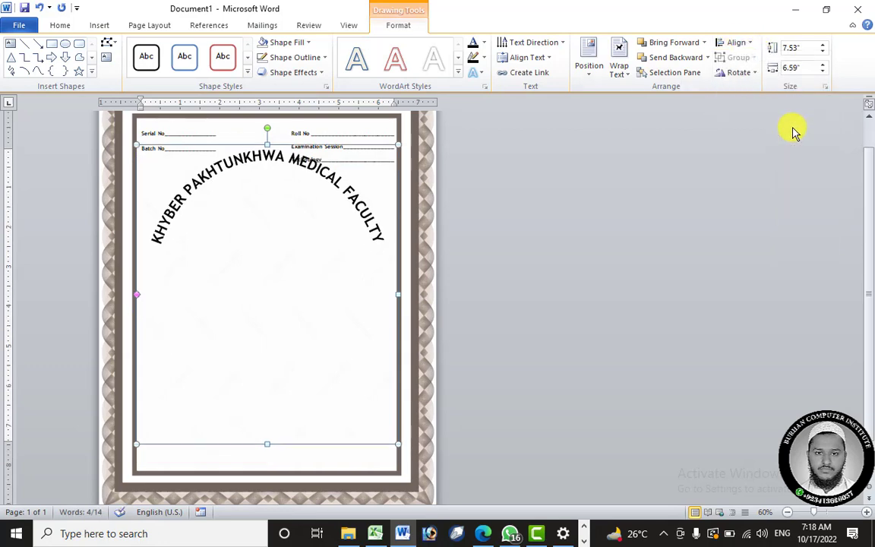
- Undo the last move of the arched title and check the reference certificate PDF in Edge before returning to Word
{"action": "key", "text": "ctrl+z"}
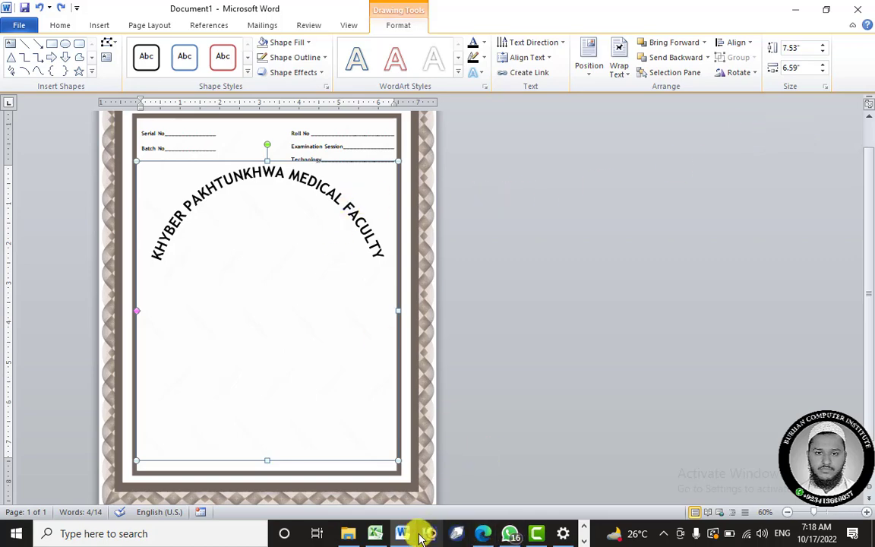
{"action": "mouse_move", "coordinate": [408, 536]}
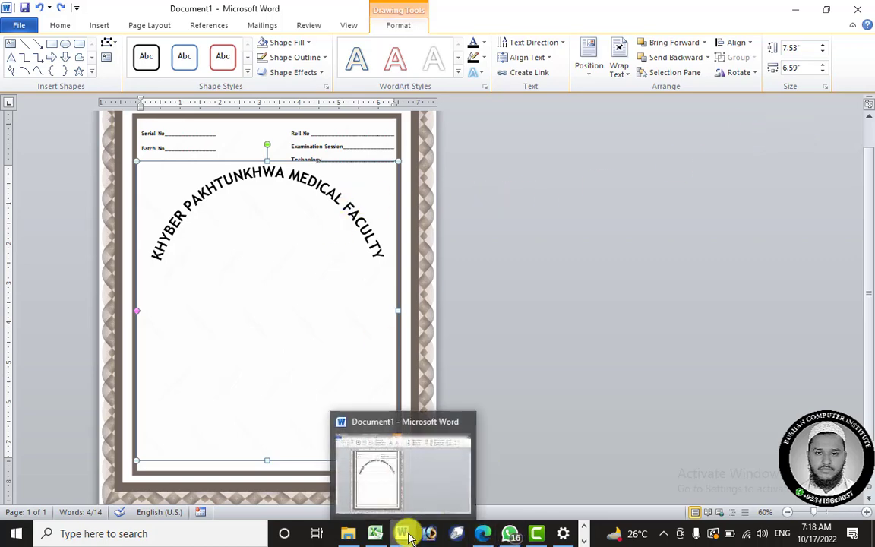
{"action": "left_click", "coordinate": [482, 533]}
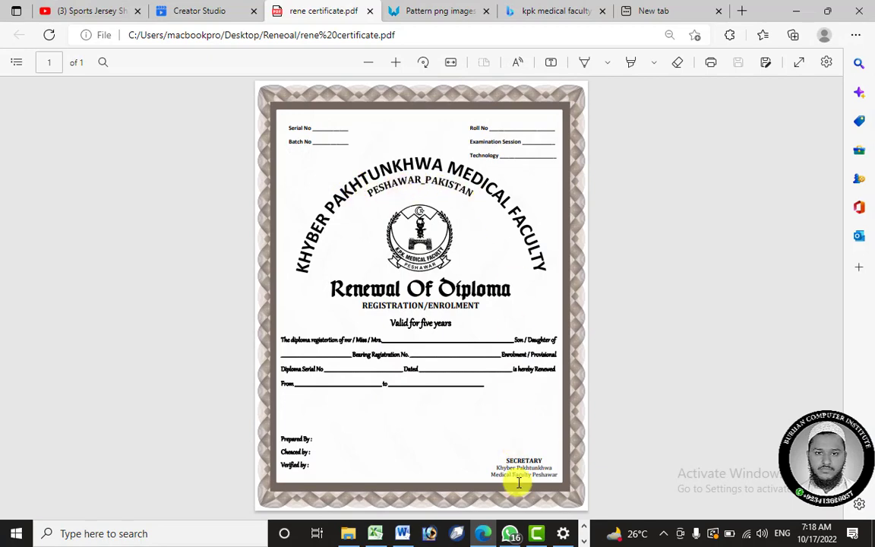
{"action": "left_click", "coordinate": [403, 535]}
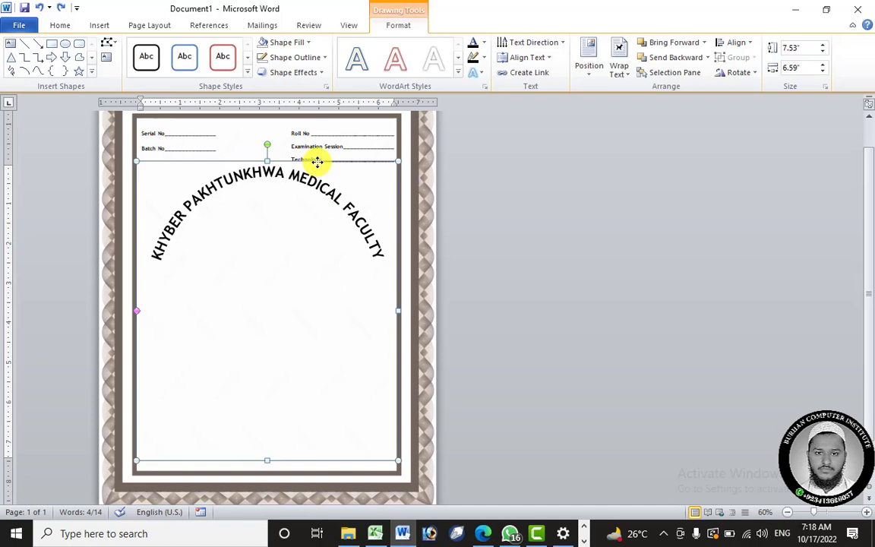
- Duplicate the arched title a little below the original and replace the copy's text with "Peshawer_Pakistan"
{"action": "left_click_drag", "start_coordinate": [319, 164], "coordinate": [320, 200]}
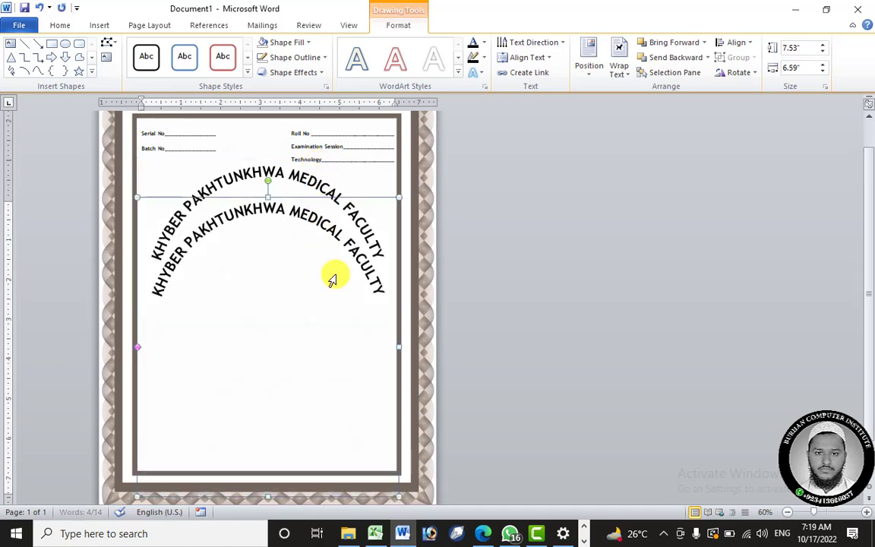
{"action": "left_click", "coordinate": [376, 293]}
{"action": "key", "text": "Delete"}
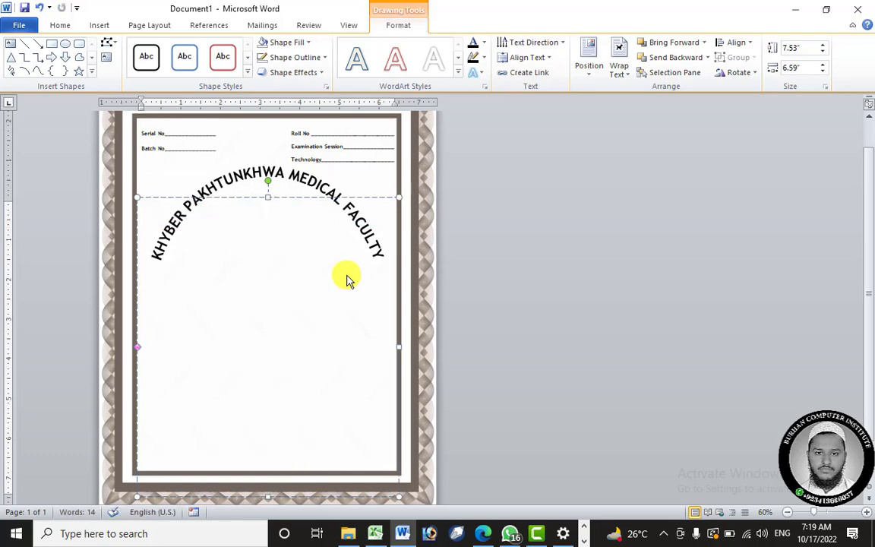
{"action": "type", "text": "peshawer"}
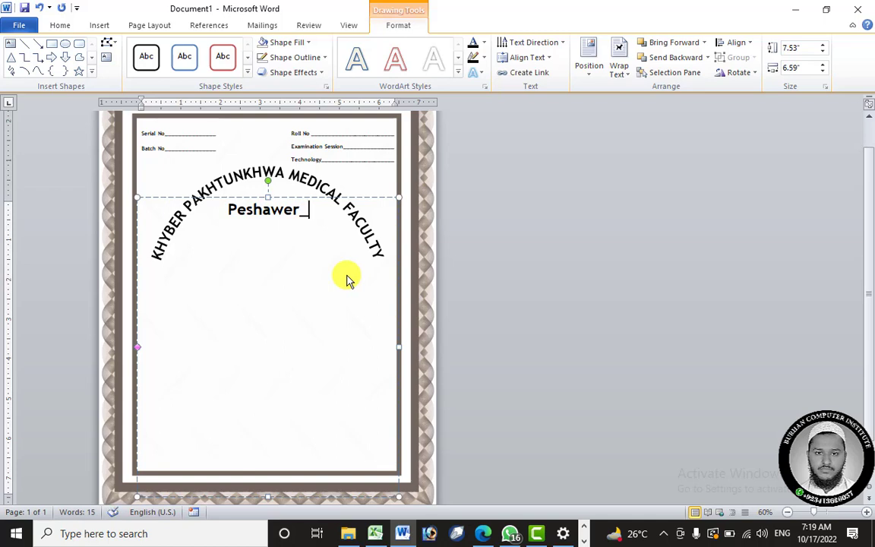
{"action": "type", "text": " Pak"}
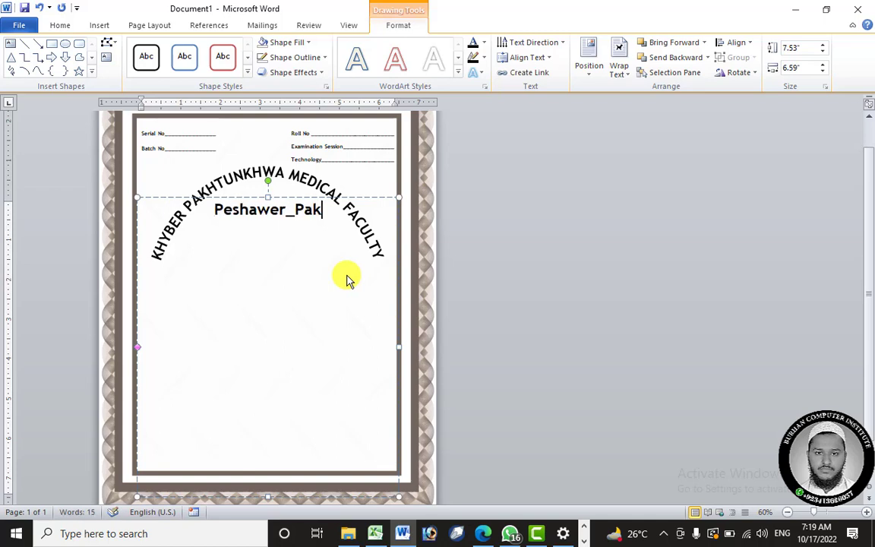
{"action": "type", "text": "istan"}
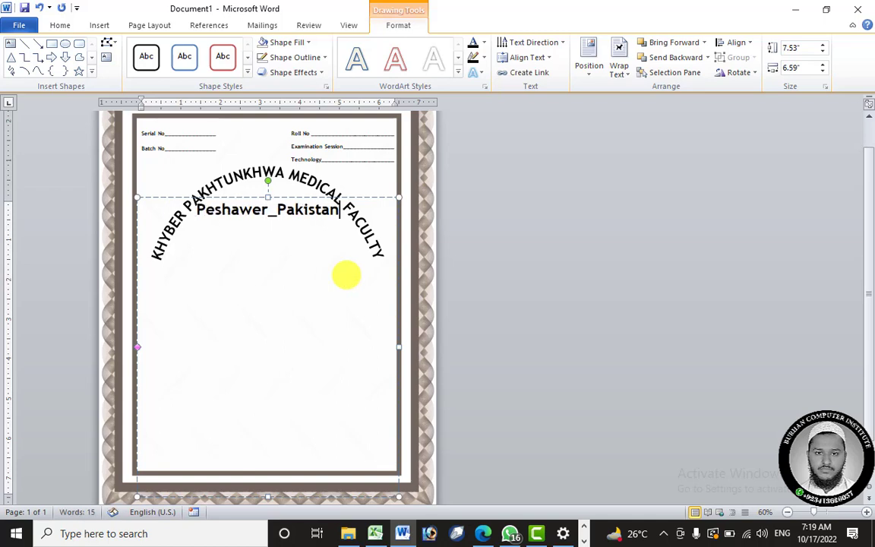
{"action": "key", "text": "Escape"}
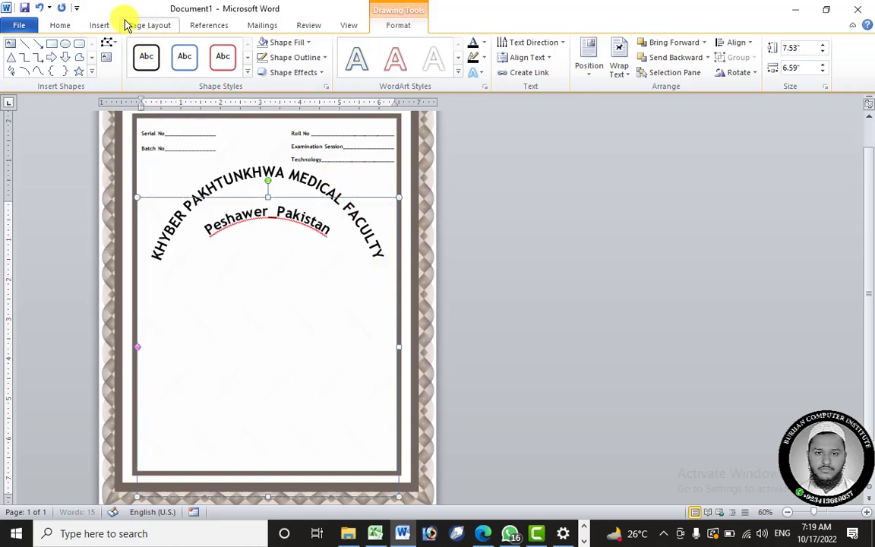
- Change the case of the arched Peshawer_Pakistan subtitle to UPPERCASE
{"action": "left_click", "coordinate": [64, 25]}
{"action": "left_click", "coordinate": [250, 49]}
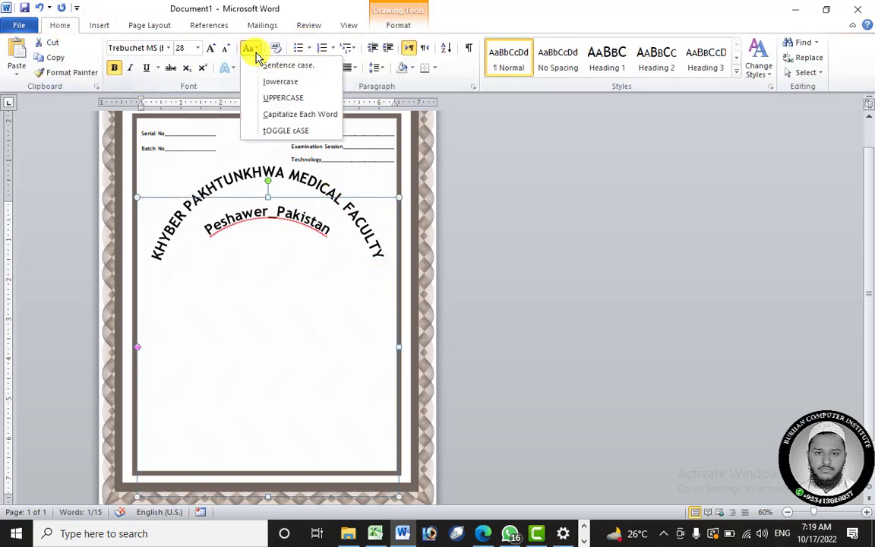
{"action": "left_click", "coordinate": [295, 100]}
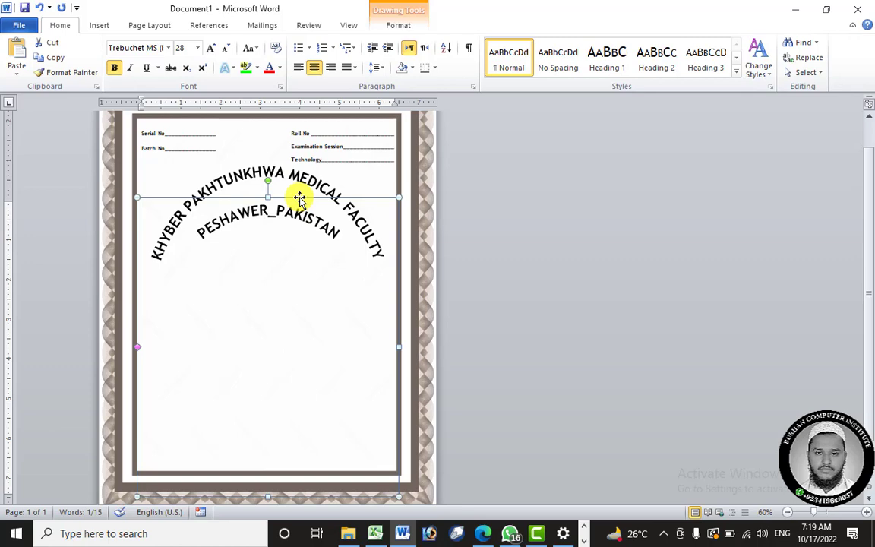
- Move the arched subtitle up directly beneath the faculty title and align it to the horizontal center
{"action": "left_click_drag", "start_coordinate": [300, 191], "coordinate": [301, 177]}
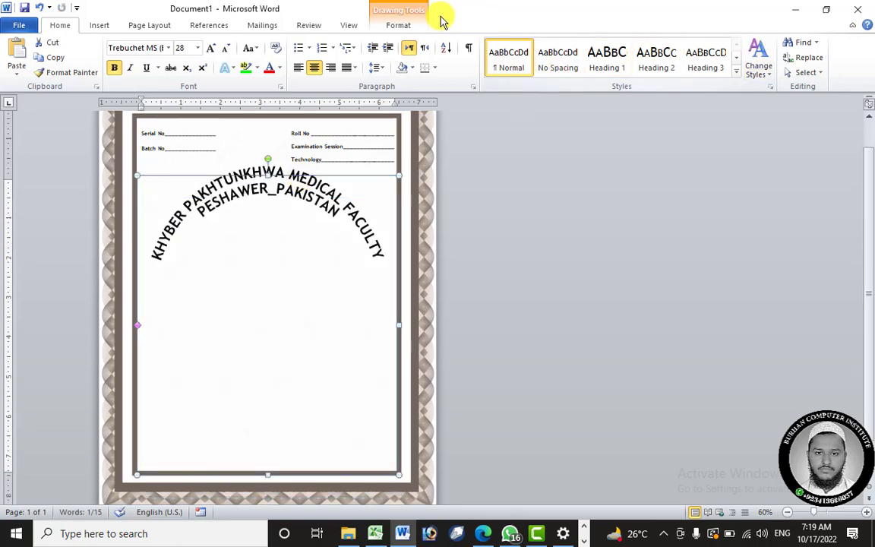
{"action": "left_click", "coordinate": [403, 25]}
{"action": "left_click", "coordinate": [722, 47]}
{"action": "left_click", "coordinate": [756, 73]}
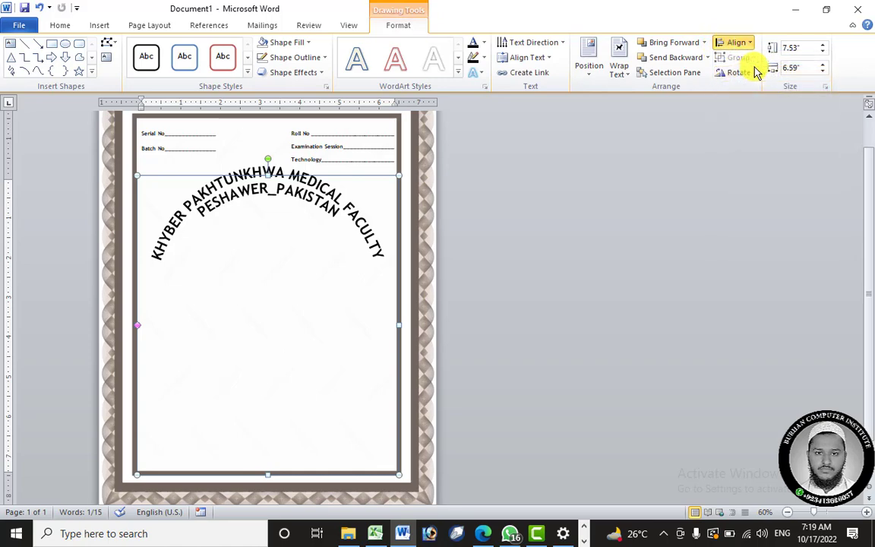
- Reduce the arched subtitle's font size to 18 and compare it with the reference certificate PDF in Edge
{"action": "left_click", "coordinate": [64, 25]}
{"action": "left_click", "coordinate": [224, 47]}
{"action": "left_click", "coordinate": [223, 47]}
{"action": "left_click", "coordinate": [224, 47]}
{"action": "left_click", "coordinate": [223, 47]}
{"action": "left_click", "coordinate": [224, 47]}
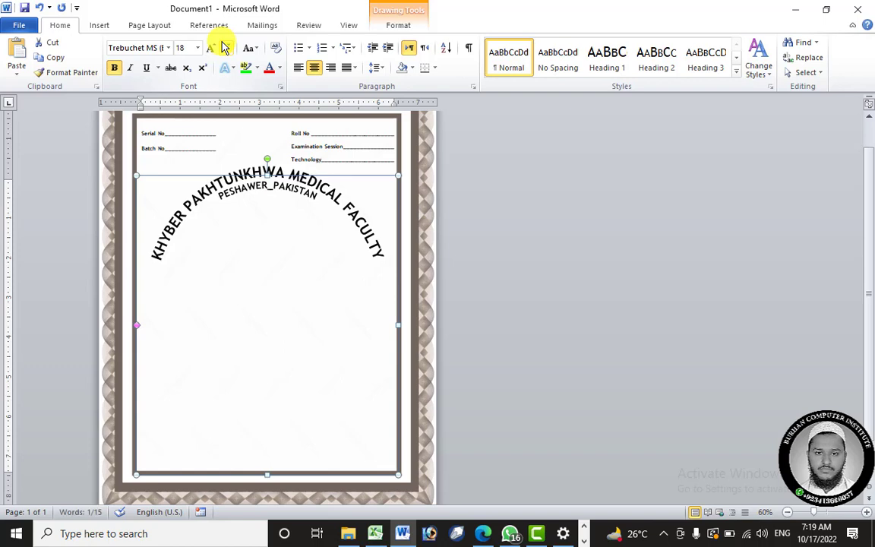
{"action": "left_click", "coordinate": [225, 47]}
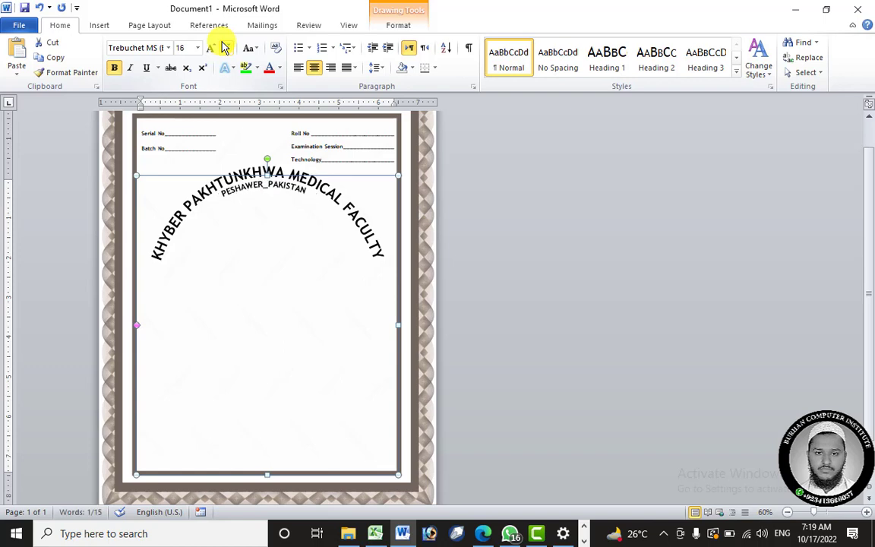
{"action": "left_click", "coordinate": [226, 48]}
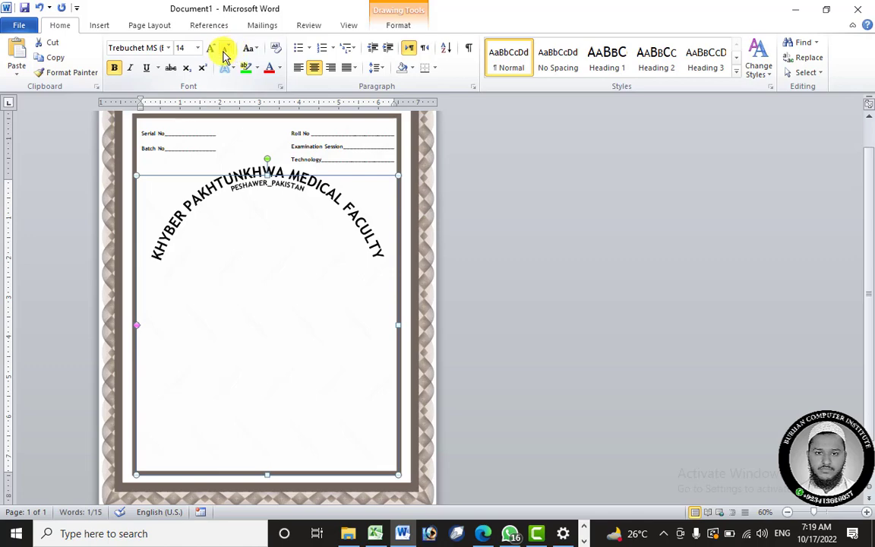
{"action": "left_click", "coordinate": [210, 47]}
{"action": "left_click", "coordinate": [211, 47]}
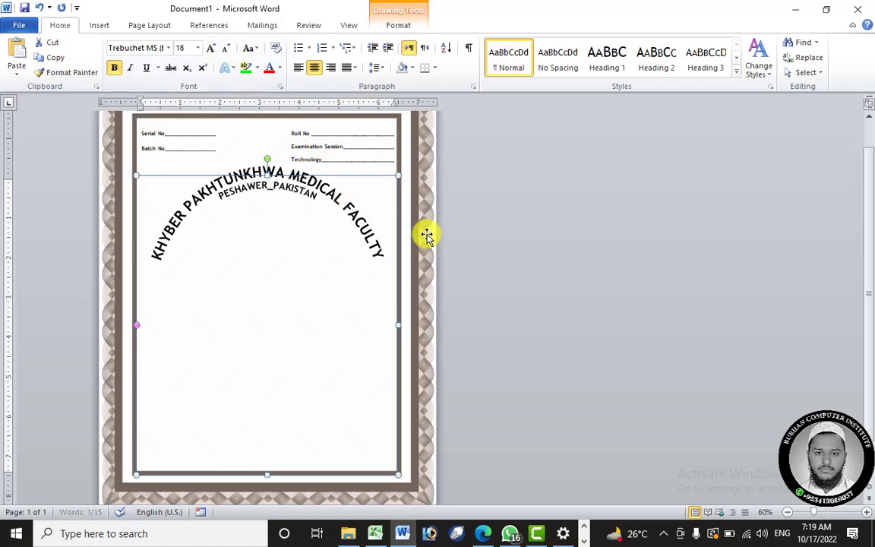
{"action": "left_click", "coordinate": [484, 533]}
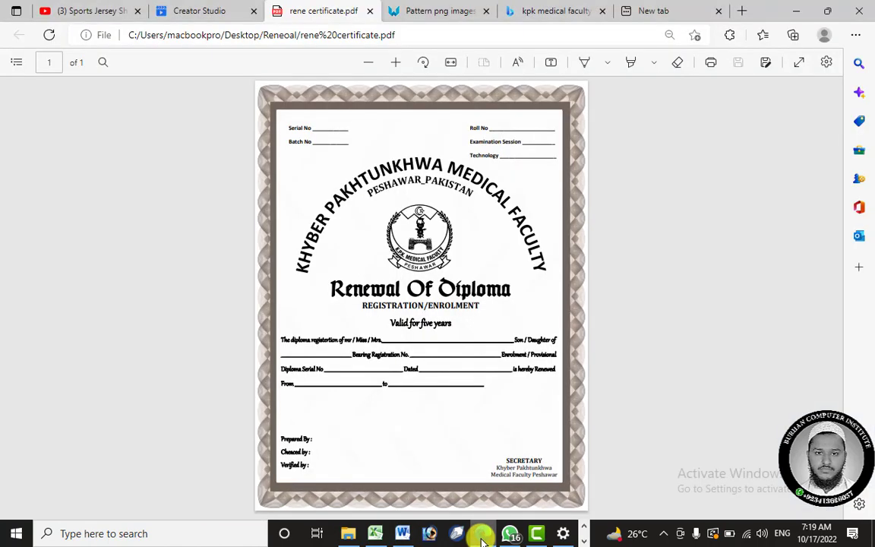
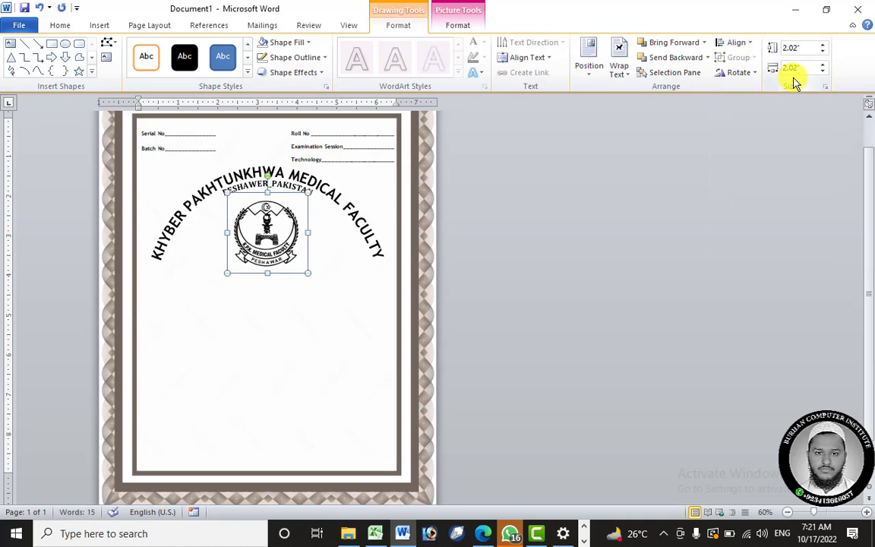
{"action": "left_click_drag", "start_coordinate": [310, 275], "coordinate": [299, 244]}
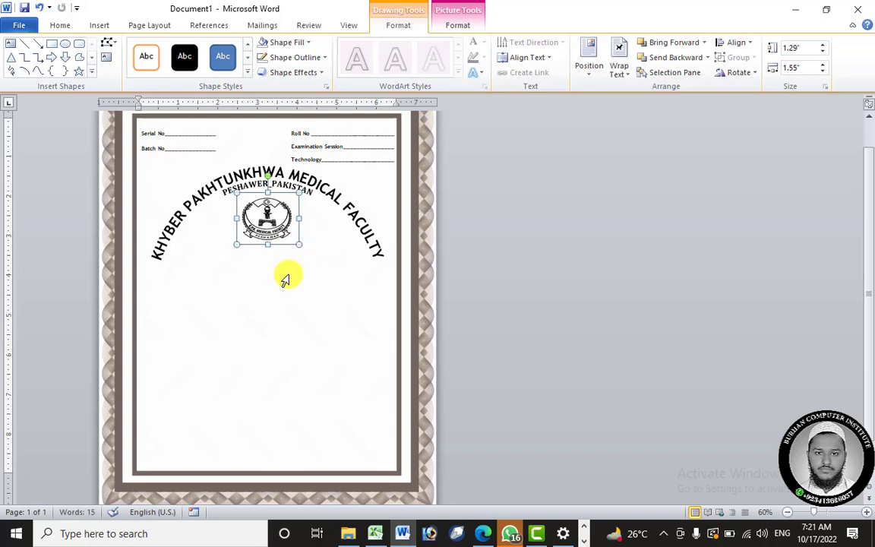
{"action": "key", "text": "ctrl+z"}
{"action": "key", "text": "ctrl+z"}
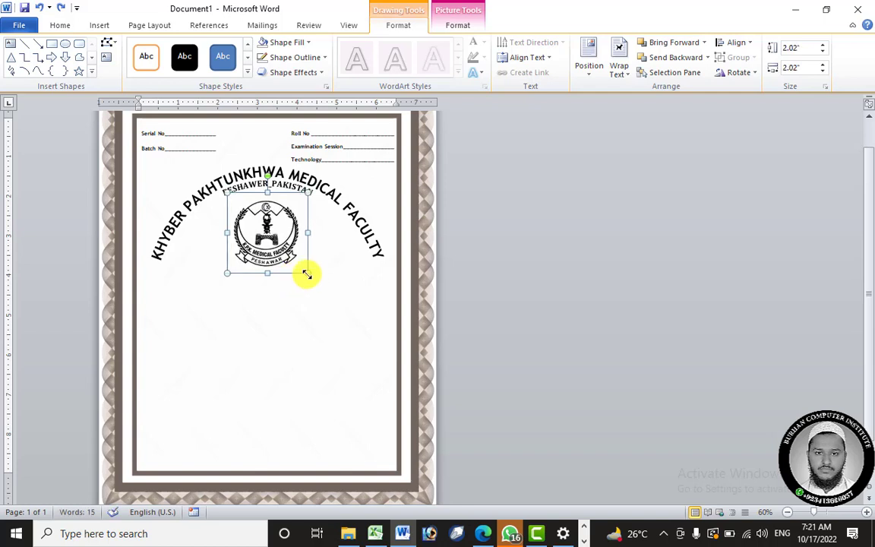
- Shrink the emblem proportionally to 1.5" by 1.5" and align it to the horizontal center beneath the arched subtitle
{"action": "left_click_drag", "start_coordinate": [307, 274], "coordinate": [288, 251]}
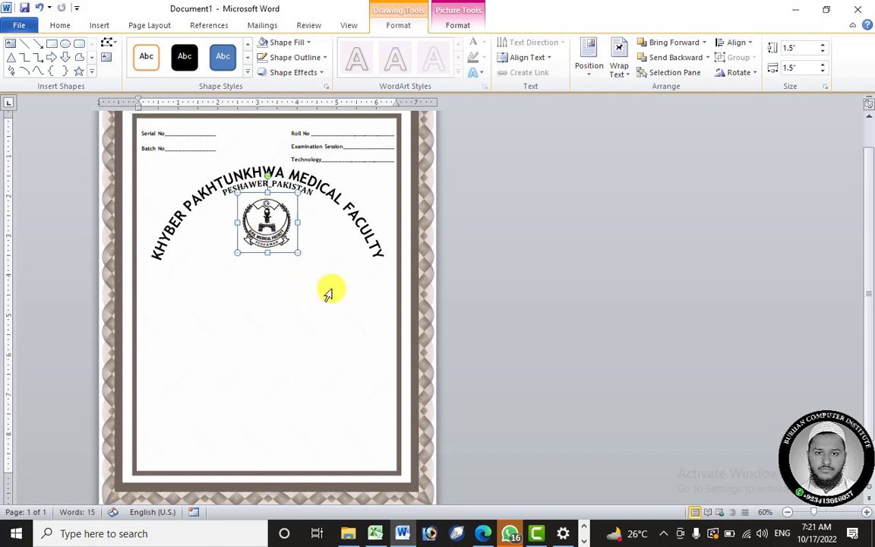
{"action": "left_click", "coordinate": [737, 43]}
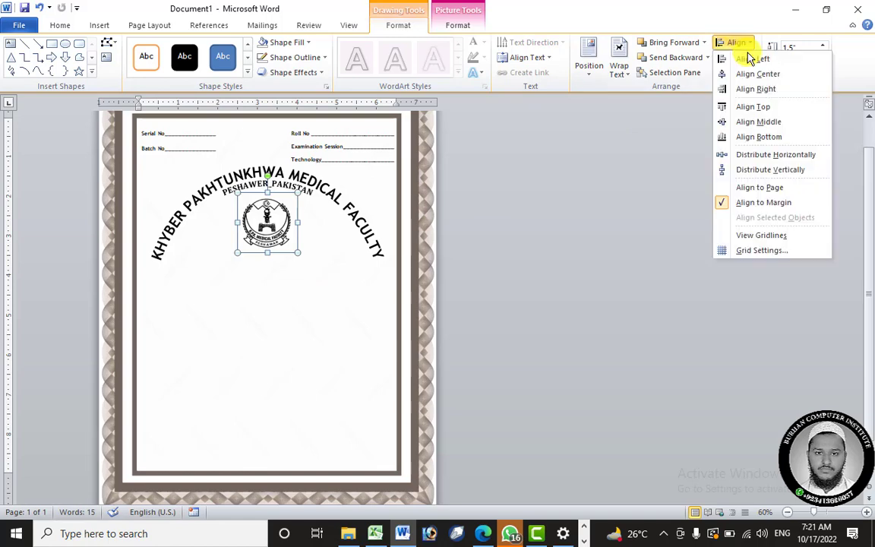
{"action": "left_click", "coordinate": [760, 74]}
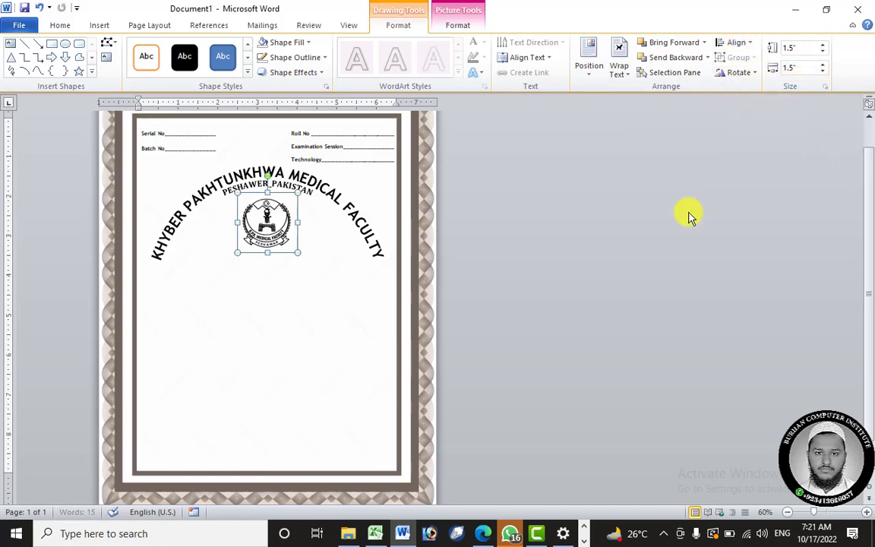
{"action": "left_click", "coordinate": [552, 239]}
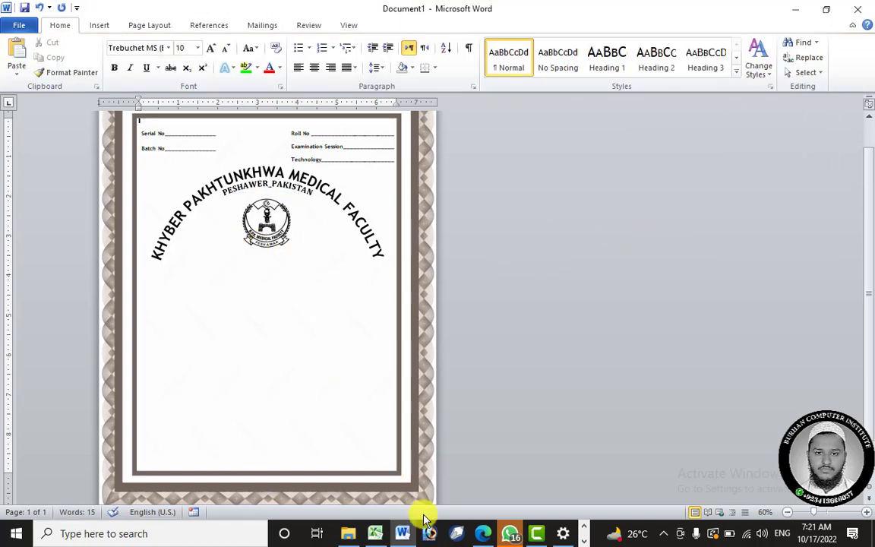
{"action": "left_click", "coordinate": [483, 533]}
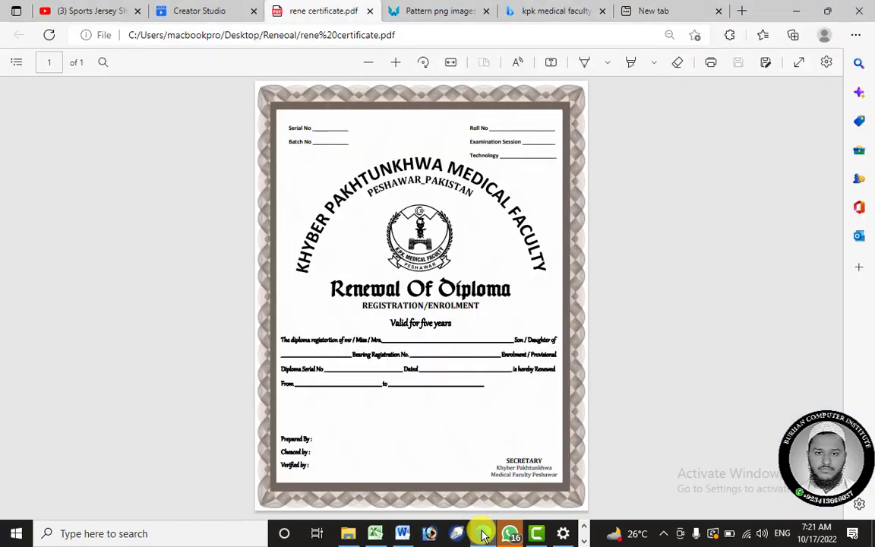
{"action": "left_click", "coordinate": [484, 533]}
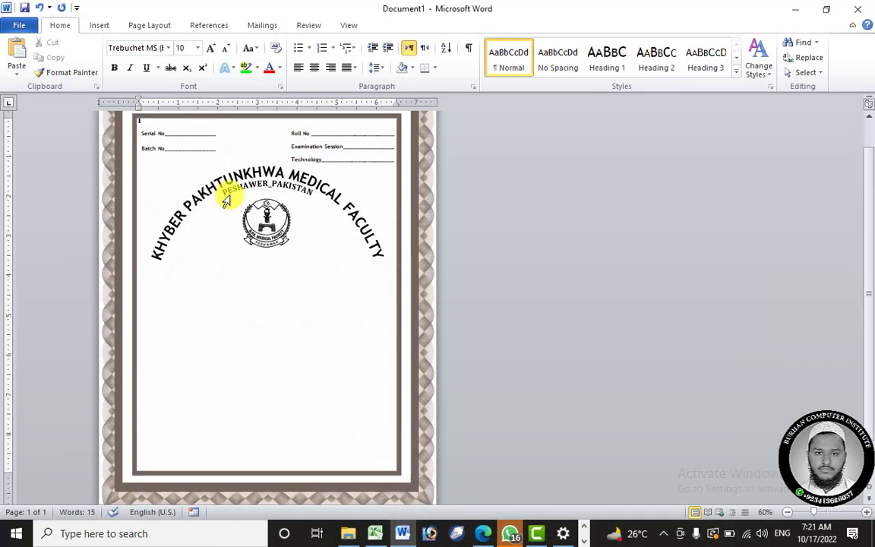
{"action": "left_click", "coordinate": [100, 25]}
{"action": "left_click", "coordinate": [199, 72]}
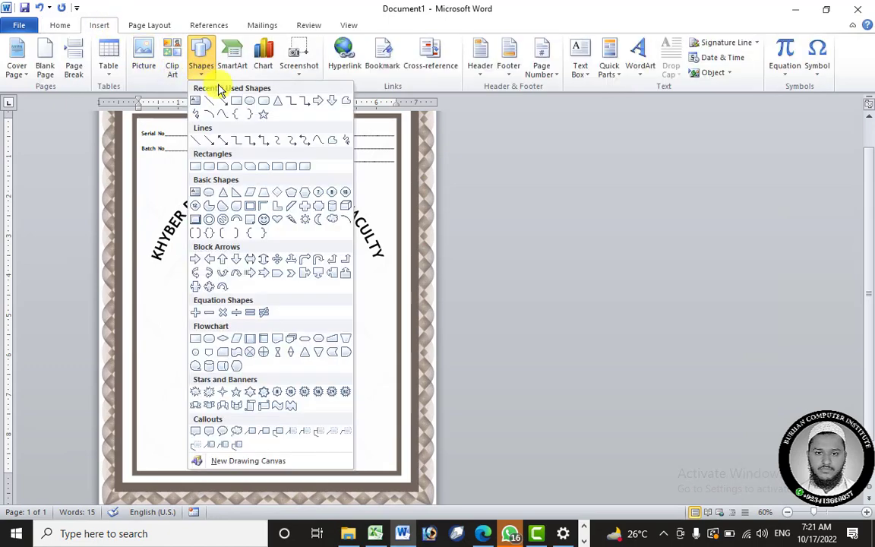
{"action": "left_click", "coordinate": [561, 277]}
- Duplicate the Serial No and Batch No text box beneath the emblem, enlarging the copy in width and height
{"action": "left_click", "coordinate": [171, 134]}
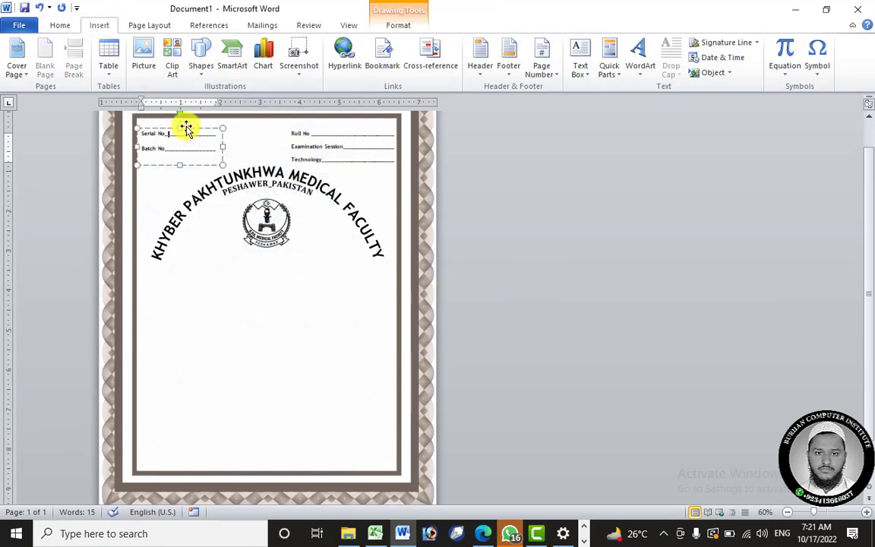
{"action": "left_click_drag", "start_coordinate": [190, 132], "coordinate": [369, 280]}
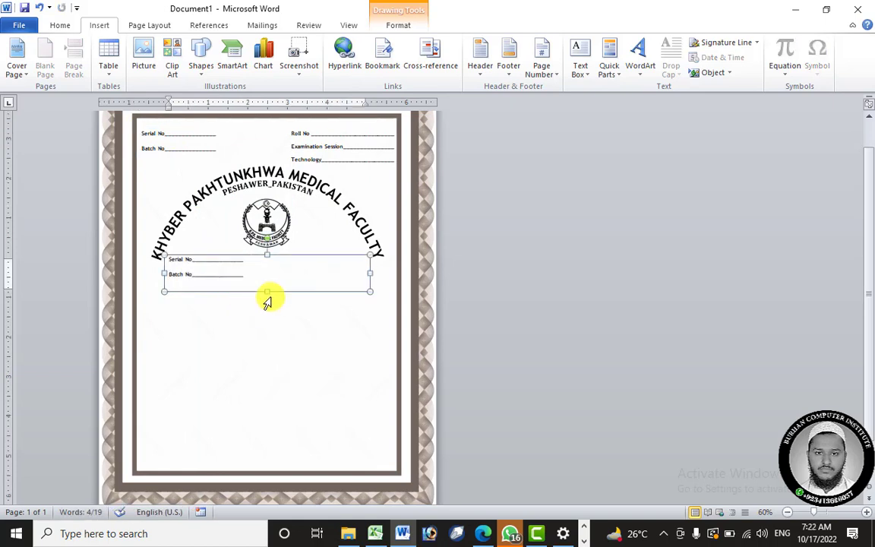
{"action": "left_click_drag", "start_coordinate": [270, 294], "coordinate": [263, 316]}
- Delete the Serial No and Batch No lines from the text box beneath the emblem
{"action": "left_click", "coordinate": [276, 281]}
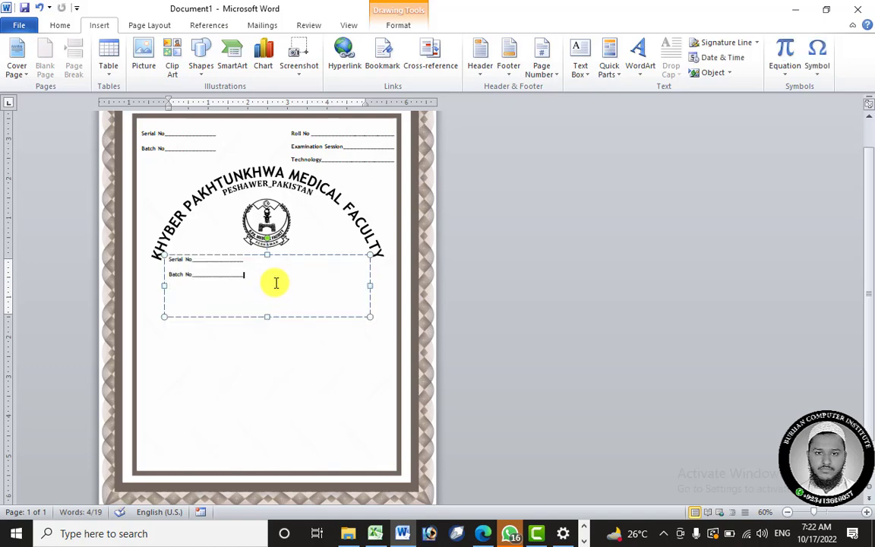
{"action": "left_click_drag", "start_coordinate": [275, 281], "coordinate": [159, 258]}
{"action": "key", "text": "Delete"}
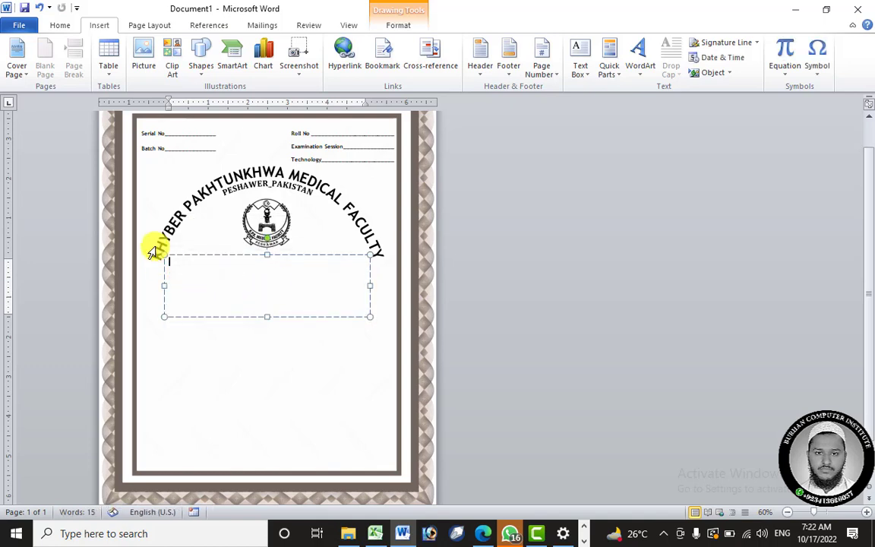
- Switch to Edge and copy the lines from "Renewal Of Diploma" through "Valid for five years" in the reference PDF
{"action": "left_click", "coordinate": [483, 534]}
{"action": "left_click_drag", "start_coordinate": [452, 325], "coordinate": [342, 289]}
{"action": "key", "text": "ctrl+c"}
{"action": "right_click", "coordinate": [342, 289]}
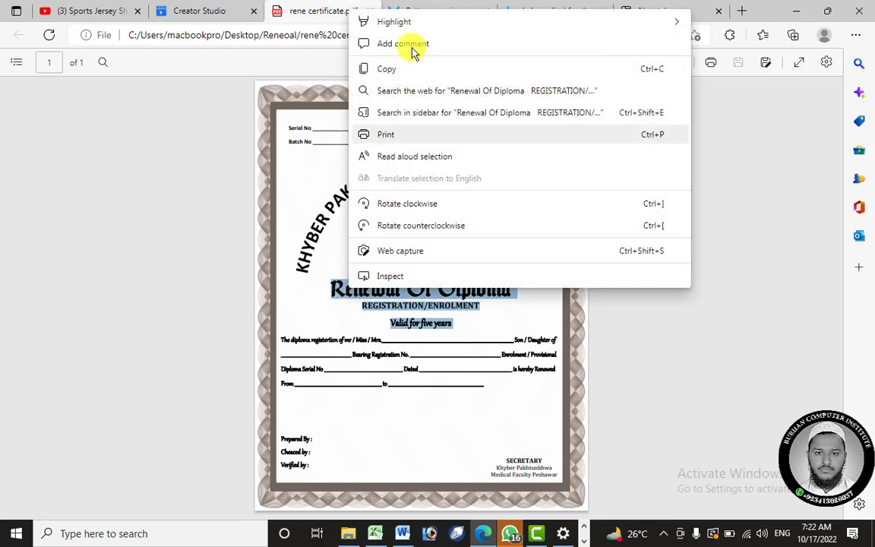
{"action": "left_click", "coordinate": [393, 68]}
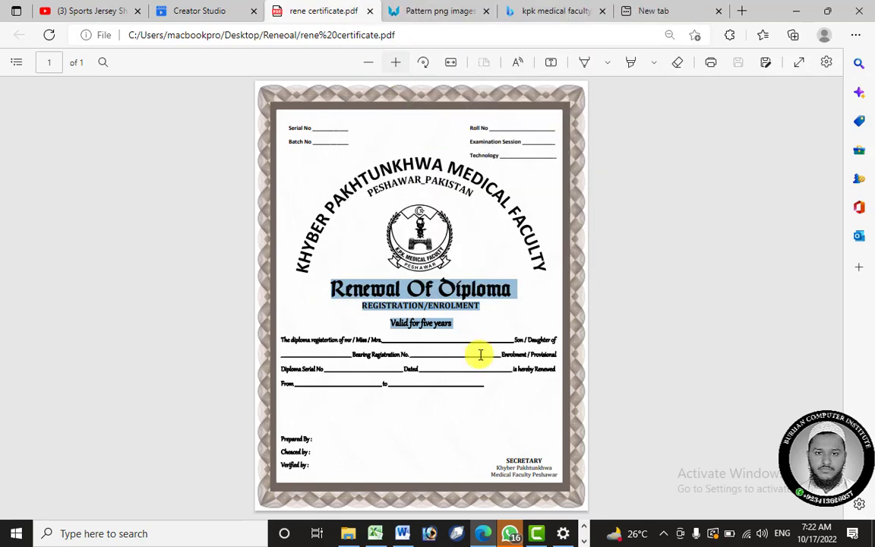
- Switch to Word, paste the copied lines as text only into the empty text box beneath the emblem, and center the "Renewal Of Diploma" line
{"action": "left_click", "coordinate": [402, 536]}
{"action": "right_click", "coordinate": [231, 260]}
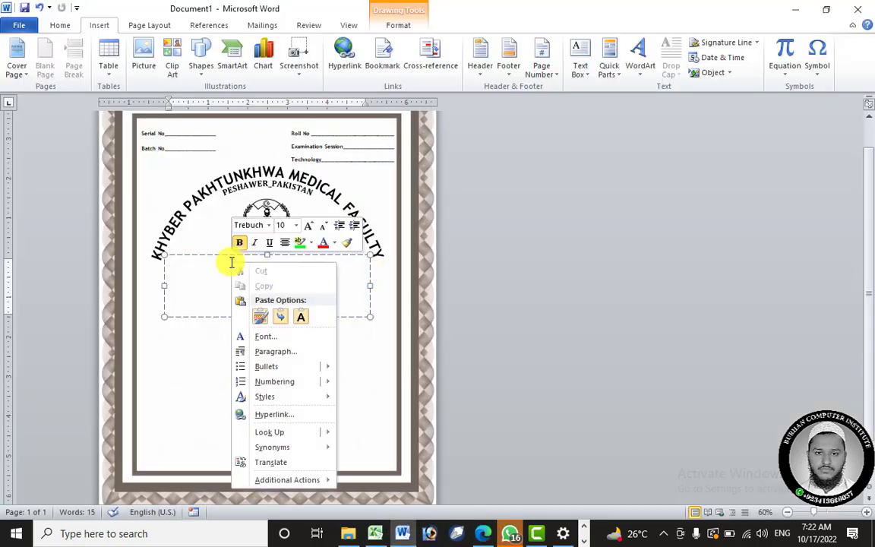
{"action": "left_click", "coordinate": [259, 317]}
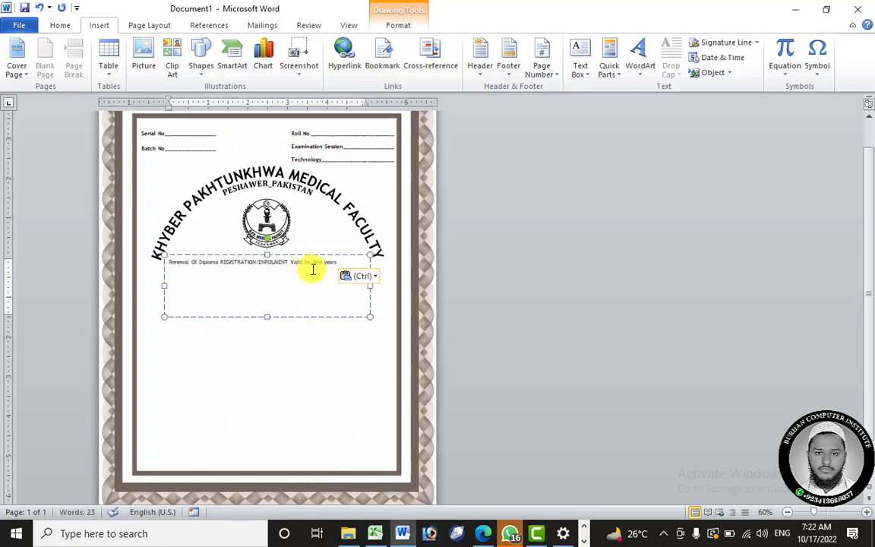
{"action": "key", "text": "ctrl+z"}
{"action": "right_click", "coordinate": [269, 262]}
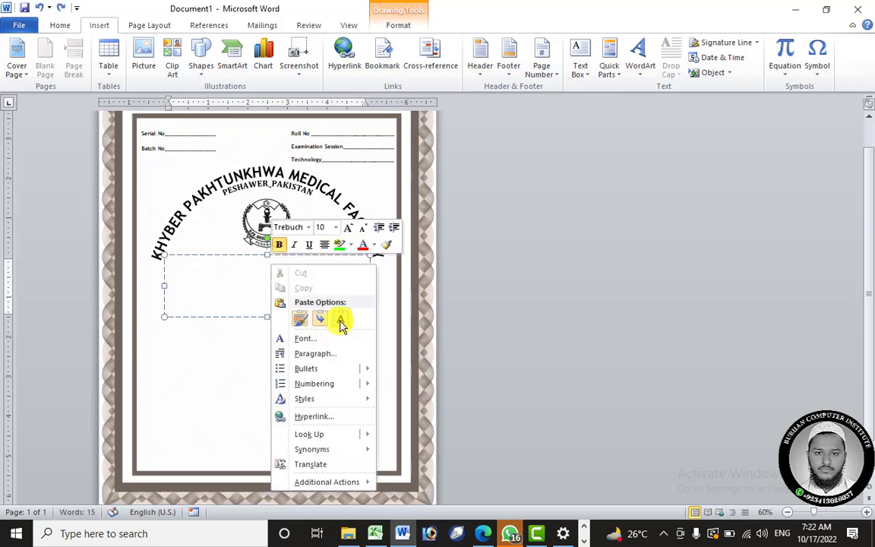
{"action": "left_click", "coordinate": [341, 321]}
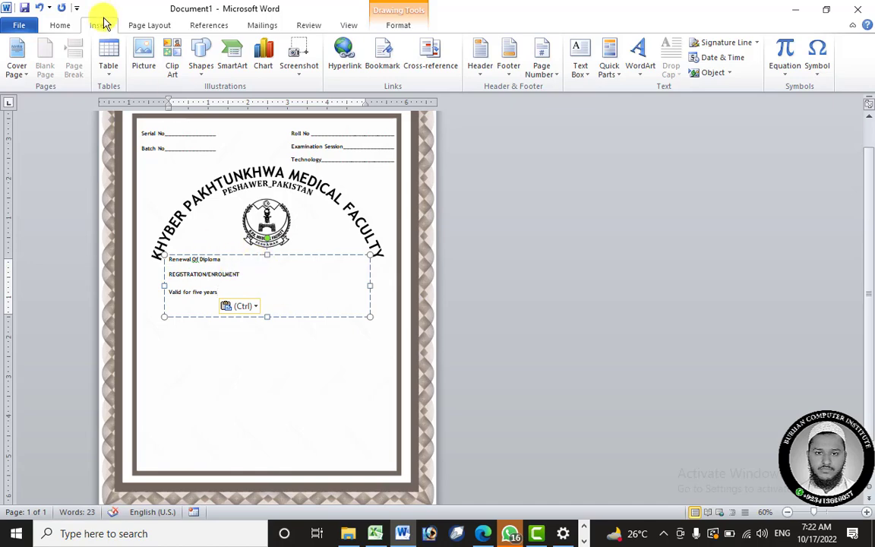
{"action": "left_click", "coordinate": [60, 25]}
{"action": "left_click", "coordinate": [314, 69]}
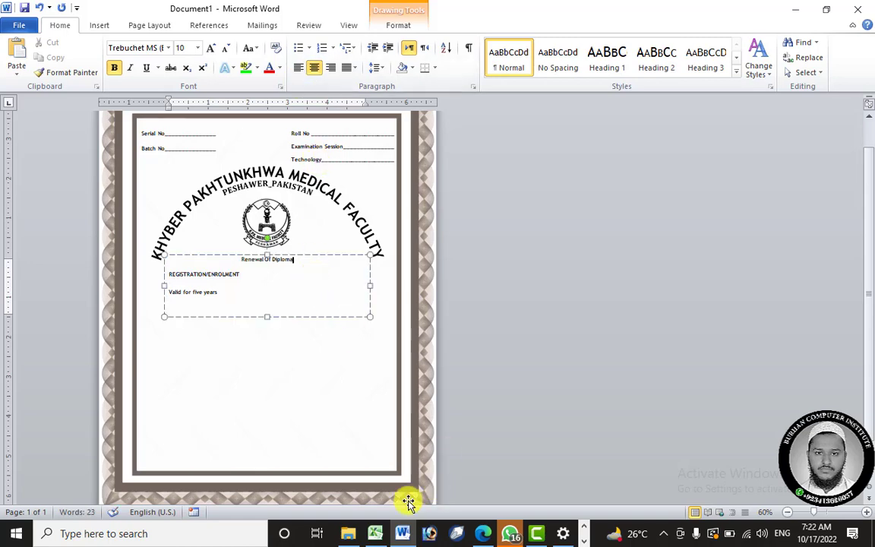
- Switch to File Explorer and install the Salterio Shadow_0 font from the Reneoal folder, replacing the existing installation
{"action": "left_click", "coordinate": [347, 534]}
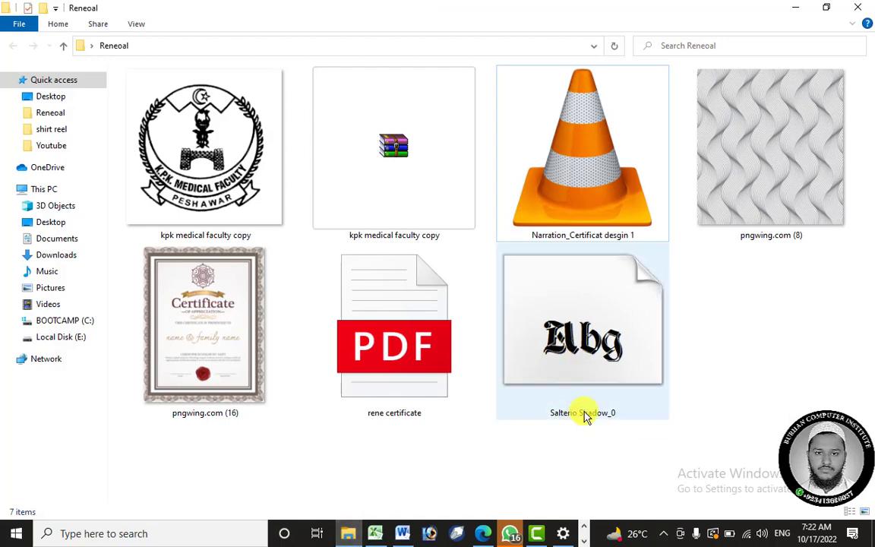
{"action": "double_click", "coordinate": [623, 351]}
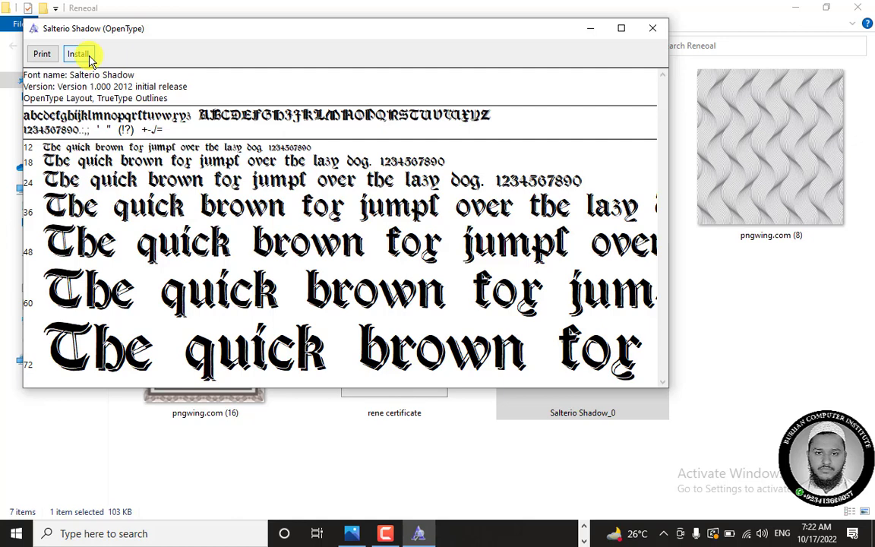
{"action": "left_click", "coordinate": [87, 59]}
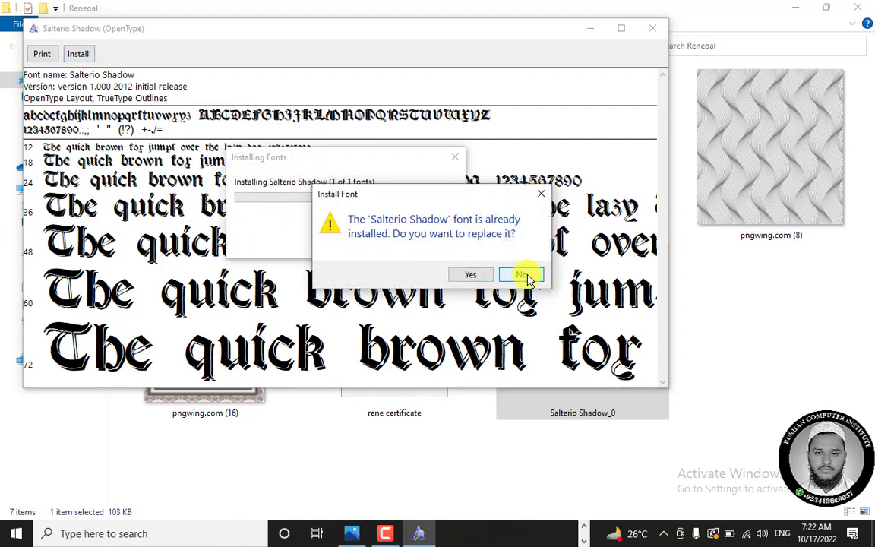
{"action": "left_click", "coordinate": [465, 275]}
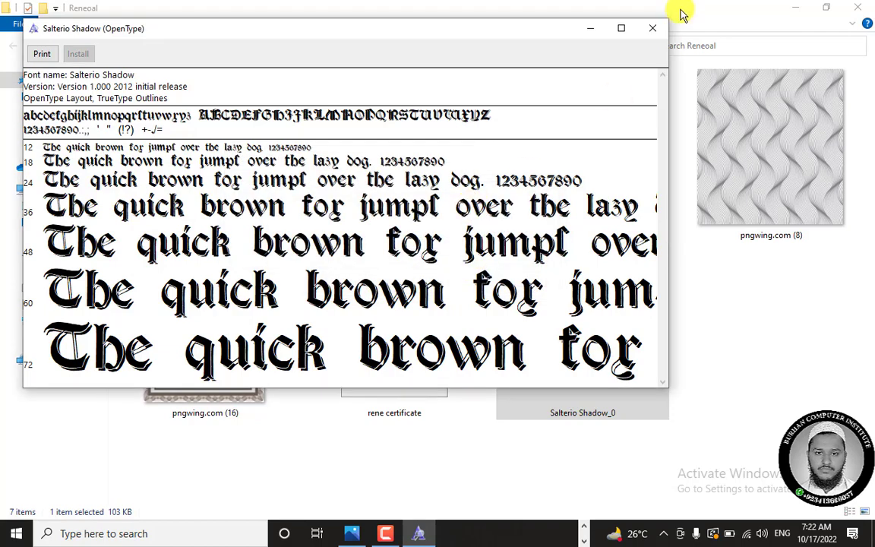
{"action": "left_click", "coordinate": [654, 29]}
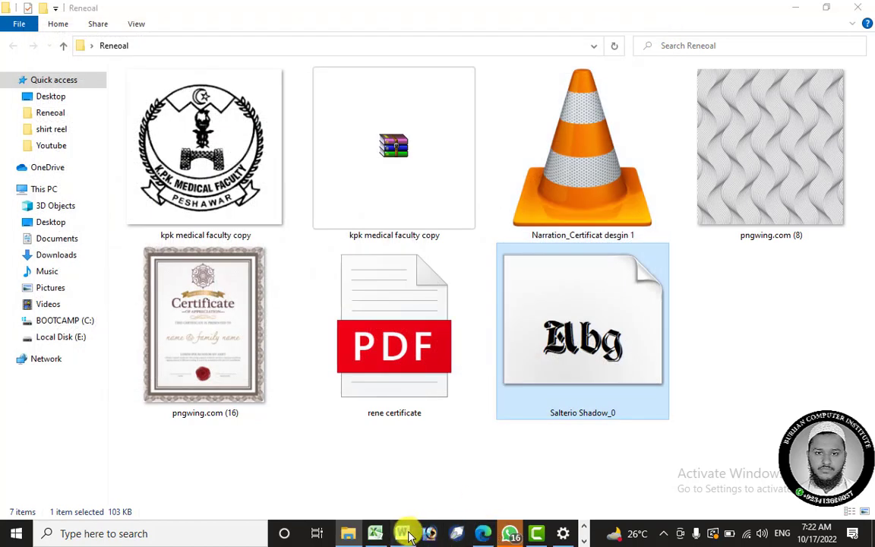
- Return to Word and set the font of the "Renewal Of Diploma" line to Salterio Shadow
{"action": "left_click", "coordinate": [404, 533]}
{"action": "left_click_drag", "start_coordinate": [298, 265], "coordinate": [240, 259]}
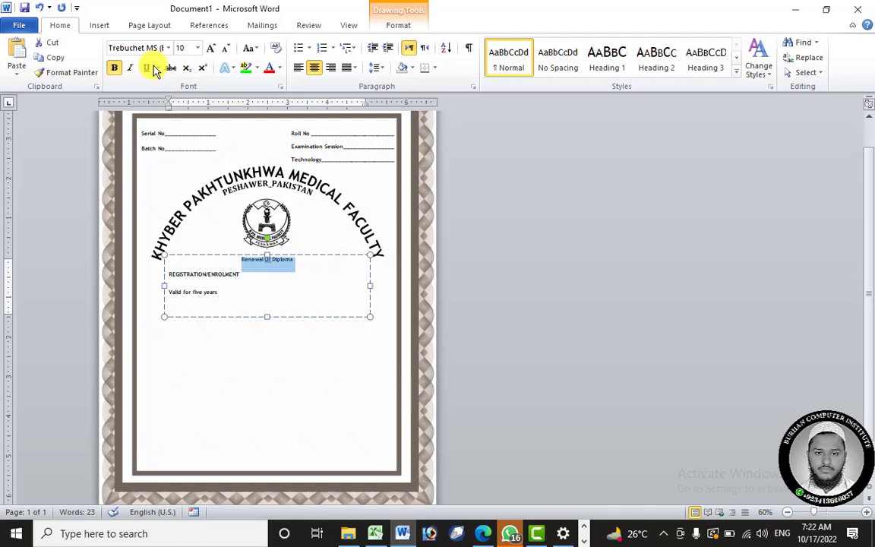
{"action": "left_click", "coordinate": [171, 51]}
{"action": "left_click", "coordinate": [170, 50]}
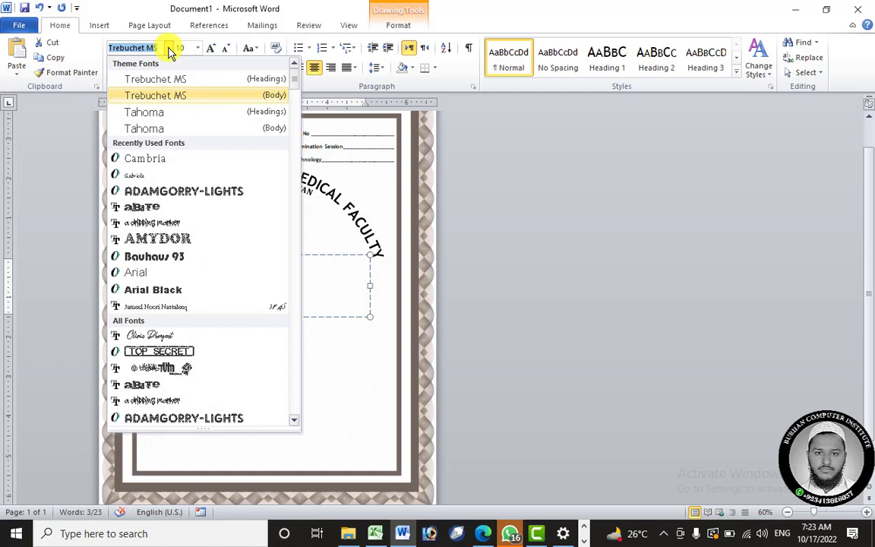
{"action": "type", "text": "s"}
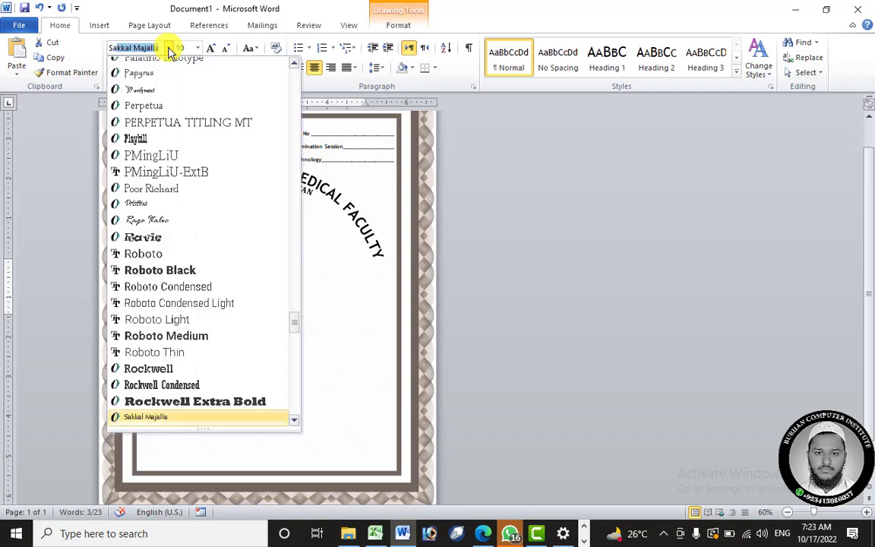
{"action": "key", "text": "Down"}
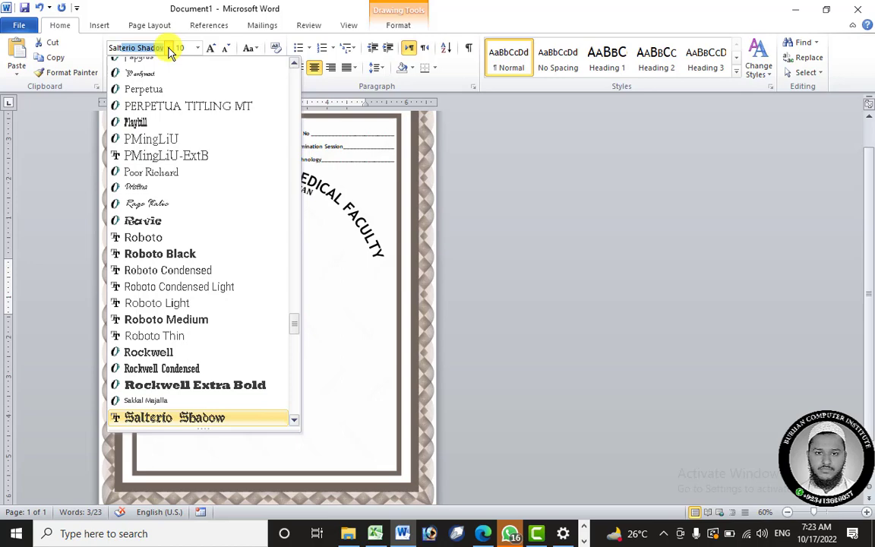
{"action": "left_click", "coordinate": [188, 420]}
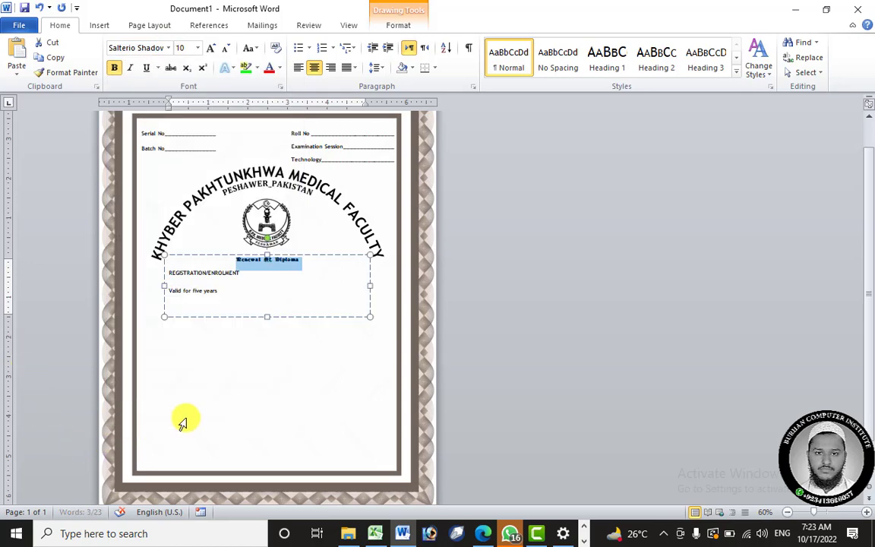
- Enlarge the "Renewal Of Diploma" line to 36 pt and remove its bold formatting, keeping it centered
{"action": "left_click", "coordinate": [212, 50]}
{"action": "left_click", "coordinate": [212, 51]}
{"action": "left_click", "coordinate": [212, 51]}
{"action": "left_click", "coordinate": [212, 50]}
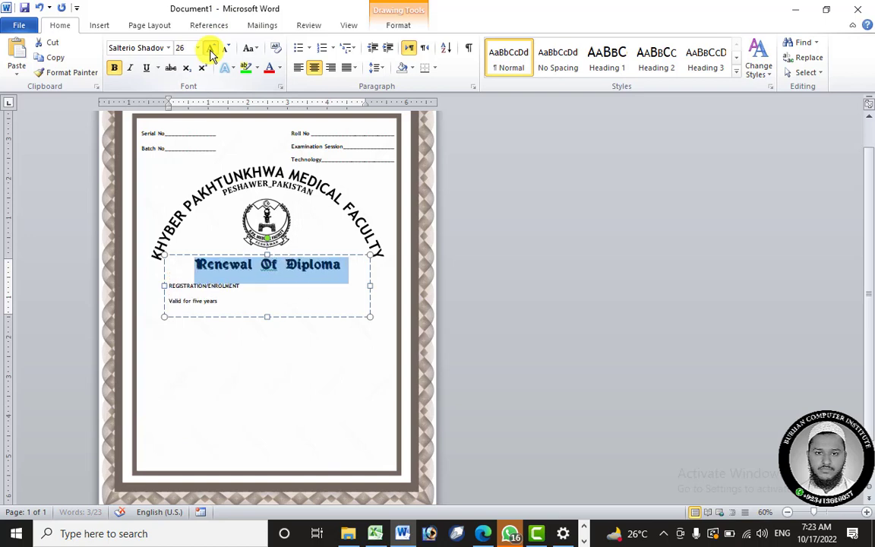
{"action": "left_click", "coordinate": [212, 50]}
{"action": "left_click", "coordinate": [212, 50]}
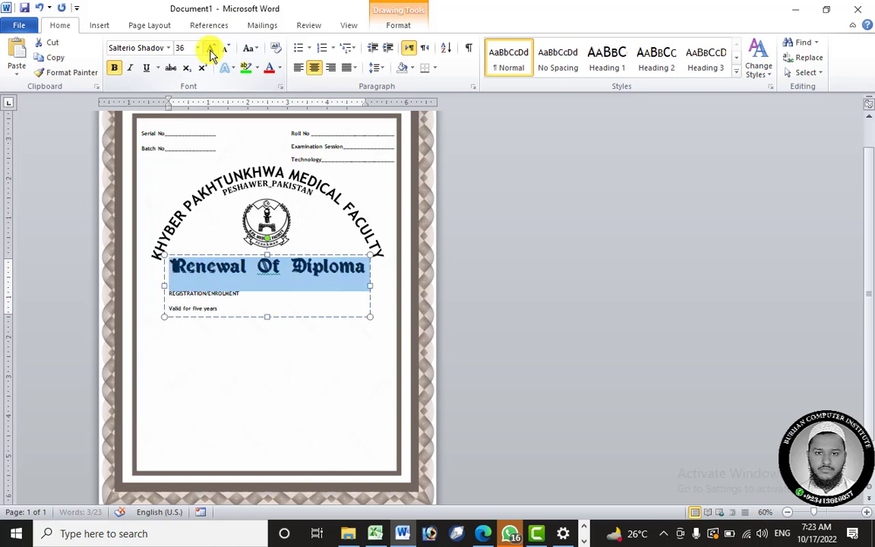
{"action": "left_click", "coordinate": [115, 70]}
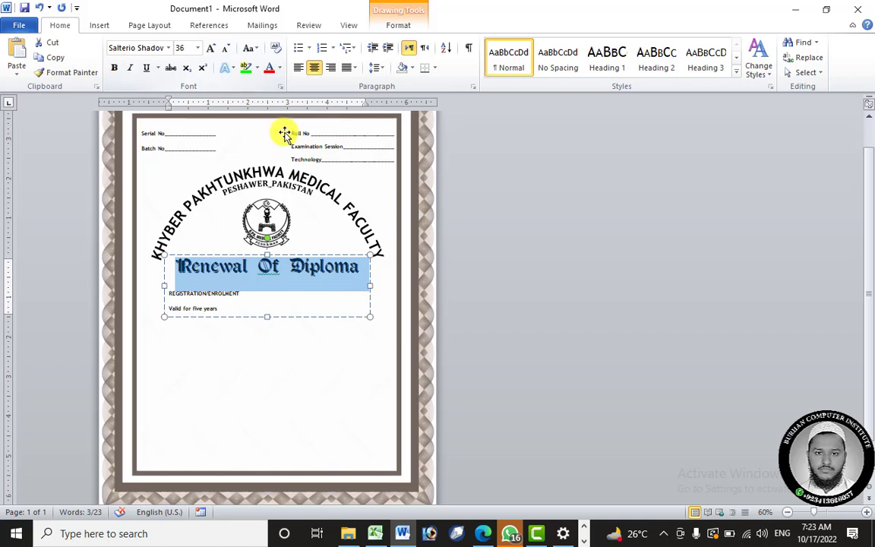
{"action": "left_click", "coordinate": [314, 68]}
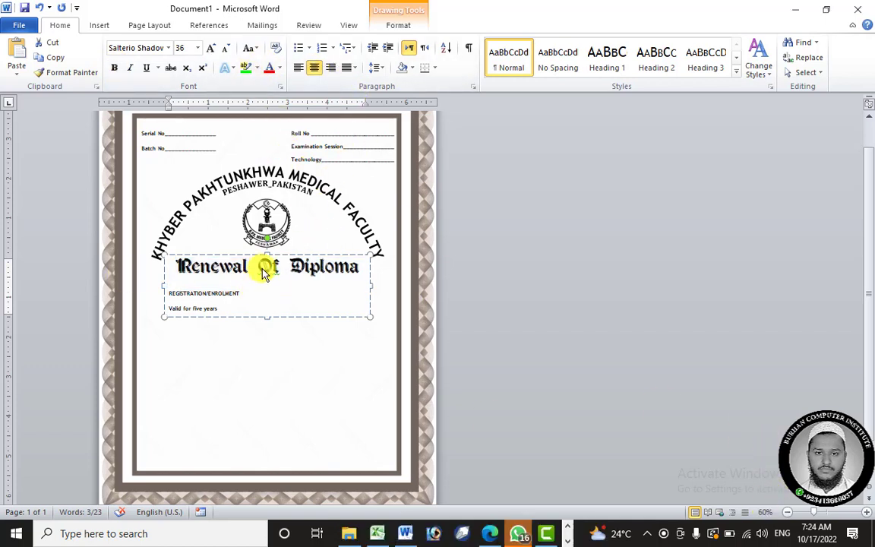
{"action": "triple_click", "coordinate": [263, 268]}
- Center the "REGISTRATION/ENROLMENT" line and enlarge it to 20 pt
{"action": "left_click", "coordinate": [225, 295]}
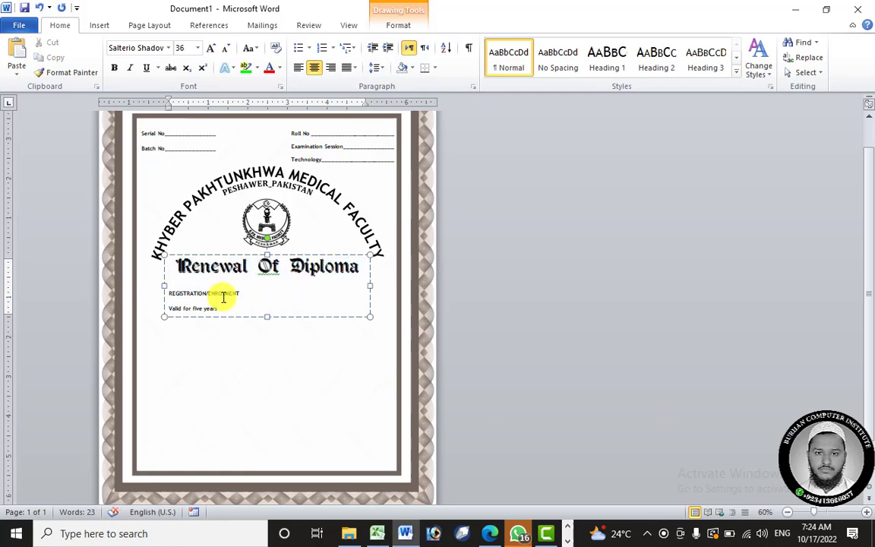
{"action": "left_click_drag", "start_coordinate": [224, 298], "coordinate": [168, 297]}
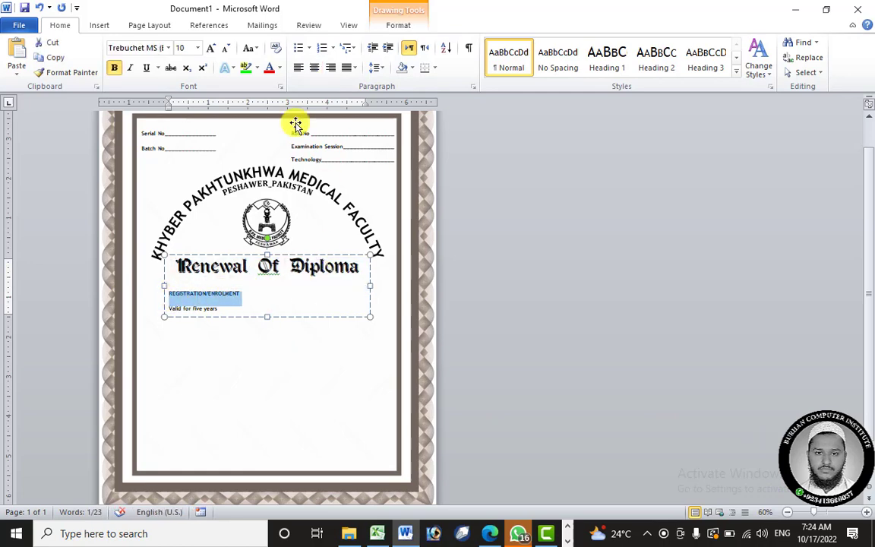
{"action": "left_click", "coordinate": [314, 68]}
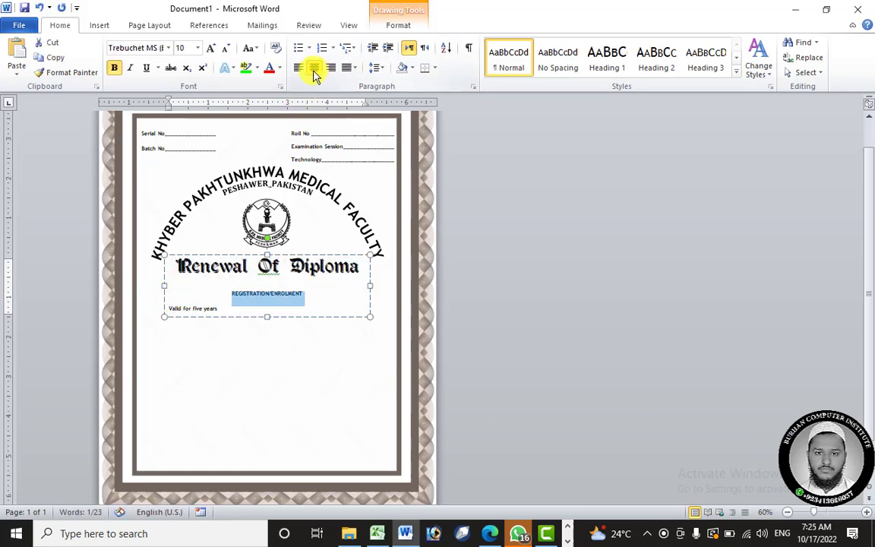
{"action": "left_click", "coordinate": [212, 48]}
{"action": "left_click", "coordinate": [213, 49]}
{"action": "left_click", "coordinate": [213, 48]}
{"action": "left_click", "coordinate": [213, 48]}
{"action": "left_click", "coordinate": [212, 48]}
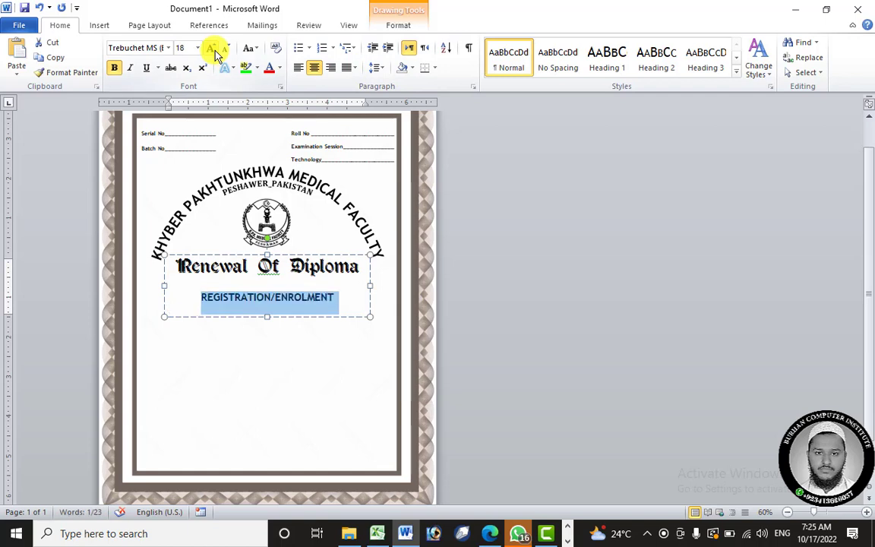
{"action": "left_click", "coordinate": [213, 48]}
- Extend the text box downward, then center the "Valid for five years" line and enlarge it to 18 pt
{"action": "left_click", "coordinate": [264, 316]}
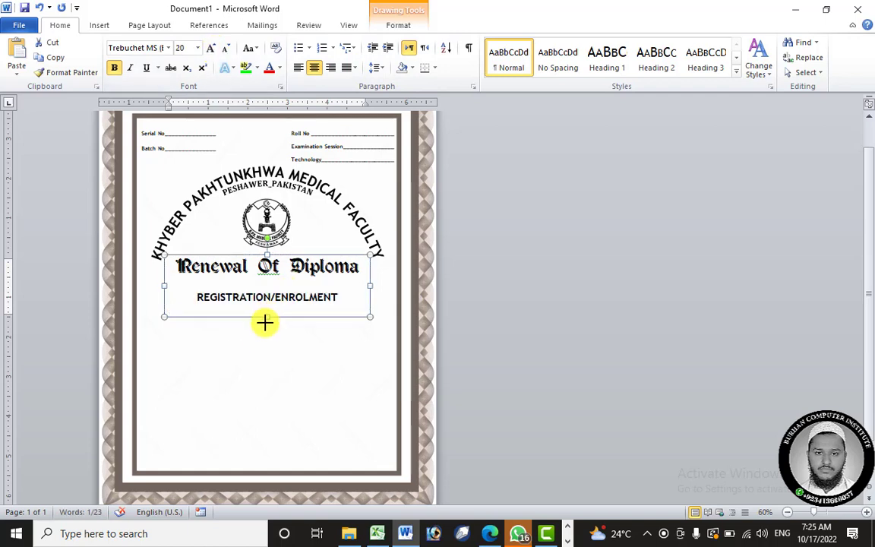
{"action": "left_click_drag", "start_coordinate": [266, 317], "coordinate": [265, 372]}
{"action": "left_click_drag", "start_coordinate": [214, 327], "coordinate": [172, 324]}
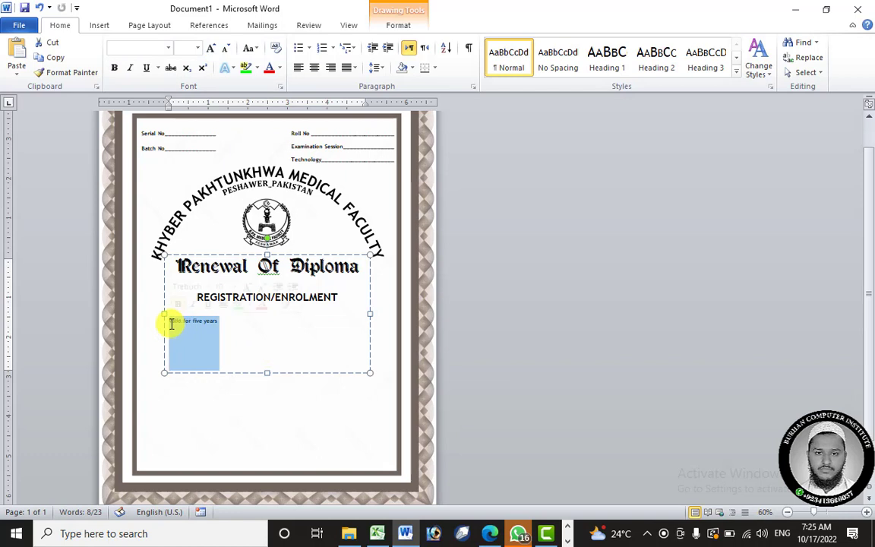
{"action": "left_click", "coordinate": [314, 68]}
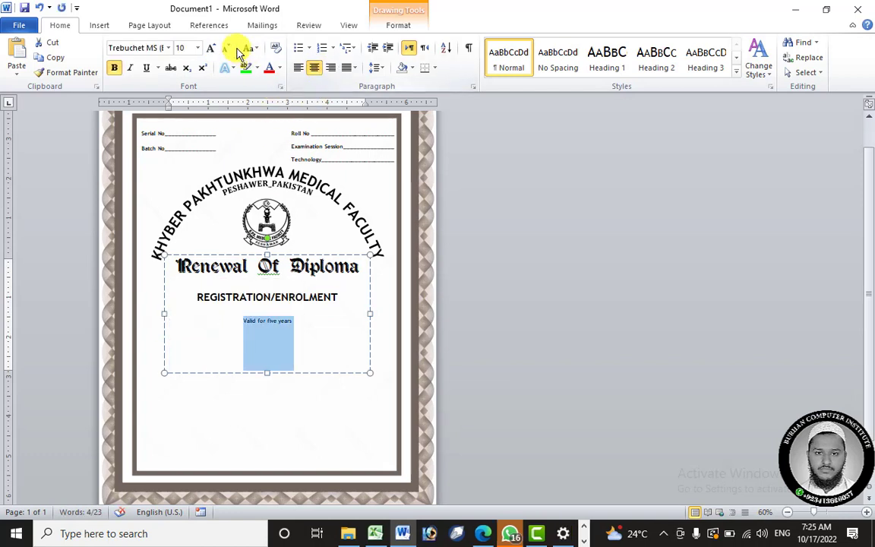
{"action": "left_click", "coordinate": [212, 50]}
{"action": "left_click", "coordinate": [211, 50]}
{"action": "left_click", "coordinate": [211, 51]}
{"action": "left_click", "coordinate": [211, 50]}
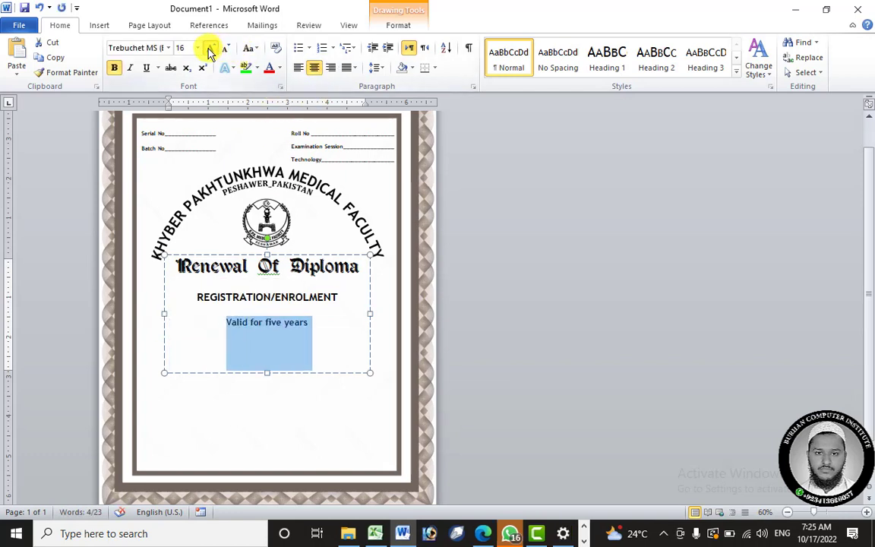
{"action": "left_click", "coordinate": [211, 51]}
- Change the font of the "Valid for five years" line to Gabriola
{"action": "left_click_drag", "start_coordinate": [318, 326], "coordinate": [219, 324]}
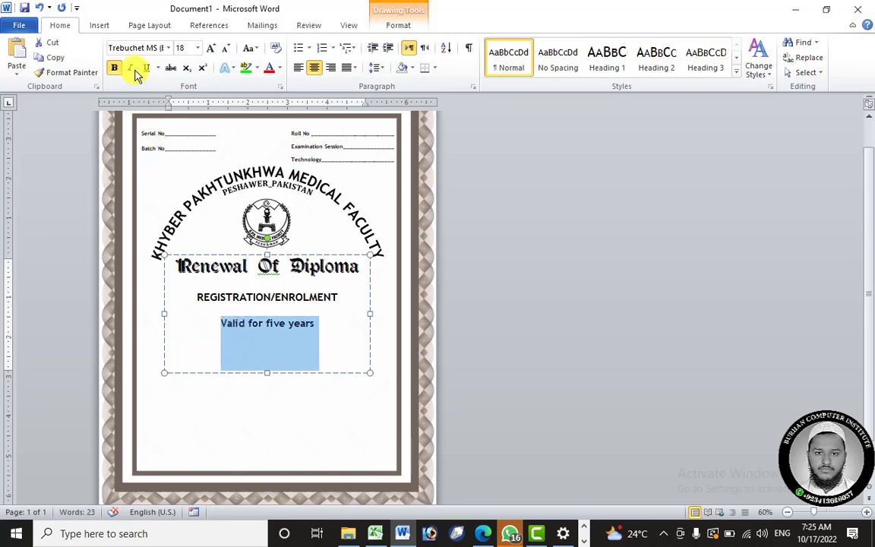
{"action": "left_click", "coordinate": [169, 47]}
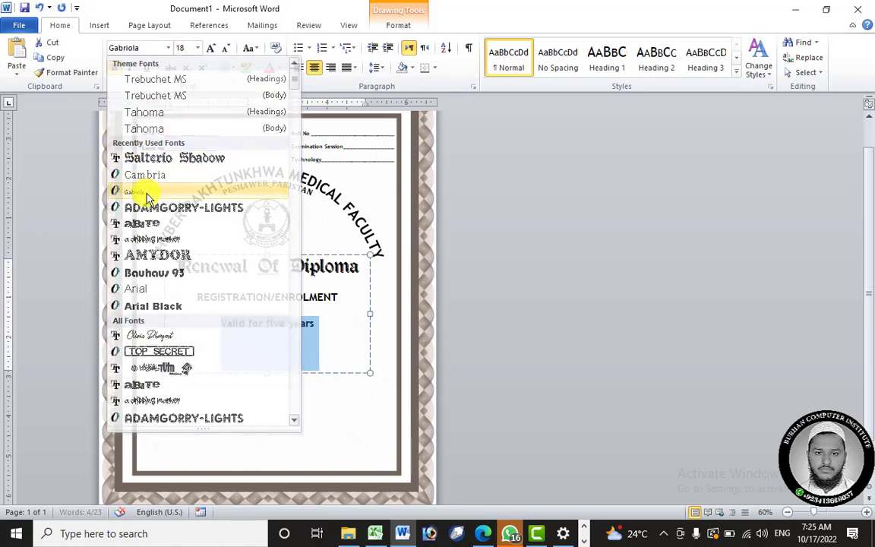
{"action": "left_click", "coordinate": [147, 191]}
{"action": "left_click", "coordinate": [282, 329]}
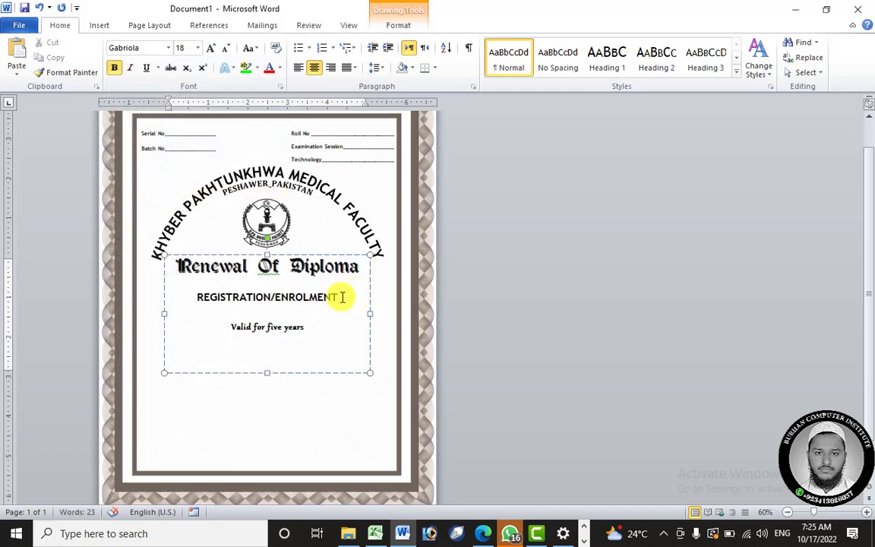
- Change the font of the "REGISTRATION/ENROLMENT" line to Cambria
{"action": "left_click_drag", "start_coordinate": [344, 297], "coordinate": [196, 297]}
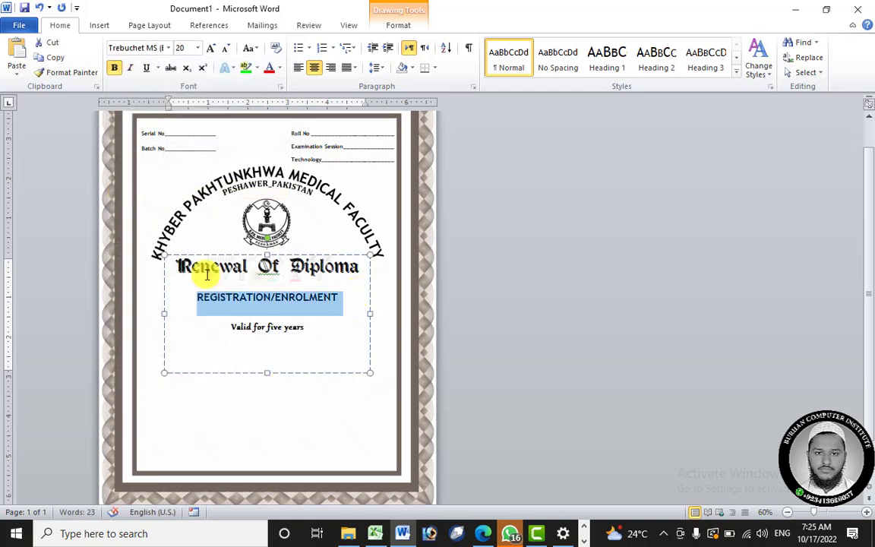
{"action": "left_click", "coordinate": [170, 50]}
{"action": "left_click", "coordinate": [171, 174]}
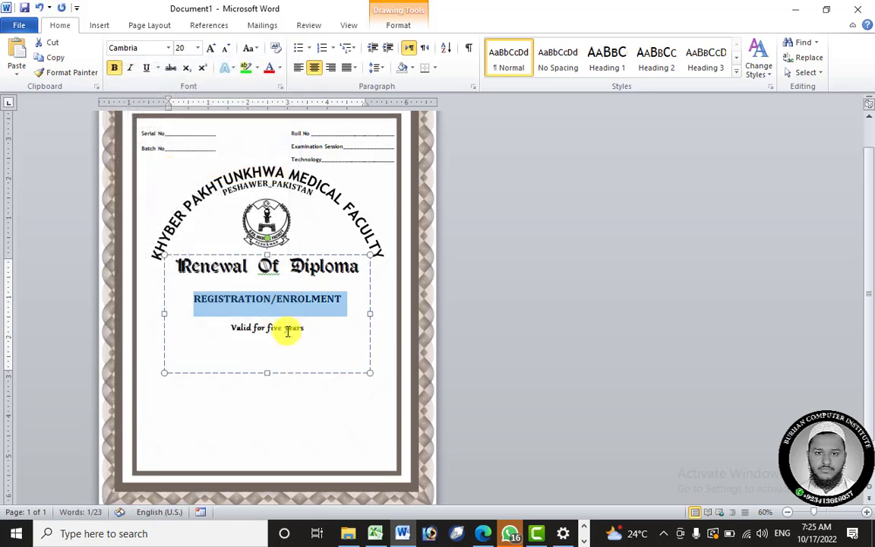
{"action": "left_click", "coordinate": [289, 329]}
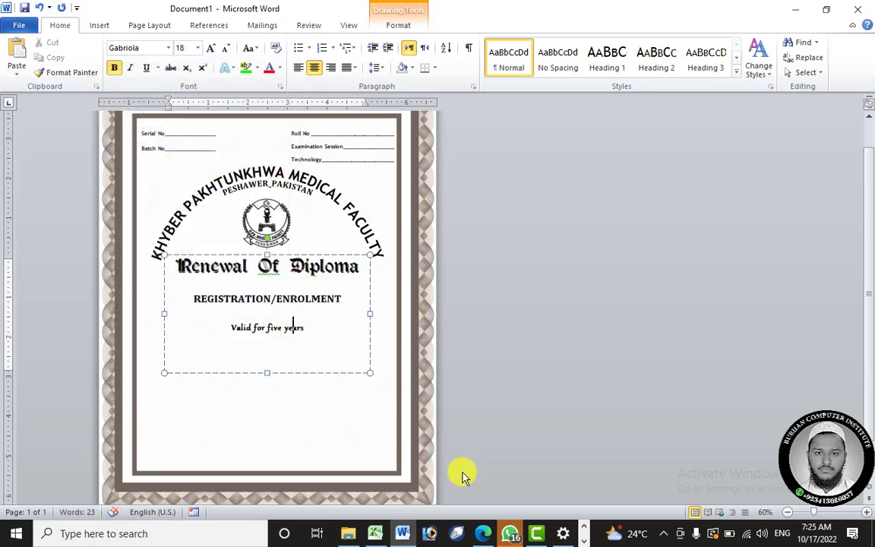
- Set the "Renewal Of Diploma" and "REGISTRATION/ENROLMENT" lines to 1.0 line spacing with 0 pt after each paragraph
{"action": "key", "text": "alt+Tab"}
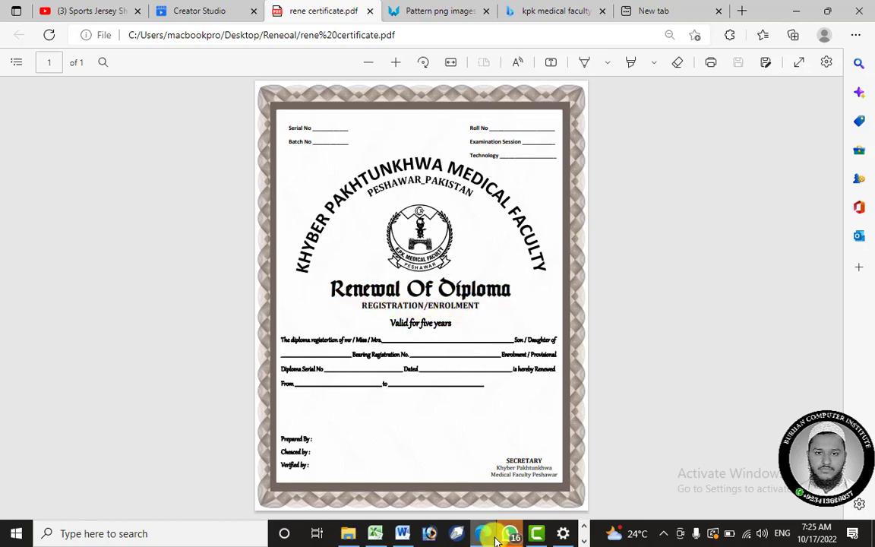
{"action": "left_click", "coordinate": [402, 533]}
{"action": "left_click_drag", "start_coordinate": [340, 307], "coordinate": [175, 263]}
{"action": "left_click", "coordinate": [376, 69]}
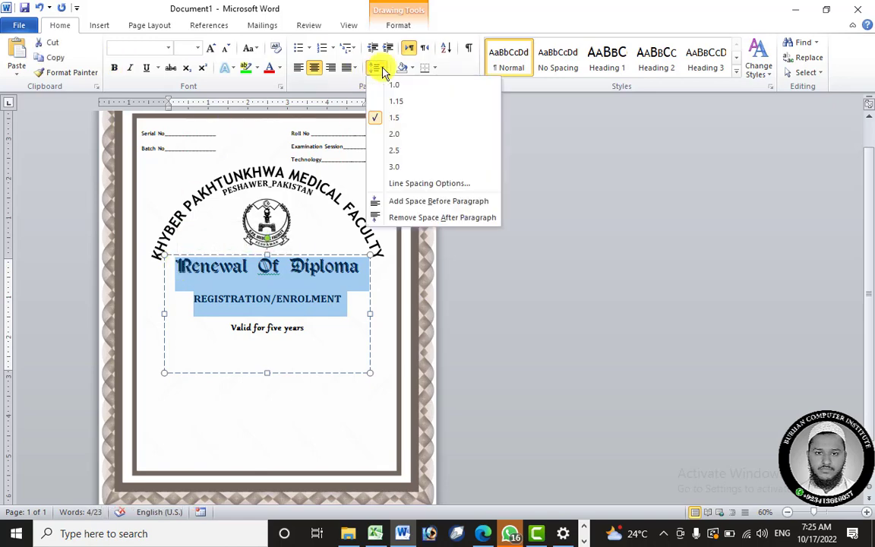
{"action": "left_click", "coordinate": [404, 87]}
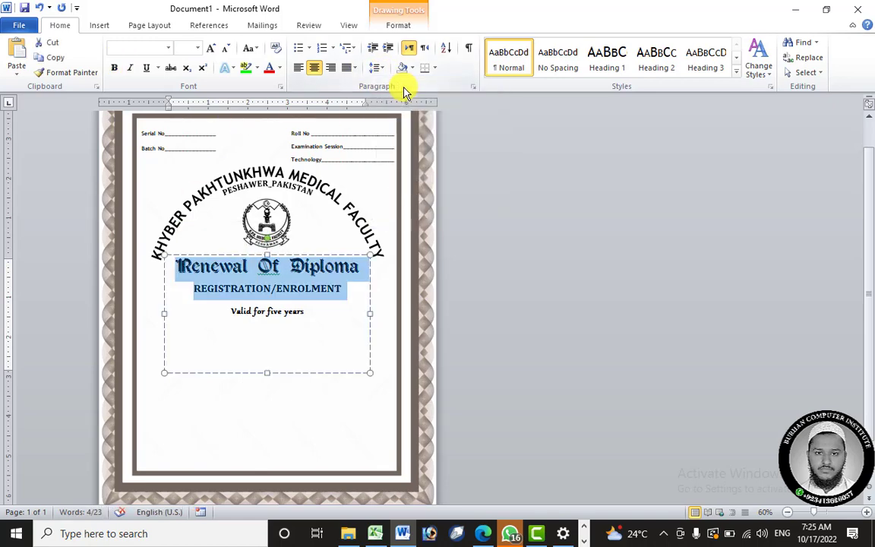
{"action": "left_click", "coordinate": [146, 25]}
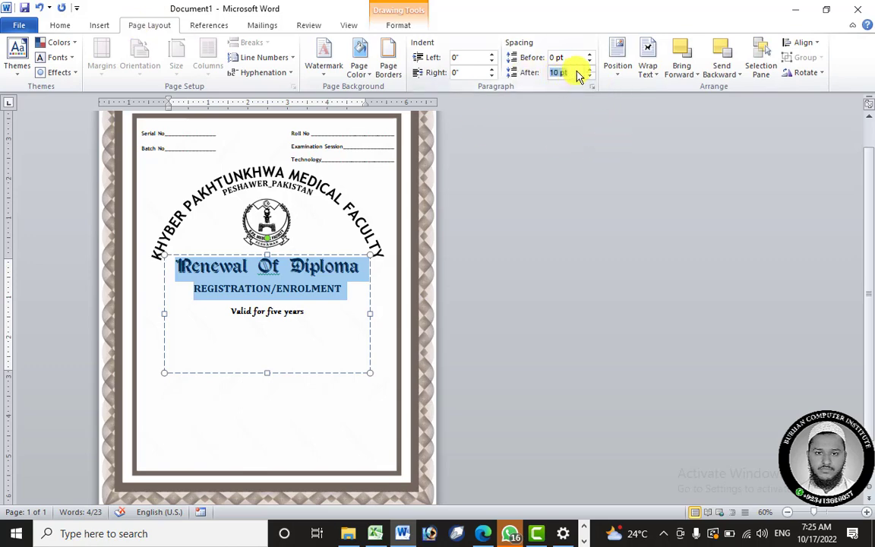
{"action": "key", "text": "Return"}
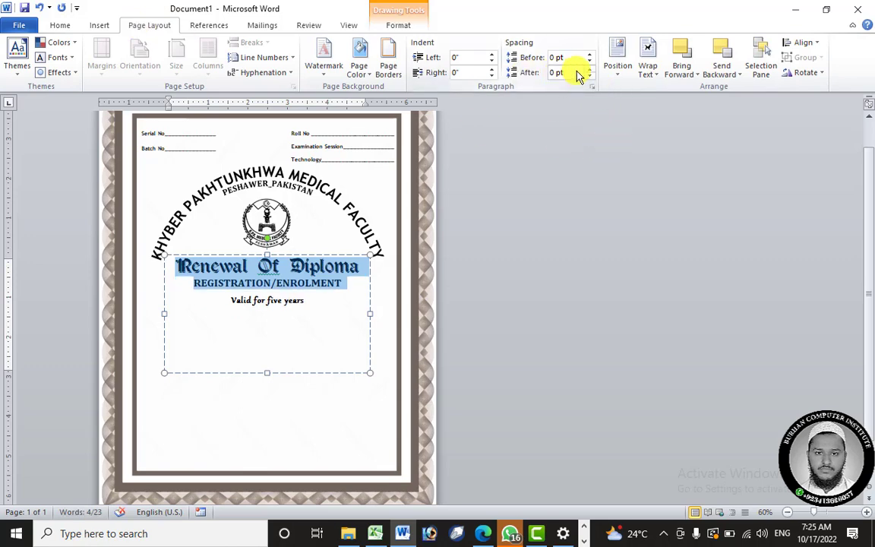
{"action": "left_click", "coordinate": [333, 298]}
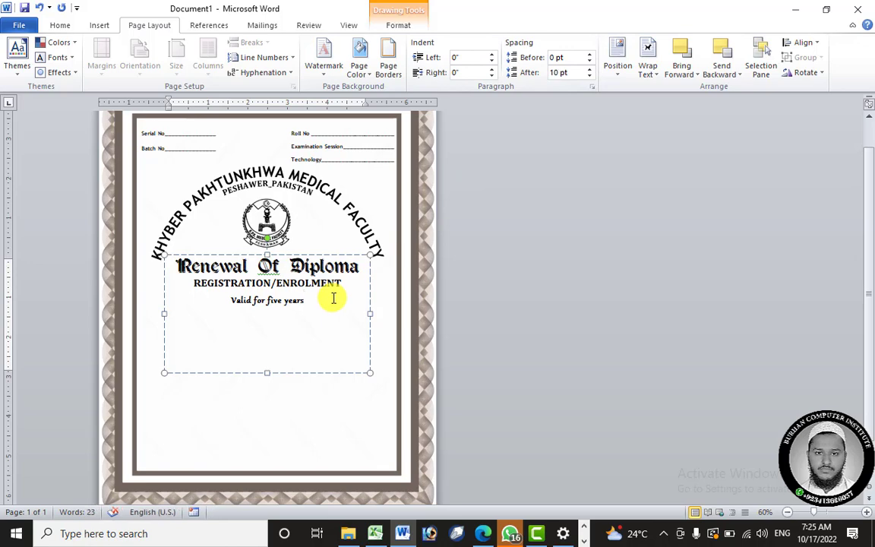
- Enlarge the "Valid for five years" line by three font-size steps
{"action": "left_click_drag", "start_coordinate": [299, 301], "coordinate": [230, 302]}
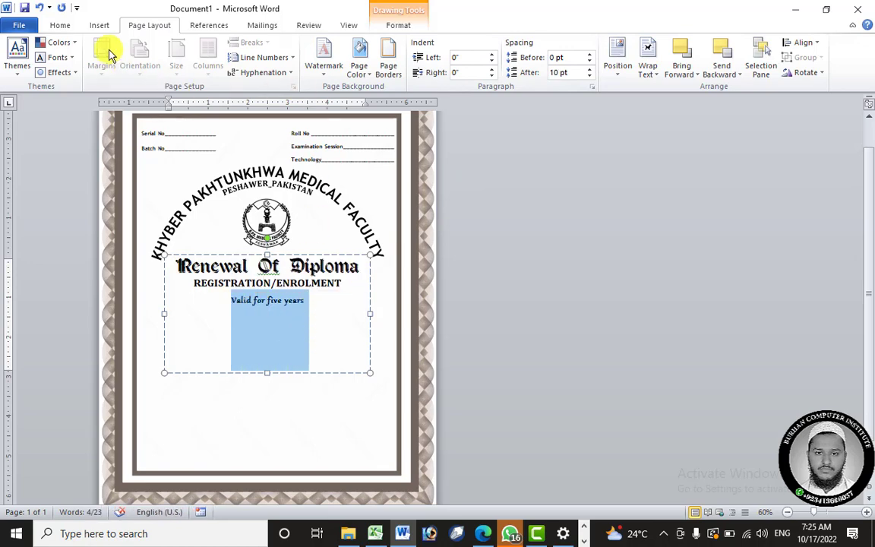
{"action": "left_click", "coordinate": [59, 25]}
{"action": "left_click", "coordinate": [210, 49]}
{"action": "left_click", "coordinate": [210, 50]}
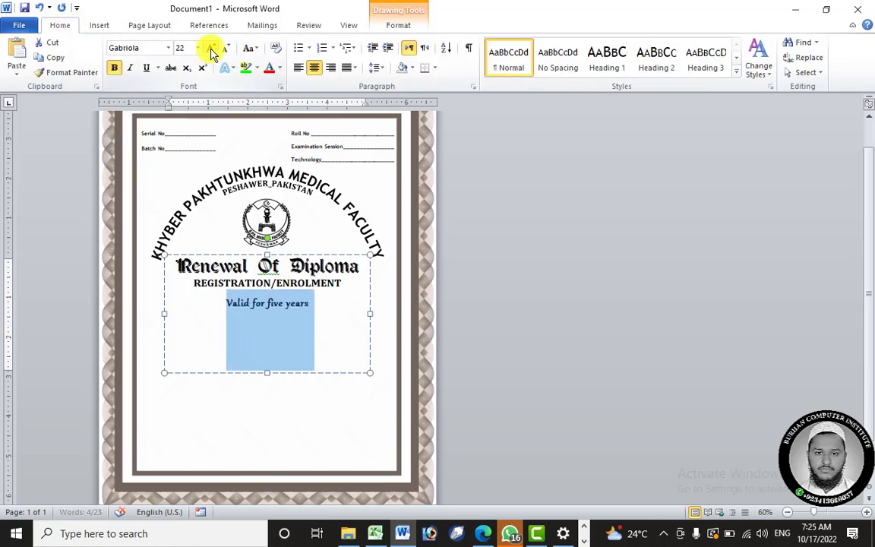
{"action": "left_click", "coordinate": [210, 50]}
{"action": "left_click", "coordinate": [339, 284]}
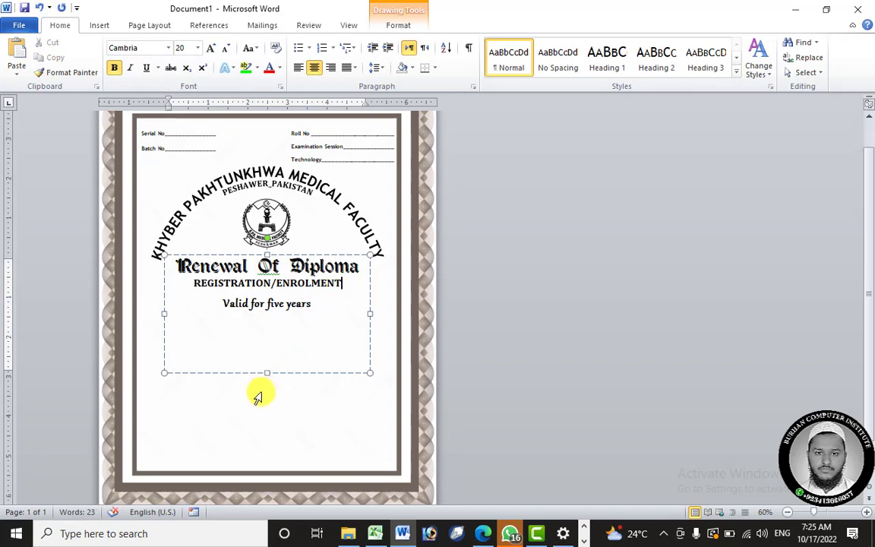
- Shorten the title text box to about 1.55" so it fits its three lines, and align it horizontally to the center
{"action": "left_click_drag", "start_coordinate": [268, 373], "coordinate": [265, 319]}
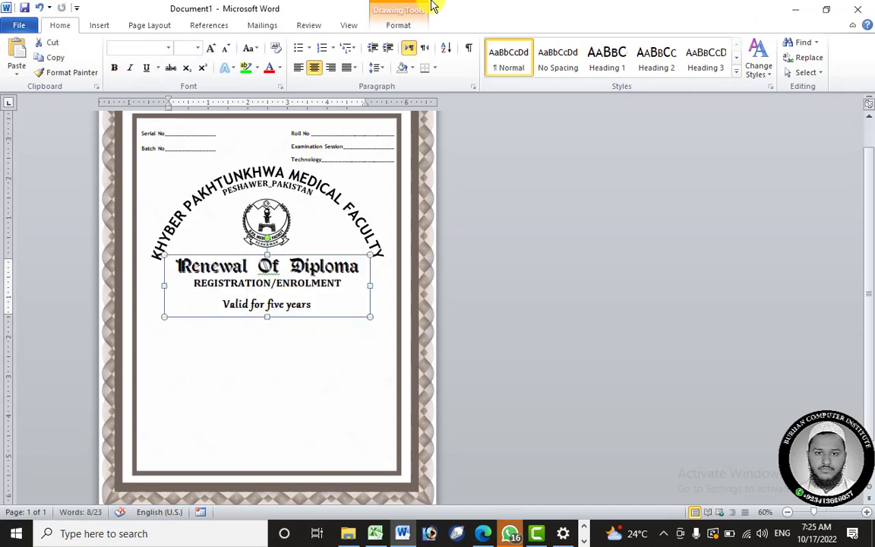
{"action": "left_click", "coordinate": [398, 25]}
{"action": "left_click", "coordinate": [733, 43]}
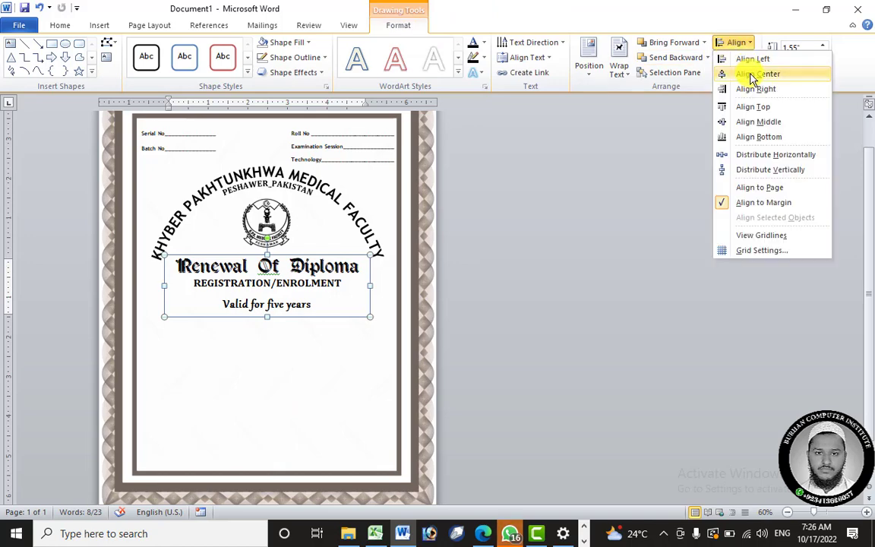
{"action": "left_click", "coordinate": [748, 74]}
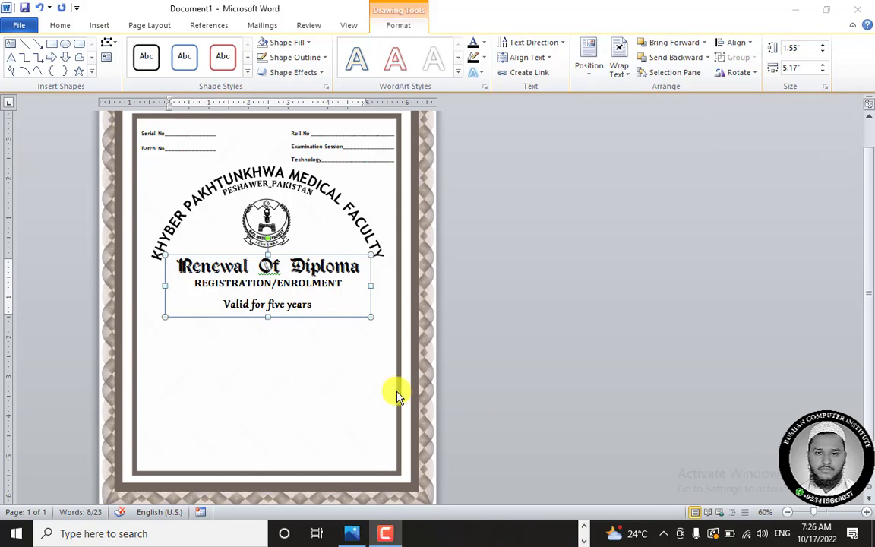
{"action": "left_click", "coordinate": [451, 249]}
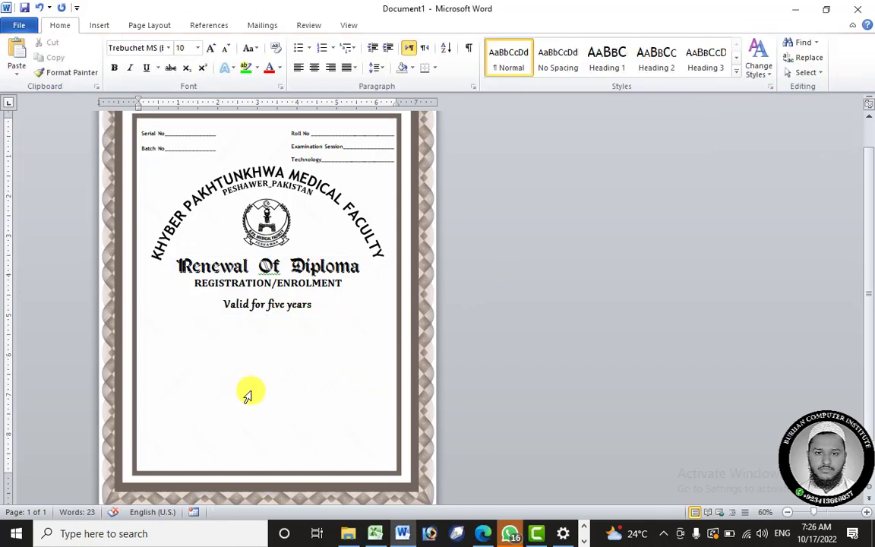
- Switch to the reference PDF and copy the phrase "The diploma registertion of mr / Miss / Mrs.", then return to Word
{"action": "left_click", "coordinate": [483, 534]}
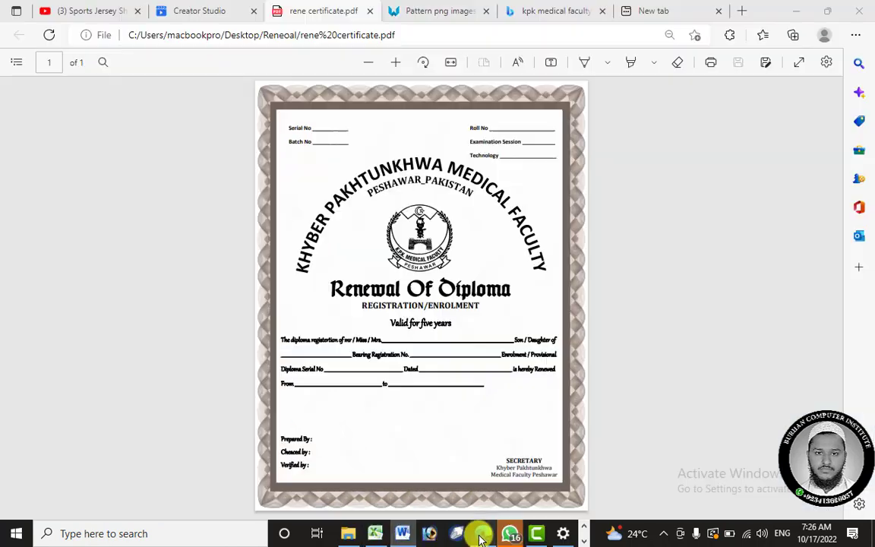
{"action": "left_click_drag", "start_coordinate": [284, 339], "coordinate": [490, 389]}
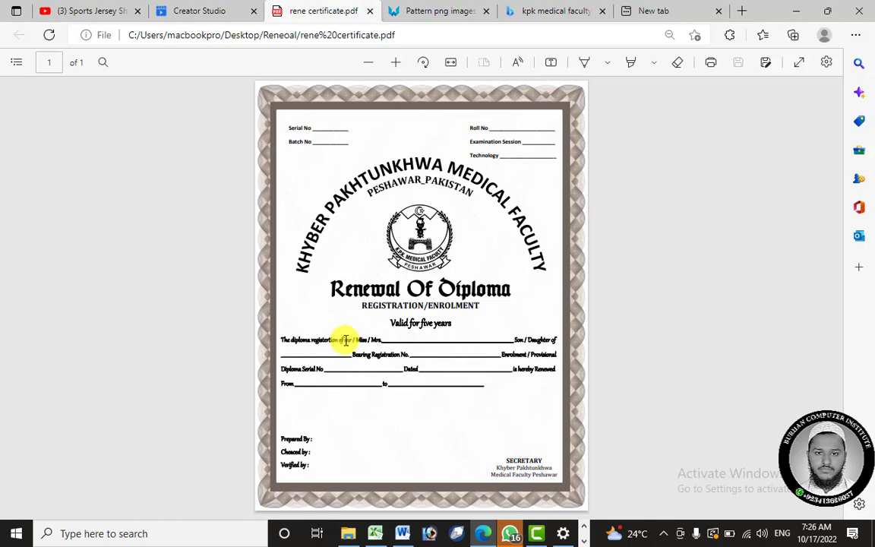
{"action": "left_click_drag", "start_coordinate": [283, 341], "coordinate": [376, 340]}
{"action": "right_click", "coordinate": [376, 340]}
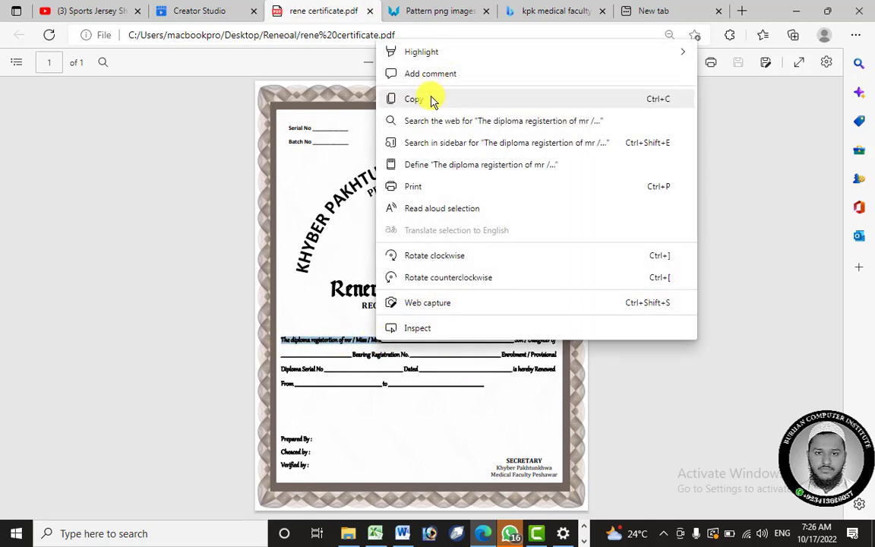
{"action": "left_click", "coordinate": [432, 99]}
{"action": "left_click", "coordinate": [491, 534]}
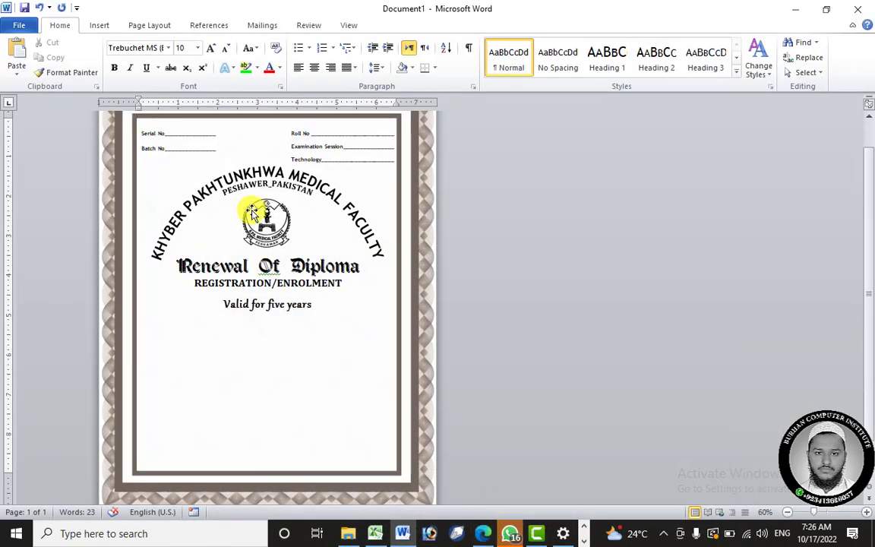
- Place an emptied copy of the "Serial No" text box below "Valid for five years", stretched across the inner frame and extended downward
{"action": "left_click", "coordinate": [283, 267]}
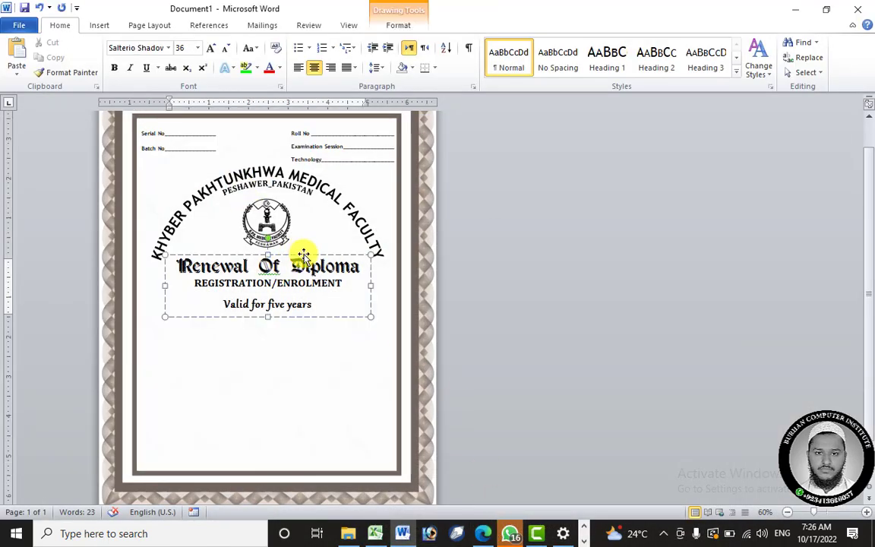
{"action": "left_click", "coordinate": [201, 149]}
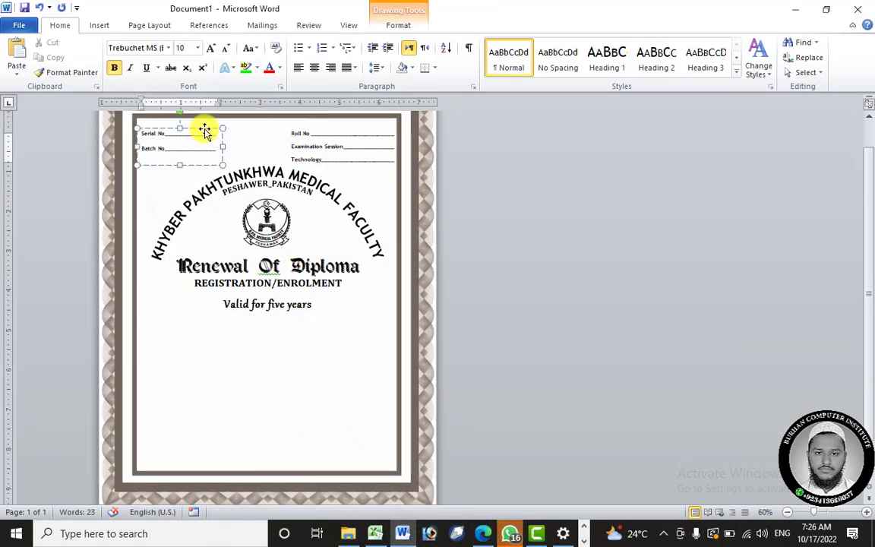
{"action": "left_click_drag", "start_coordinate": [204, 128], "coordinate": [204, 316]}
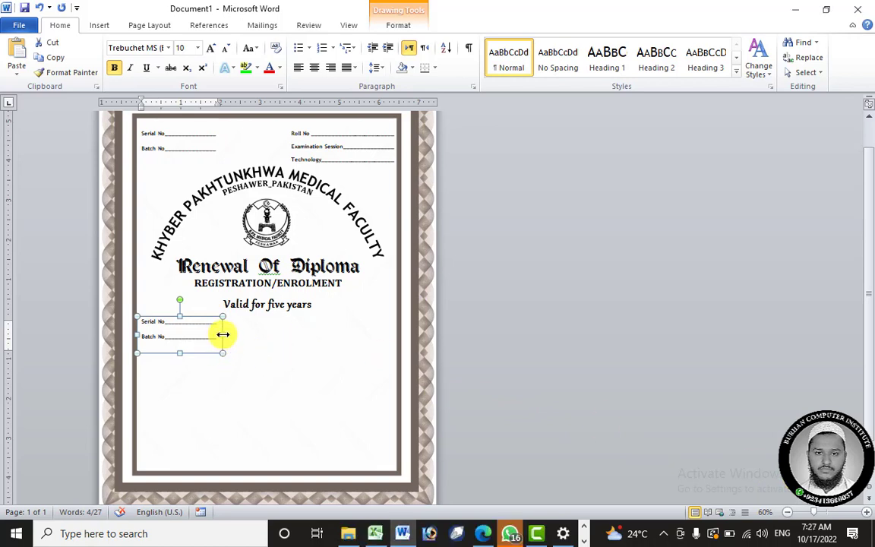
{"action": "left_click_drag", "start_coordinate": [222, 335], "coordinate": [396, 343]}
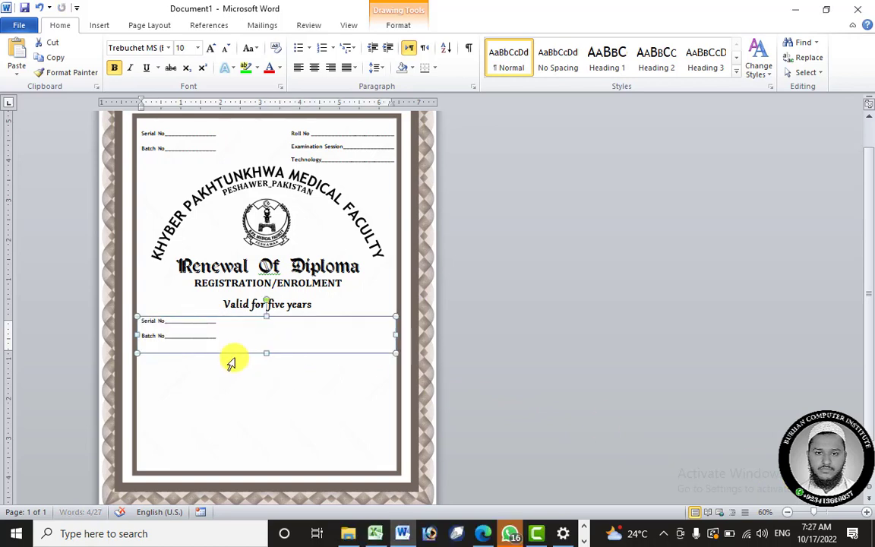
{"action": "left_click_drag", "start_coordinate": [267, 353], "coordinate": [267, 396]}
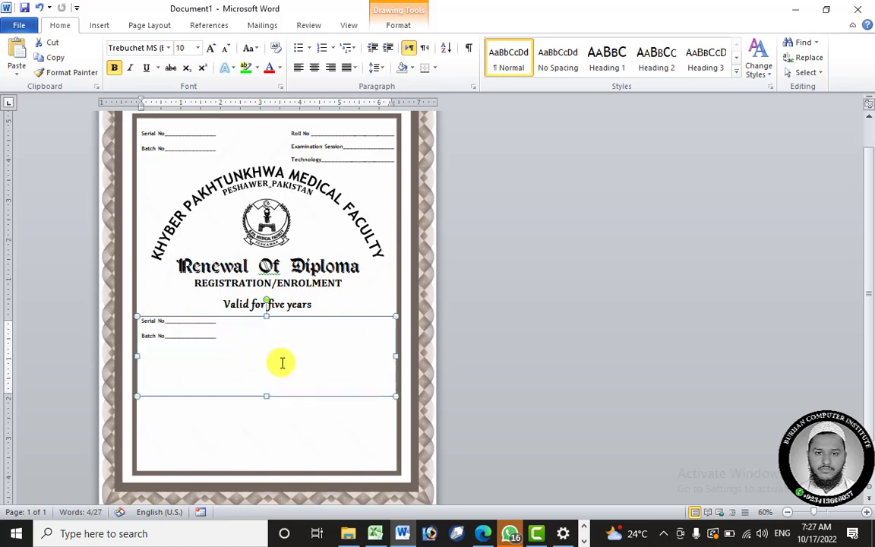
{"action": "left_click_drag", "start_coordinate": [219, 344], "coordinate": [137, 320]}
{"action": "key", "text": "Delete"}
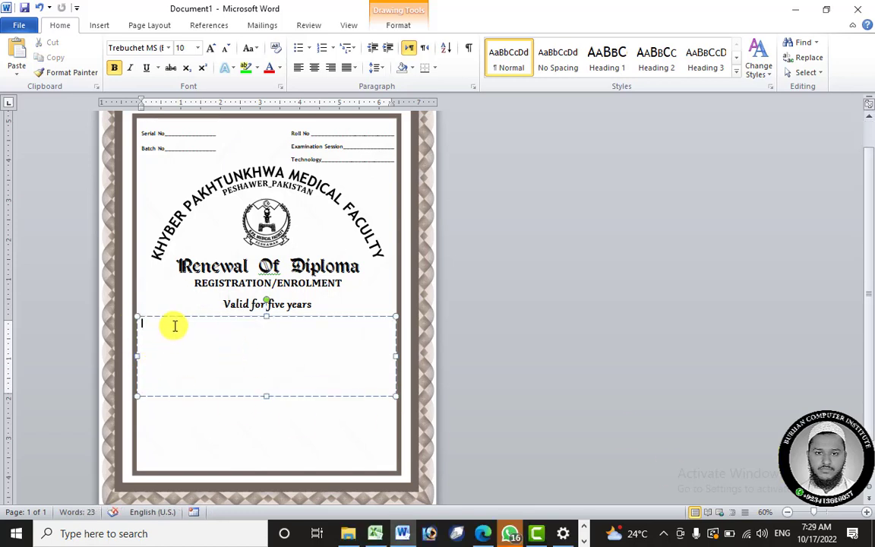
- Try the copied phrase as text only in the empty box with an underscore line after "Mrs.", and delete that line
{"action": "right_click", "coordinate": [174, 326]}
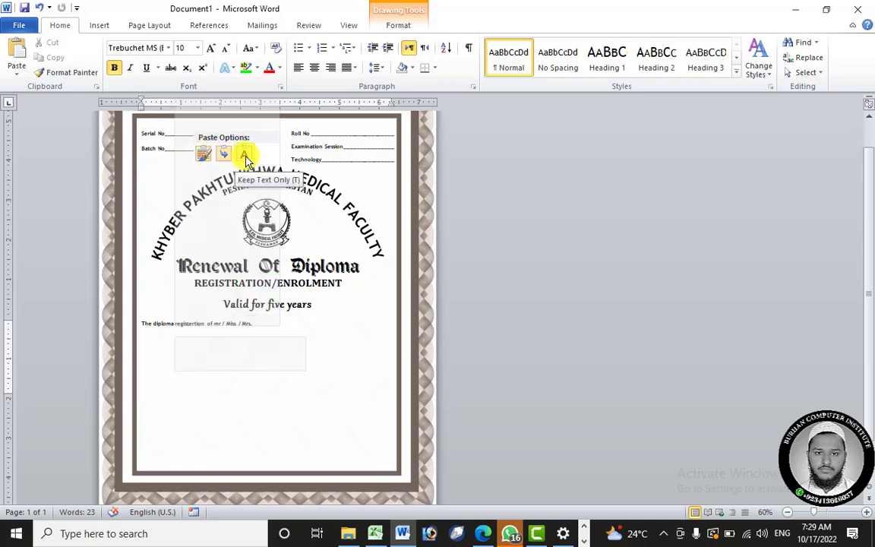
{"action": "left_click", "coordinate": [245, 157]}
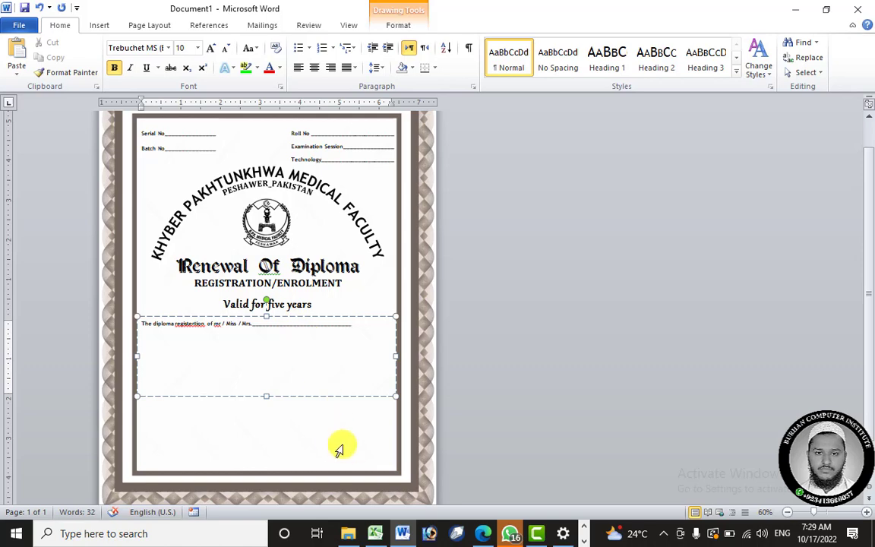
{"action": "scroll", "coordinate": [341, 391], "scroll_direction": "up", "scroll_amount": 1}
{"action": "scroll", "coordinate": [341, 391], "scroll_direction": "up", "scroll_amount": 3}
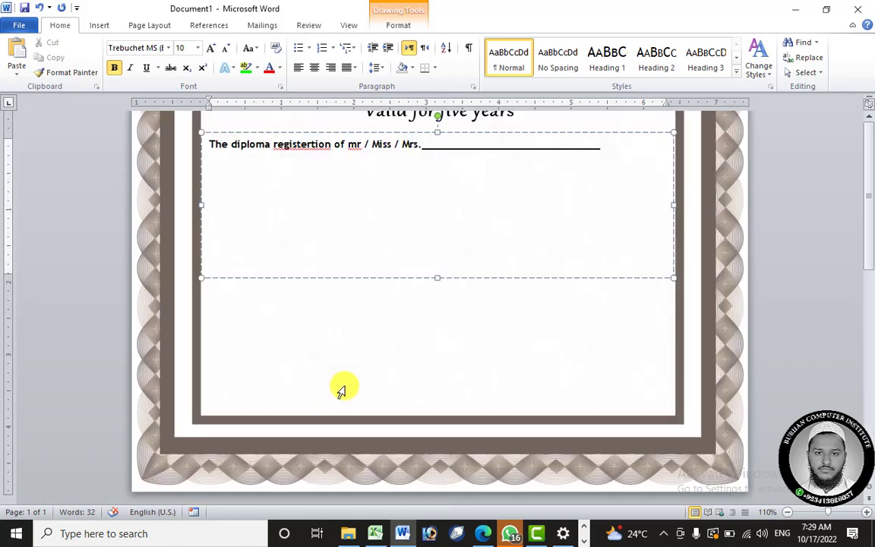
{"action": "scroll", "coordinate": [492, 254], "scroll_direction": "up", "scroll_amount": 1}
{"action": "scroll", "coordinate": [520, 218], "scroll_direction": "up", "scroll_amount": 4}
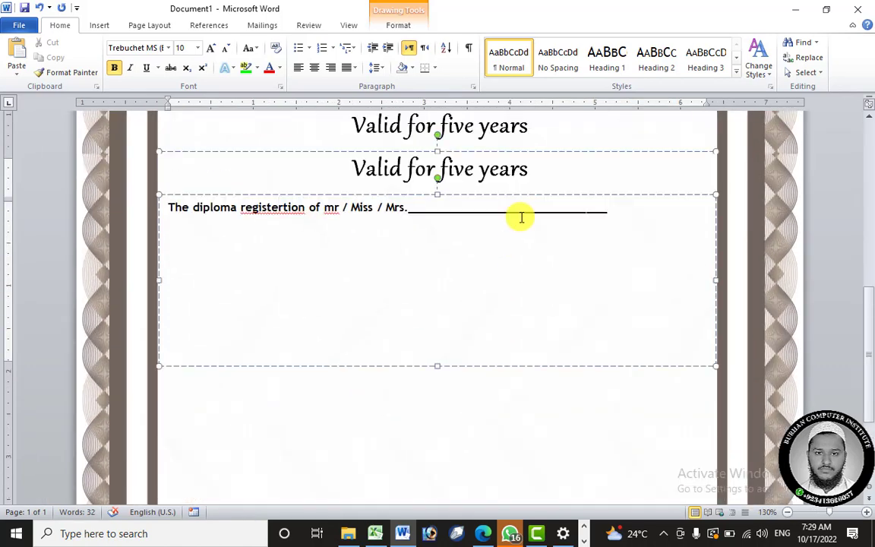
{"action": "left_click_drag", "start_coordinate": [612, 213], "coordinate": [174, 209]}
{"action": "key", "text": "Delete"}
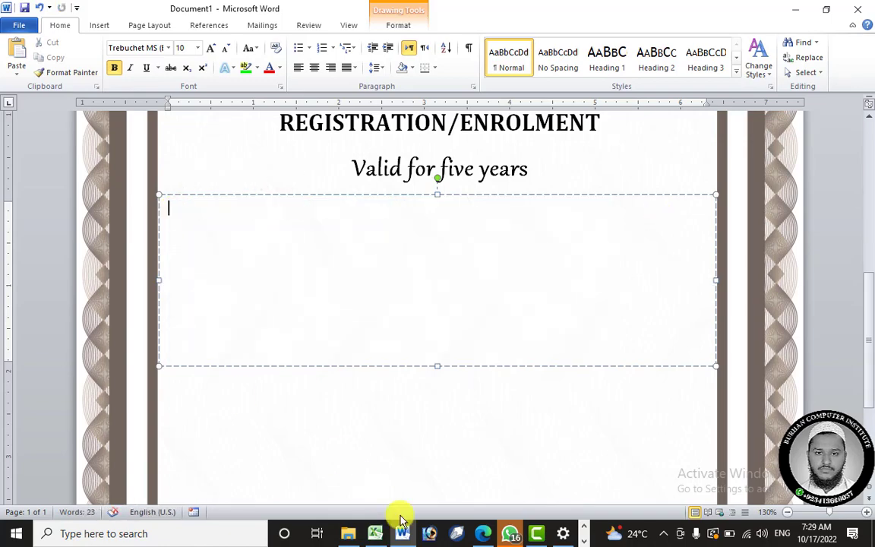
- Copy the four body lines, from "The diploma registertion" to the "From ... to" blanks, from the PDF into Word's empty text box as text only
{"action": "left_click", "coordinate": [484, 534]}
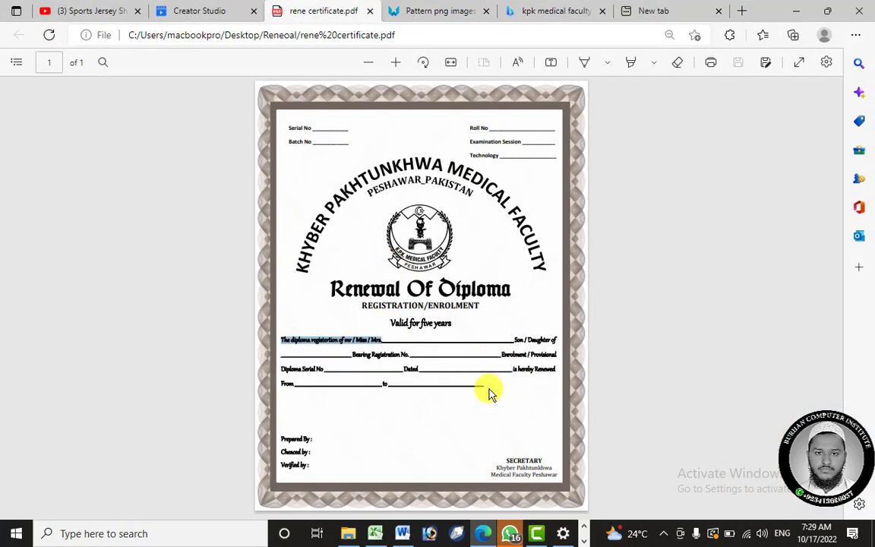
{"action": "left_click_drag", "start_coordinate": [488, 391], "coordinate": [270, 339]}
{"action": "right_click", "coordinate": [309, 340]}
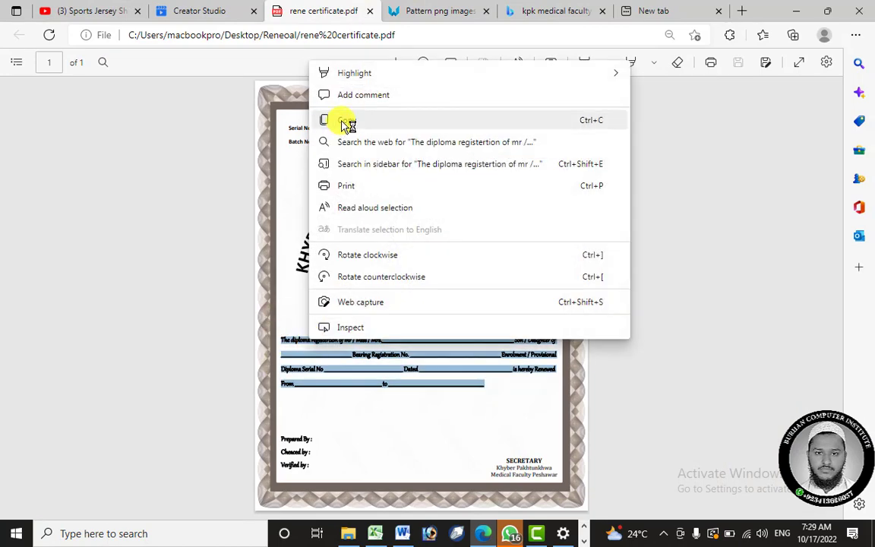
{"action": "left_click", "coordinate": [353, 122]}
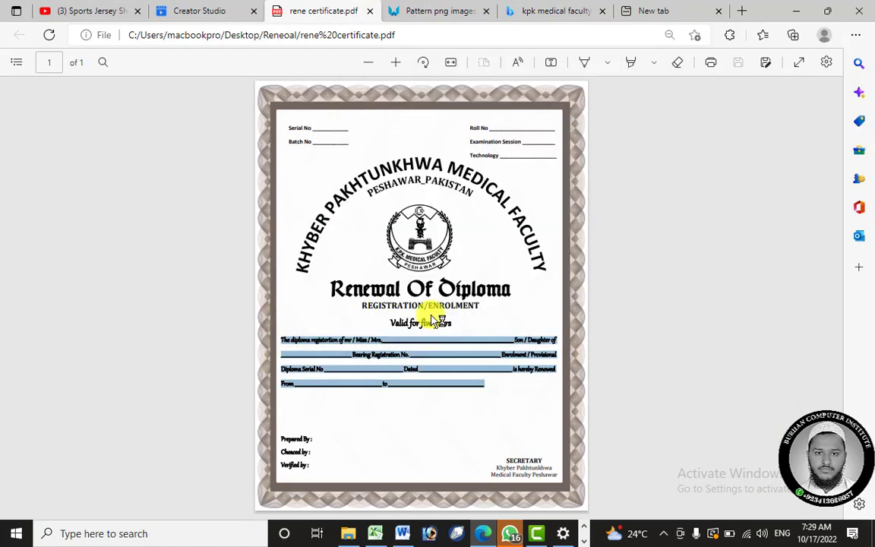
{"action": "left_click", "coordinate": [406, 536]}
{"action": "right_click", "coordinate": [229, 234]}
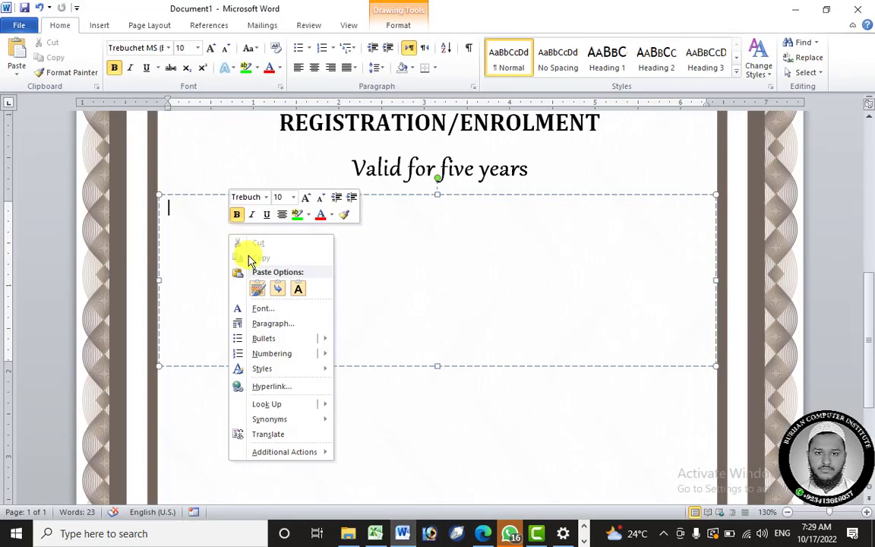
{"action": "left_click", "coordinate": [298, 289]}
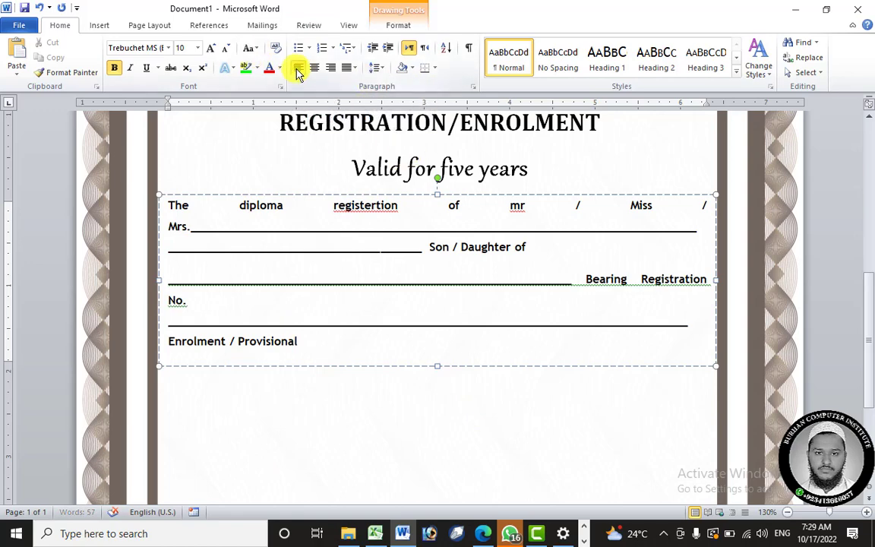
{"action": "scroll", "coordinate": [315, 138], "scroll_direction": "down", "scroll_amount": 3}
{"action": "scroll", "coordinate": [354, 242], "scroll_direction": "up", "scroll_amount": 3}
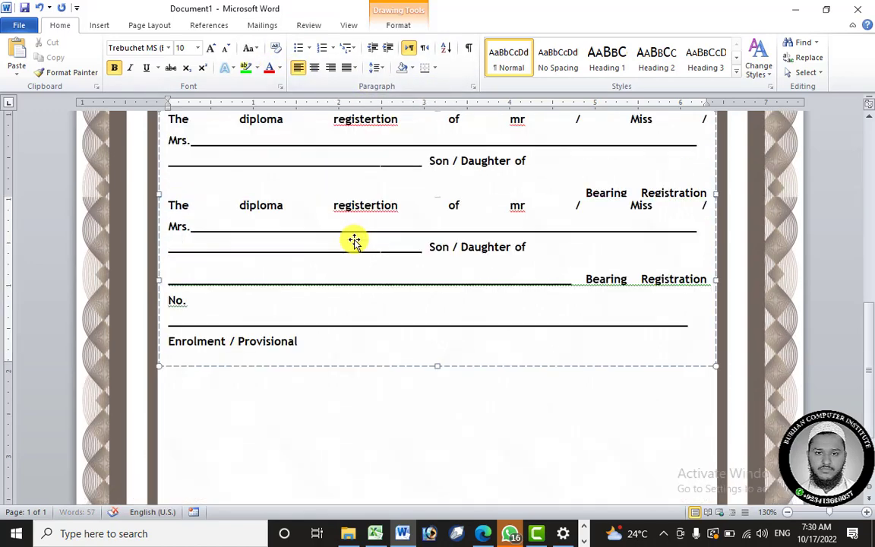
{"action": "scroll", "coordinate": [354, 241], "scroll_direction": "up", "scroll_amount": 1}
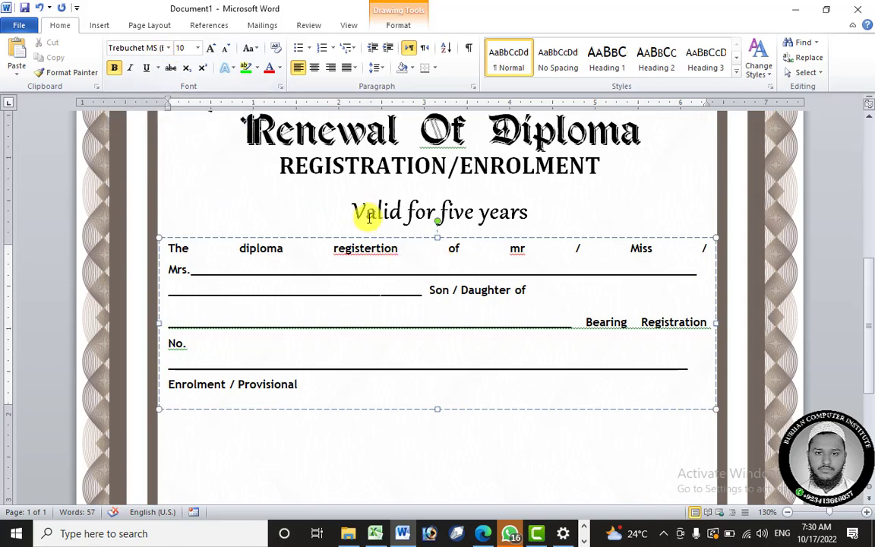
- Set the font of the whole body text box below "Valid for five years" to Gabriola
{"action": "left_click", "coordinate": [168, 49]}
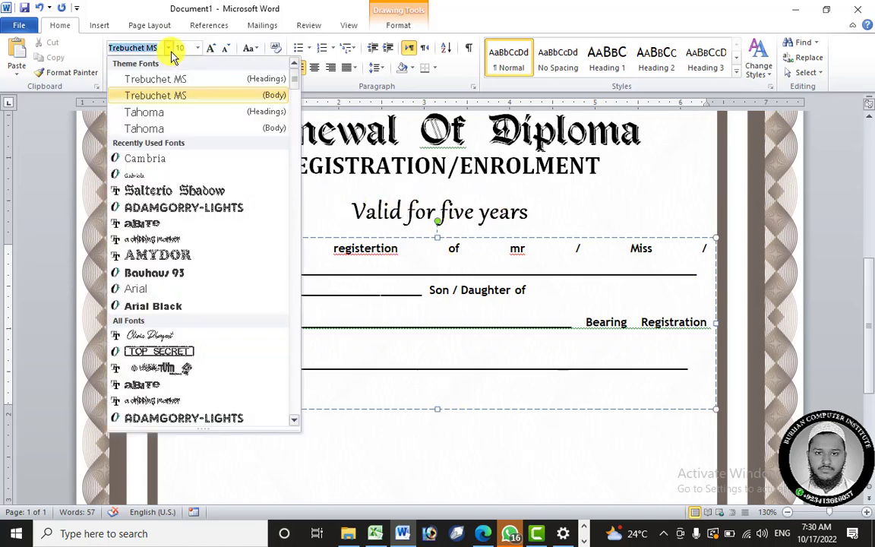
{"action": "left_click", "coordinate": [154, 179]}
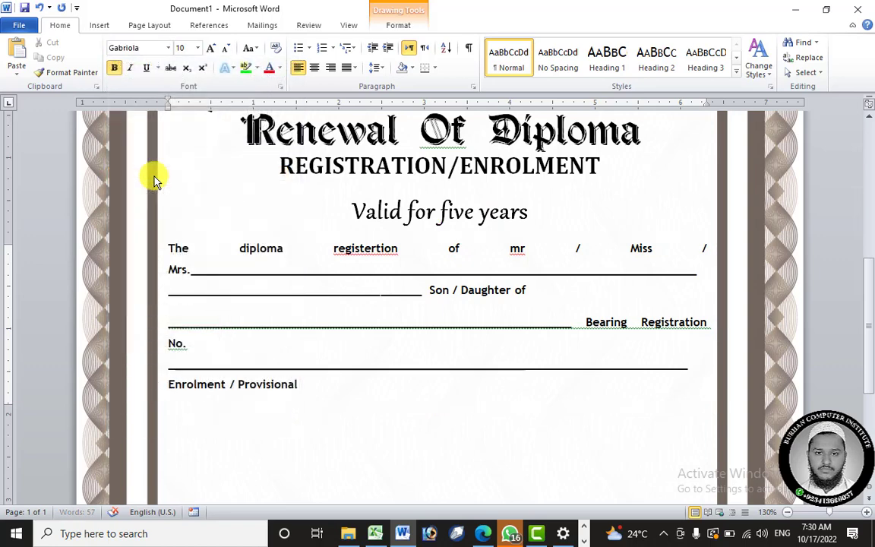
{"action": "scroll", "coordinate": [152, 175], "scroll_direction": "down", "scroll_amount": 4}
{"action": "scroll", "coordinate": [295, 270], "scroll_direction": "up", "scroll_amount": 2}
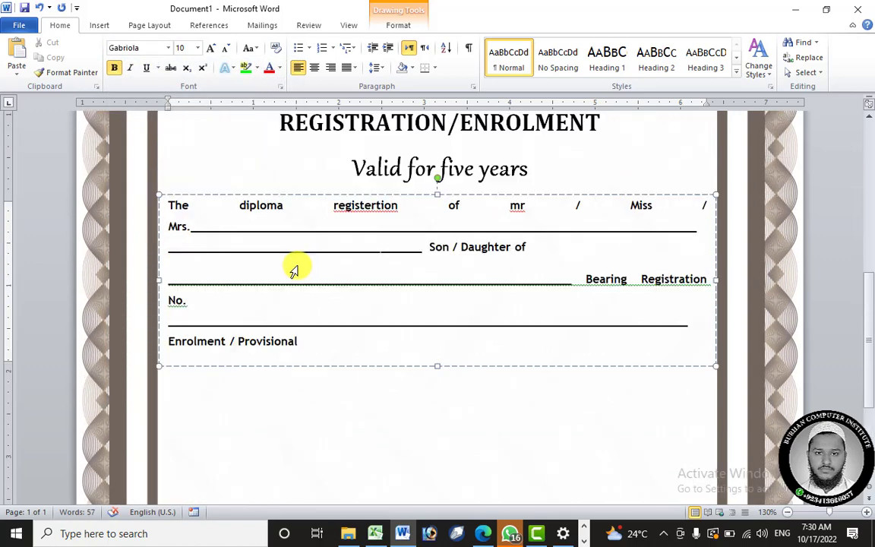
{"action": "left_click", "coordinate": [360, 199]}
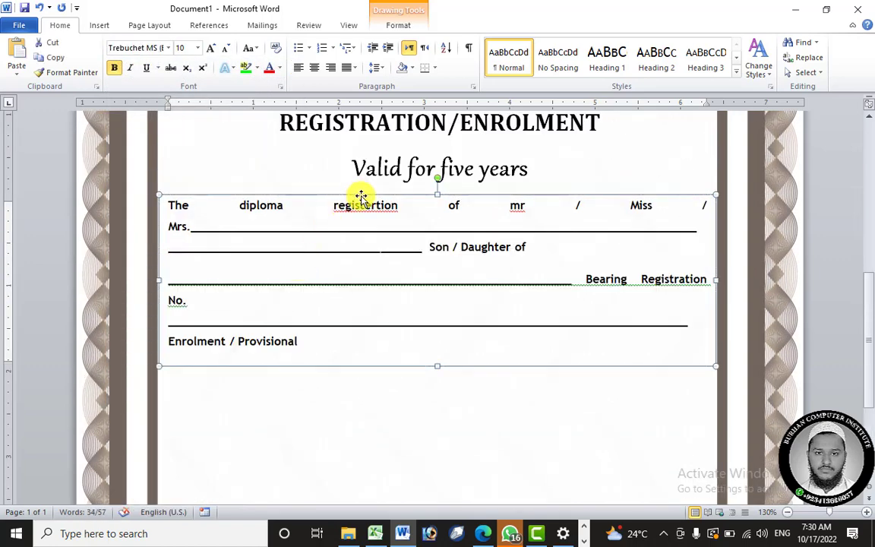
{"action": "left_click", "coordinate": [168, 49]}
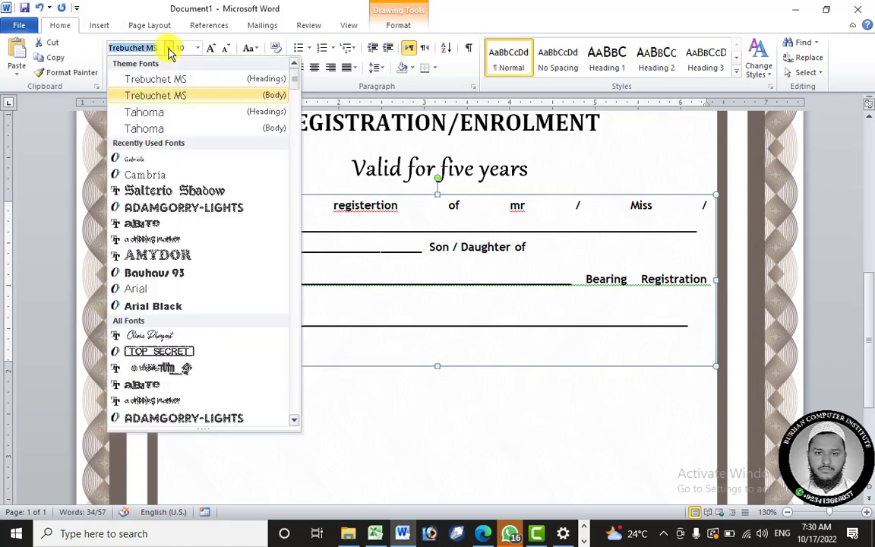
{"action": "left_click", "coordinate": [151, 164]}
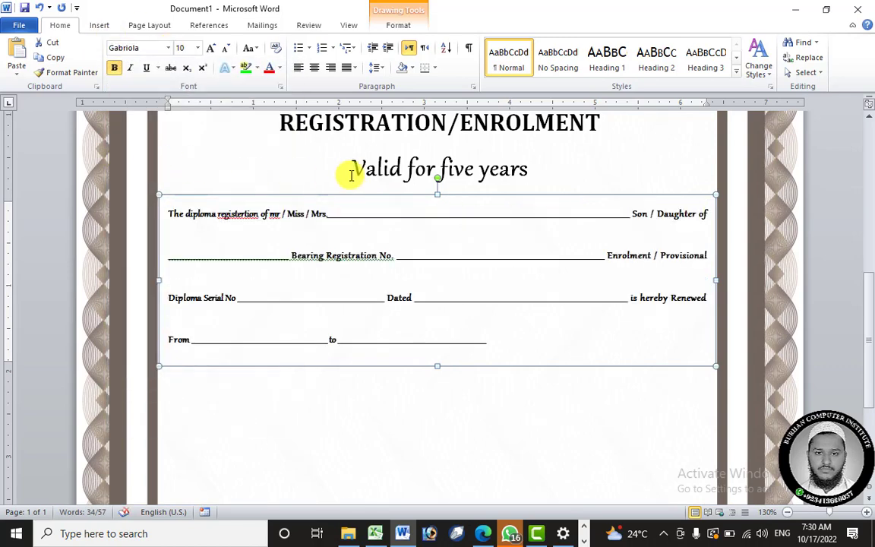
- Left-align the body text at 12 pt and extend its text box downward to fit the "From ... to" line
{"action": "left_click", "coordinate": [297, 69]}
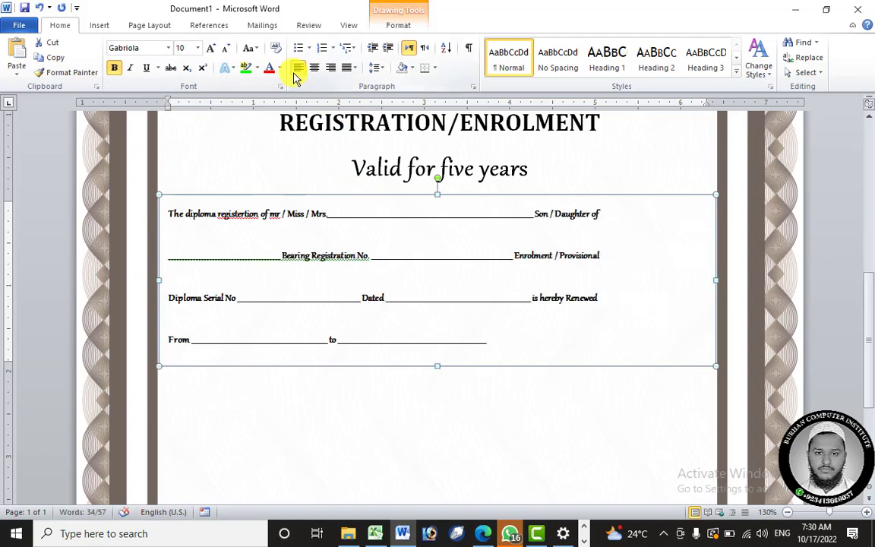
{"action": "left_click", "coordinate": [216, 53]}
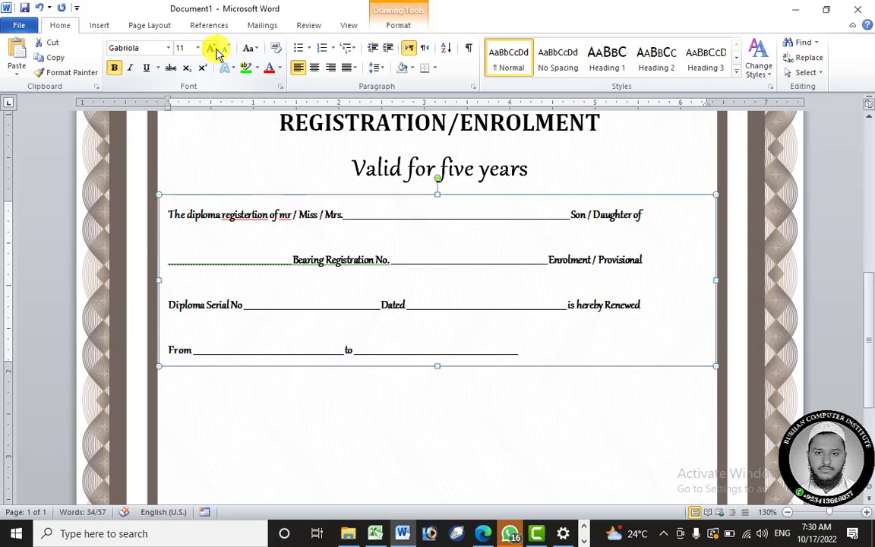
{"action": "left_click", "coordinate": [216, 53]}
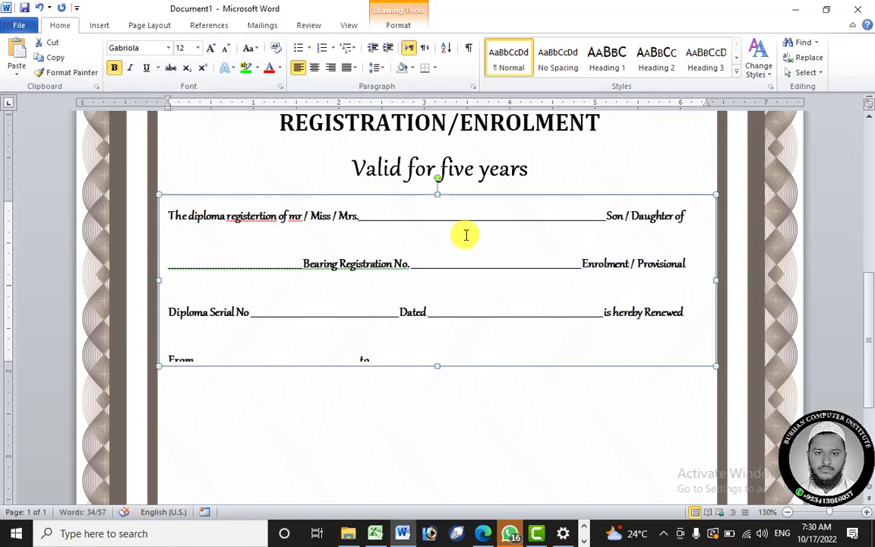
{"action": "left_click_drag", "start_coordinate": [439, 365], "coordinate": [439, 395]}
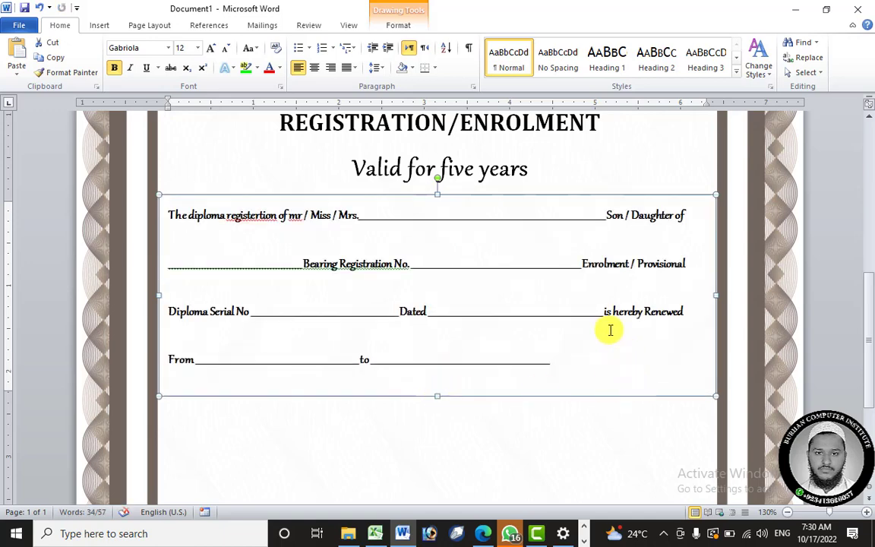
- Reduce the body text's line spacing and set its spacing after each paragraph to 2 pt
{"action": "left_click_drag", "start_coordinate": [594, 365], "coordinate": [279, 202]}
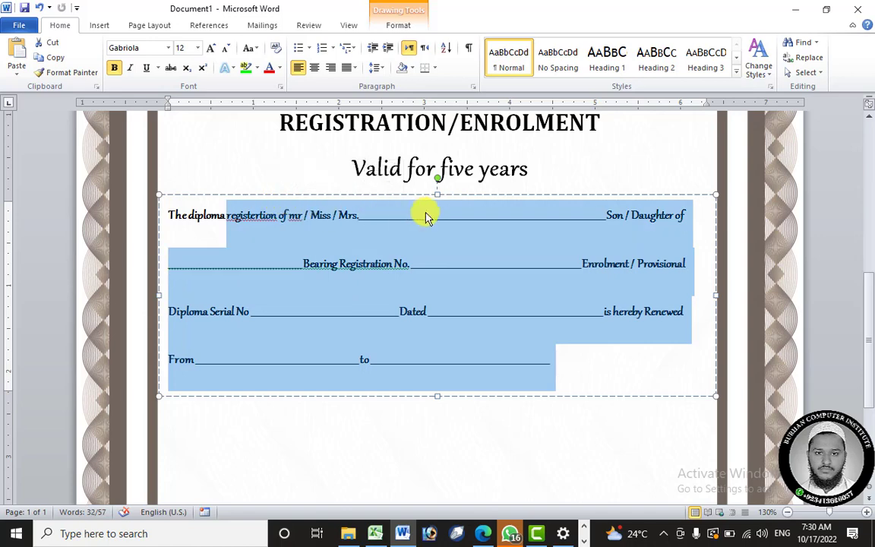
{"action": "left_click", "coordinate": [459, 195]}
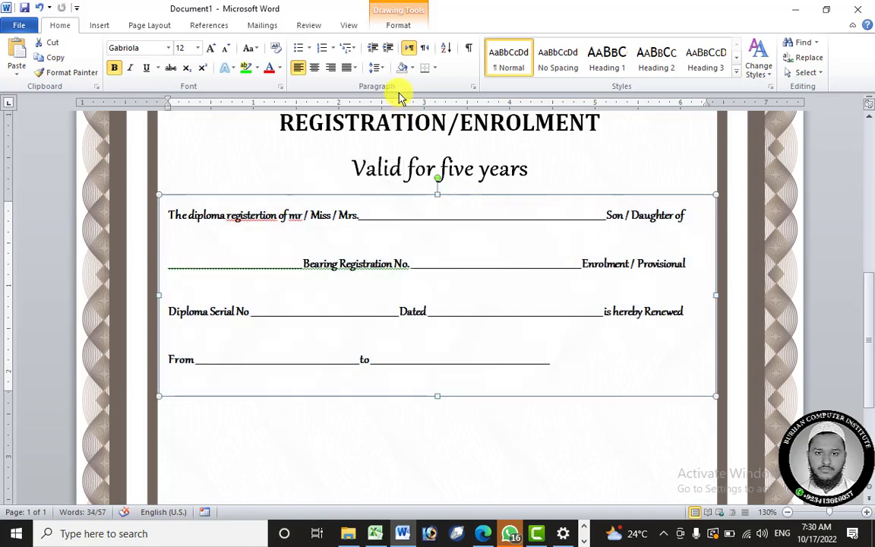
{"action": "left_click", "coordinate": [375, 68]}
{"action": "left_click", "coordinate": [387, 99]}
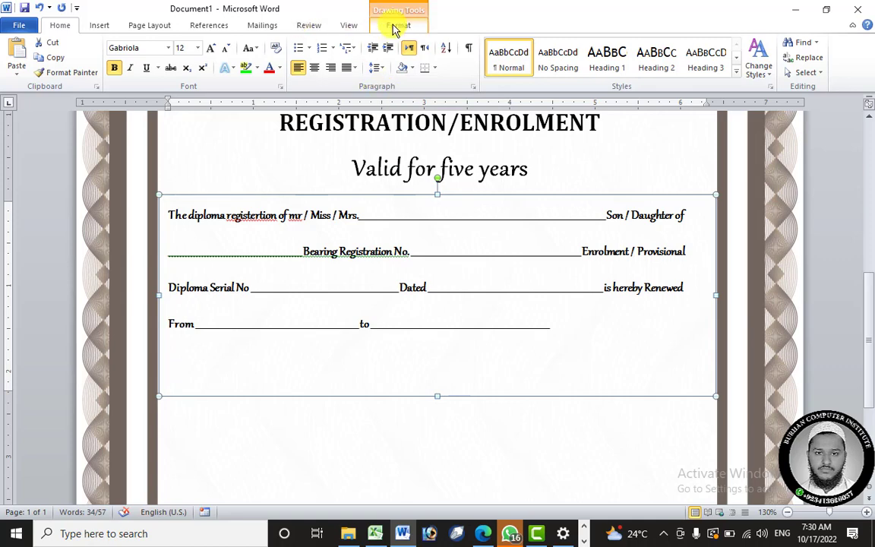
{"action": "left_click", "coordinate": [150, 25]}
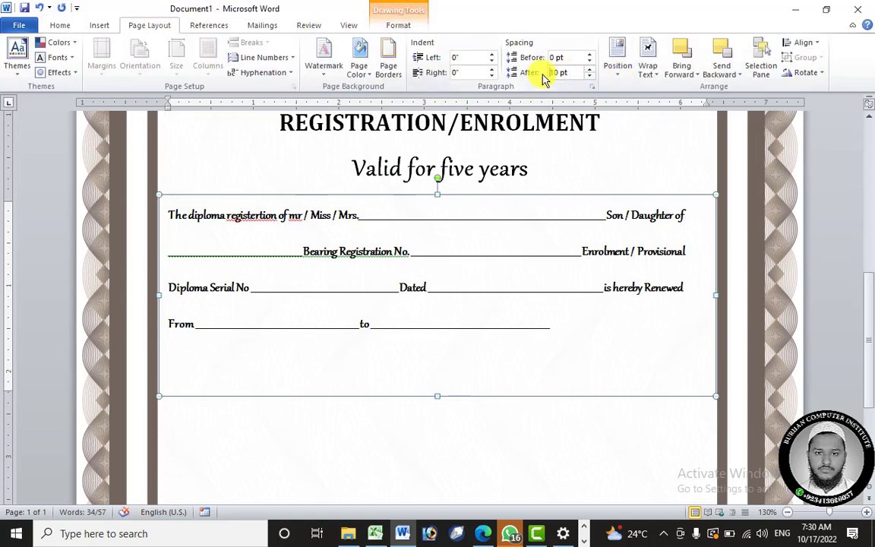
{"action": "left_click", "coordinate": [577, 73]}
{"action": "type", "text": "0"}
{"action": "key", "text": "Return"}
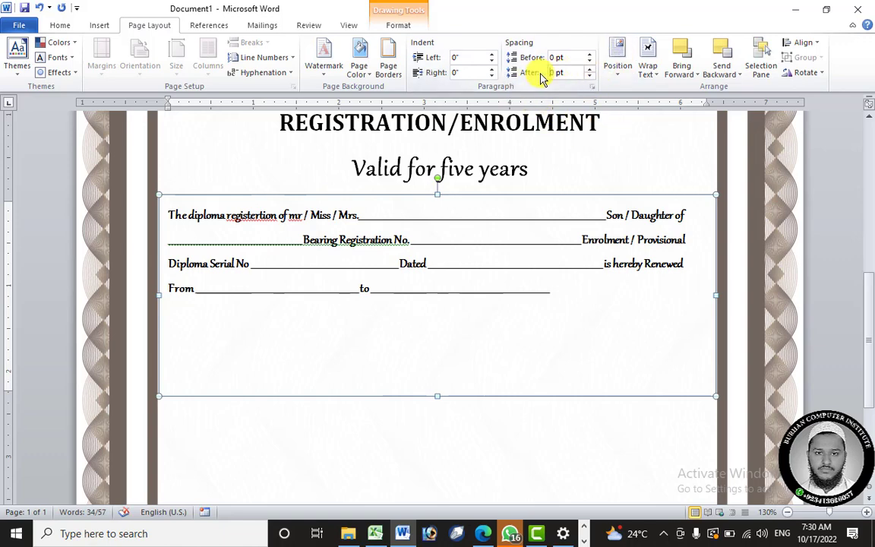
{"action": "left_click", "coordinate": [573, 74]}
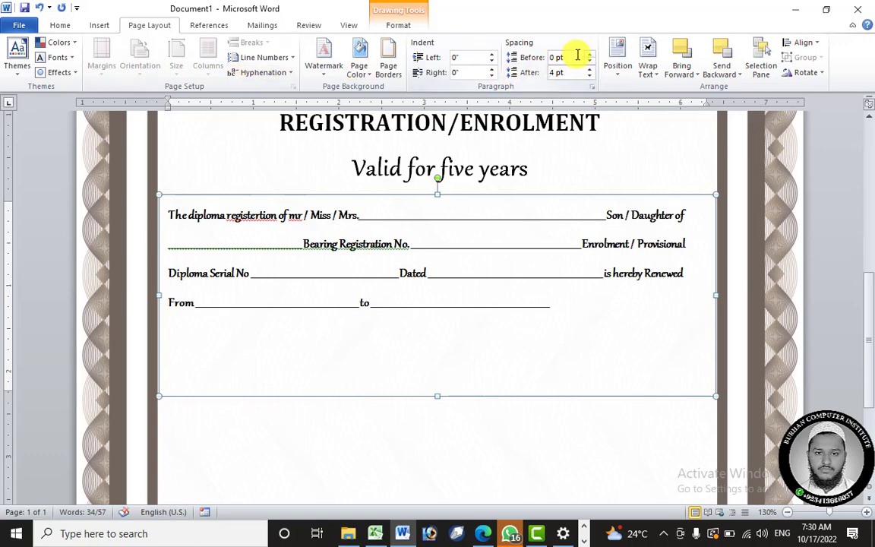
{"action": "left_click_drag", "start_coordinate": [569, 73], "coordinate": [548, 73]}
{"action": "type", "text": "2"}
{"action": "key", "text": "Return"}
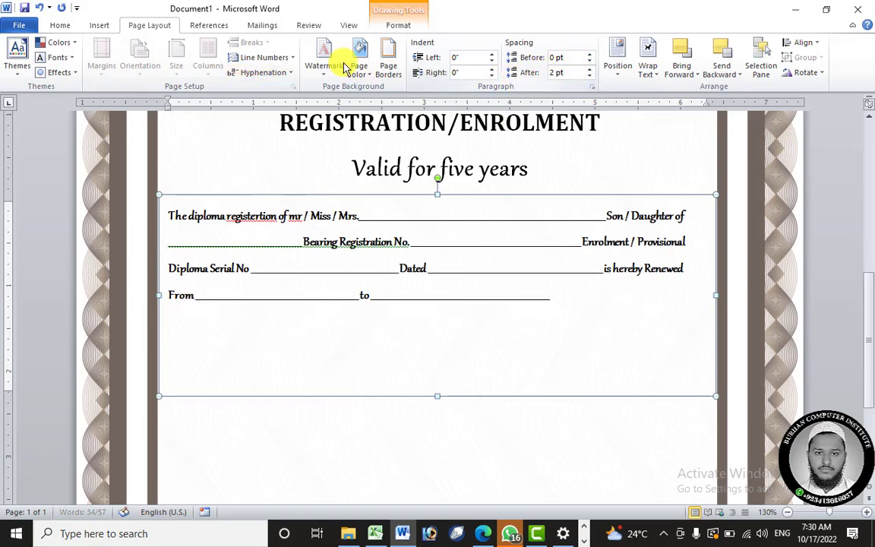
- Try the four body lines without bold formatting
{"action": "left_click", "coordinate": [61, 25]}
{"action": "left_click", "coordinate": [116, 68]}
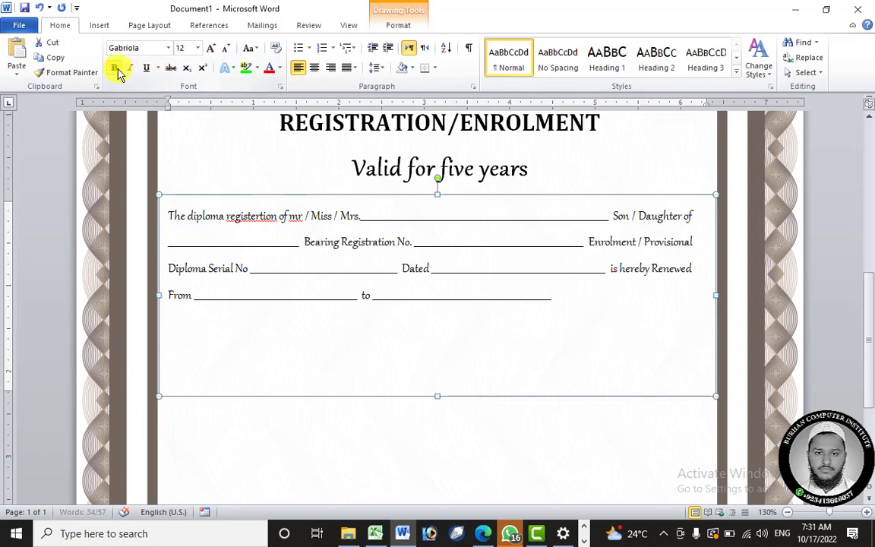
{"action": "left_click", "coordinate": [115, 68]}
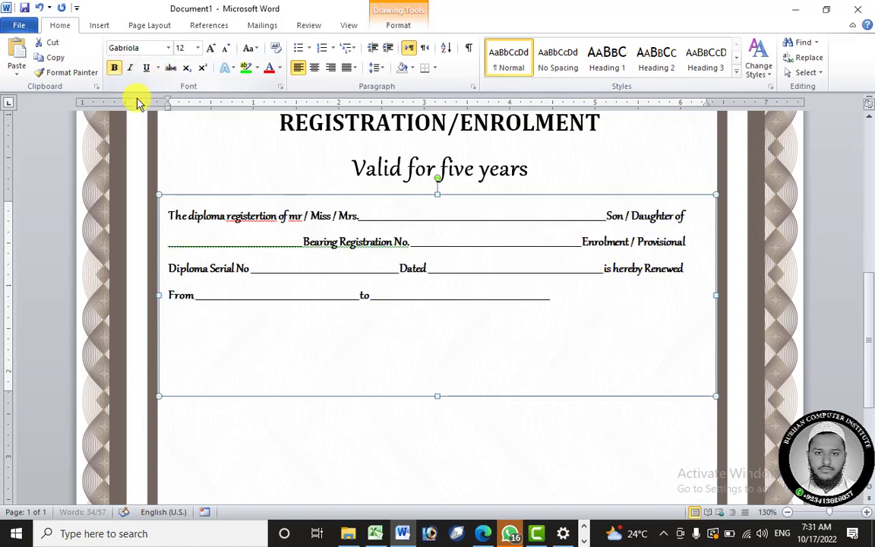
- Correct the misspelled "registertion" in the first body line to "registration" using the spelling suggestion
{"action": "right_click", "coordinate": [265, 218]}
{"action": "left_click", "coordinate": [321, 235]}
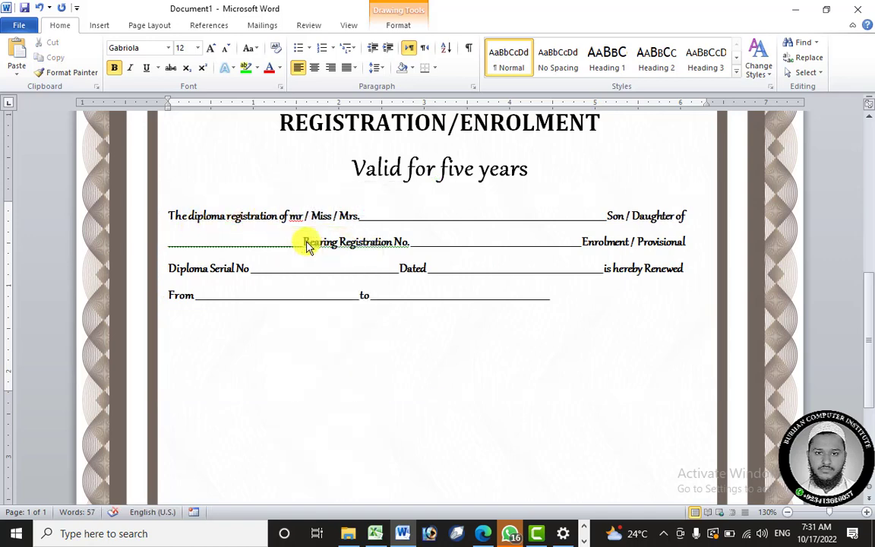
{"action": "left_click", "coordinate": [298, 216]}
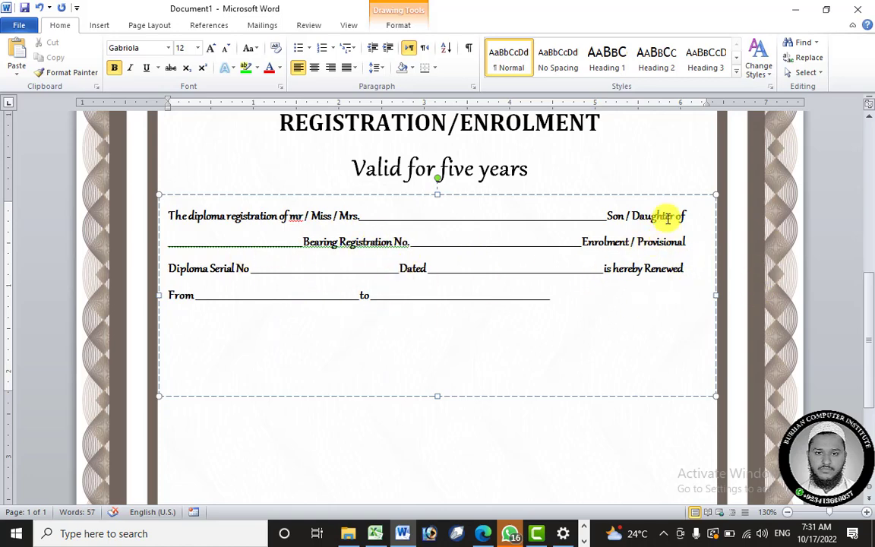
{"action": "left_click", "coordinate": [581, 299]}
- Shrink the body text box to about 1.43" high, ending just below the last line, and centre it horizontally
{"action": "left_click", "coordinate": [608, 195]}
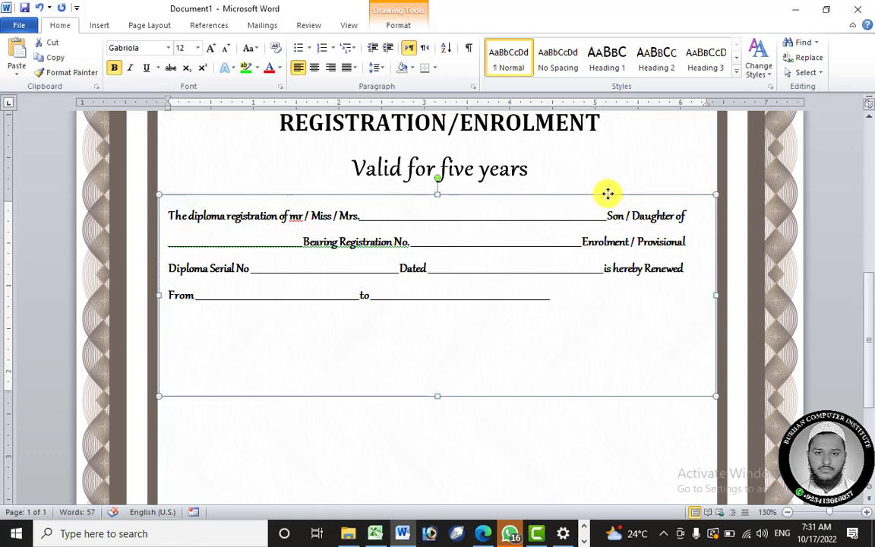
{"action": "left_click_drag", "start_coordinate": [438, 395], "coordinate": [437, 318]}
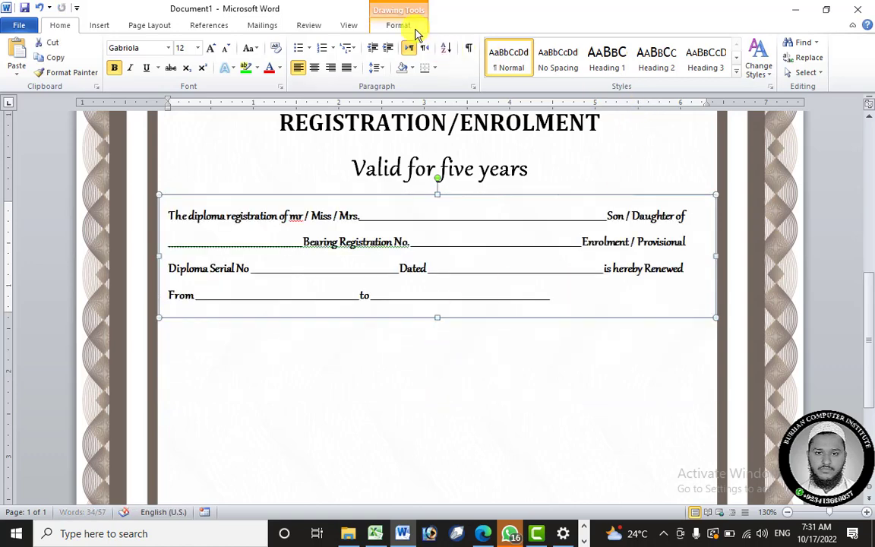
{"action": "left_click", "coordinate": [401, 26]}
{"action": "left_click", "coordinate": [735, 43]}
{"action": "left_click", "coordinate": [737, 130]}
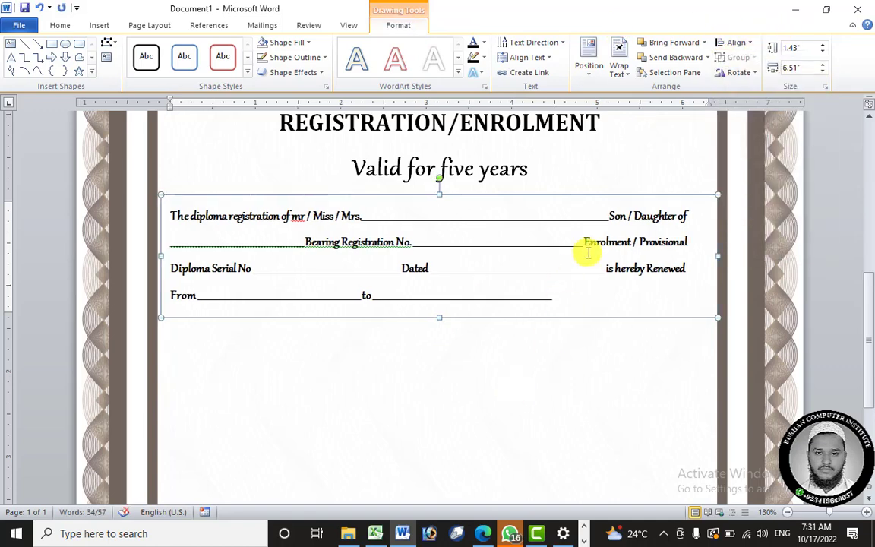
- Switch to the reference PDF to compare the body text layout, then return to Word
{"action": "left_click", "coordinate": [479, 536]}
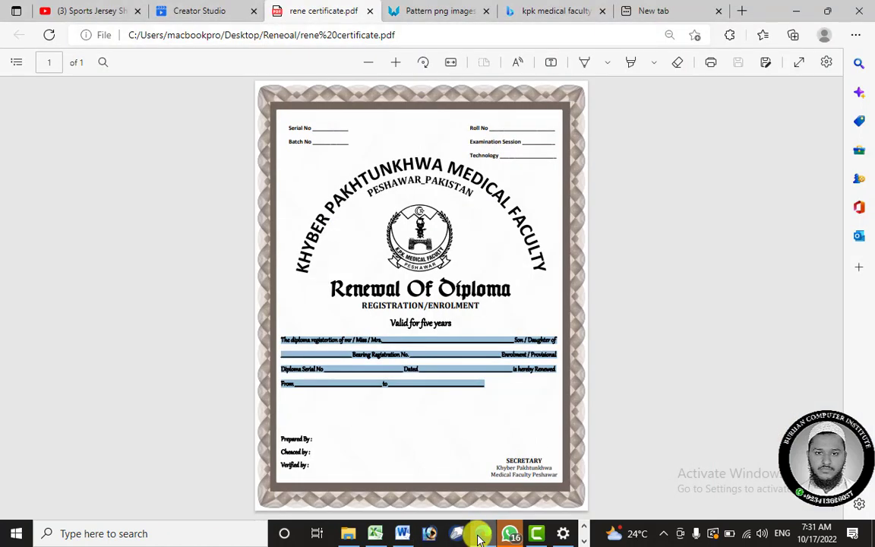
{"action": "left_click", "coordinate": [502, 357]}
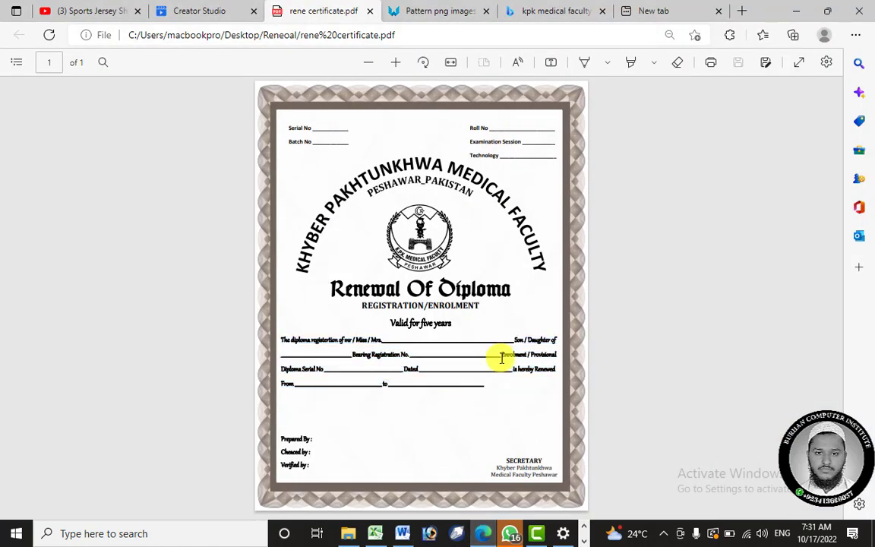
{"action": "left_click", "coordinate": [484, 534]}
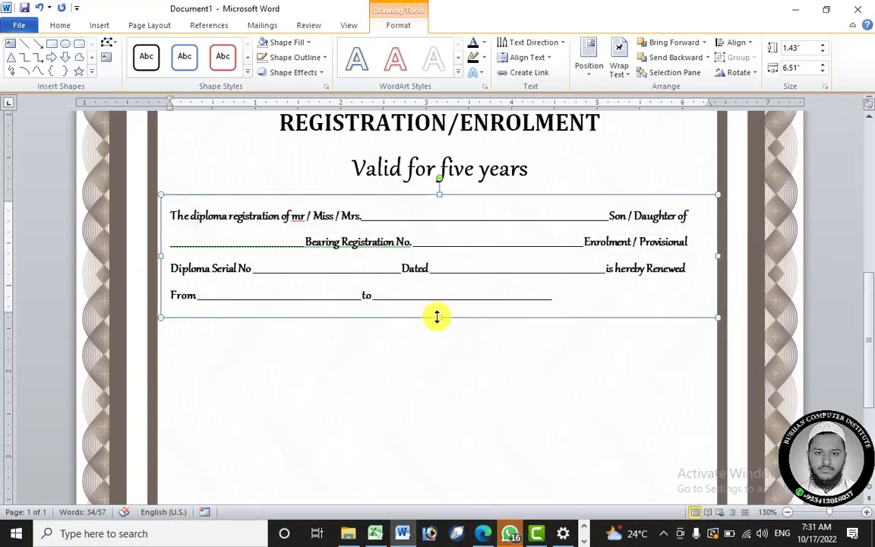
- Place a copy of the body text box below the original and delete all the text in the copy
{"action": "left_click", "coordinate": [63, 25]}
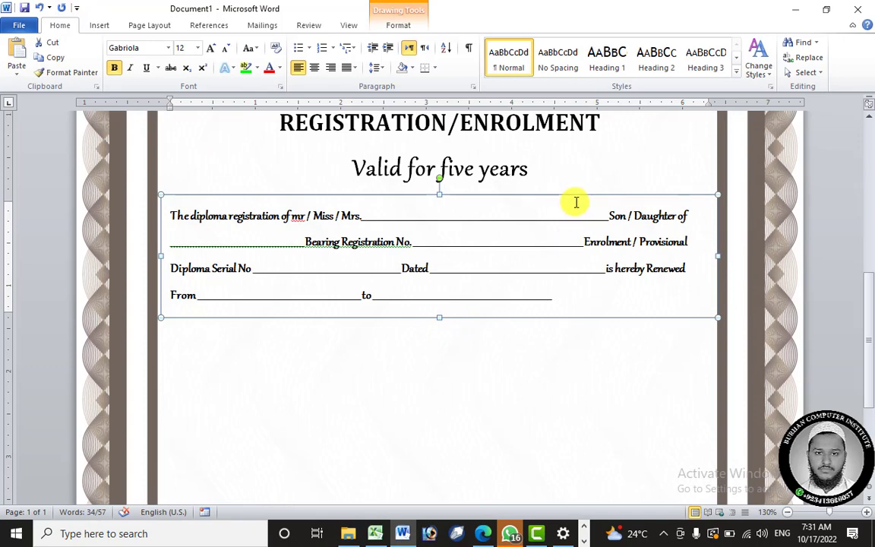
{"action": "left_click_drag", "start_coordinate": [576, 195], "coordinate": [572, 344]}
{"action": "left_click", "coordinate": [599, 319]}
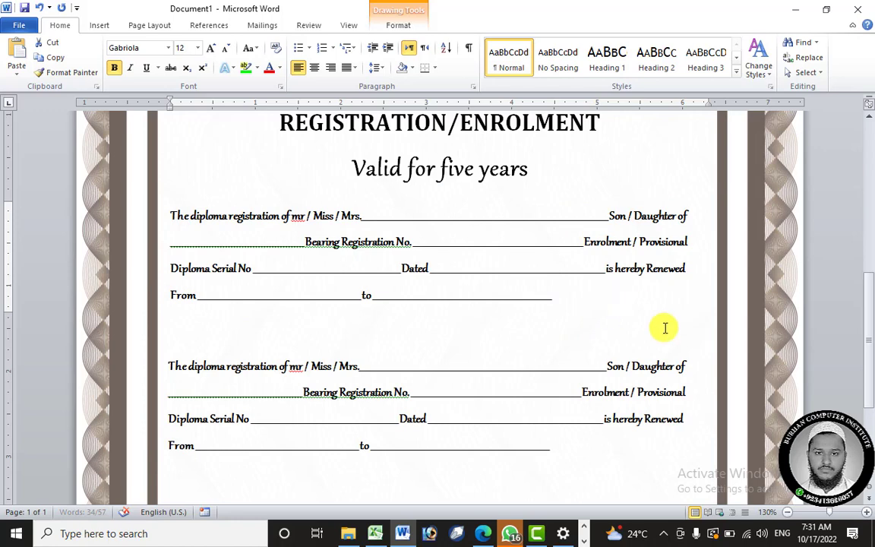
{"action": "left_click", "coordinate": [698, 374]}
{"action": "scroll", "coordinate": [760, 441], "scroll_direction": "down", "scroll_amount": 3}
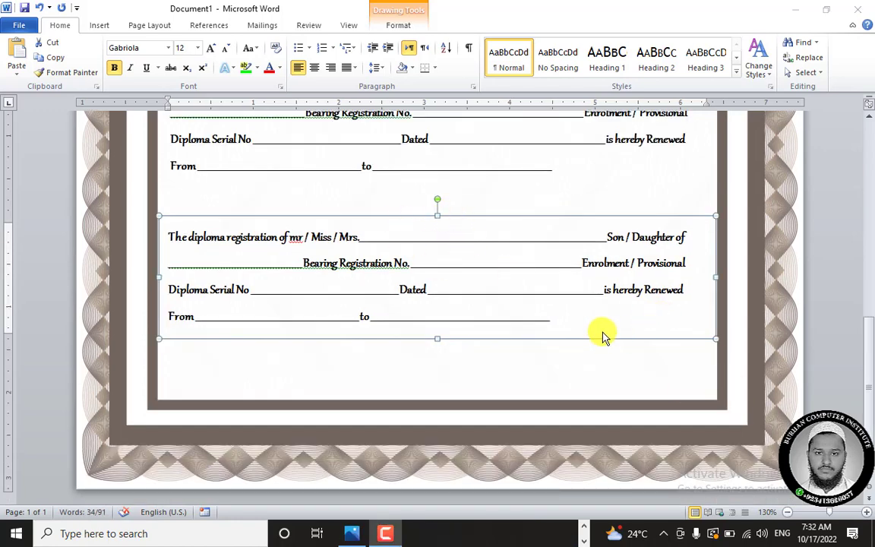
{"action": "left_click_drag", "start_coordinate": [558, 326], "coordinate": [168, 237]}
{"action": "key", "text": "Delete"}
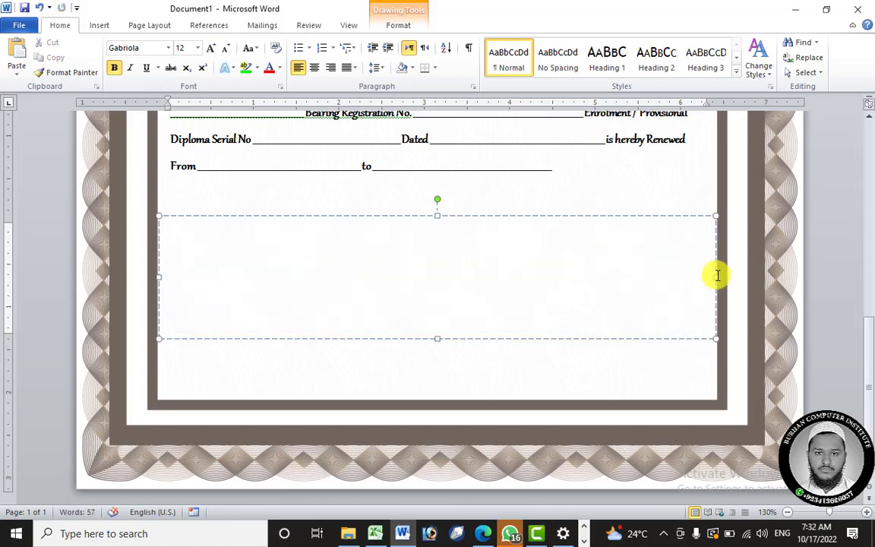
- Narrow the empty text box and place it in the lower-left corner of the certificate's inner frame
{"action": "left_click_drag", "start_coordinate": [716, 277], "coordinate": [255, 250]}
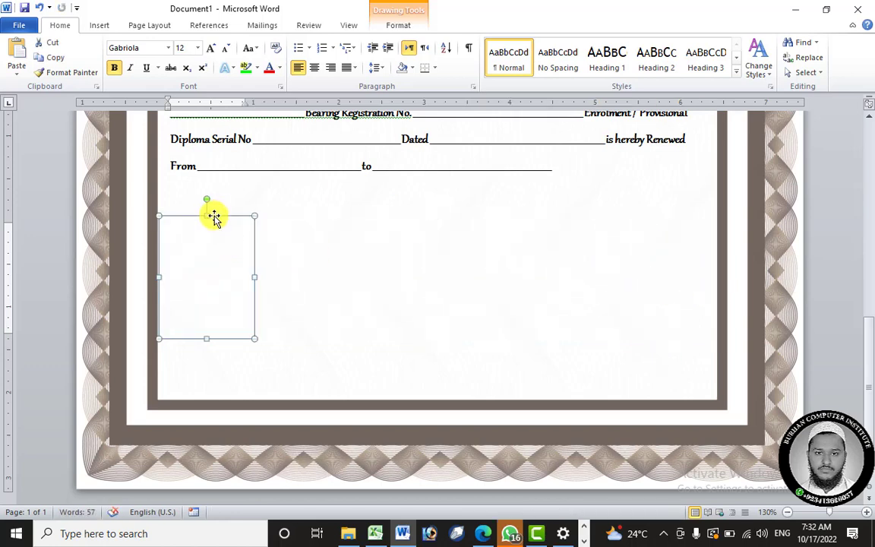
{"action": "left_click_drag", "start_coordinate": [214, 216], "coordinate": [212, 278]}
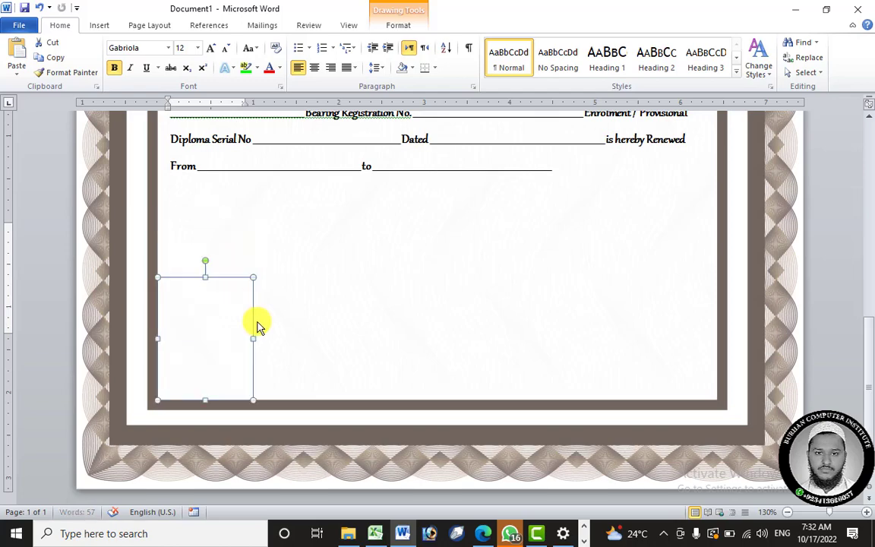
{"action": "left_click_drag", "start_coordinate": [253, 338], "coordinate": [281, 338]}
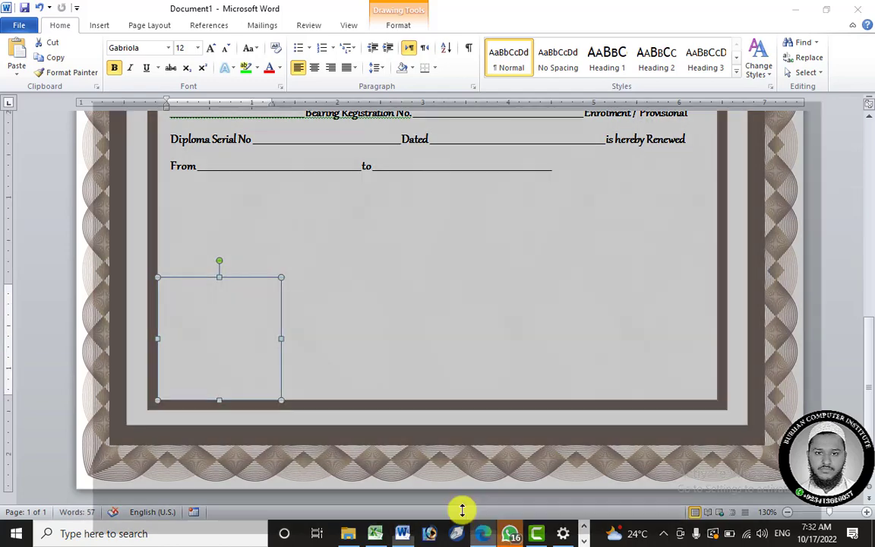
- Copy the three signature lines starting with "Prepared By :" from the reference PDF and paste them as text only into Word's lower-left text box
{"action": "left_click", "coordinate": [483, 533]}
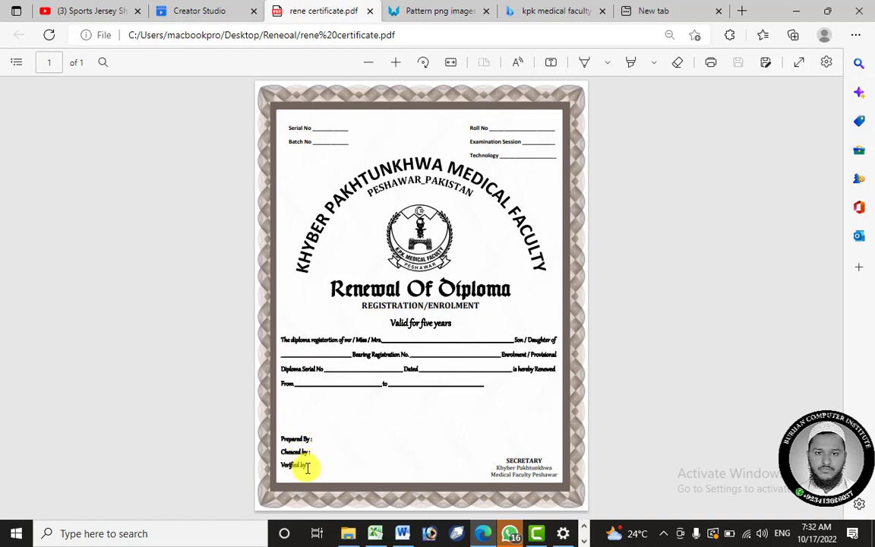
{"action": "left_click_drag", "start_coordinate": [318, 465], "coordinate": [280, 435]}
{"action": "right_click", "coordinate": [282, 437]}
{"action": "left_click", "coordinate": [316, 465]}
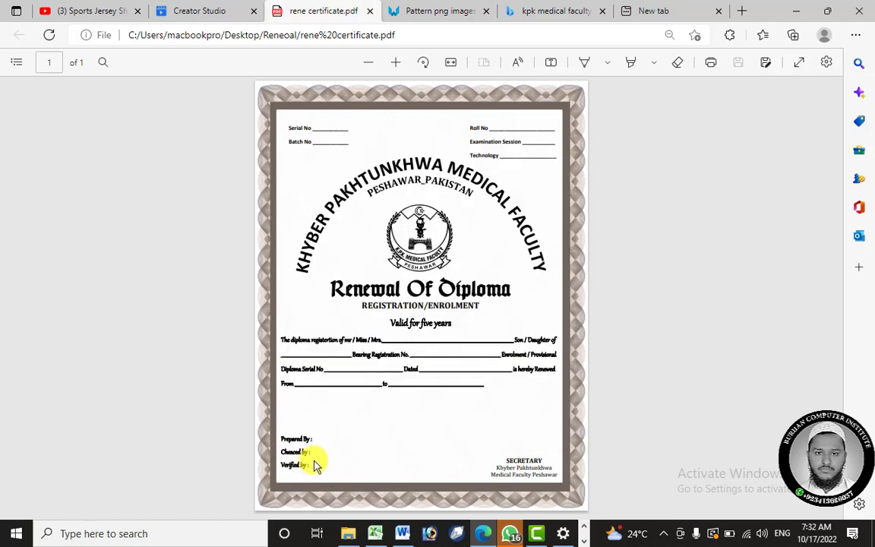
{"action": "left_click_drag", "start_coordinate": [314, 464], "coordinate": [276, 434]}
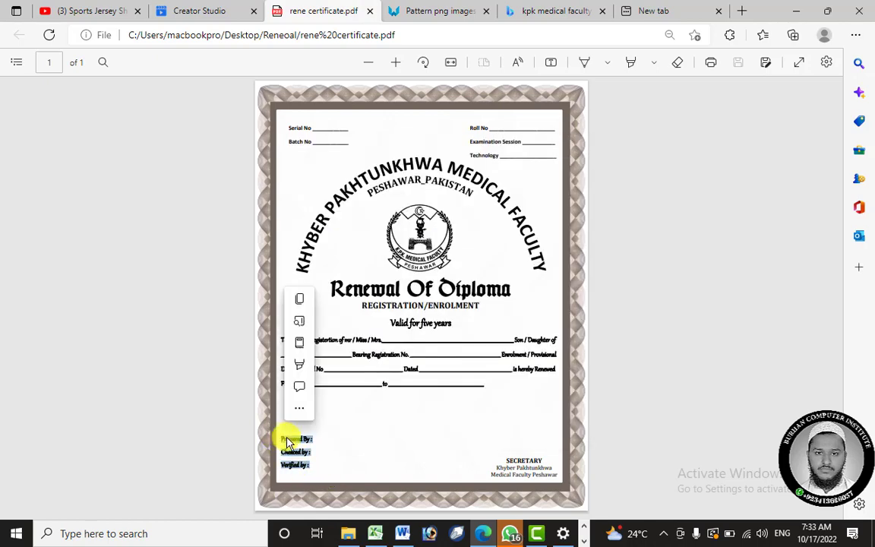
{"action": "right_click", "coordinate": [289, 438]}
{"action": "left_click", "coordinate": [335, 199]}
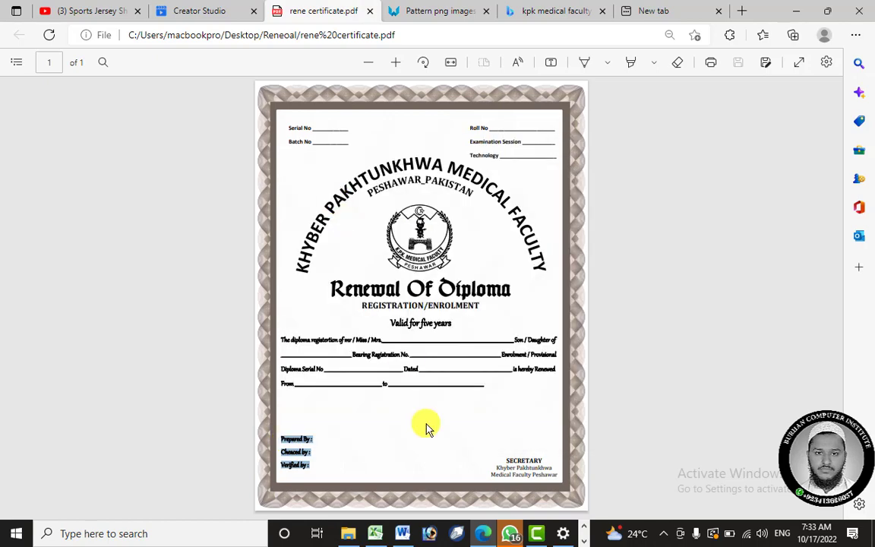
{"action": "left_click", "coordinate": [402, 534]}
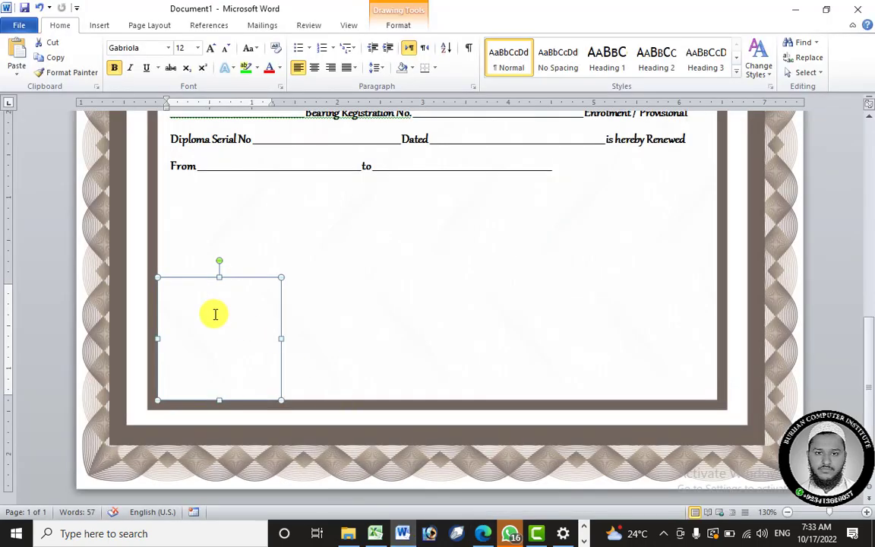
{"action": "right_click", "coordinate": [220, 310]}
{"action": "left_click", "coordinate": [283, 144]}
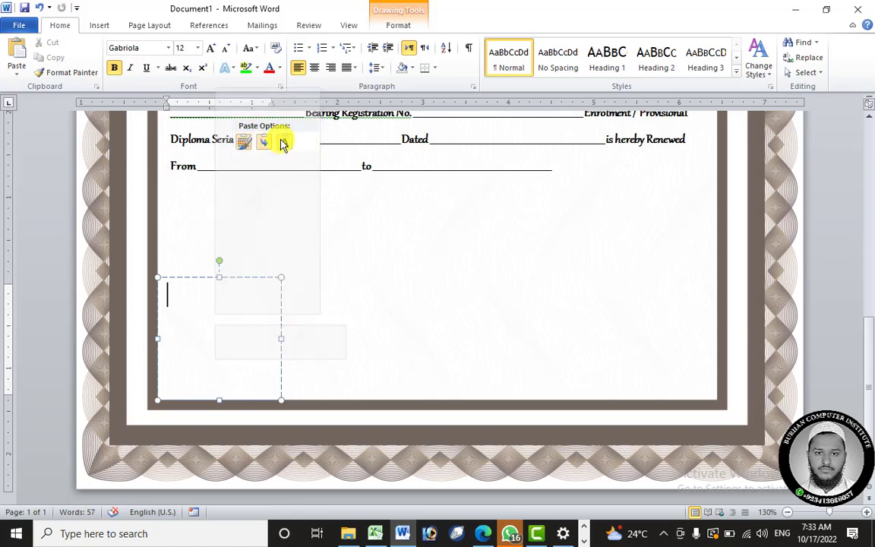
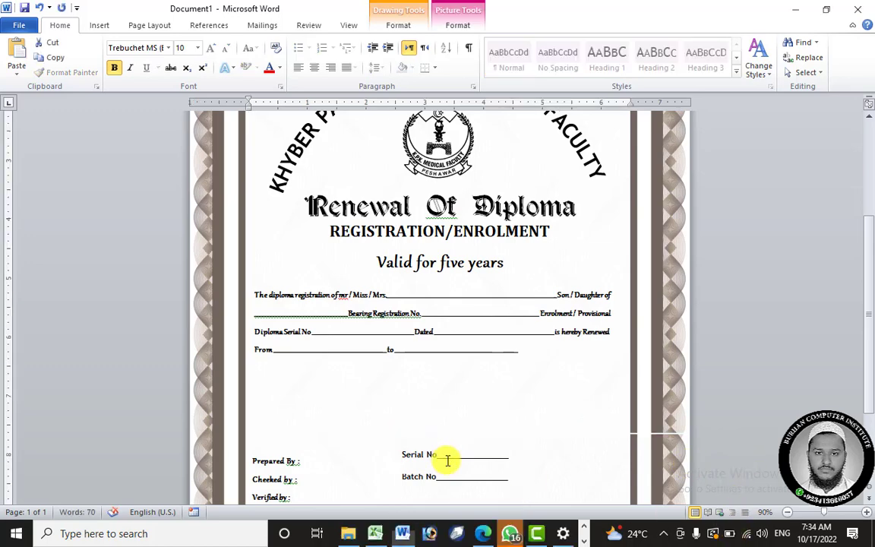
{"action": "left_click", "coordinate": [486, 456]}
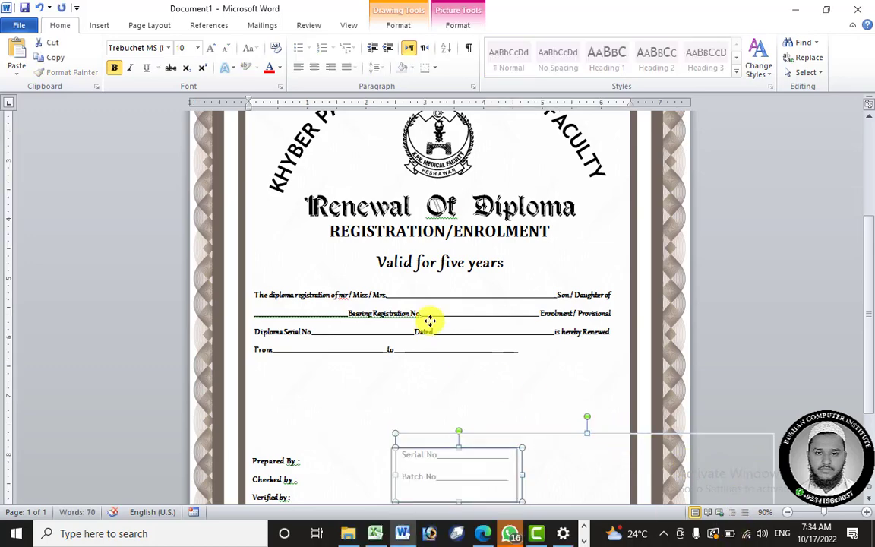
{"action": "left_click_drag", "start_coordinate": [430, 320], "coordinate": [430, 321]}
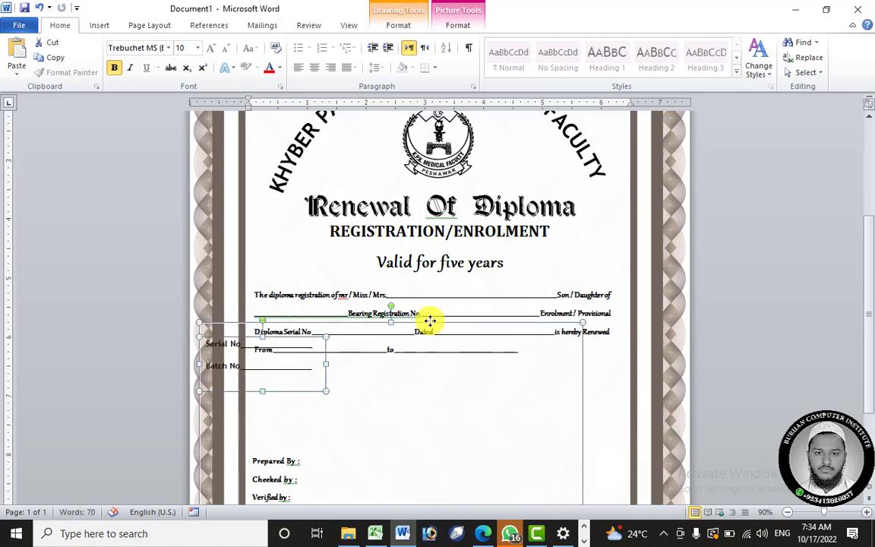
{"action": "key", "text": "ctrl+z"}
{"action": "key", "text": "ctrl+z"}
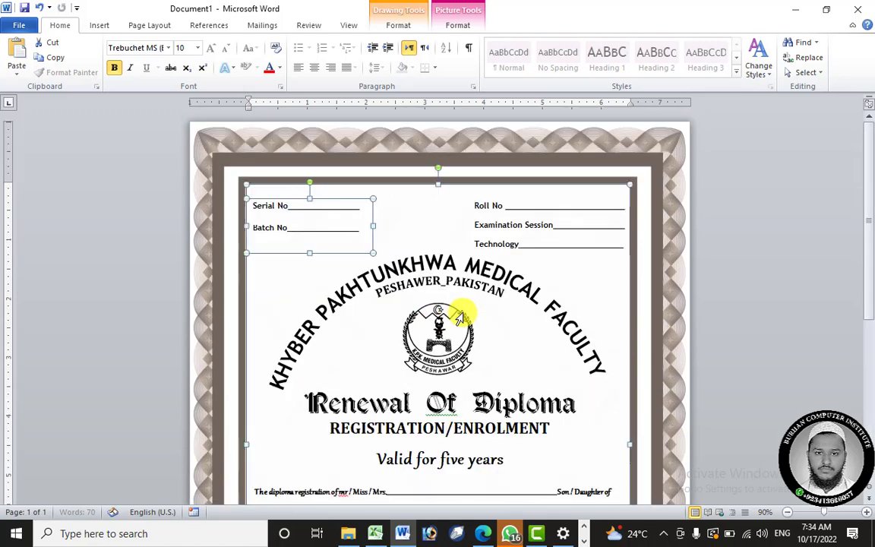
- Place a widened, emptied copy of the signature-lines text box, with its text formatting cleared, in the lower-right corner of the certificate's inner frame
{"action": "scroll", "coordinate": [463, 315], "scroll_direction": "down", "scroll_amount": 6}
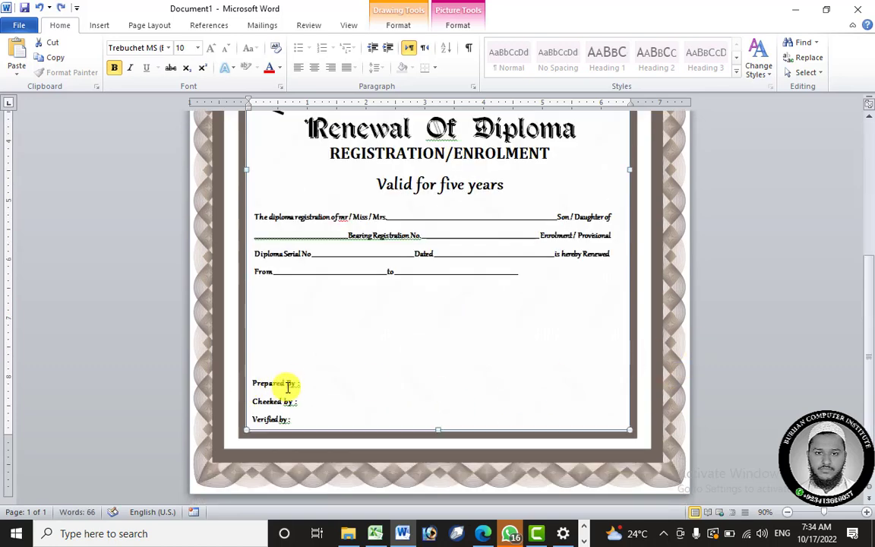
{"action": "left_click", "coordinate": [287, 383]}
{"action": "left_click_drag", "start_coordinate": [298, 370], "coordinate": [599, 370]}
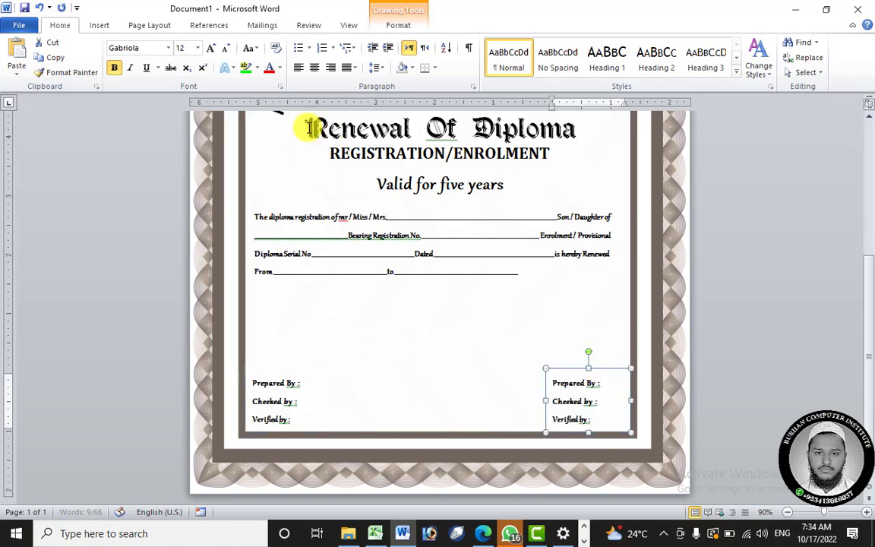
{"action": "left_click", "coordinate": [277, 48]}
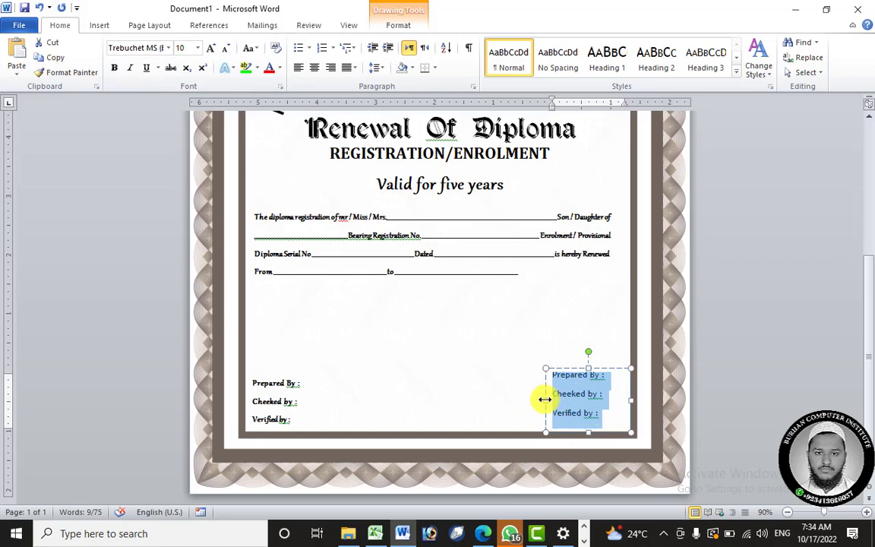
{"action": "left_click_drag", "start_coordinate": [544, 399], "coordinate": [491, 400]}
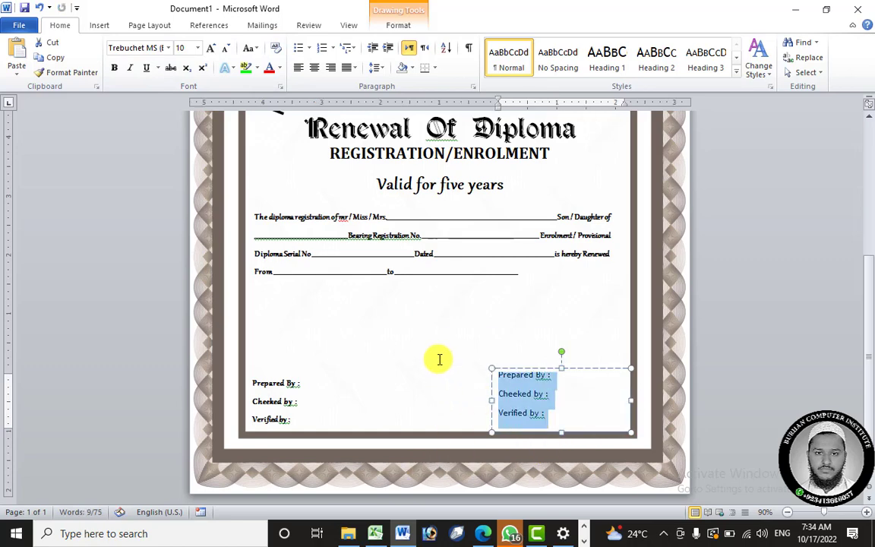
{"action": "key", "text": "Delete"}
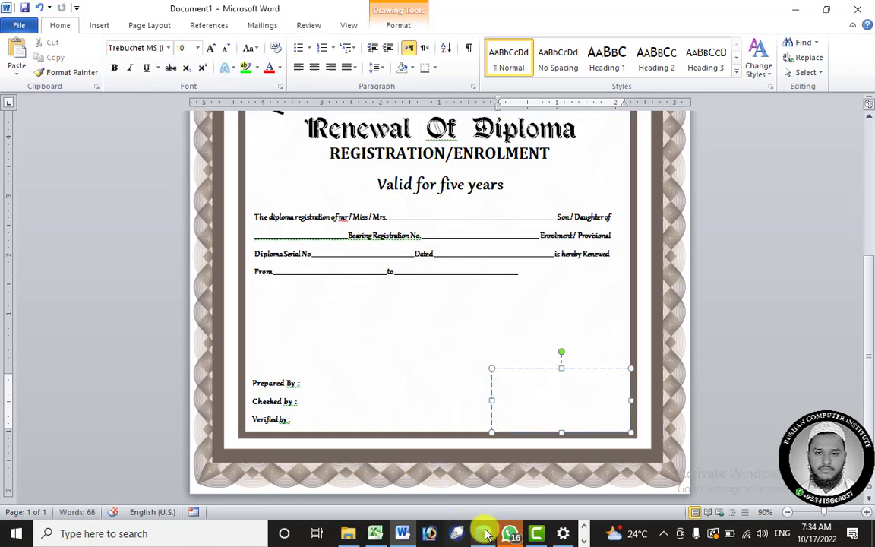
- Copy the SECRETARY block from the reference PDF, paste it as text only into the empty text box in Word, and complete the word "Peshawar"
{"action": "left_click", "coordinate": [484, 534]}
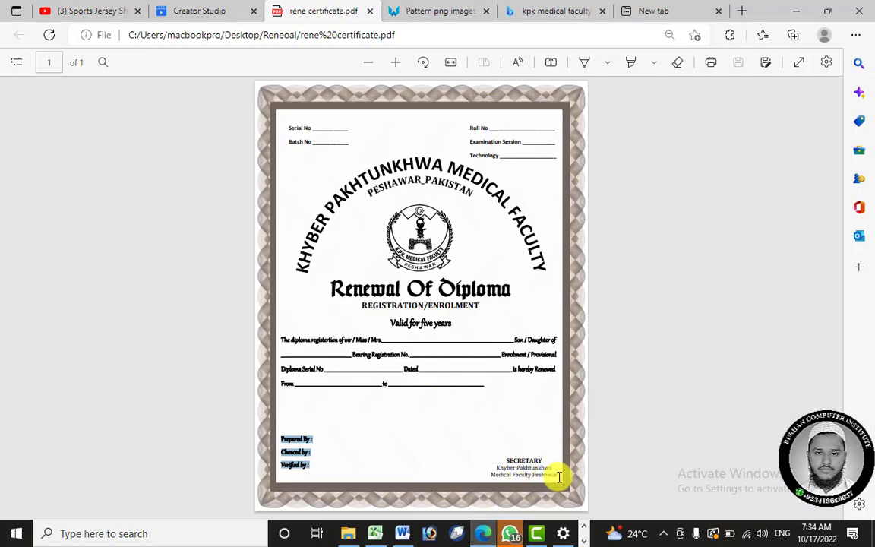
{"action": "mouse_move", "coordinate": [559, 476]}
{"action": "left_mouse_down"}
{"action": "mouse_move", "coordinate": [489, 455]}
{"action": "mouse_move", "coordinate": [550, 477]}
{"action": "left_mouse_up"}
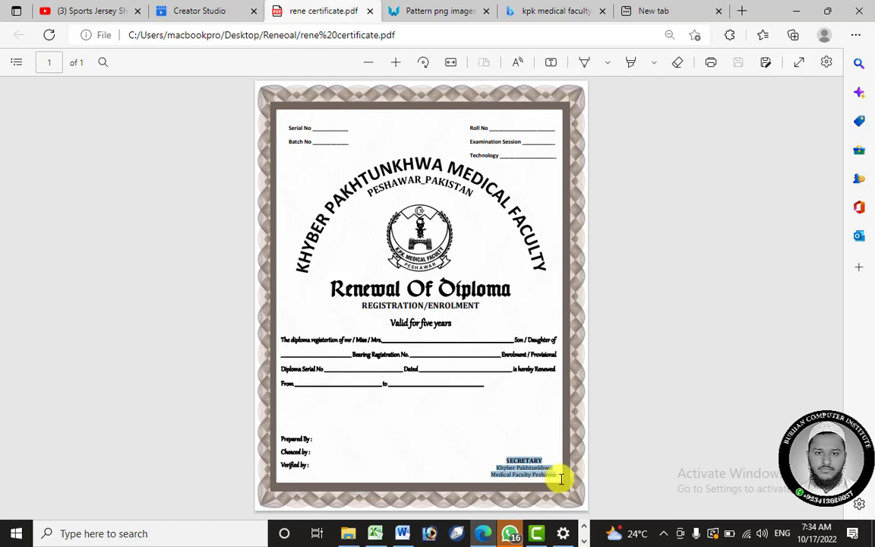
{"action": "double_click", "coordinate": [560, 477]}
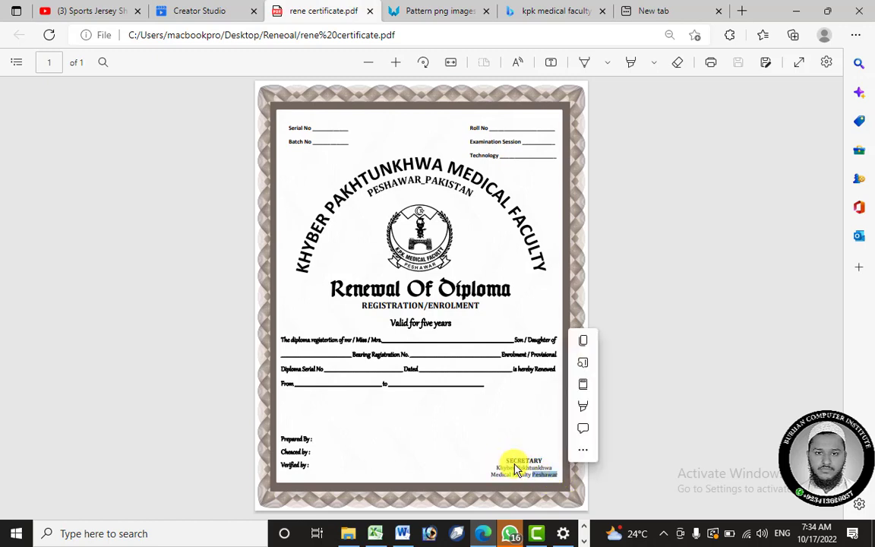
{"action": "left_click_drag", "start_coordinate": [512, 455], "coordinate": [561, 478]}
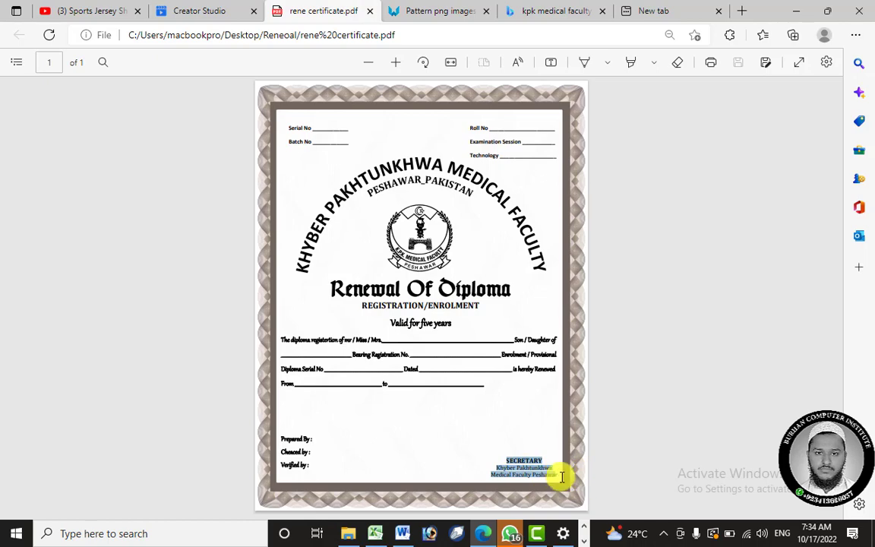
{"action": "right_click", "coordinate": [537, 467]}
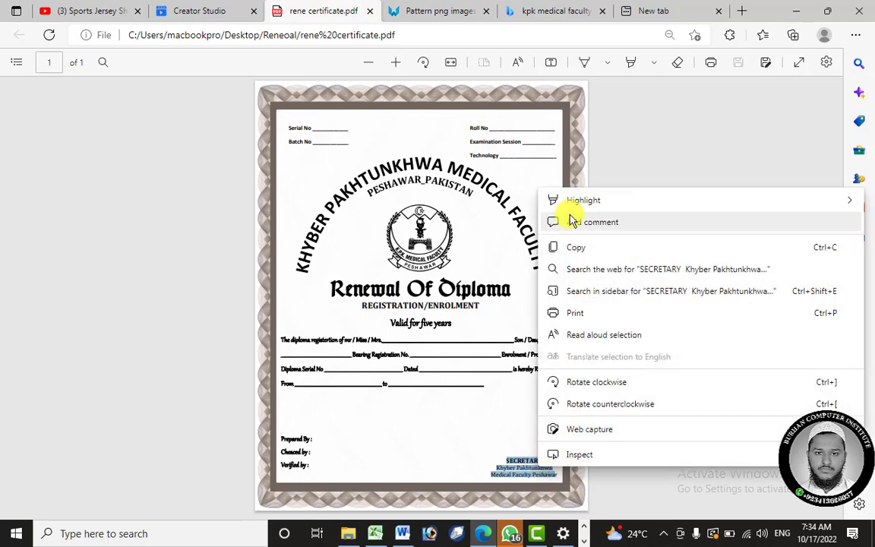
{"action": "left_click", "coordinate": [576, 247]}
{"action": "left_click", "coordinate": [402, 533]}
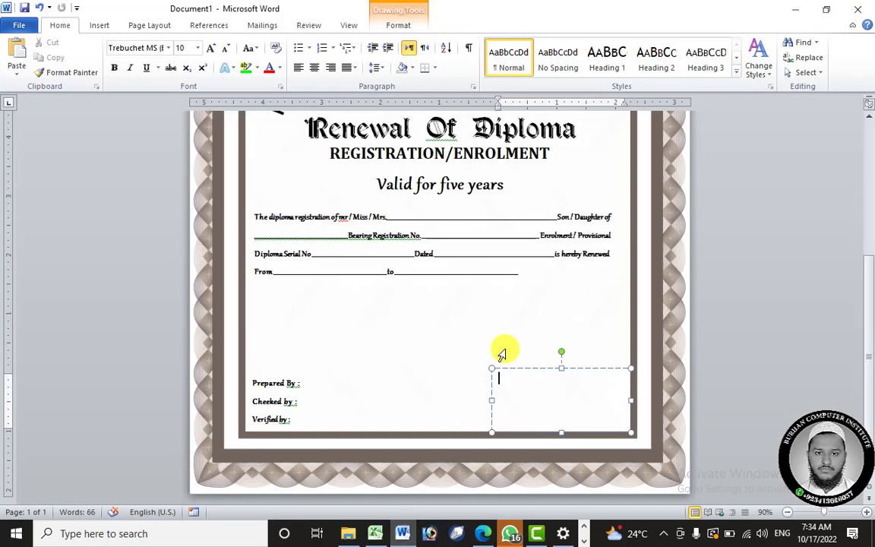
{"action": "right_click", "coordinate": [522, 372]}
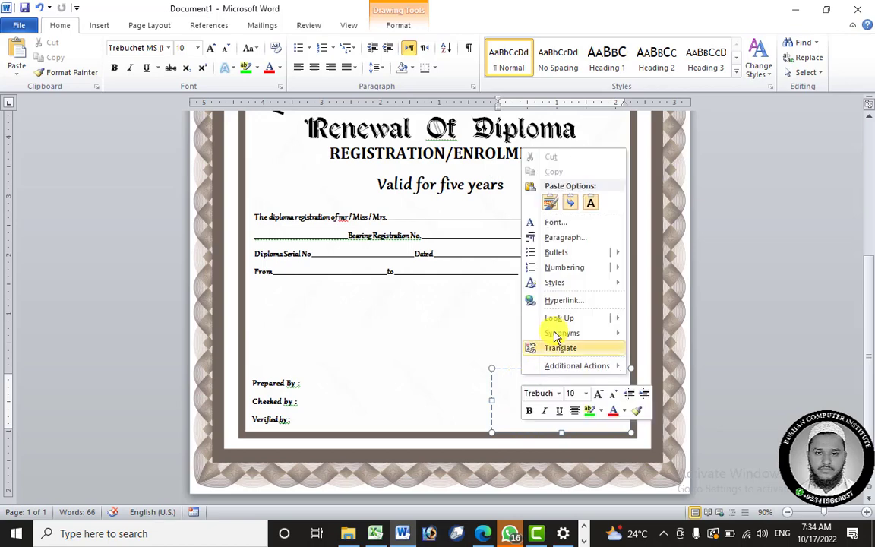
{"action": "left_click", "coordinate": [590, 205]}
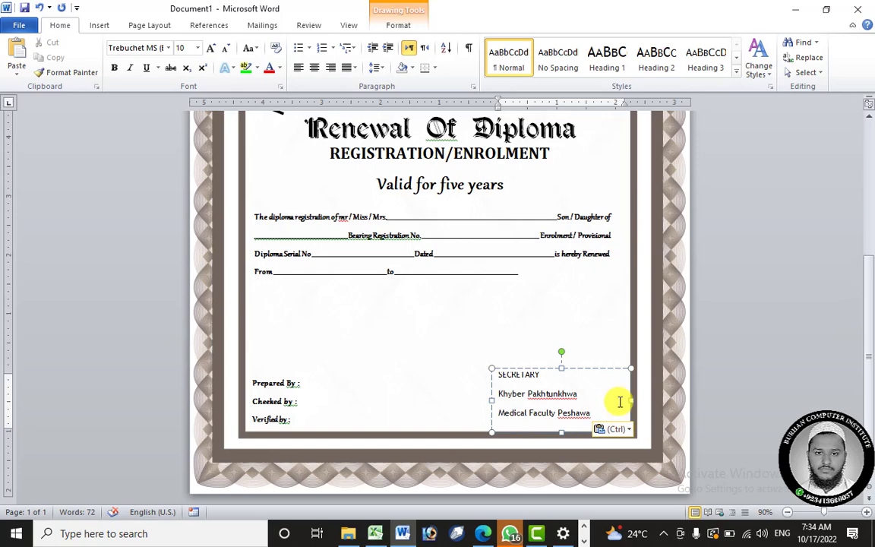
{"action": "type", "text": "r"}
- Centre the three lines of the secretary block and set their paragraph spacing after to 0 pt
{"action": "left_click", "coordinate": [576, 397]}
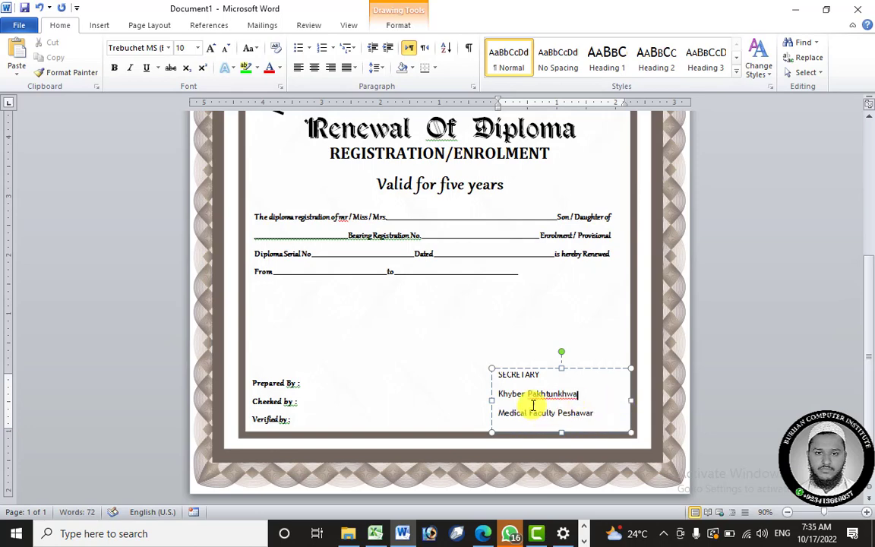
{"action": "left_click", "coordinate": [552, 370]}
{"action": "left_click", "coordinate": [314, 67]}
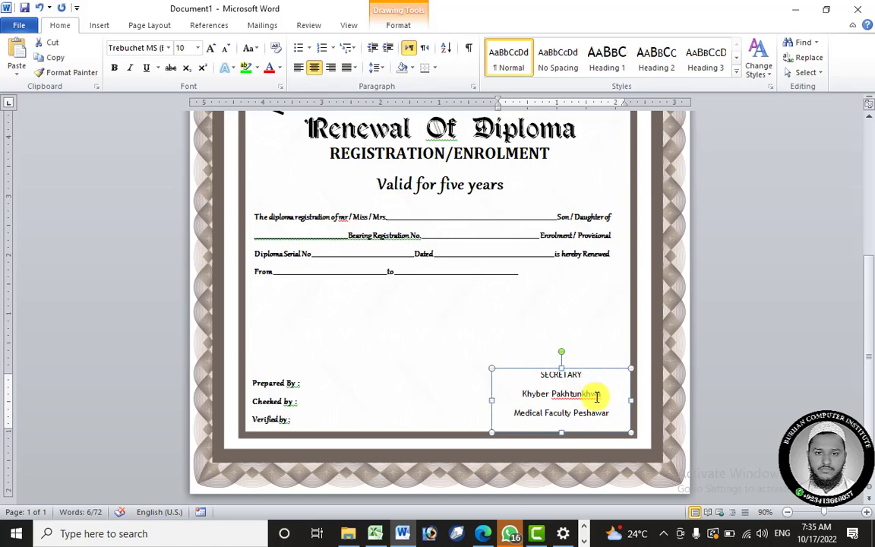
{"action": "left_click", "coordinate": [137, 26]}
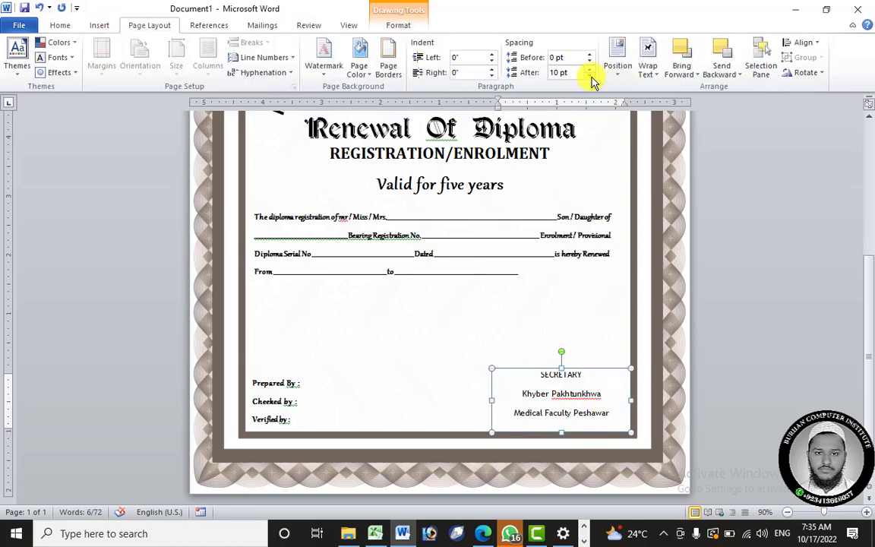
{"action": "left_click_drag", "start_coordinate": [549, 75], "coordinate": [581, 75]}
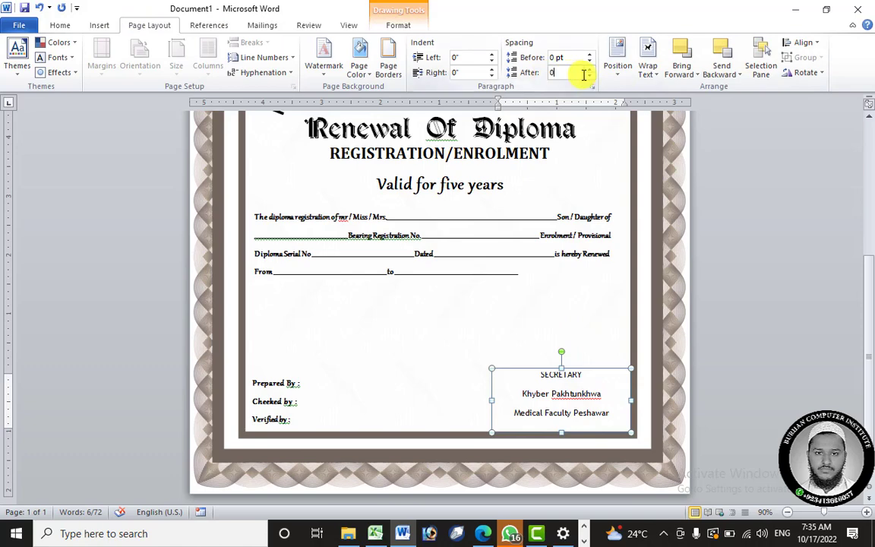
{"action": "key", "text": "Return"}
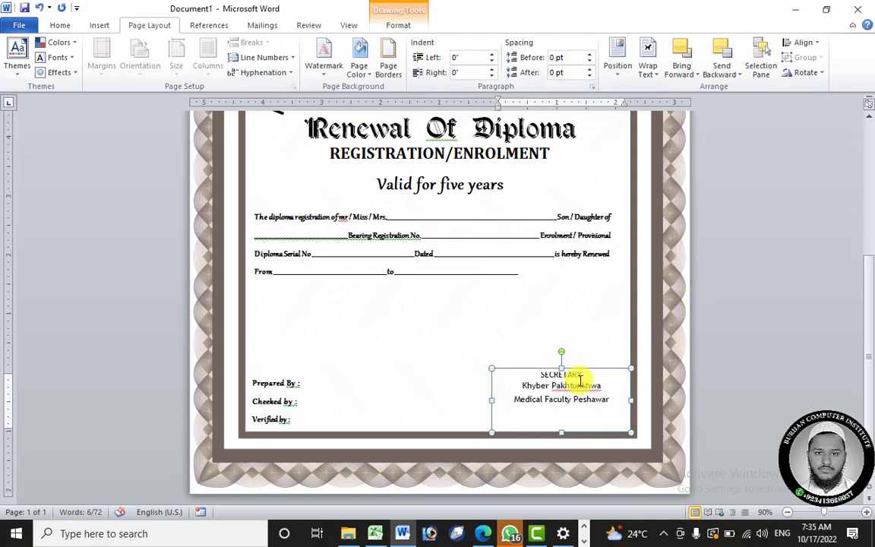
- Fit the secretary text box's height to its three lines and move it down to the bottom edge of the inner frame
{"action": "left_click_drag", "start_coordinate": [562, 369], "coordinate": [562, 360]}
{"action": "left_click_drag", "start_coordinate": [562, 432], "coordinate": [565, 408]}
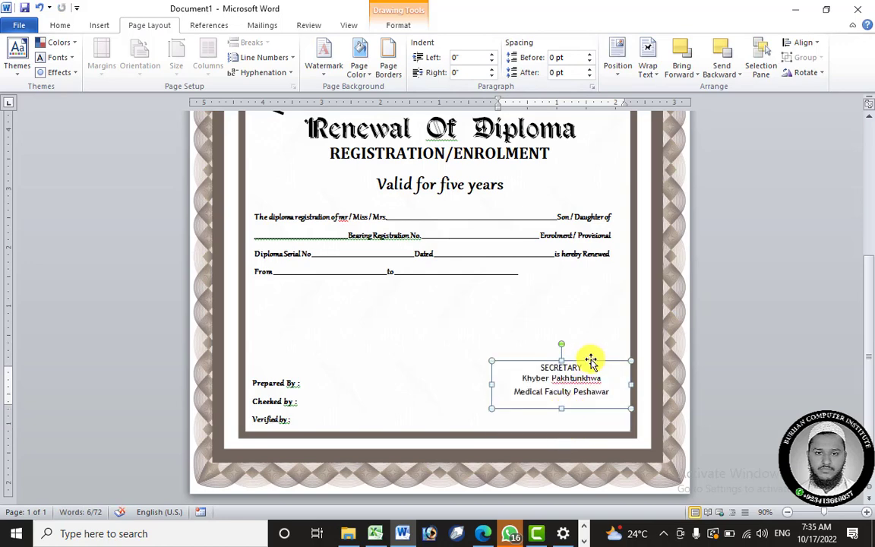
{"action": "left_click_drag", "start_coordinate": [591, 360], "coordinate": [592, 382]}
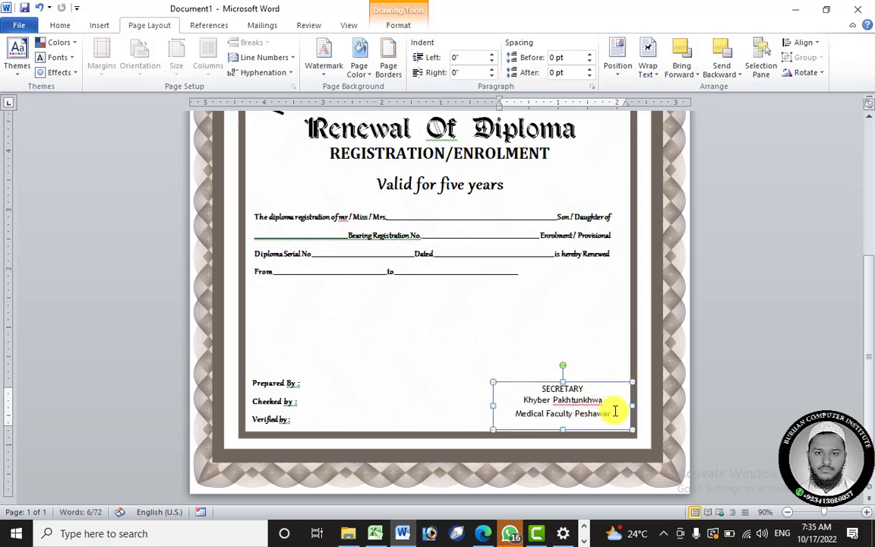
- Apply uppercase to the "Khyber Pakhtunkhwa" and "Medical Faculty Peshawar" lines and to the SECRETARY line
{"action": "left_click_drag", "start_coordinate": [615, 411], "coordinate": [522, 400]}
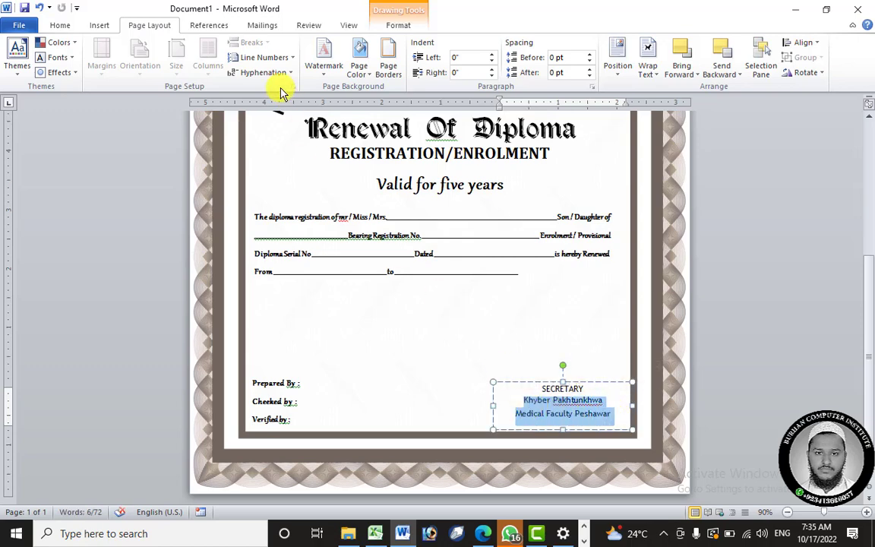
{"action": "left_click", "coordinate": [61, 25]}
{"action": "left_click", "coordinate": [251, 48]}
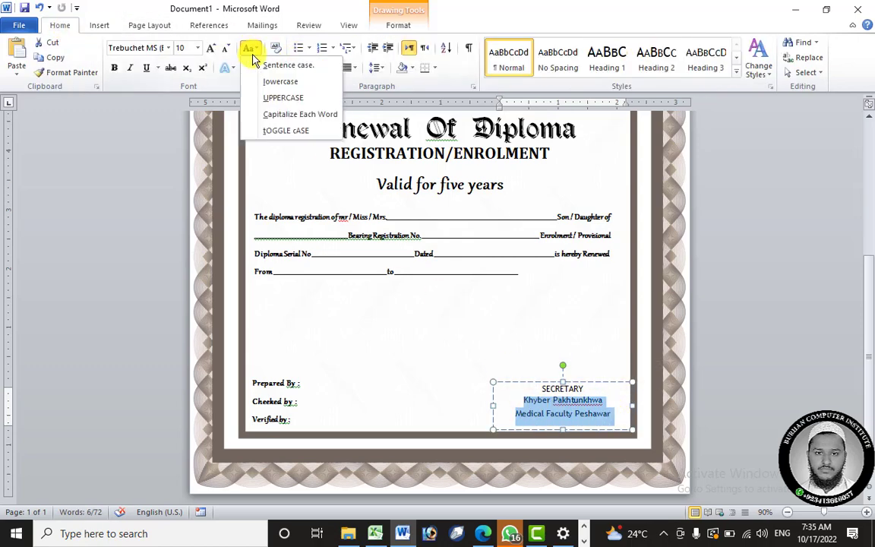
{"action": "left_click", "coordinate": [278, 97]}
{"action": "left_click_drag", "start_coordinate": [585, 388], "coordinate": [543, 387]}
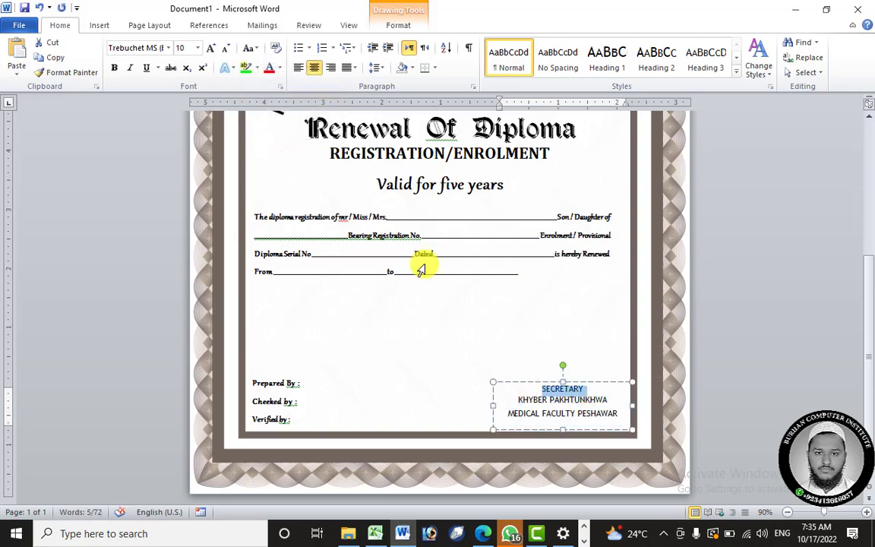
{"action": "left_click", "coordinate": [250, 48]}
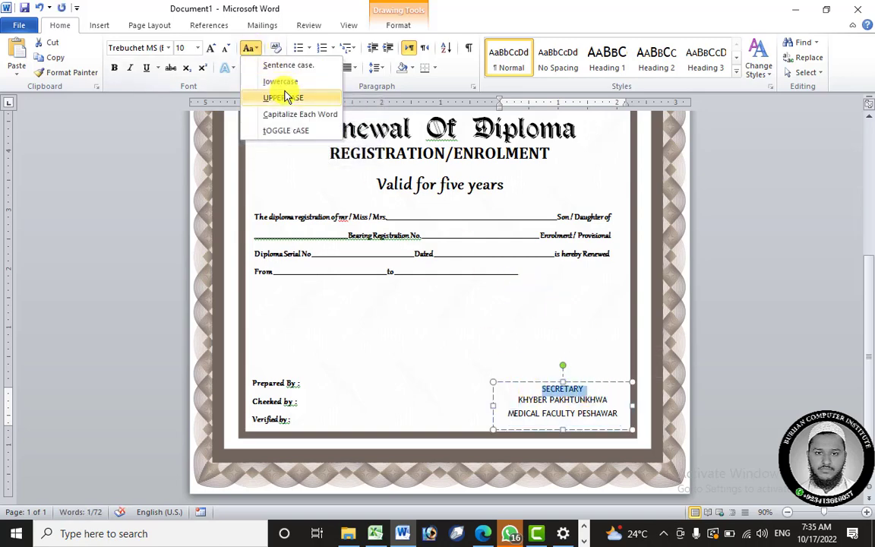
{"action": "left_click", "coordinate": [285, 94]}
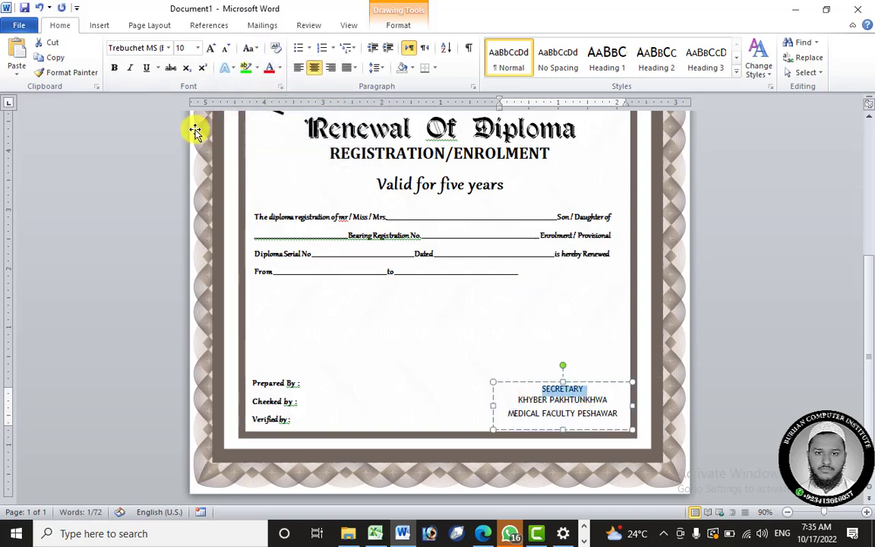
- Make the SECRETARY line bold and set its font size to 12 pt
{"action": "left_click", "coordinate": [116, 69]}
{"action": "left_click", "coordinate": [208, 50]}
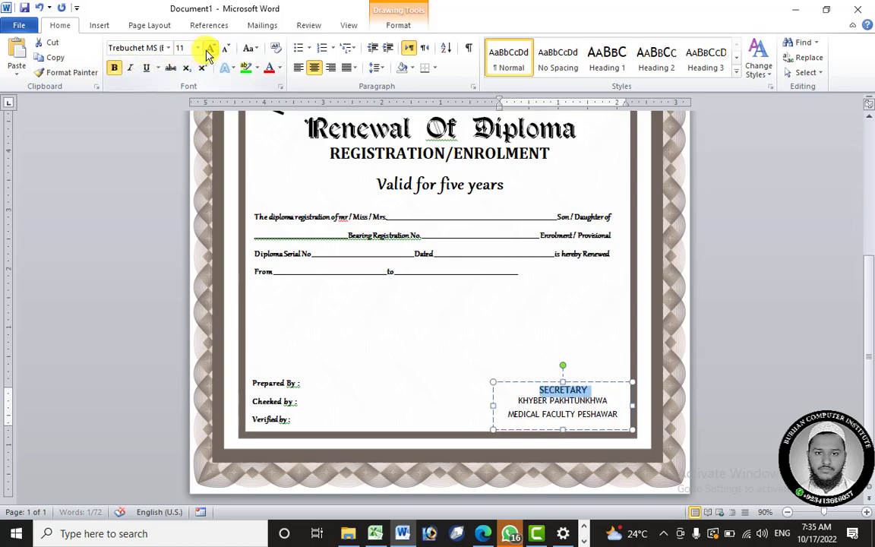
{"action": "left_click", "coordinate": [208, 50]}
{"action": "left_click", "coordinate": [209, 50]}
{"action": "left_click", "coordinate": [228, 50]}
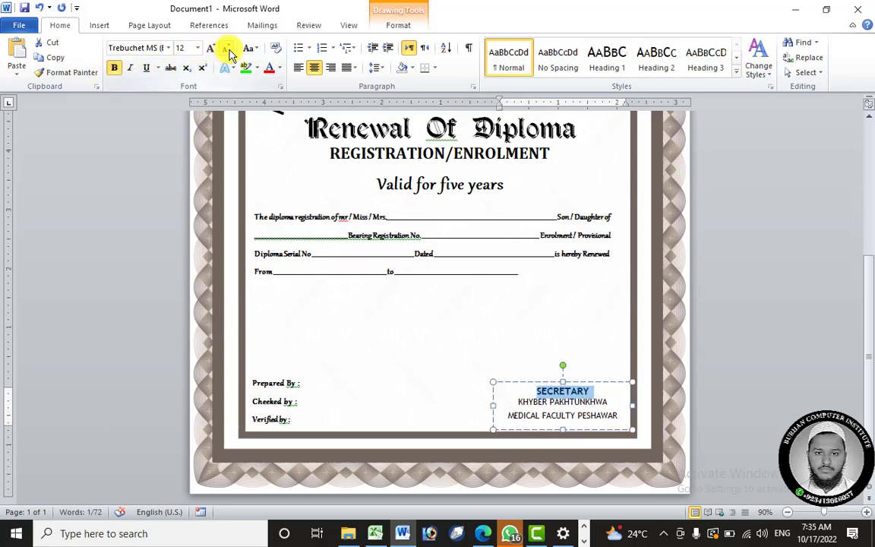
- Set the line spacing of the two lines below SECRETARY to 1.0
{"action": "left_click_drag", "start_coordinate": [617, 417], "coordinate": [504, 399]}
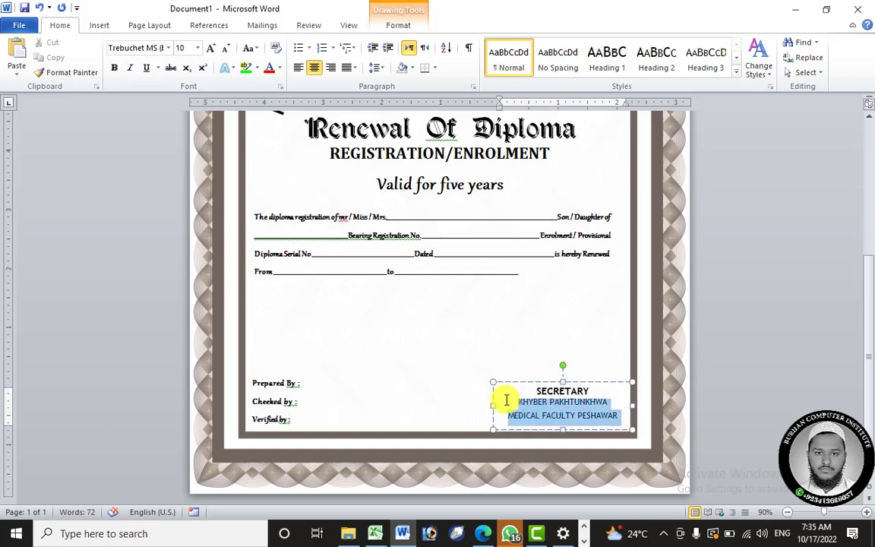
{"action": "left_click", "coordinate": [168, 27]}
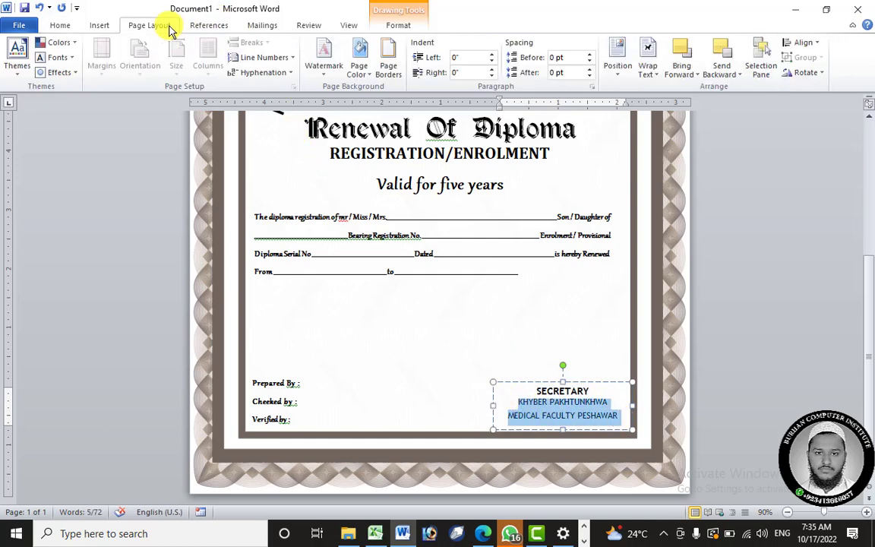
{"action": "left_click", "coordinate": [67, 25]}
{"action": "left_click", "coordinate": [374, 67]}
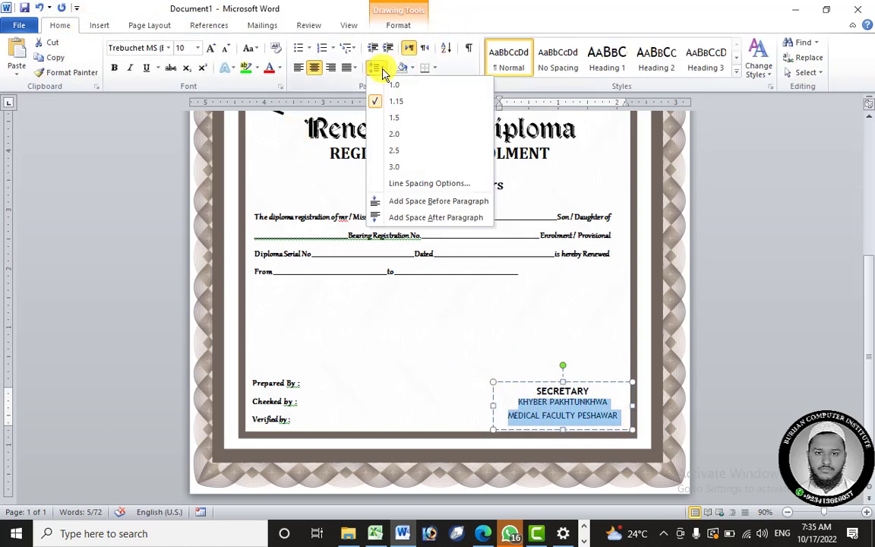
{"action": "left_click", "coordinate": [392, 90]}
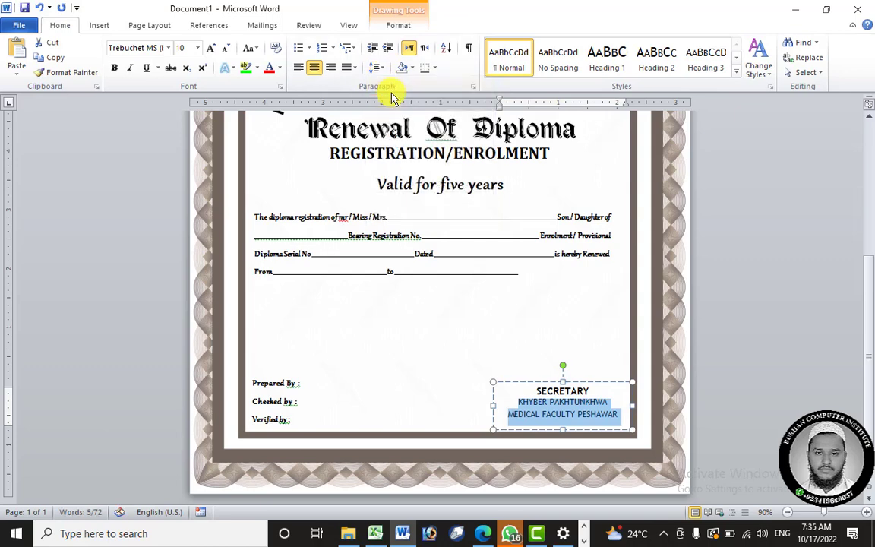
- Format the "Khyber Pakhtunkhwa" and "Medical Faculty Peshawar" lines in the secretary block as 8 pt Cambria
{"action": "left_click", "coordinate": [226, 47]}
{"action": "left_click", "coordinate": [226, 48]}
{"action": "left_click", "coordinate": [140, 48]}
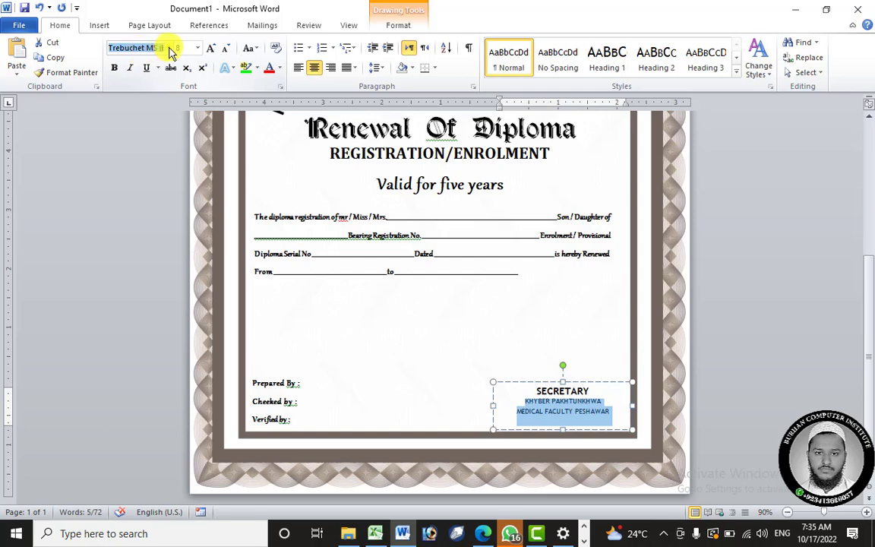
{"action": "left_click", "coordinate": [170, 49]}
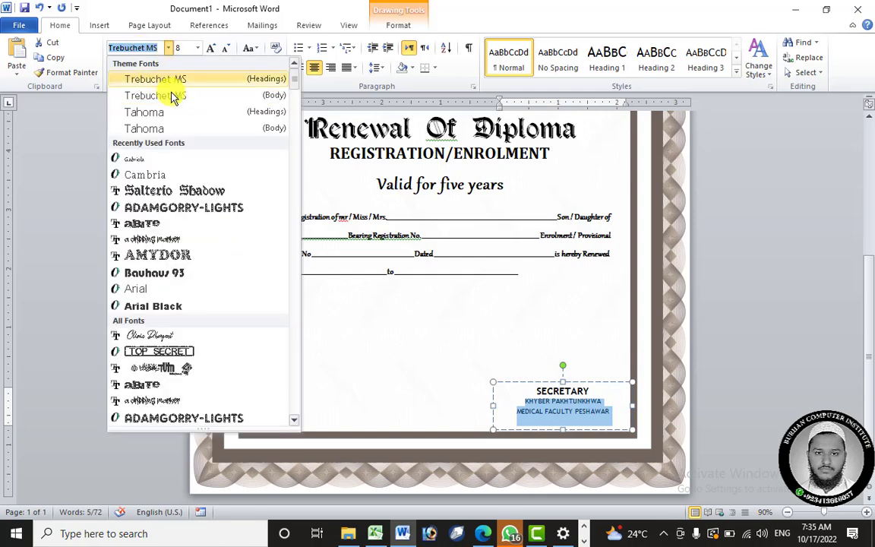
{"action": "left_click", "coordinate": [172, 179]}
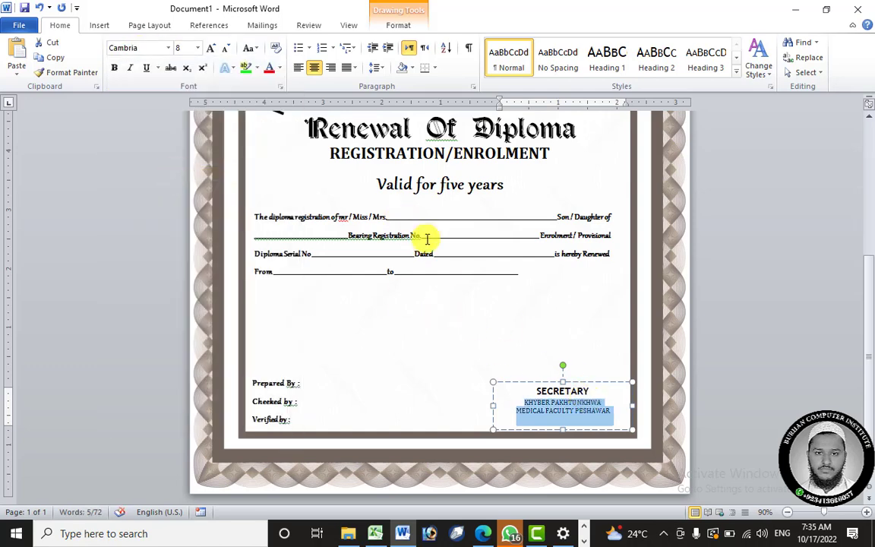
- Change the font of the SECRETARY line to Cambria
{"action": "left_click_drag", "start_coordinate": [609, 392], "coordinate": [504, 391]}
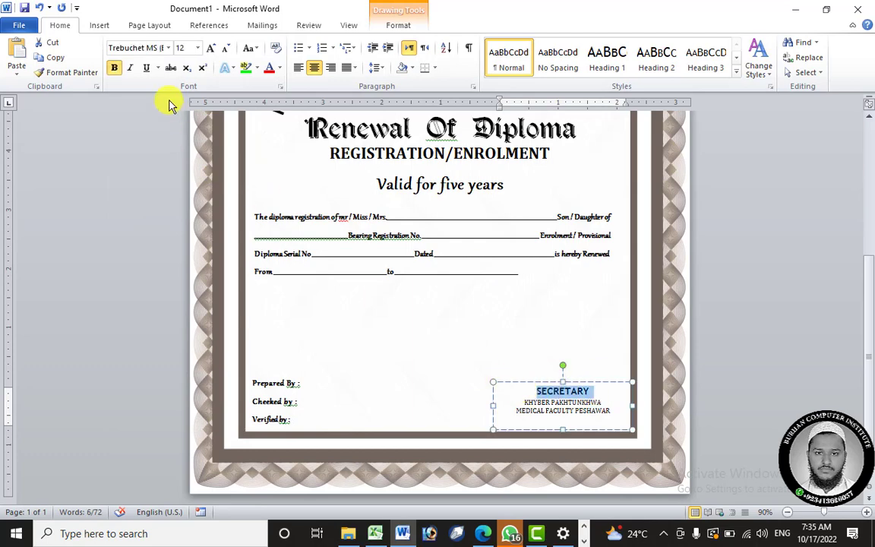
{"action": "left_click", "coordinate": [169, 49]}
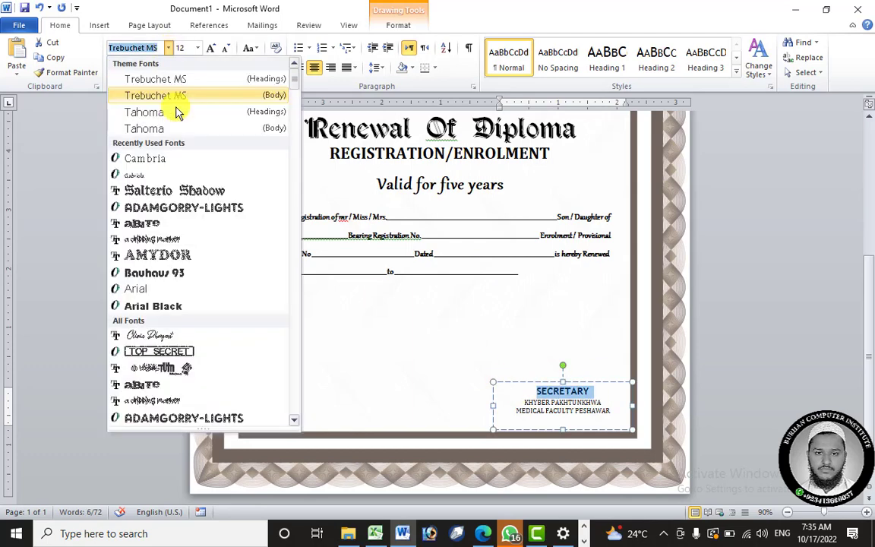
{"action": "left_click", "coordinate": [169, 169]}
{"action": "left_click", "coordinate": [573, 410]}
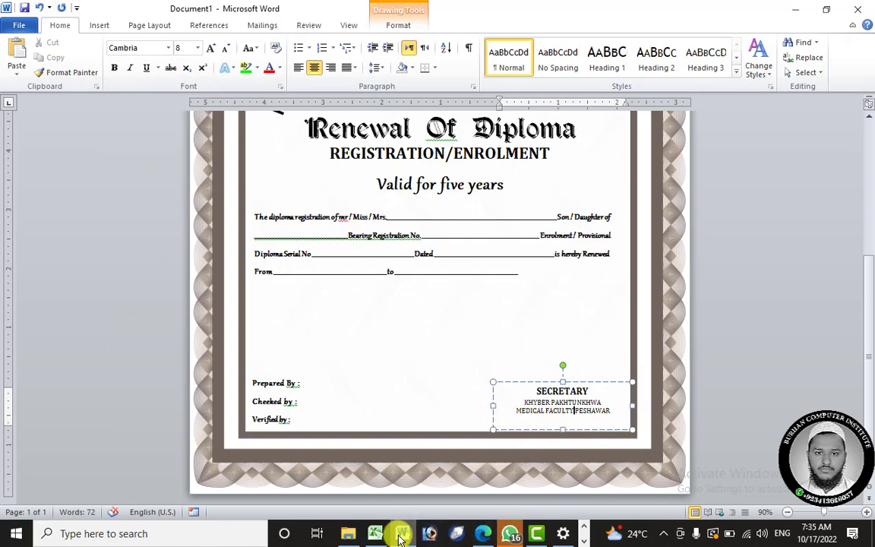
- Check the secretary block in the reference PDF and apply Capitalize Each Word to the two lines below SECRETARY in Word
{"action": "left_click", "coordinate": [483, 533]}
{"action": "left_click", "coordinate": [514, 468]}
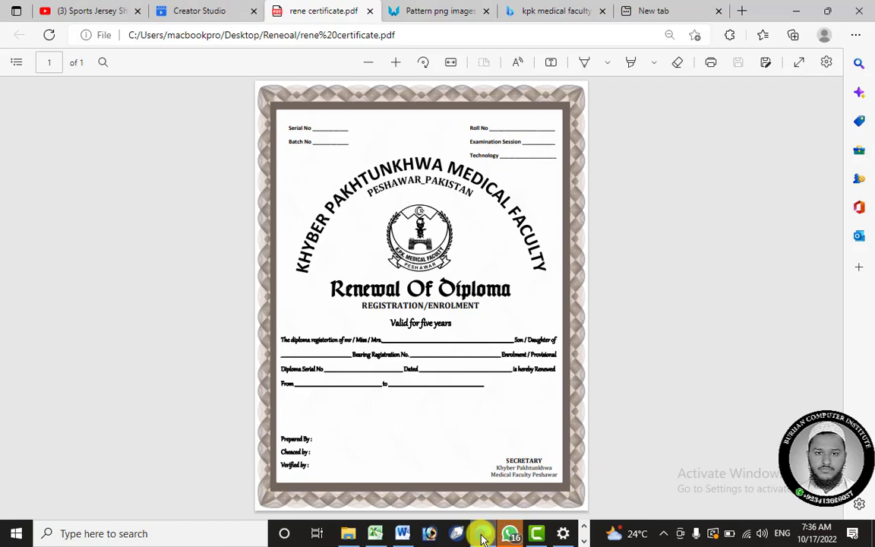
{"action": "left_click", "coordinate": [403, 534]}
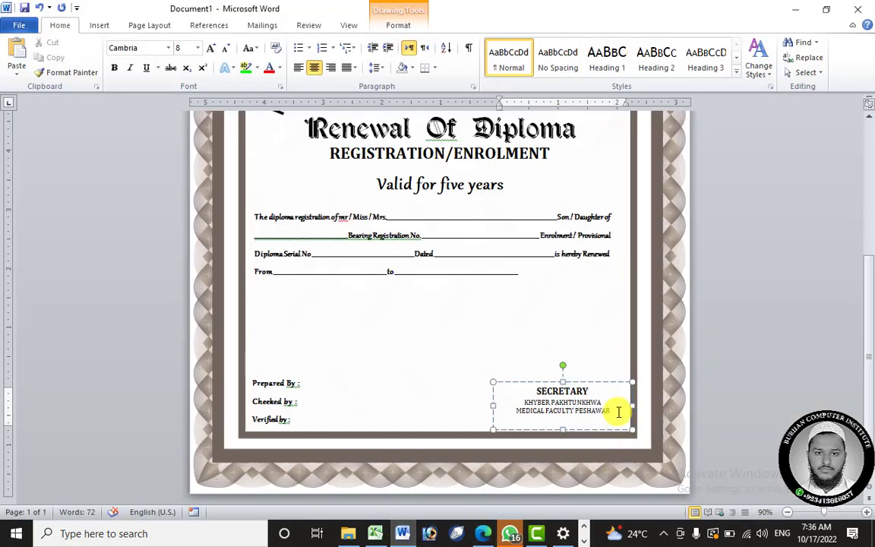
{"action": "left_click_drag", "start_coordinate": [615, 412], "coordinate": [517, 400]}
{"action": "left_click", "coordinate": [250, 48]}
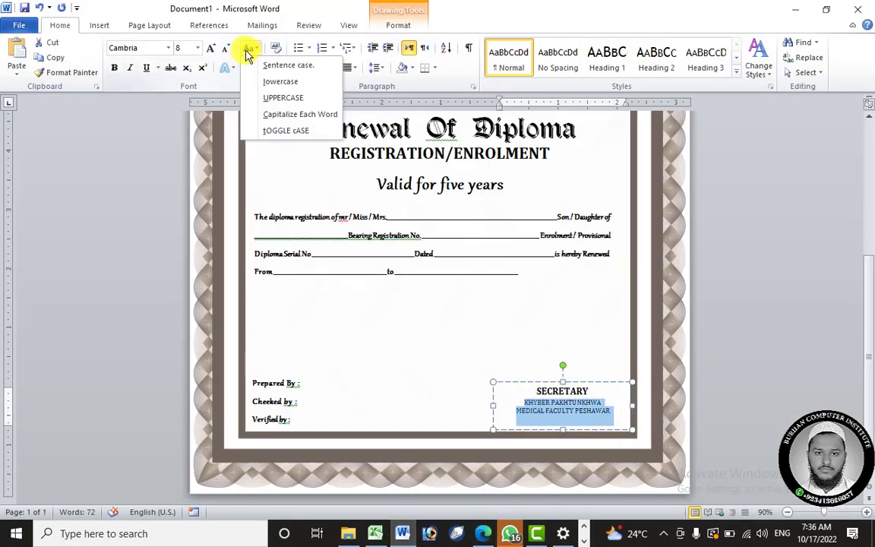
{"action": "left_click", "coordinate": [298, 115]}
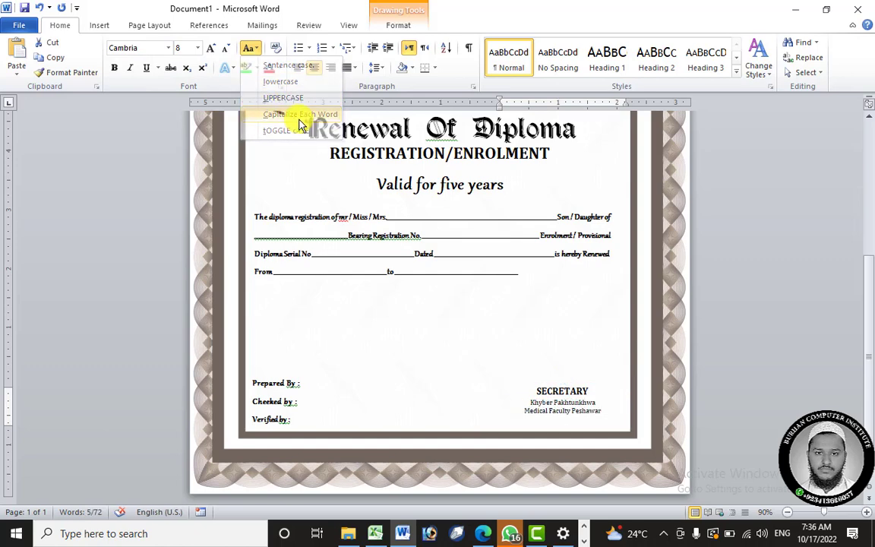
{"action": "left_click", "coordinate": [609, 413]}
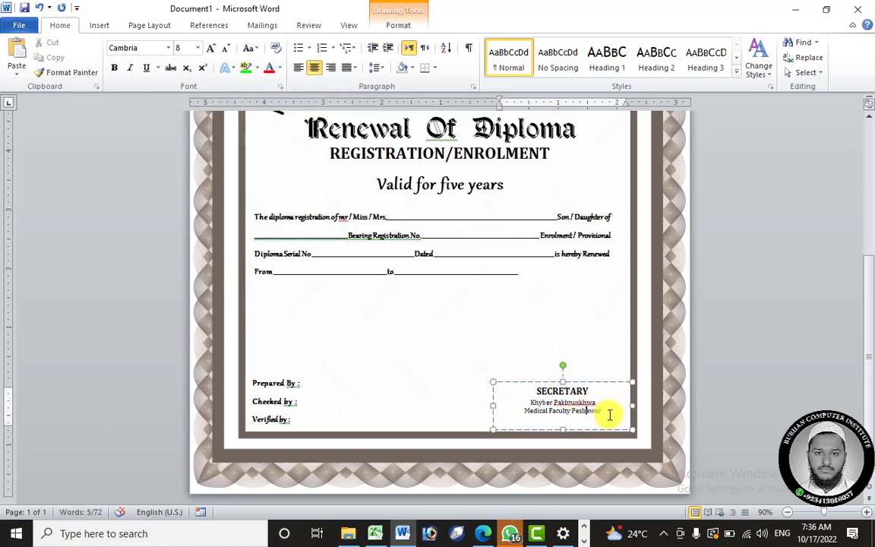
- Shrink the secretary text box around its three lines and move it into the lower-right corner of the inner frame
{"action": "left_click", "coordinate": [495, 405]}
{"action": "left_click_drag", "start_coordinate": [517, 407], "coordinate": [513, 406]}
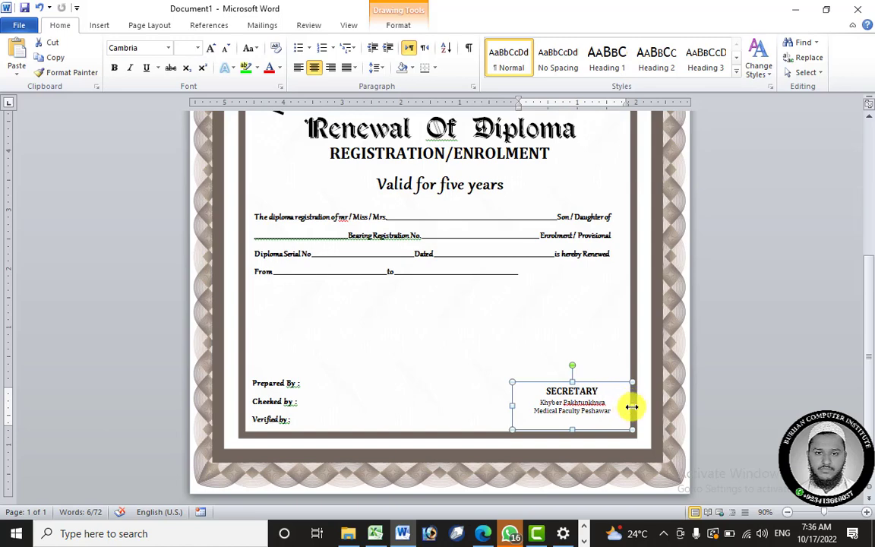
{"action": "left_click_drag", "start_coordinate": [627, 407], "coordinate": [621, 406]}
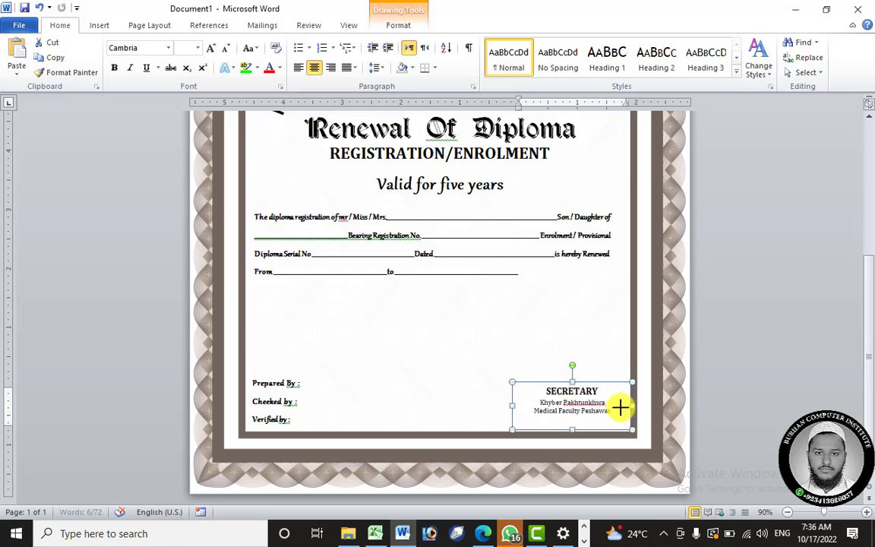
{"action": "left_click_drag", "start_coordinate": [566, 430], "coordinate": [566, 423]}
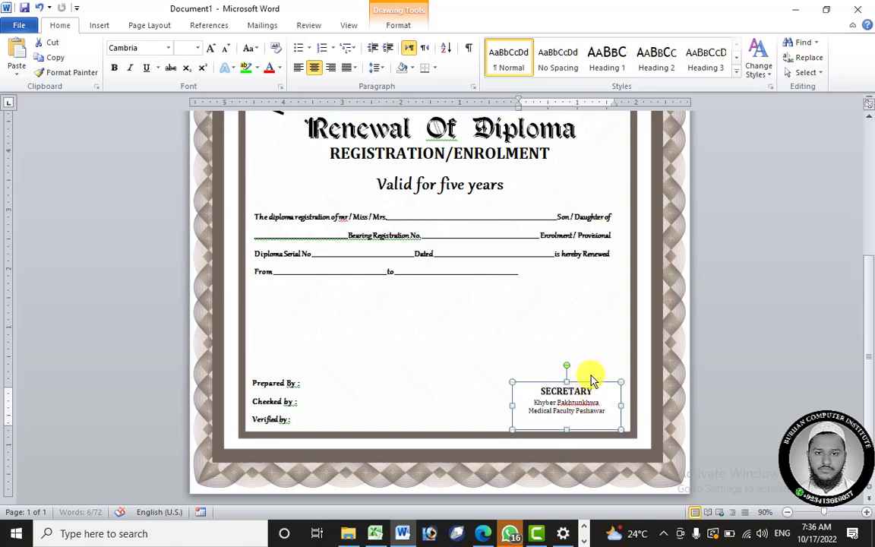
{"action": "left_click_drag", "start_coordinate": [592, 385], "coordinate": [600, 392]}
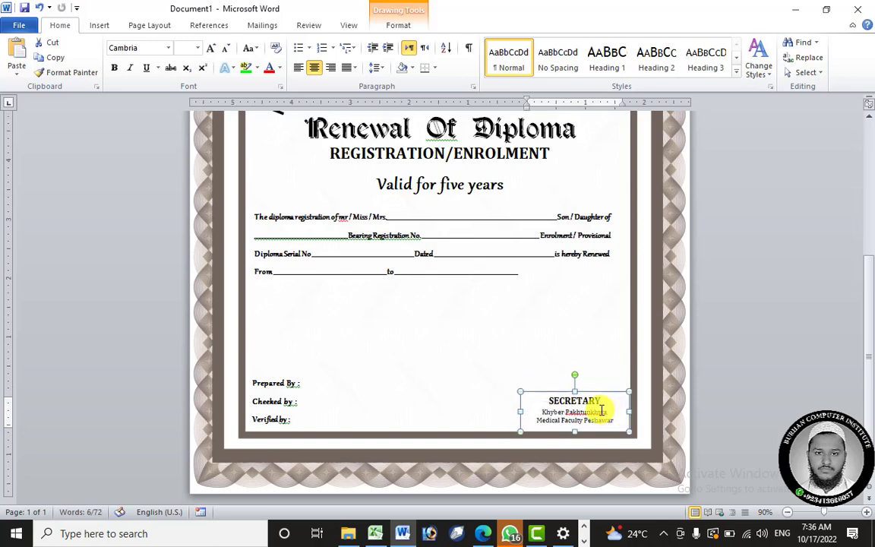
{"action": "right_click", "coordinate": [601, 410]}
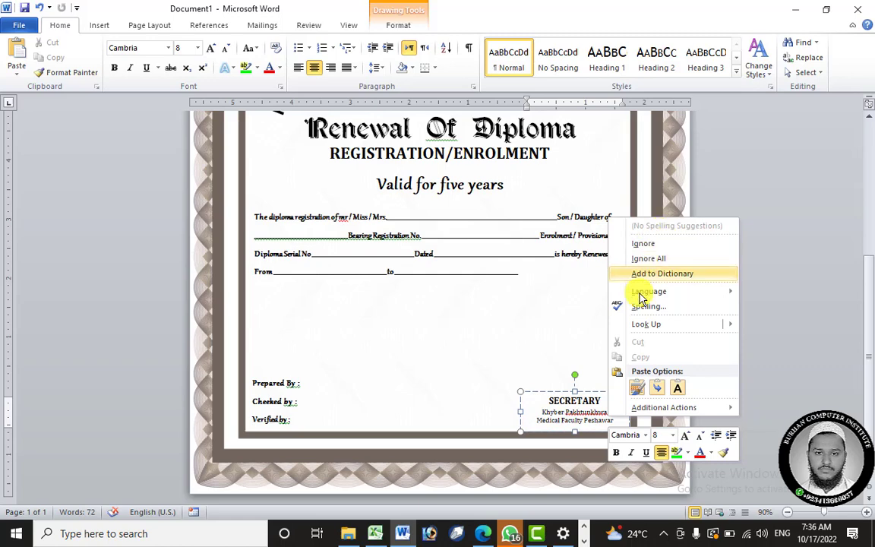
- Reduce the SECRETARY line to 10 pt and compare the block with the reference PDF
{"action": "left_click_drag", "start_coordinate": [600, 401], "coordinate": [546, 400]}
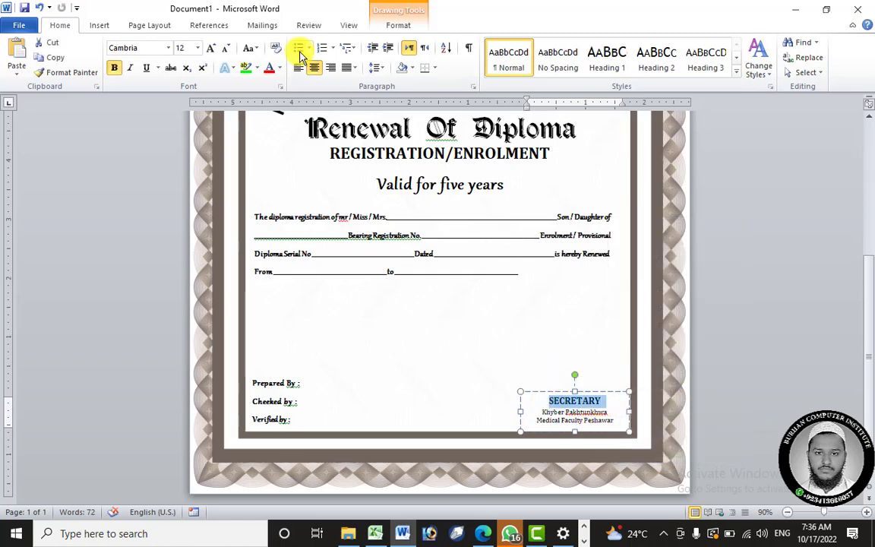
{"action": "left_click", "coordinate": [233, 48]}
{"action": "left_click", "coordinate": [233, 48]}
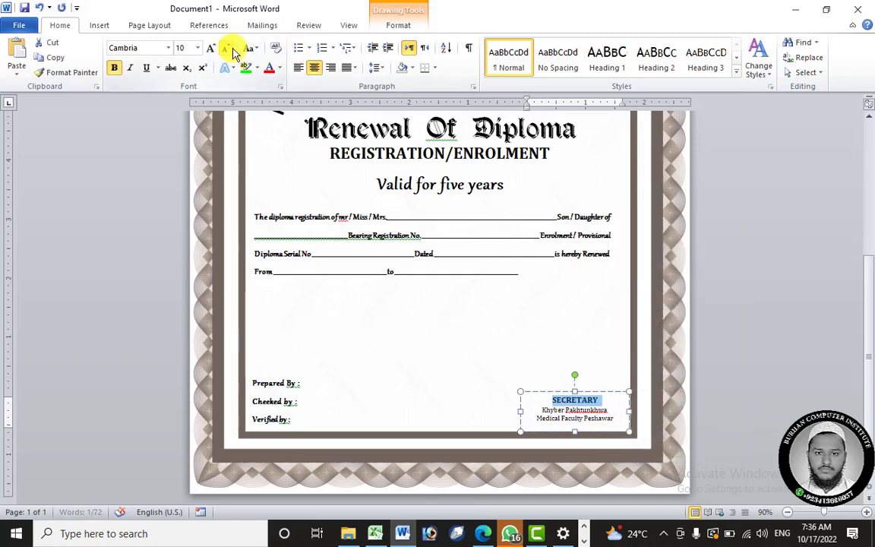
{"action": "left_click", "coordinate": [547, 391]}
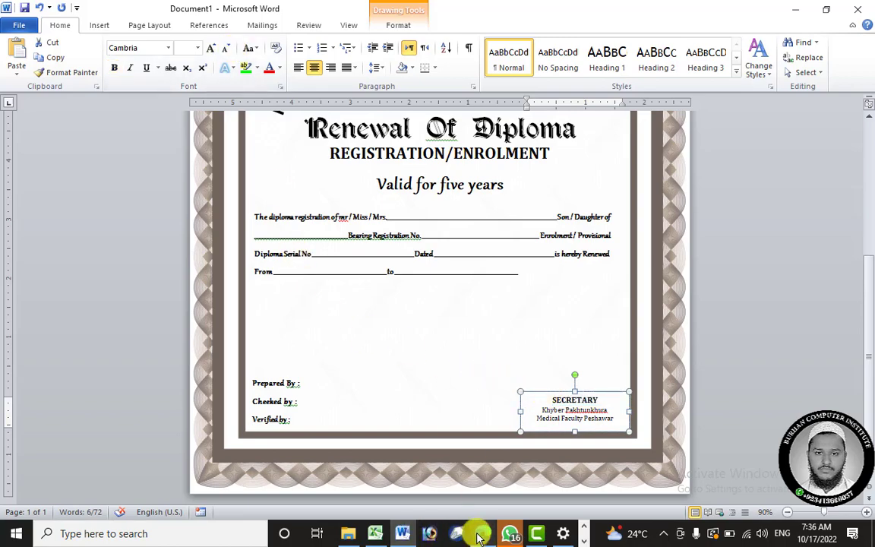
{"action": "left_click", "coordinate": [478, 537]}
{"action": "left_click", "coordinate": [478, 536]}
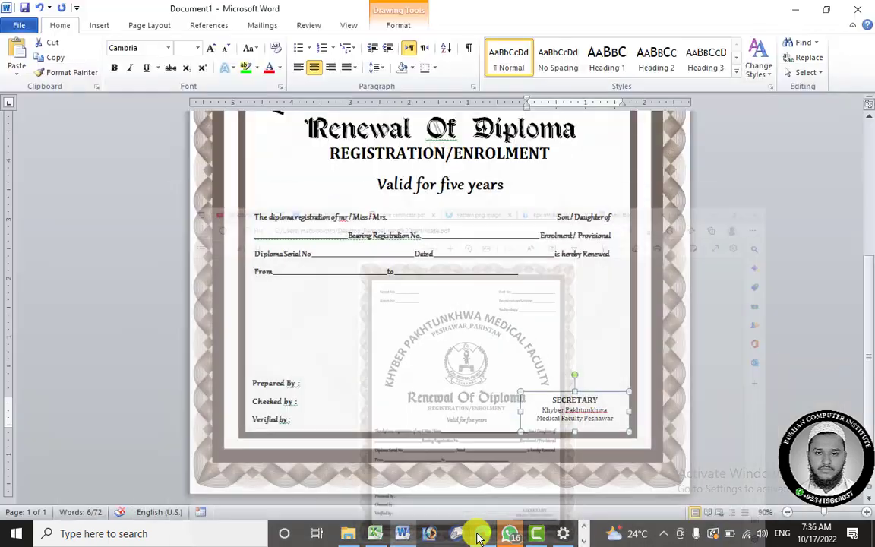
- Set the line spacing of the whole secretary text box to 1.0
{"action": "left_click_drag", "start_coordinate": [605, 402], "coordinate": [562, 400]}
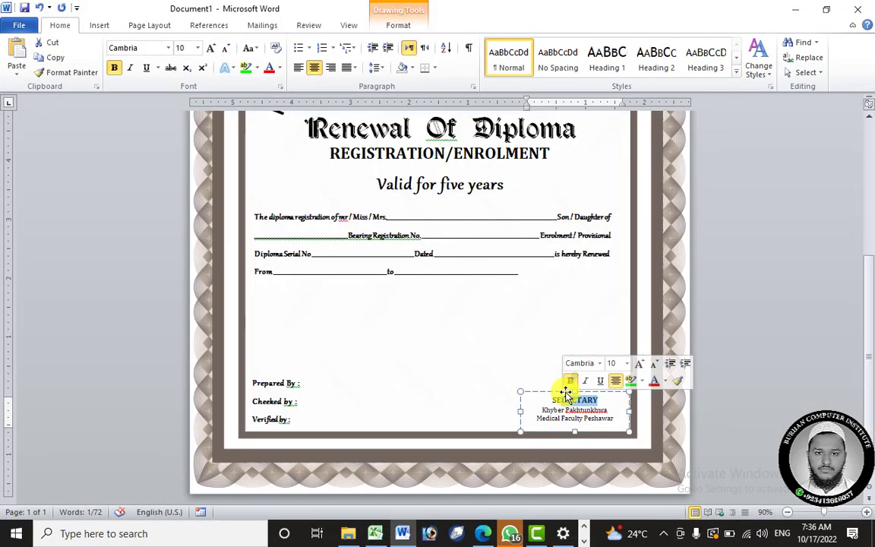
{"action": "left_click", "coordinate": [564, 392]}
{"action": "left_click", "coordinate": [374, 68]}
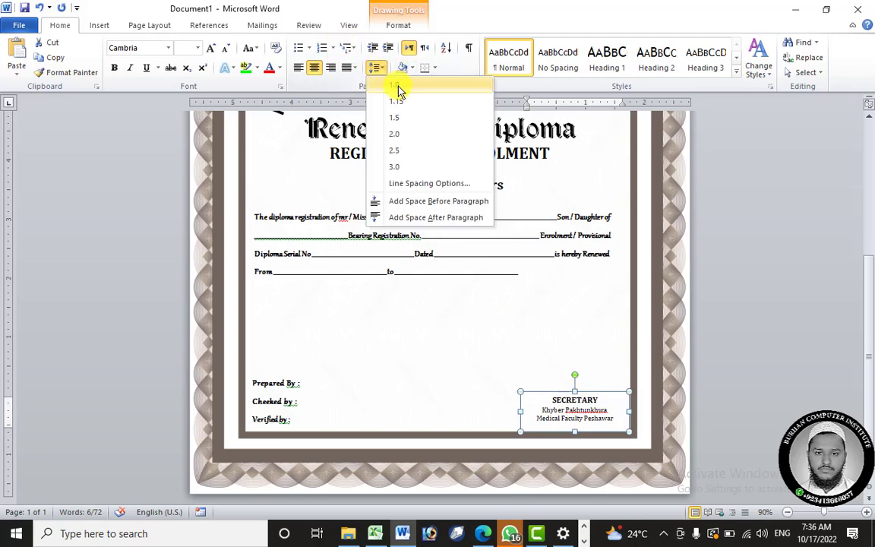
{"action": "left_click", "coordinate": [400, 87]}
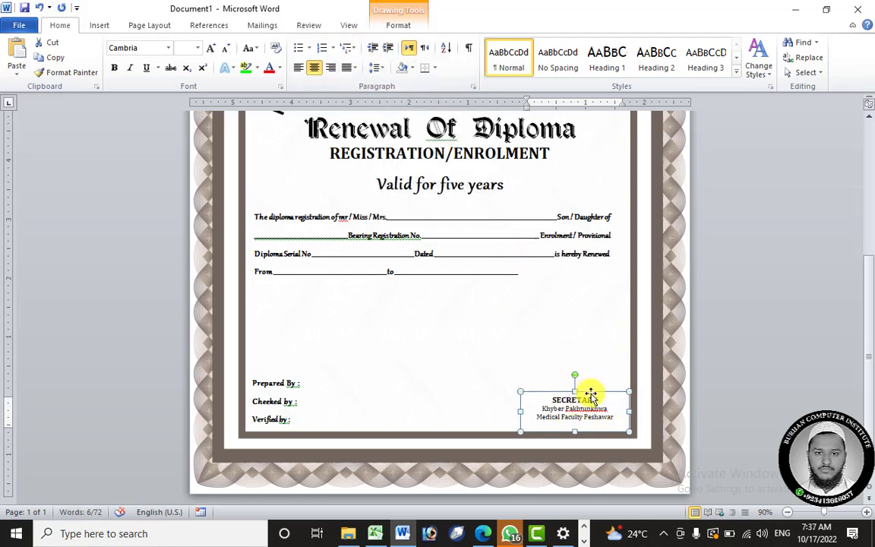
- Set the "Khyber Pakhtunkhwa" and "Medical Faculty Peshawar" lines below SECRETARY to 10 pt
{"action": "left_click_drag", "start_coordinate": [612, 417], "coordinate": [537, 408]}
{"action": "left_click", "coordinate": [212, 48]}
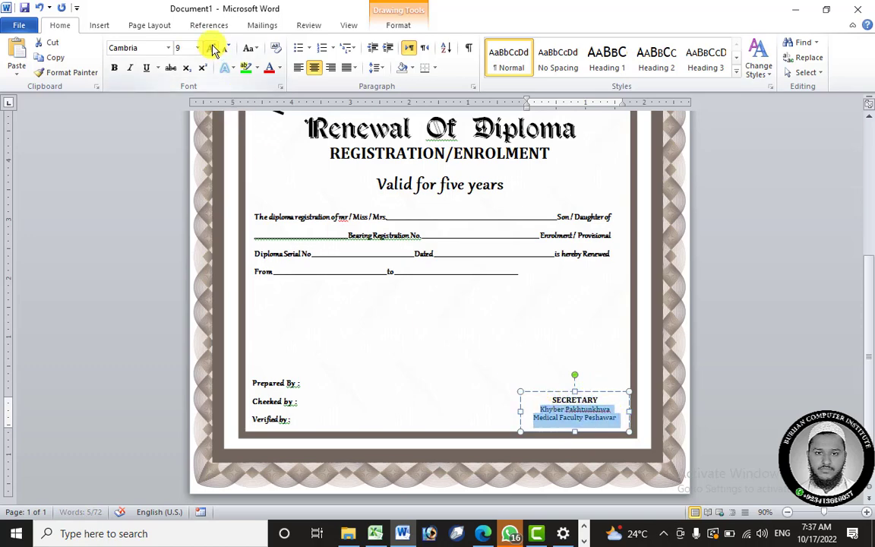
{"action": "left_click", "coordinate": [212, 48]}
- Enlarge the bold SECRETARY line to 12 pt and deselect the text box
{"action": "left_click_drag", "start_coordinate": [610, 398], "coordinate": [566, 399]}
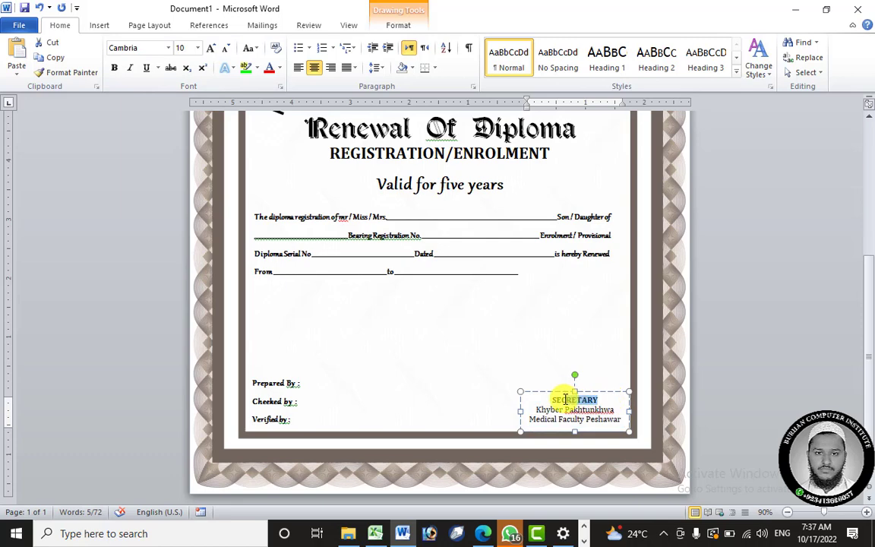
{"action": "key", "text": "ctrl+b"}
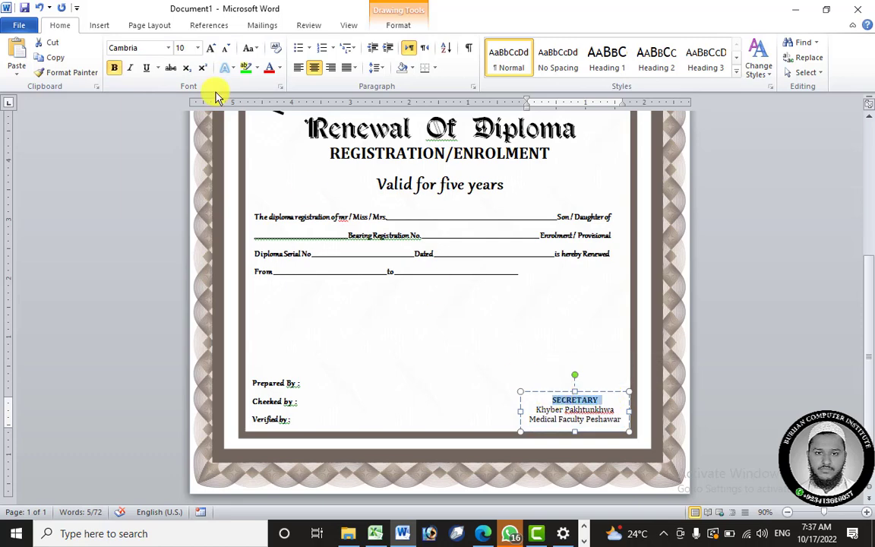
{"action": "left_click", "coordinate": [212, 48]}
{"action": "left_click", "coordinate": [212, 48]}
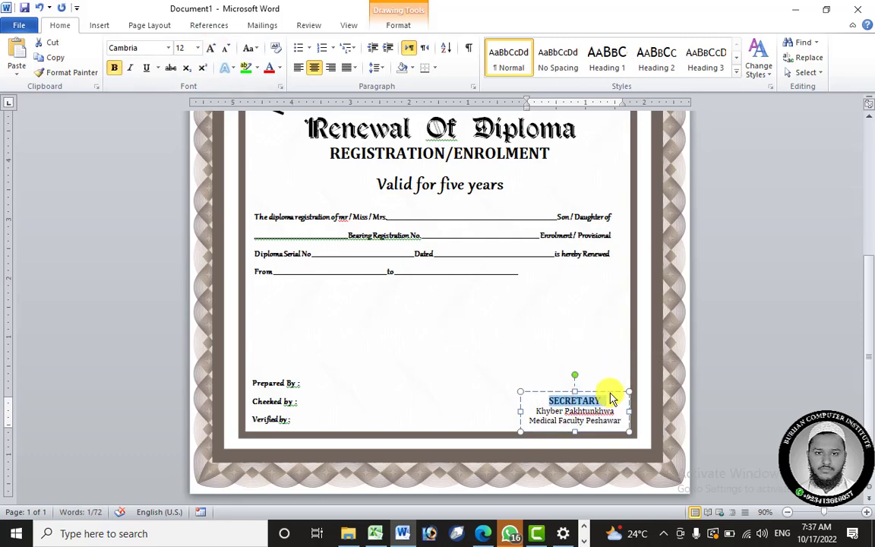
{"action": "left_click", "coordinate": [606, 395]}
{"action": "double_click", "coordinate": [472, 334]}
{"action": "left_click", "coordinate": [754, 310]}
{"action": "scroll", "coordinate": [616, 337], "scroll_direction": "up", "scroll_amount": 5}
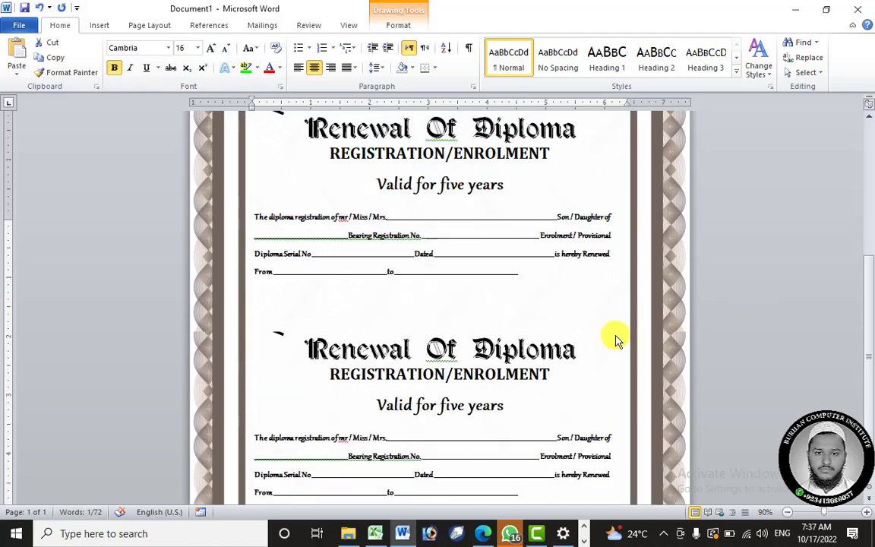
{"action": "scroll", "coordinate": [487, 274], "scroll_direction": "down", "scroll_amount": 1}
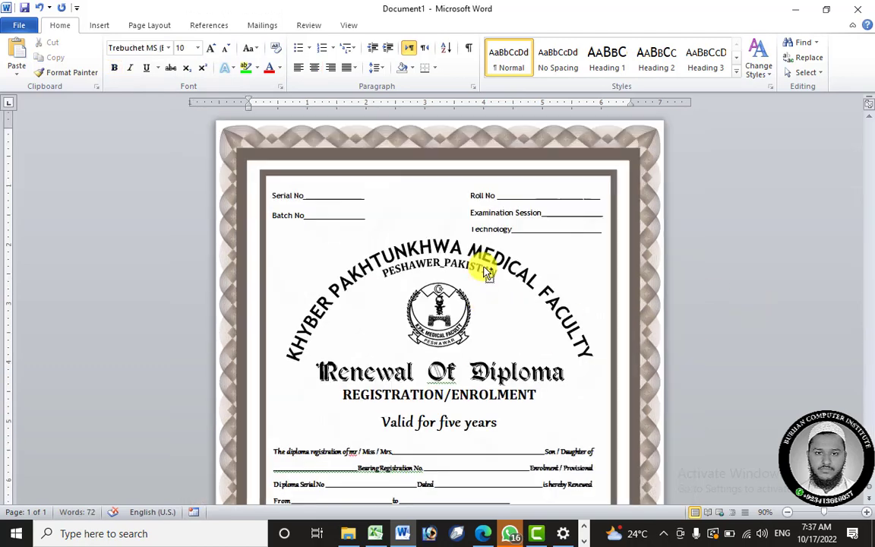
- Save the certificate as a Word document named "Certi Rene" in the Documents folder
{"action": "scroll", "coordinate": [487, 274], "scroll_direction": "down", "scroll_amount": 2}
{"action": "scroll", "coordinate": [484, 271], "scroll_direction": "down", "scroll_amount": 5}
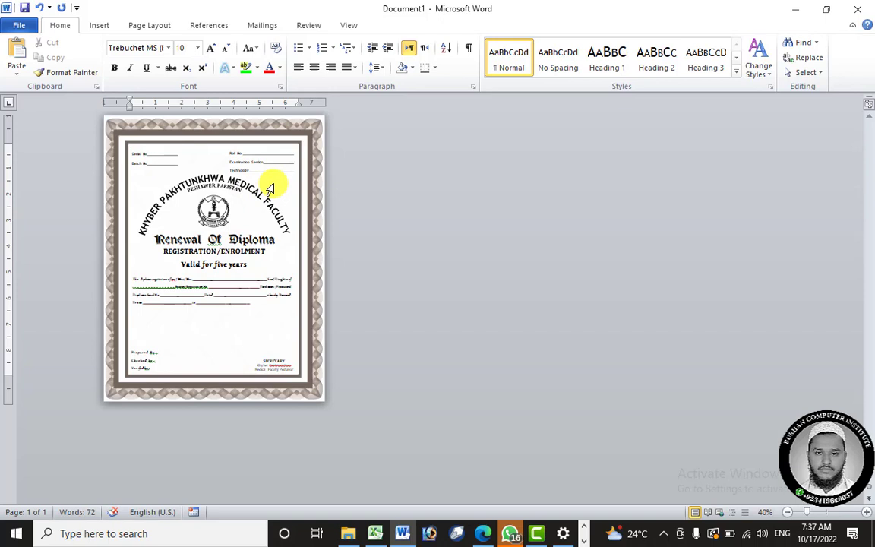
{"action": "left_click", "coordinate": [21, 24]}
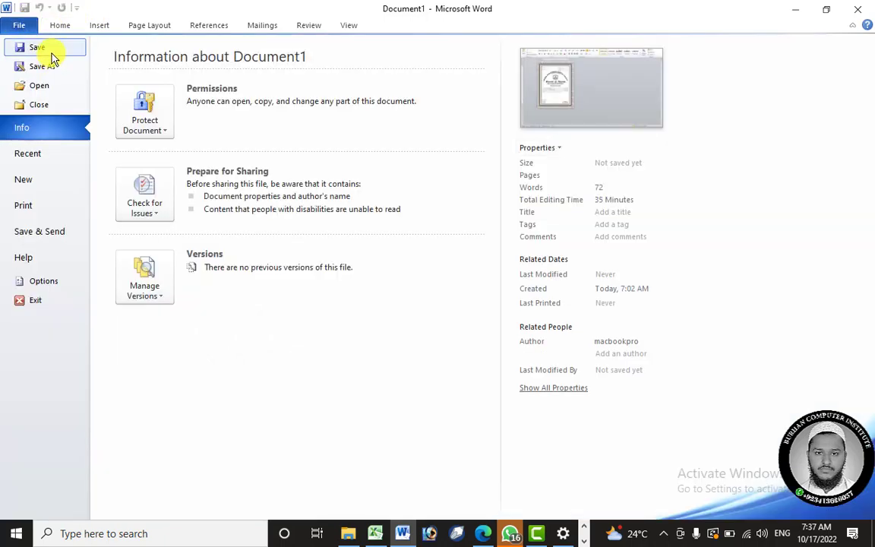
{"action": "left_click", "coordinate": [49, 50]}
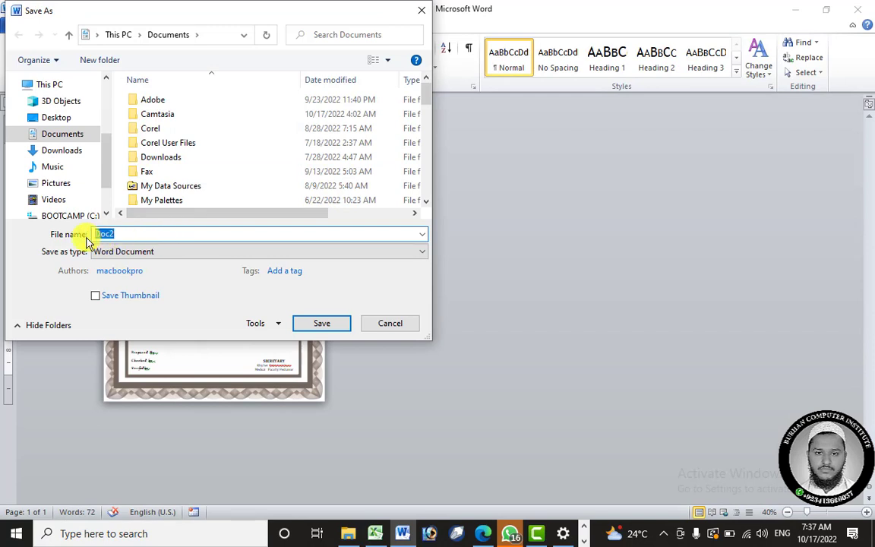
{"action": "type", "text": "Certi Rene"}
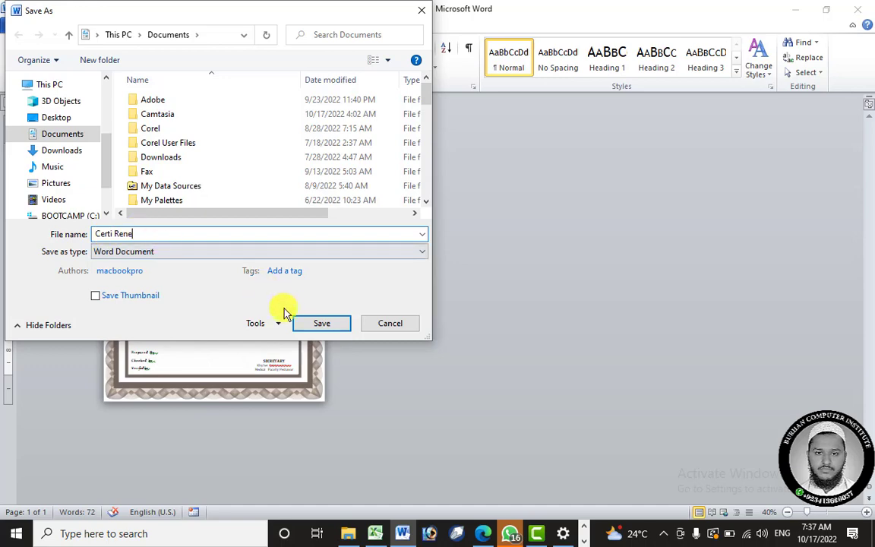
{"action": "left_click", "coordinate": [312, 327]}
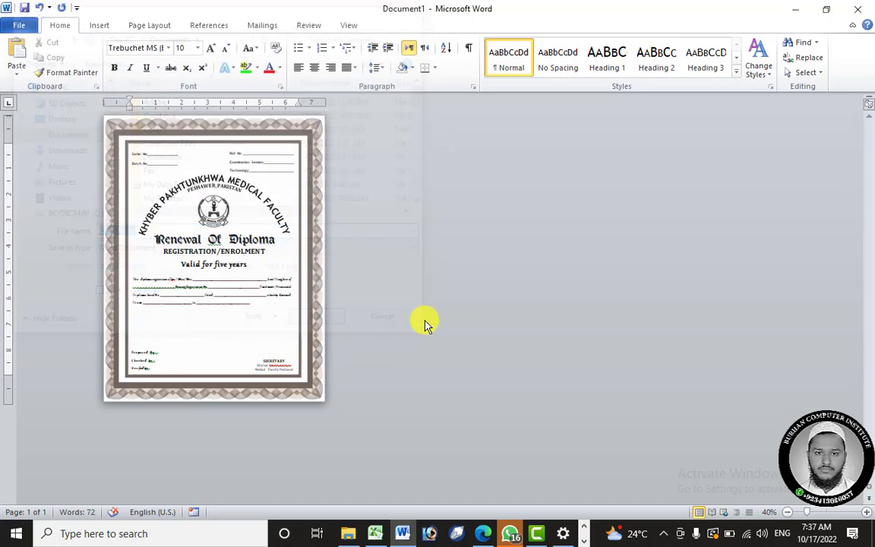
- Export the certificate as a PDF named "Certi Rene" to the Documents folder, with standard optimization and opening after publishing
{"action": "left_click", "coordinate": [18, 23]}
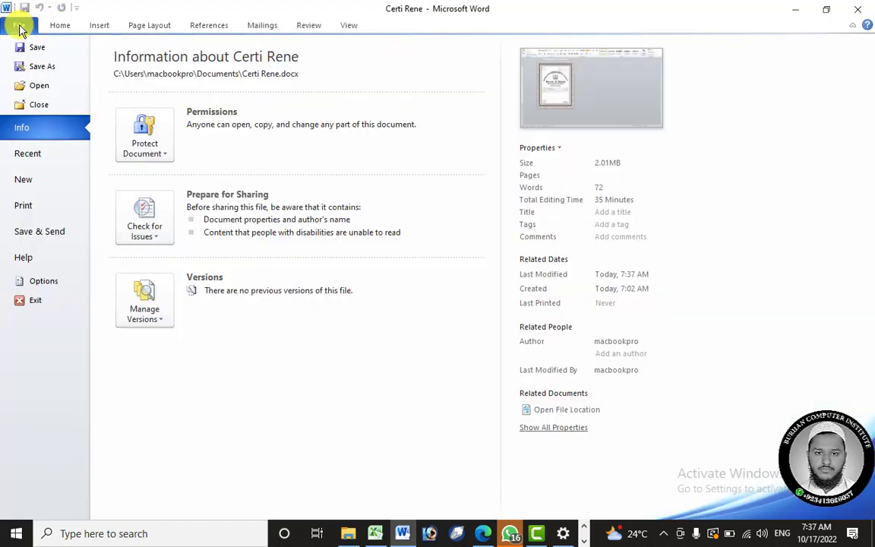
{"action": "left_click", "coordinate": [44, 69]}
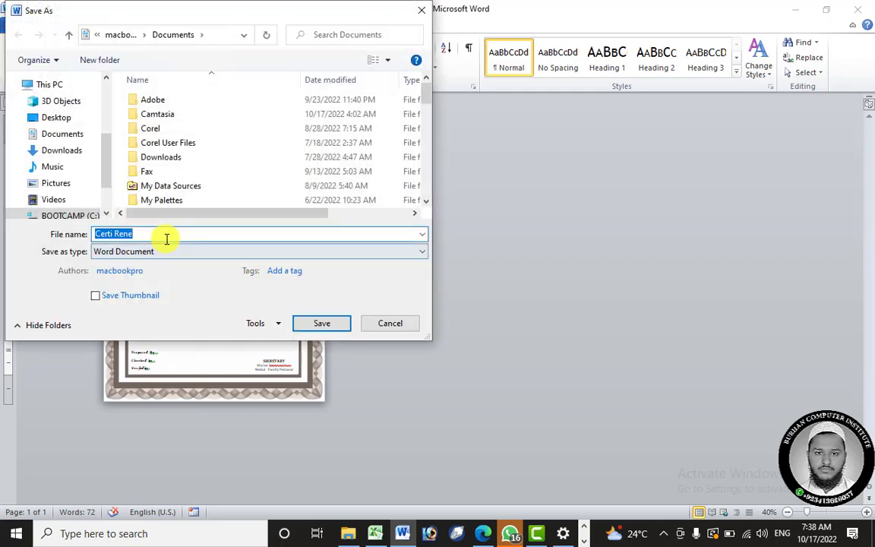
{"action": "left_click", "coordinate": [166, 251]}
{"action": "left_click", "coordinate": [147, 325]}
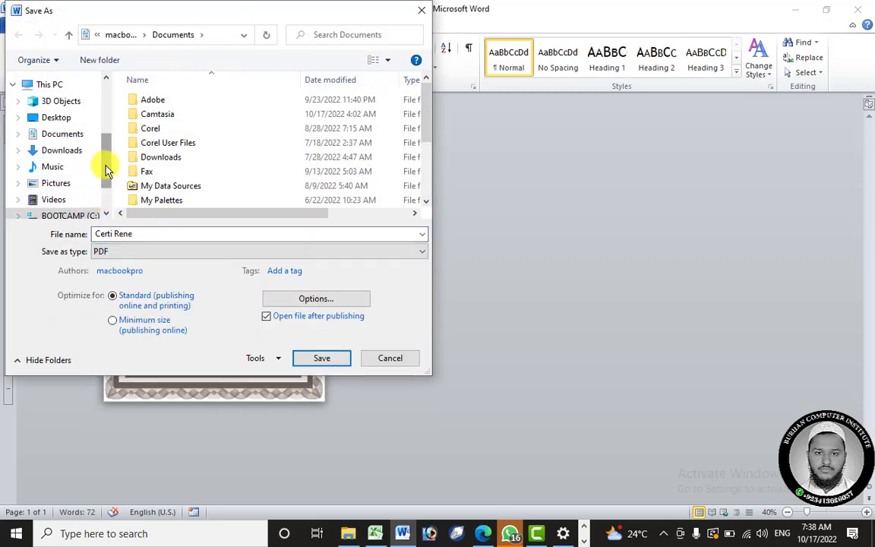
{"action": "mouse_move", "coordinate": [106, 170]}
{"action": "left_mouse_down"}
{"action": "mouse_move", "coordinate": [104, 118]}
{"action": "mouse_move", "coordinate": [106, 156]}
{"action": "left_mouse_up"}
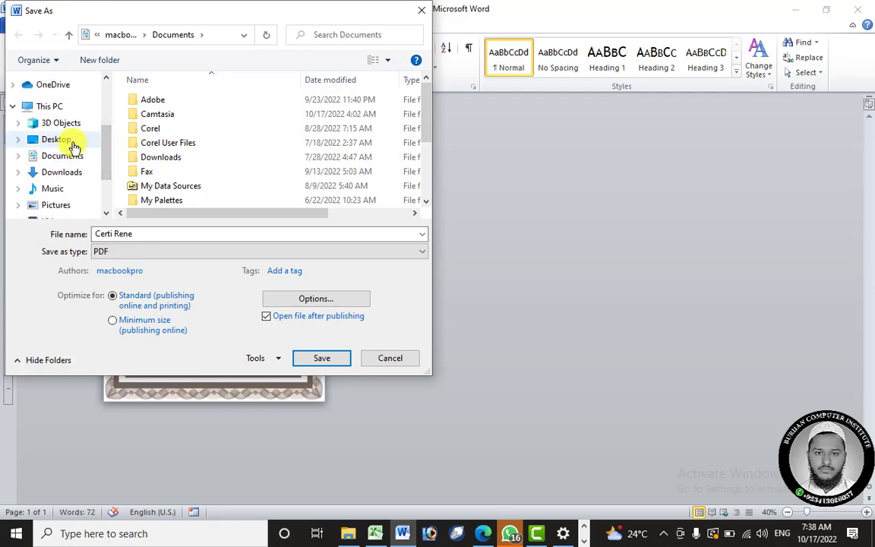
{"action": "left_click", "coordinate": [76, 157]}
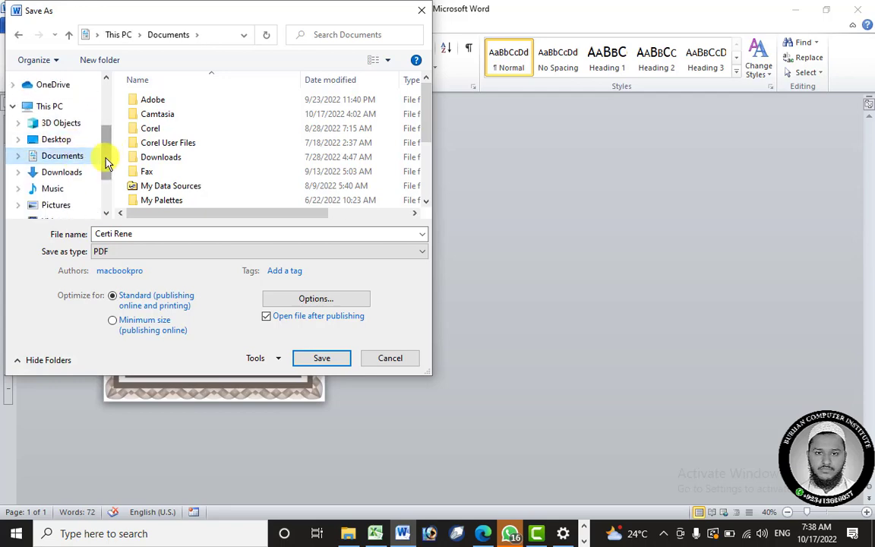
{"action": "left_click", "coordinate": [144, 235]}
{"action": "left_click", "coordinate": [320, 359]}
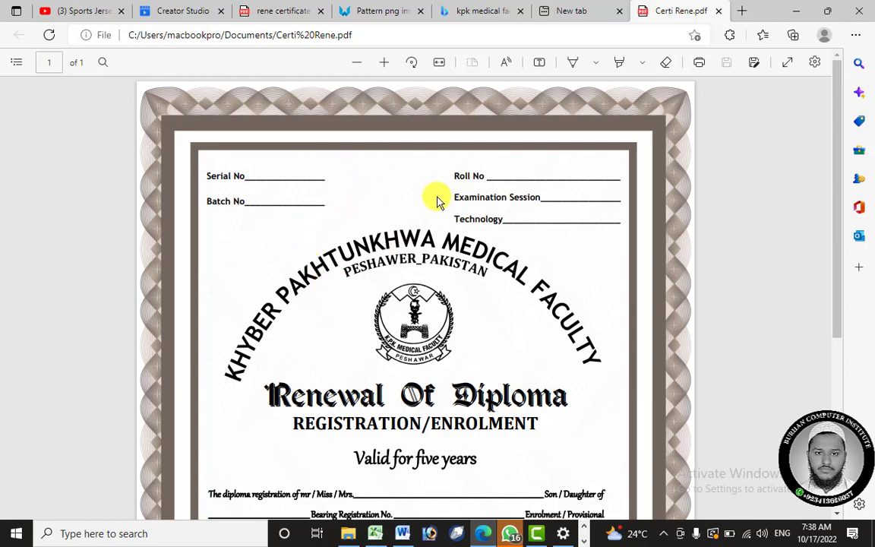
- Review the exported Certi Rene.pdf from the serial and roll number fields down to the signature lines and secretary block
{"action": "scroll", "coordinate": [440, 196], "scroll_direction": "down", "scroll_amount": 4}
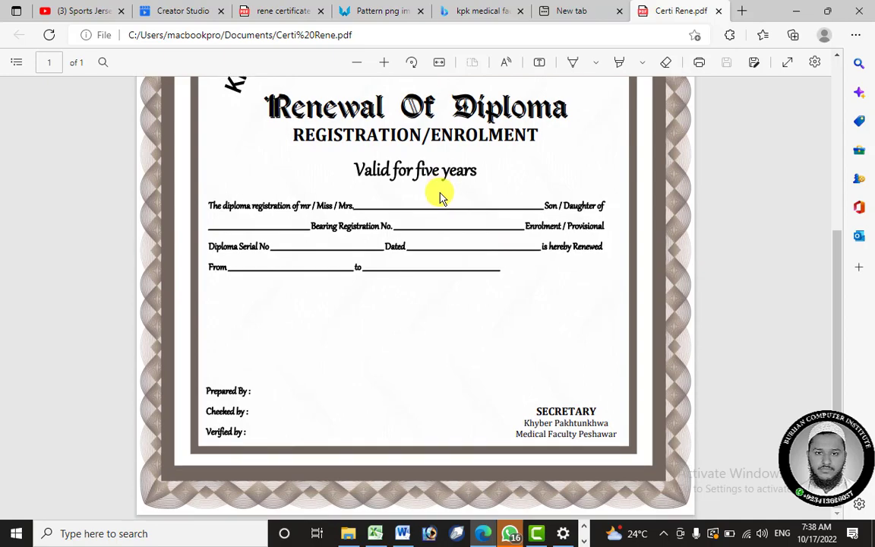
{"action": "scroll", "coordinate": [440, 197], "scroll_direction": "up", "scroll_amount": 4}
{"action": "scroll", "coordinate": [440, 197], "scroll_direction": "down", "scroll_amount": 4}
{"action": "scroll", "coordinate": [440, 197], "scroll_direction": "up", "scroll_amount": 4}
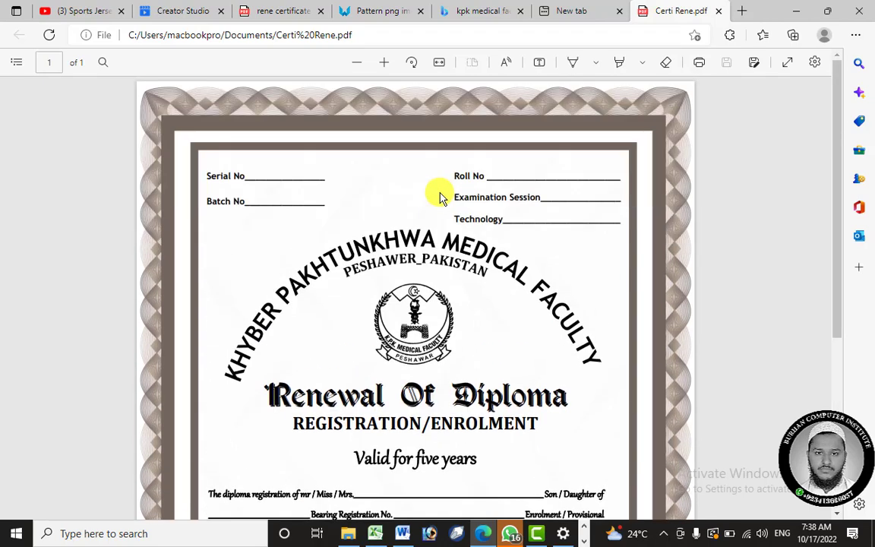
{"action": "scroll", "coordinate": [366, 225], "scroll_direction": "down", "scroll_amount": 1}
{"action": "scroll", "coordinate": [365, 225], "scroll_direction": "down", "scroll_amount": 3}
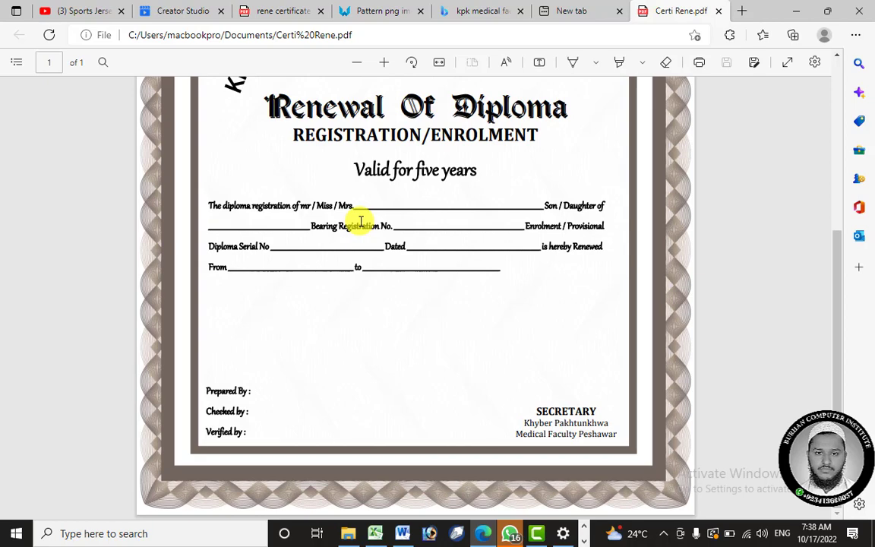
{"action": "left_click", "coordinate": [563, 532]}
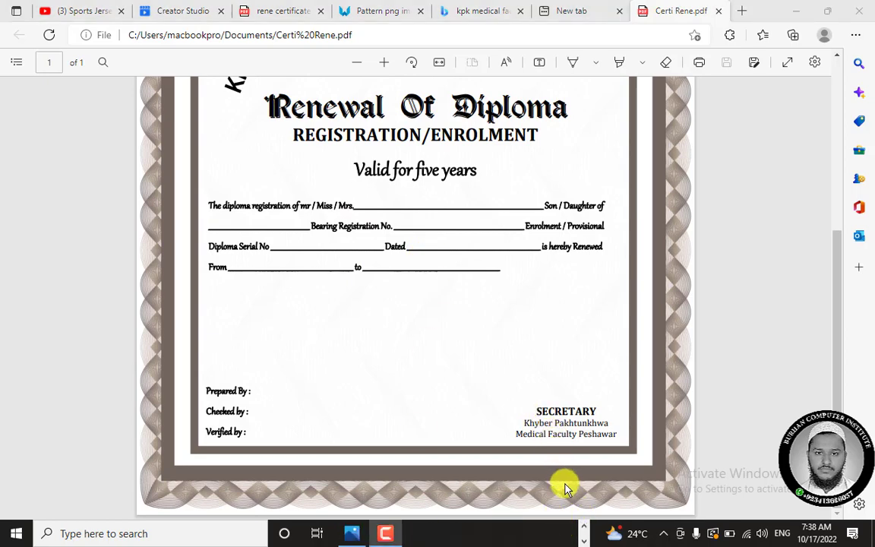